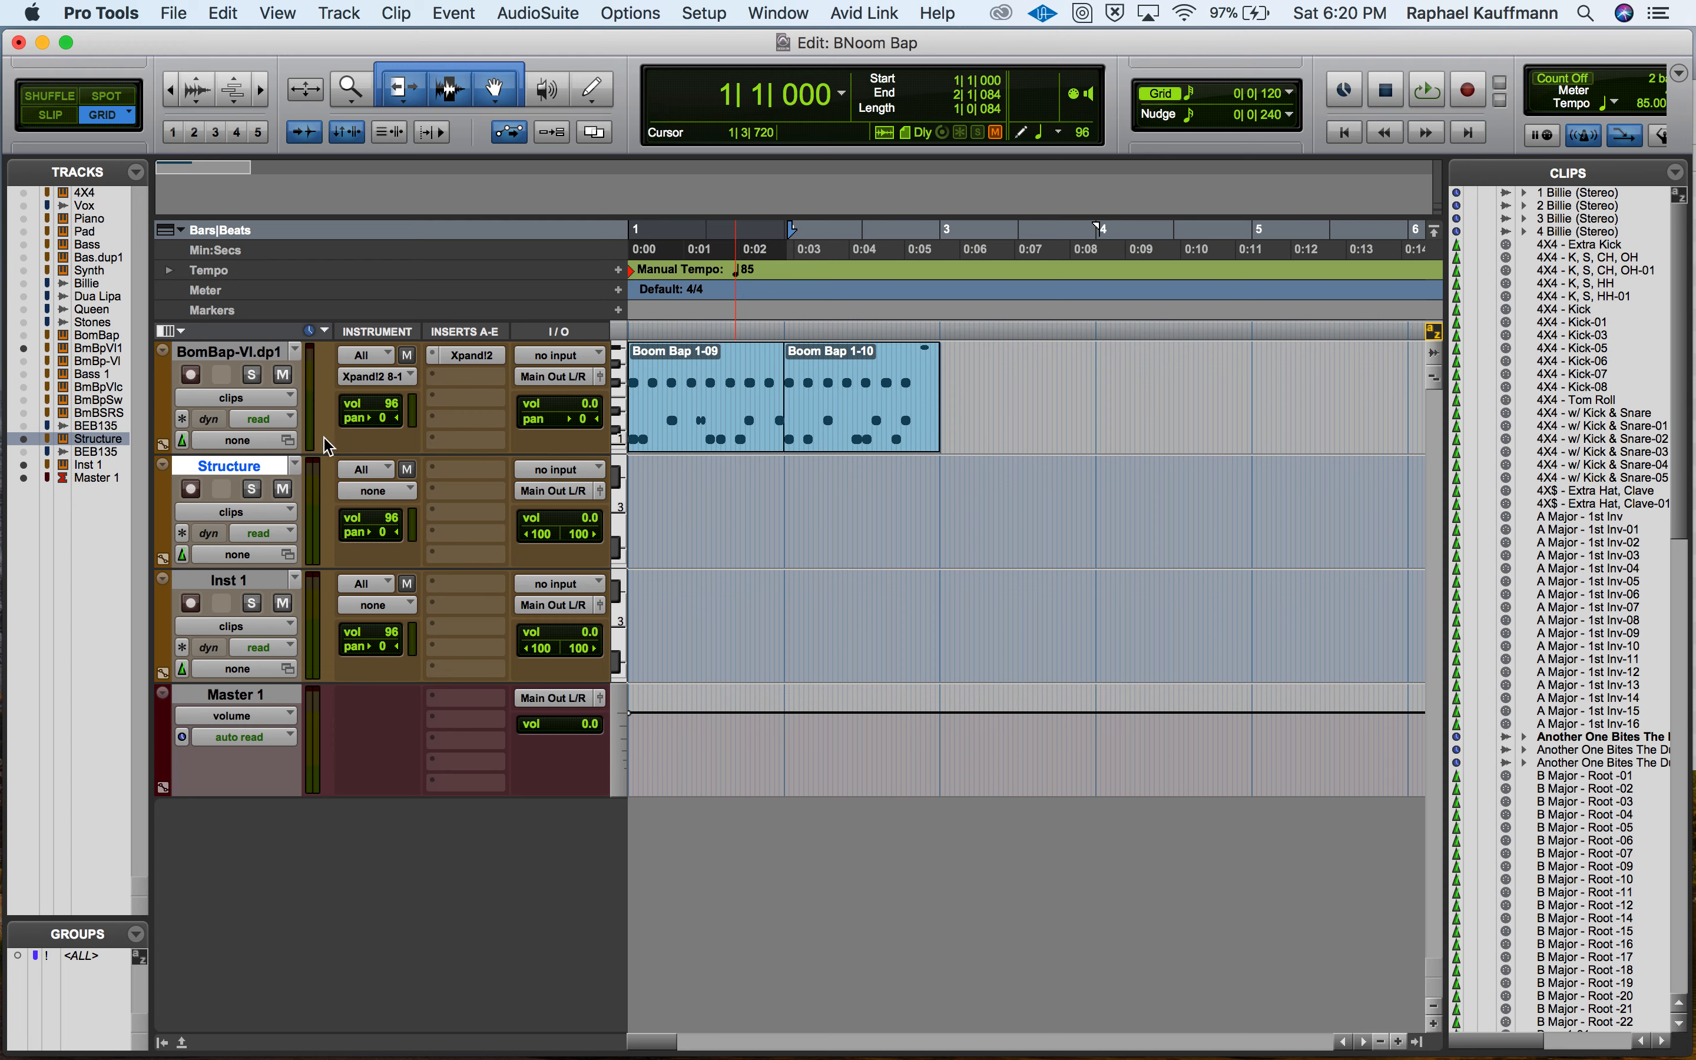
Select the two Boom Bap clips on the BomBap-VI.dp1 track and play them back briefly.
click(662, 419)
shift+click(834, 438)
key(space)
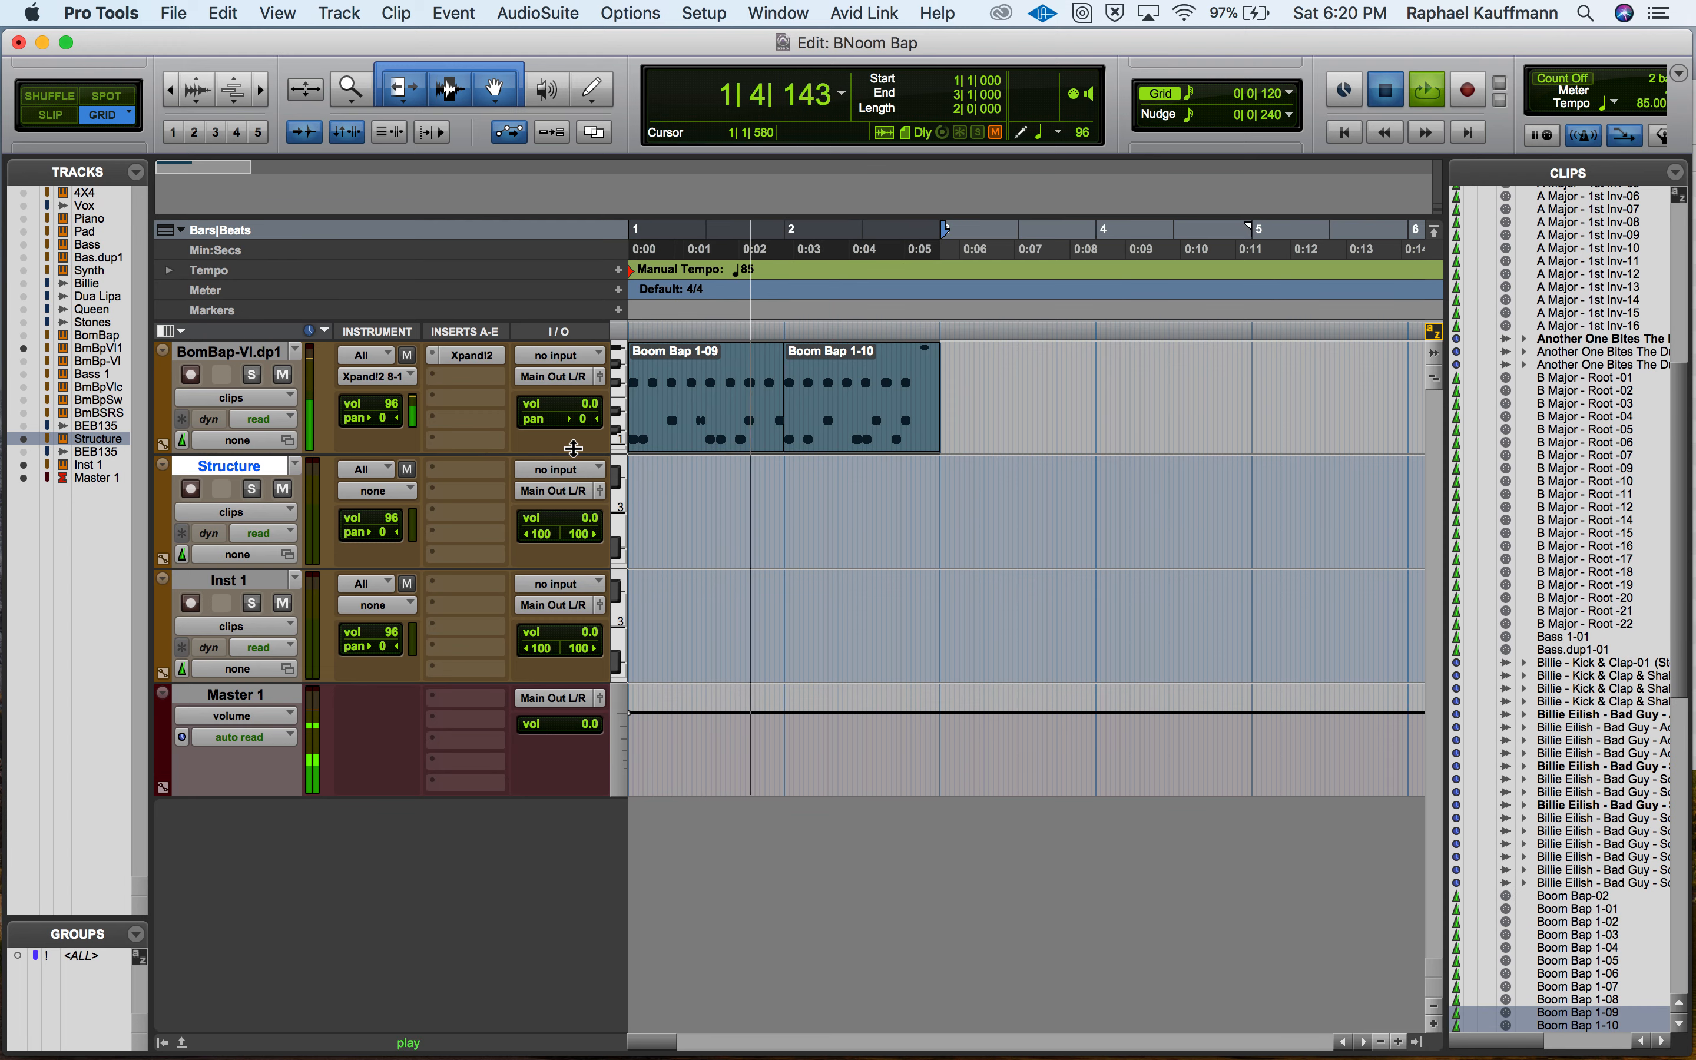
key(space)
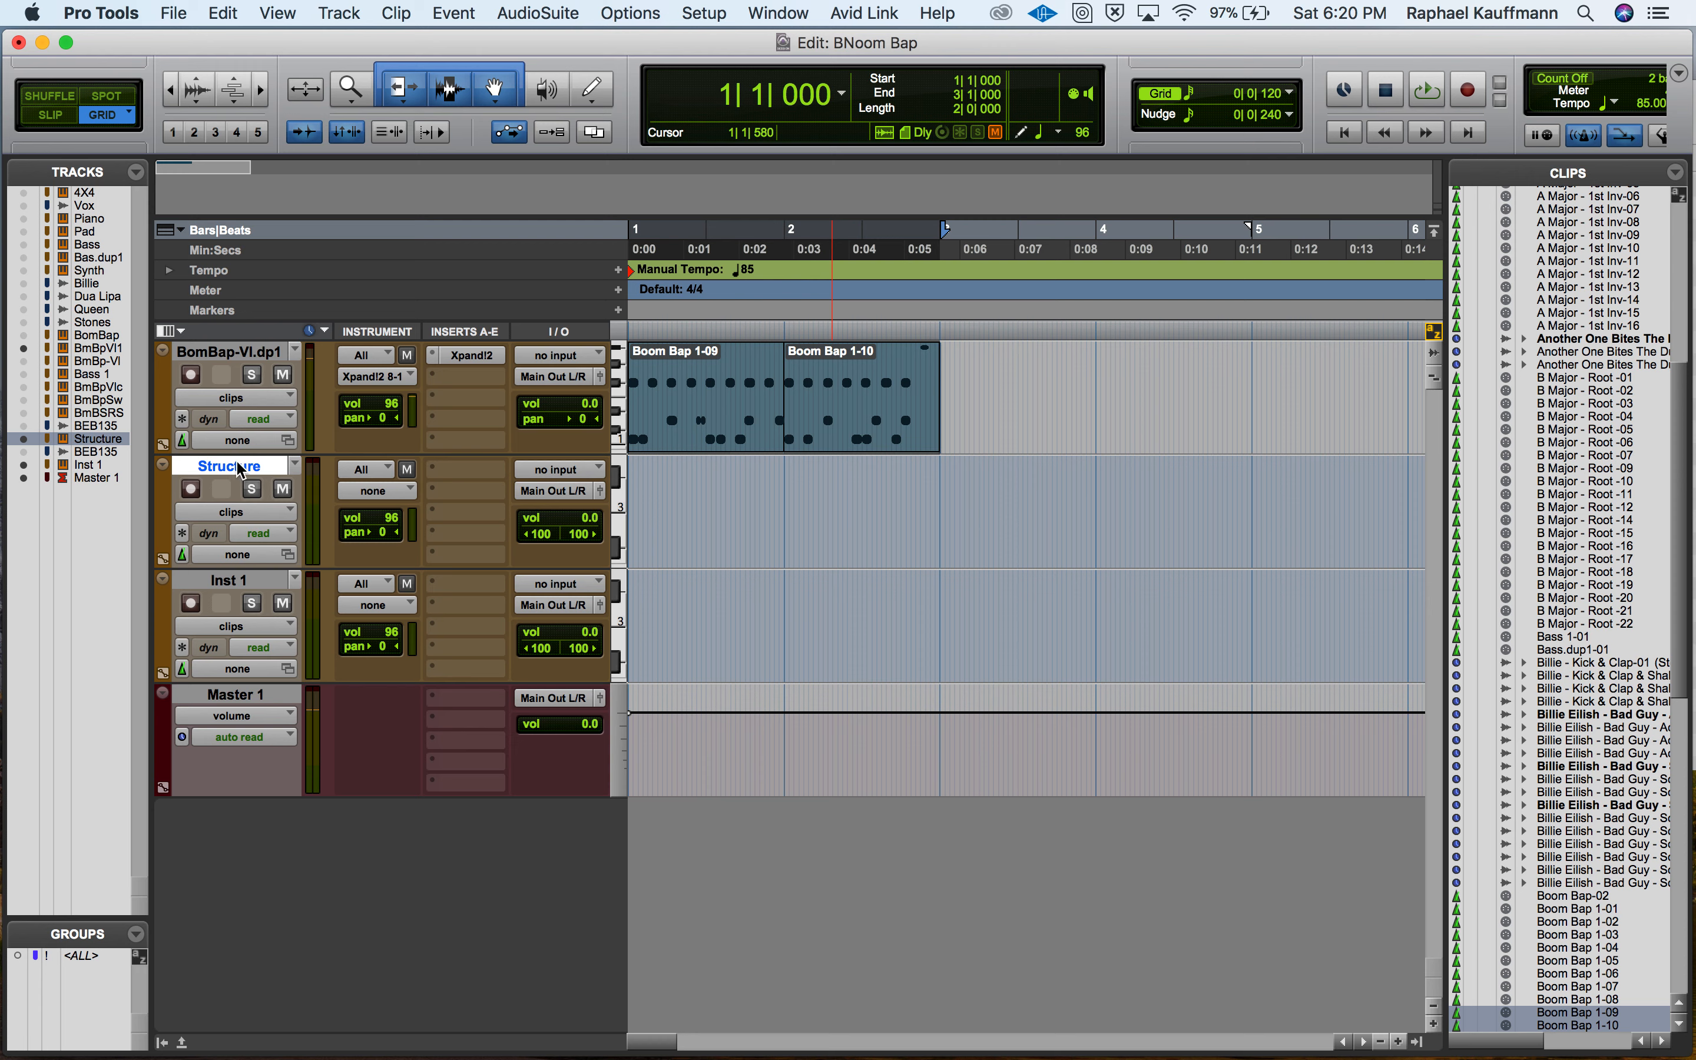
Insert the stereo Structure Free instrument as a multichannel plug-in on the Structure track.
click(461, 475)
mouse_move(459, 468)
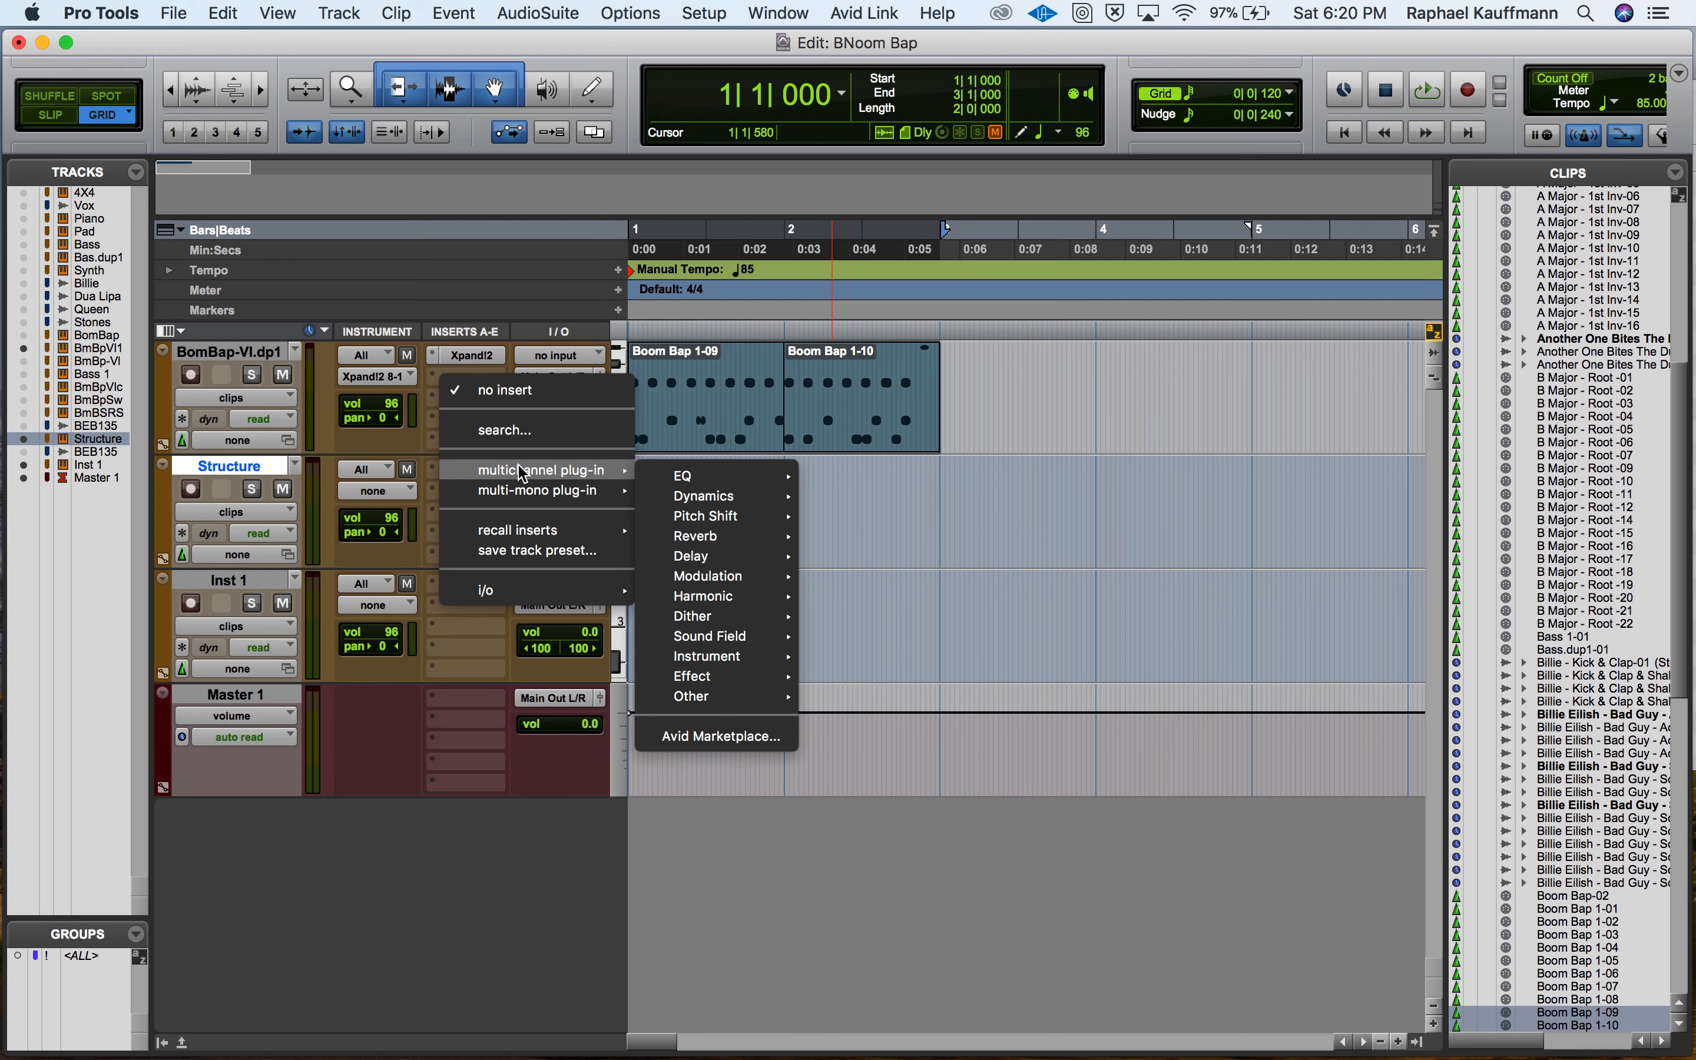
mouse_move(708, 656)
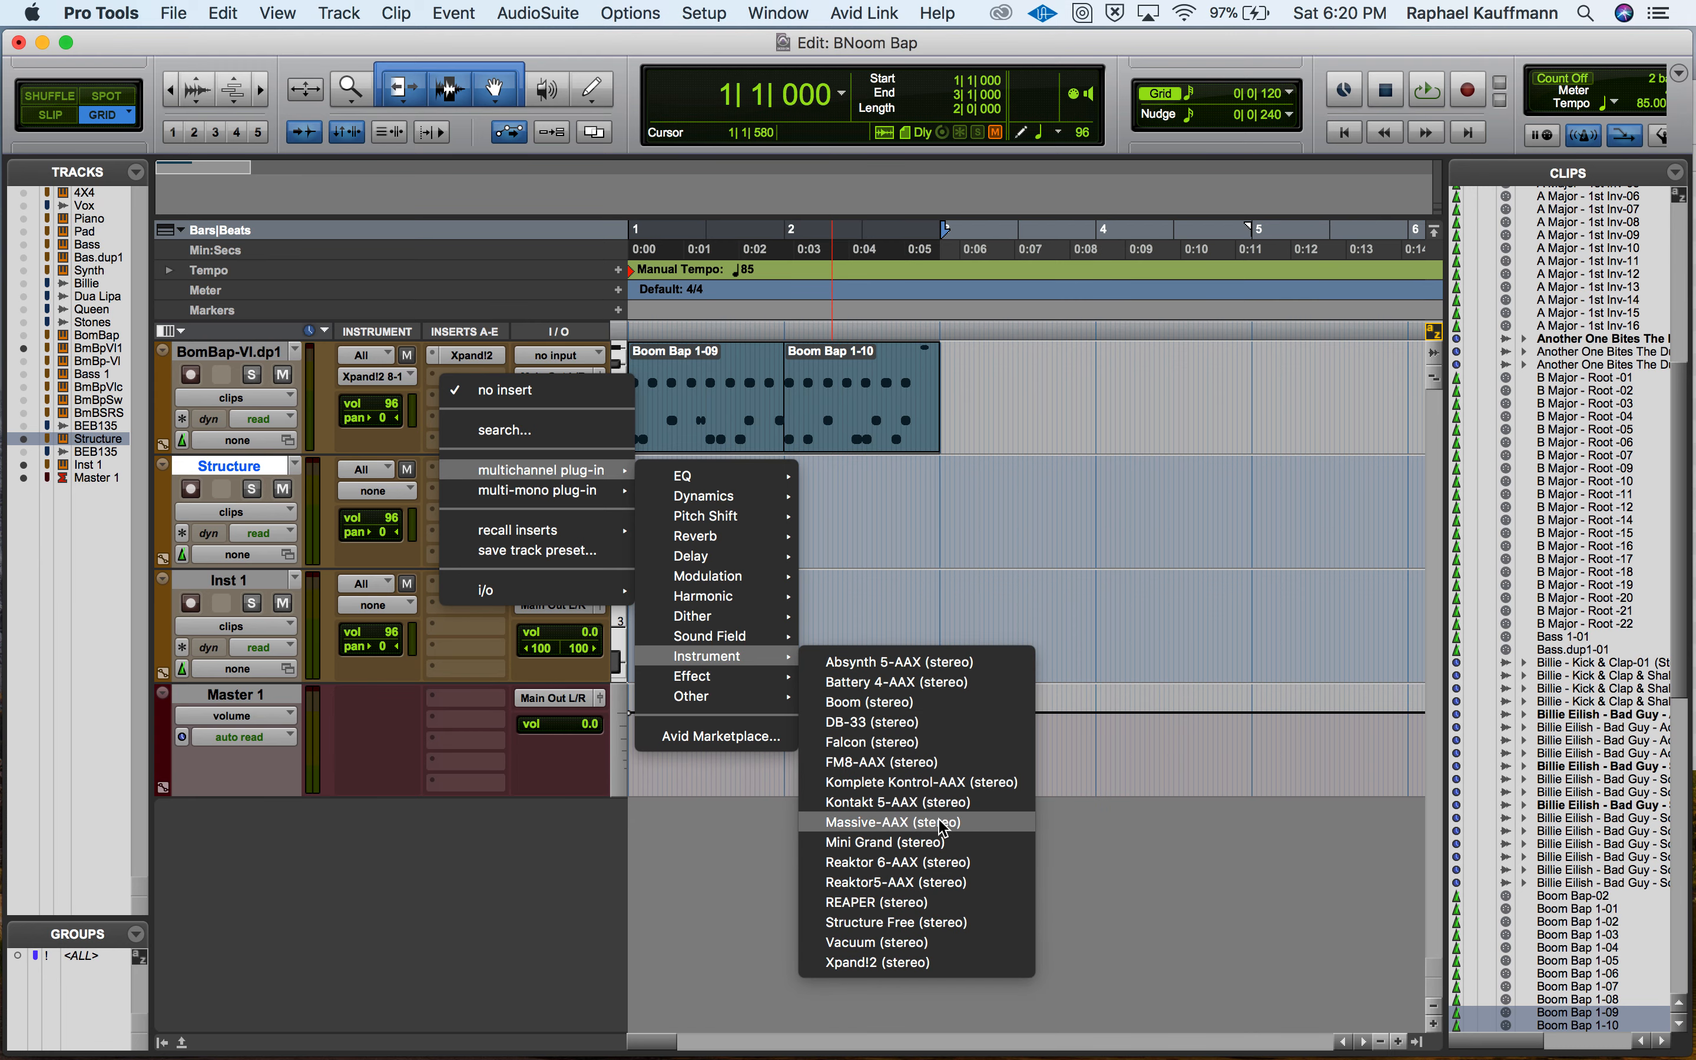
click(906, 924)
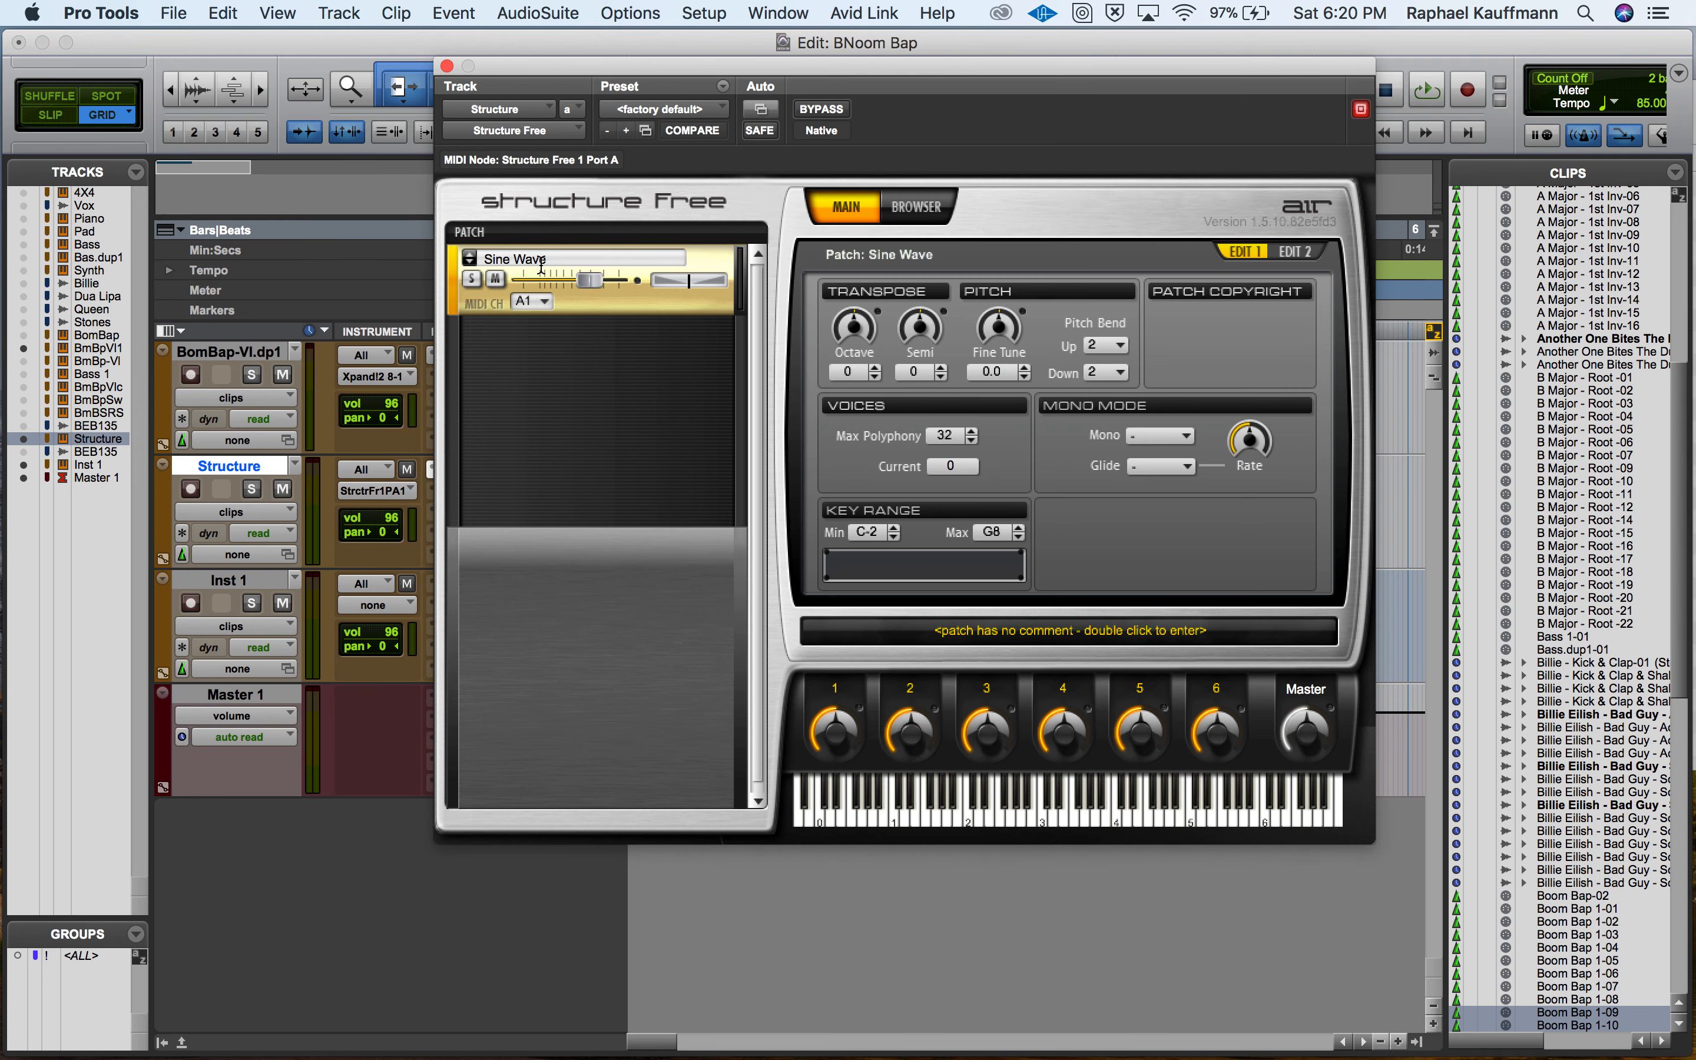
Audition the default Sine Wave patch on a few keys and cut it from Structure Free's patch list.
click(980, 817)
click(953, 818)
click(892, 818)
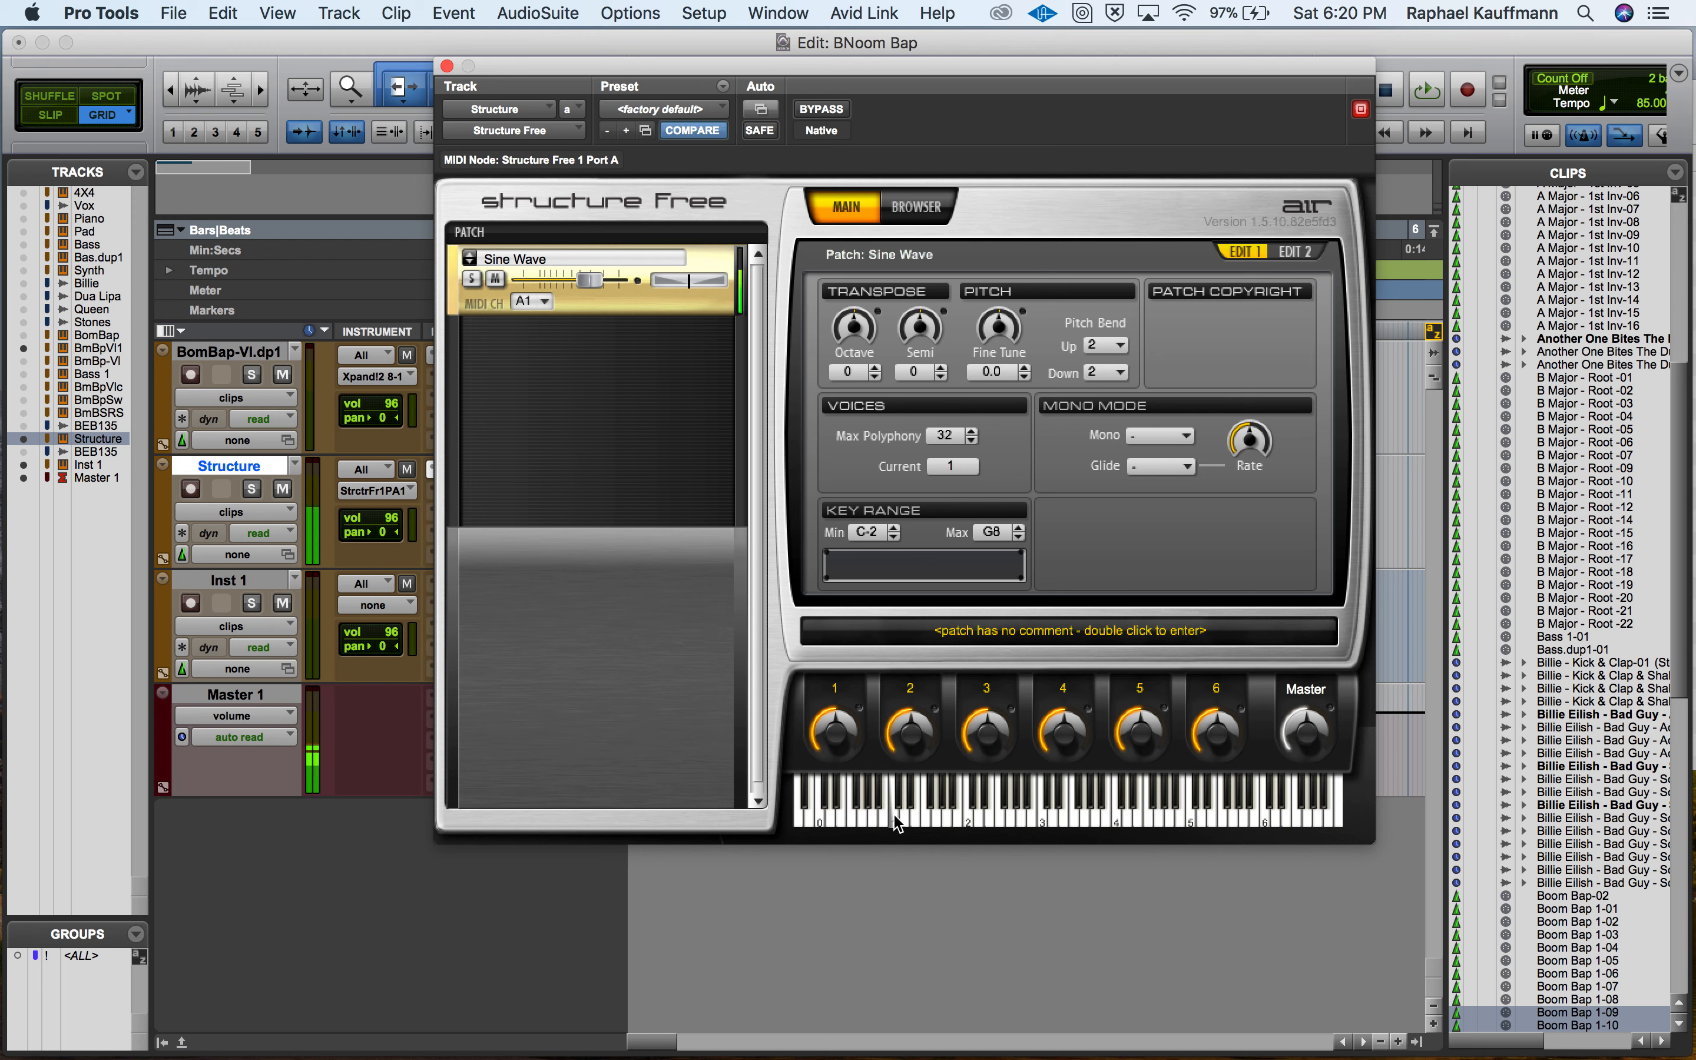
click(473, 236)
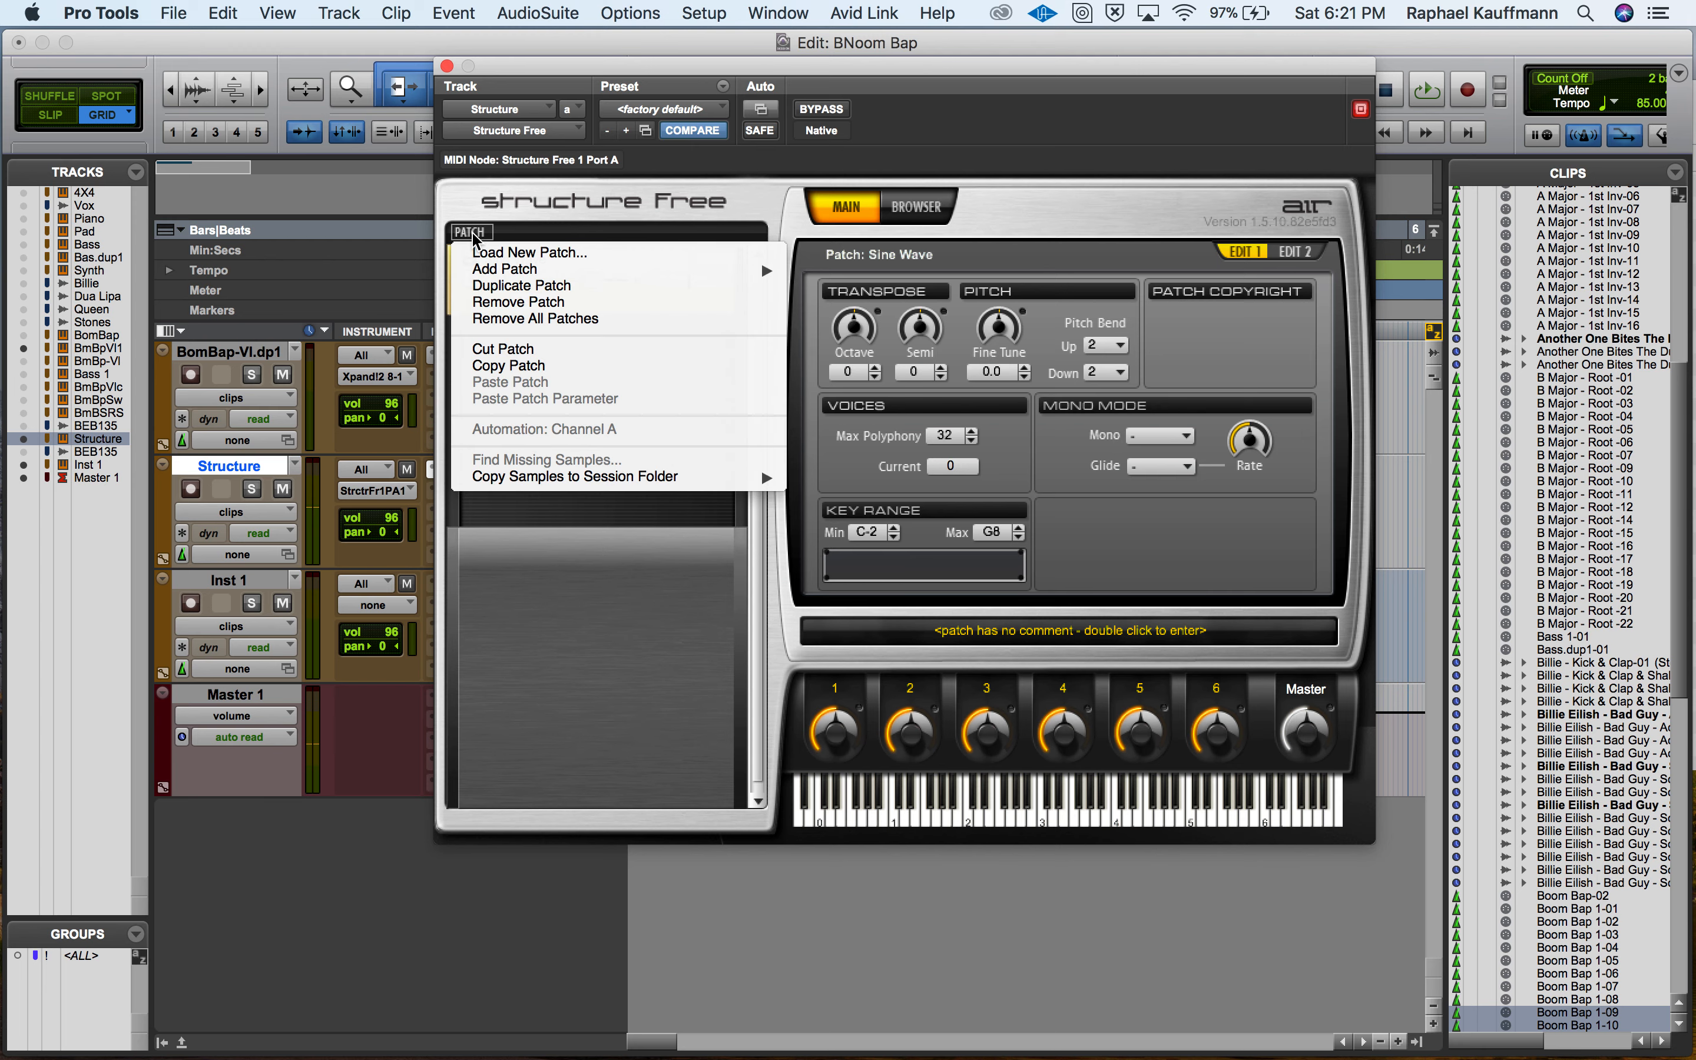
click(498, 349)
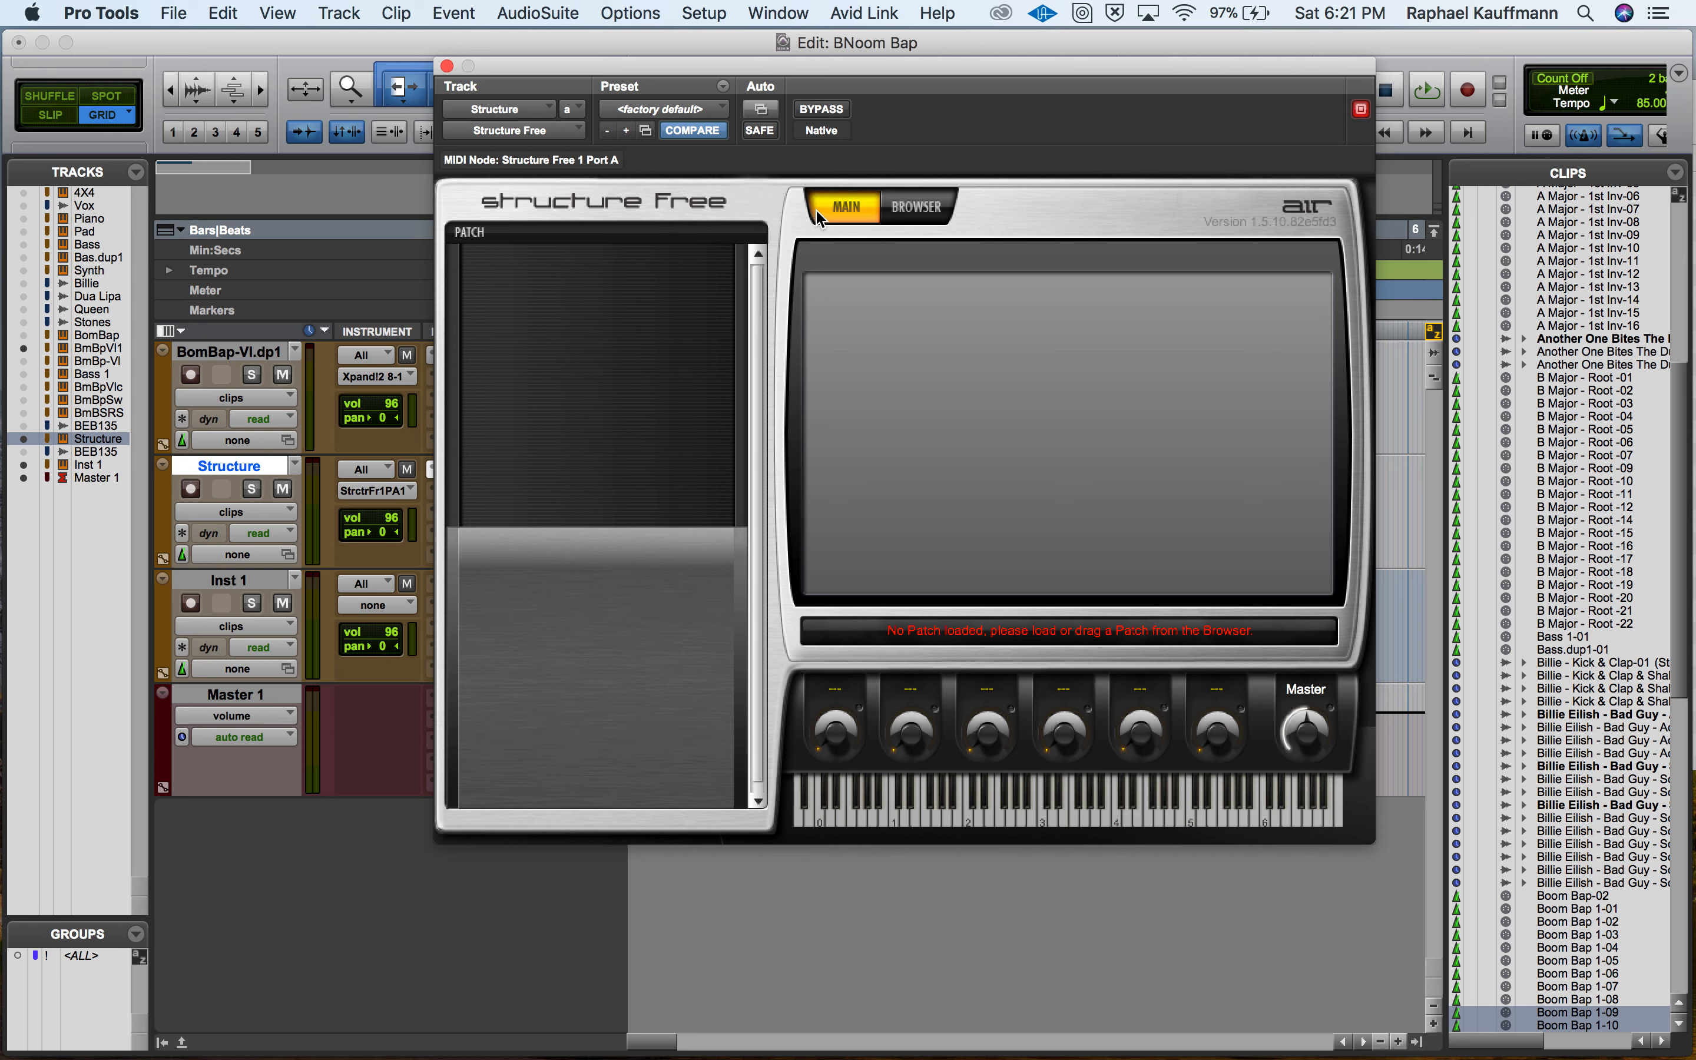
Switch to Finder, show the Desktop folder and move its window so all columns are in view.
key(super+Tab)
key(super+Tab)
key(super+Tab)
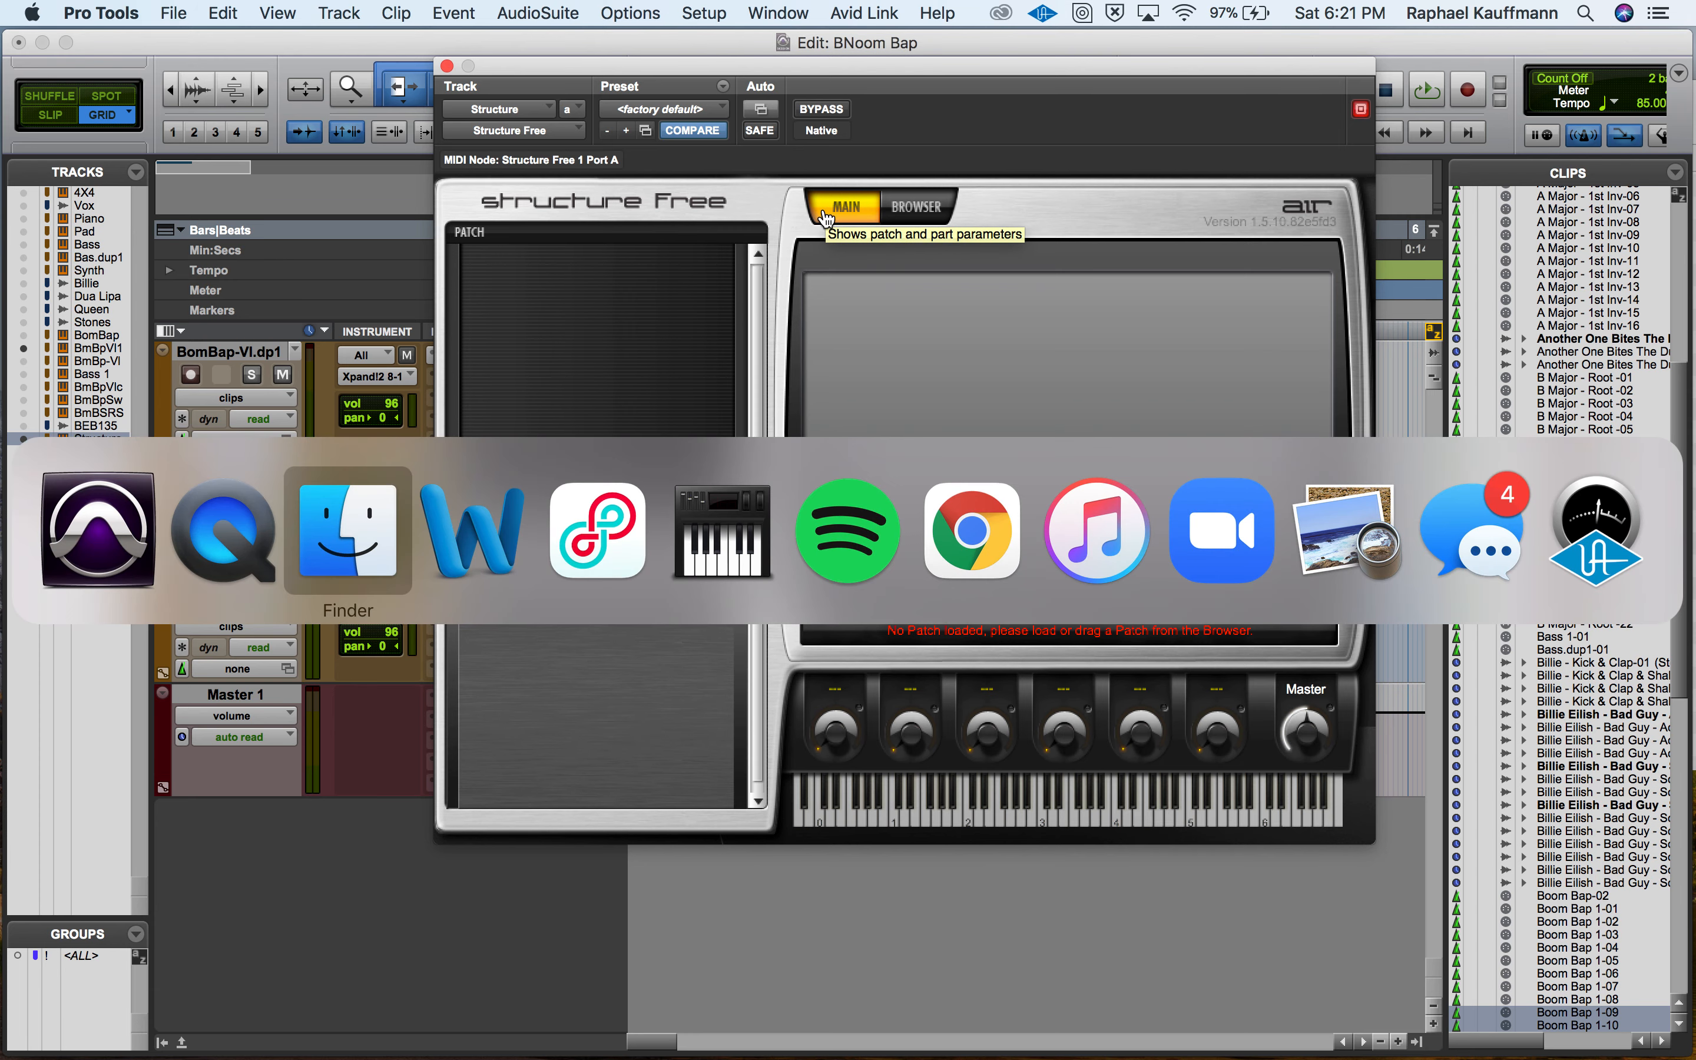
key(super+Tab)
key(super+Tab)
key(super+Tab)
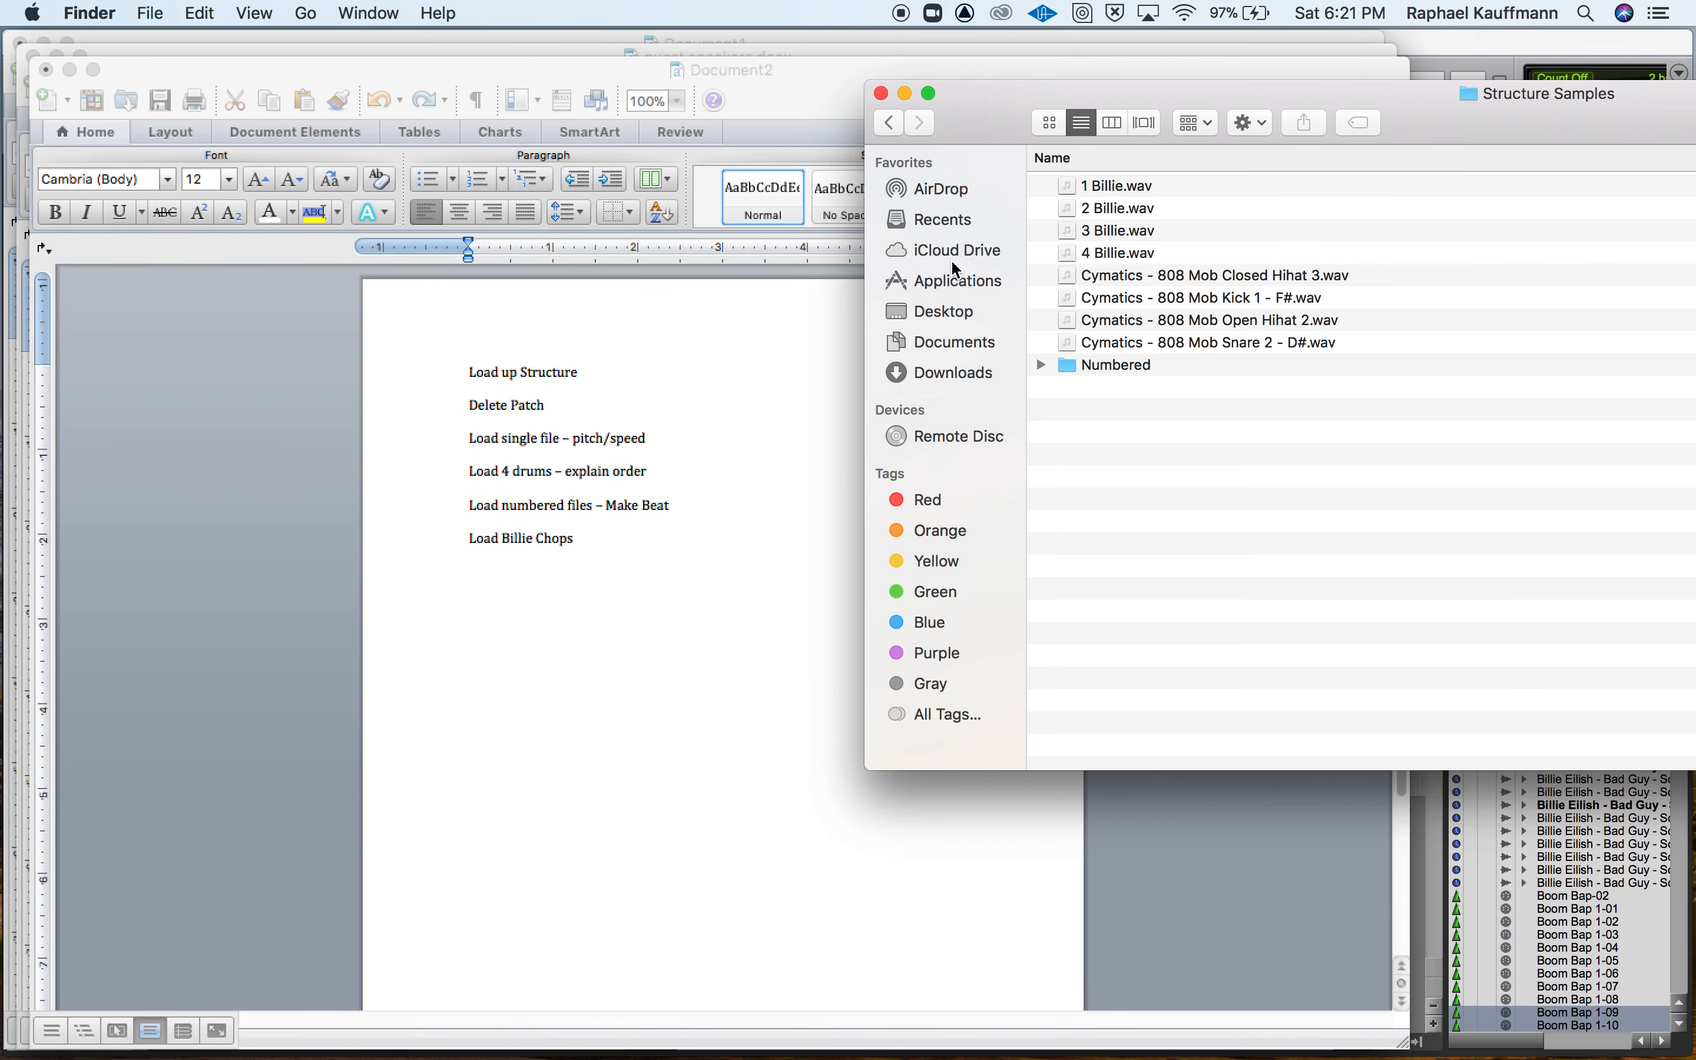
click(948, 312)
drag(970, 125, 445, 161)
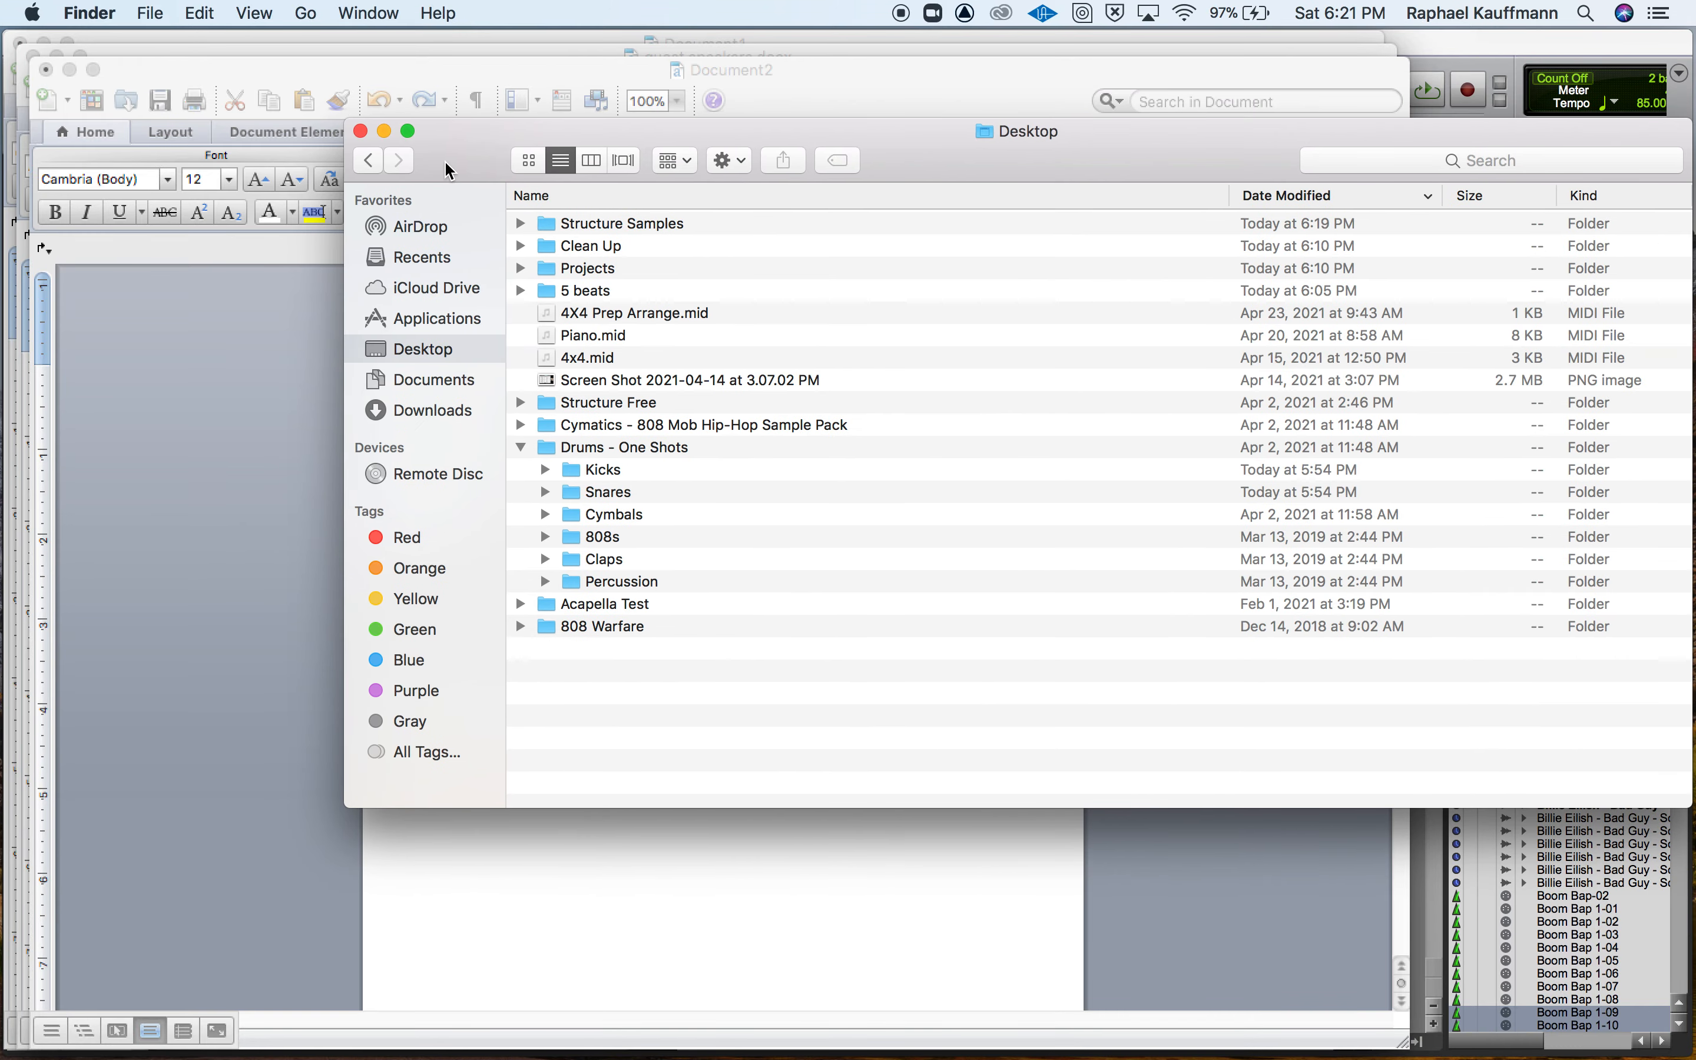
Browse the one-shot drum folders of the Cymatics - 808 Mob Hip-Hop Sample Pack, down to the Cymbals folder.
click(520, 449)
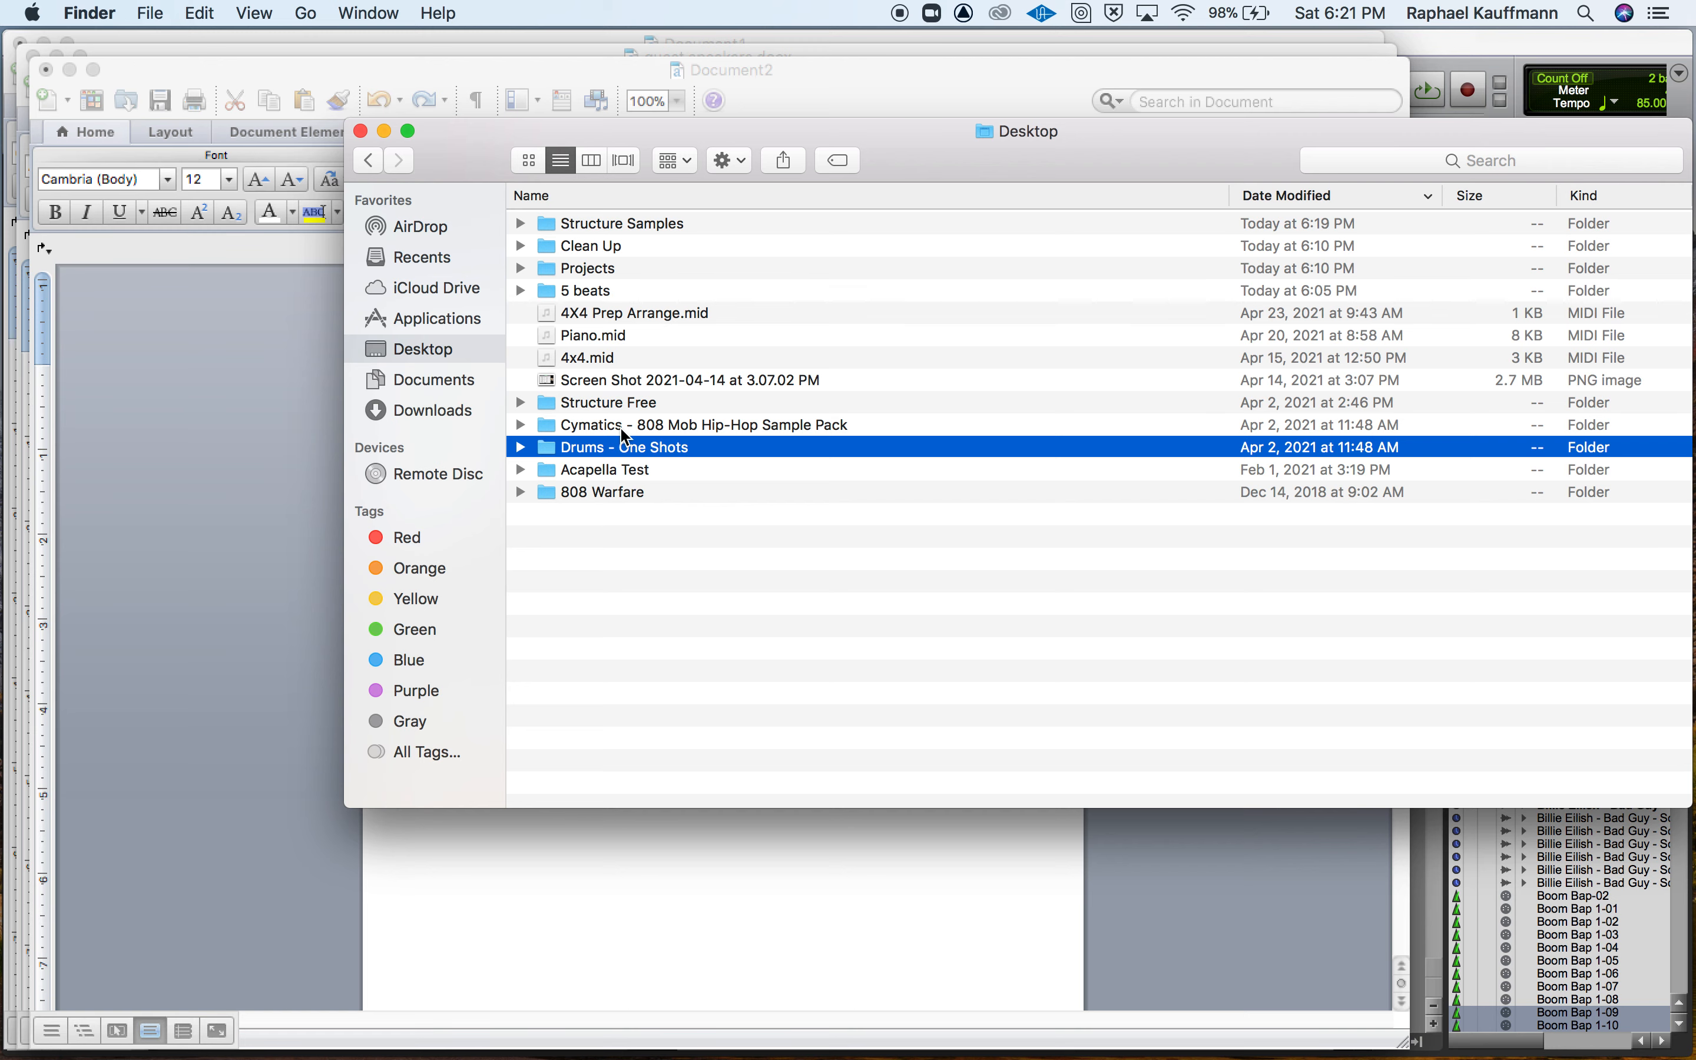
click(520, 425)
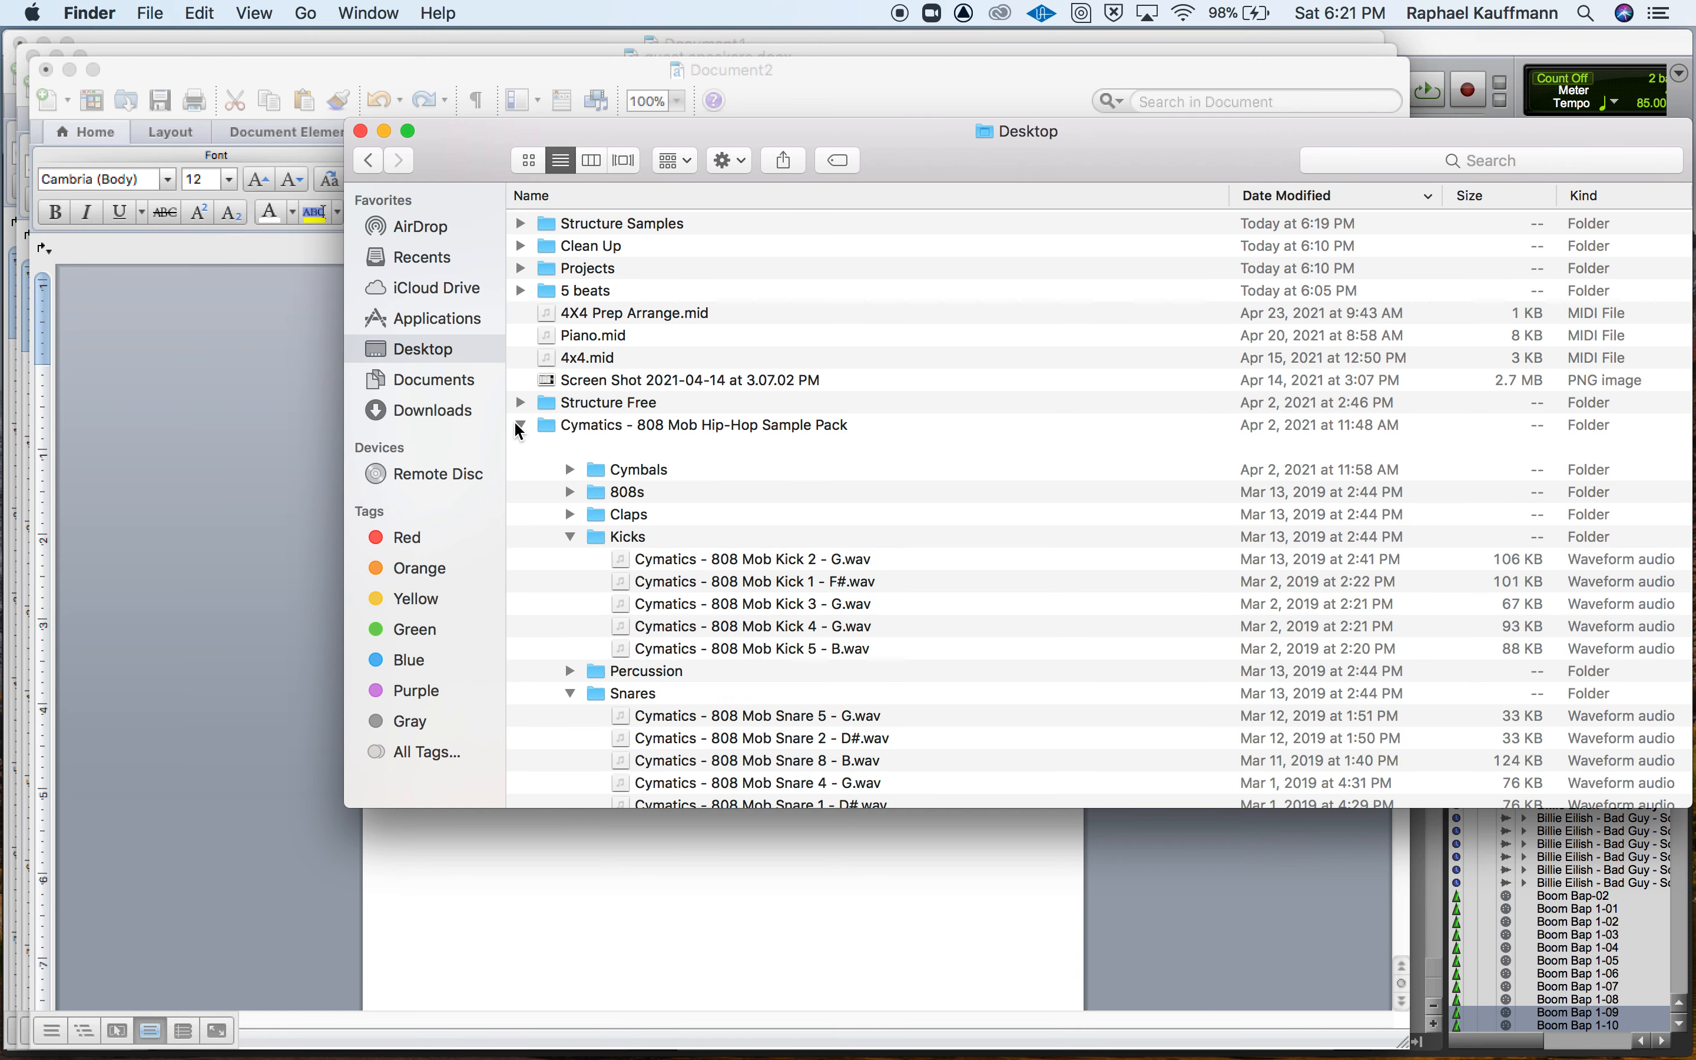
click(570, 536)
click(569, 580)
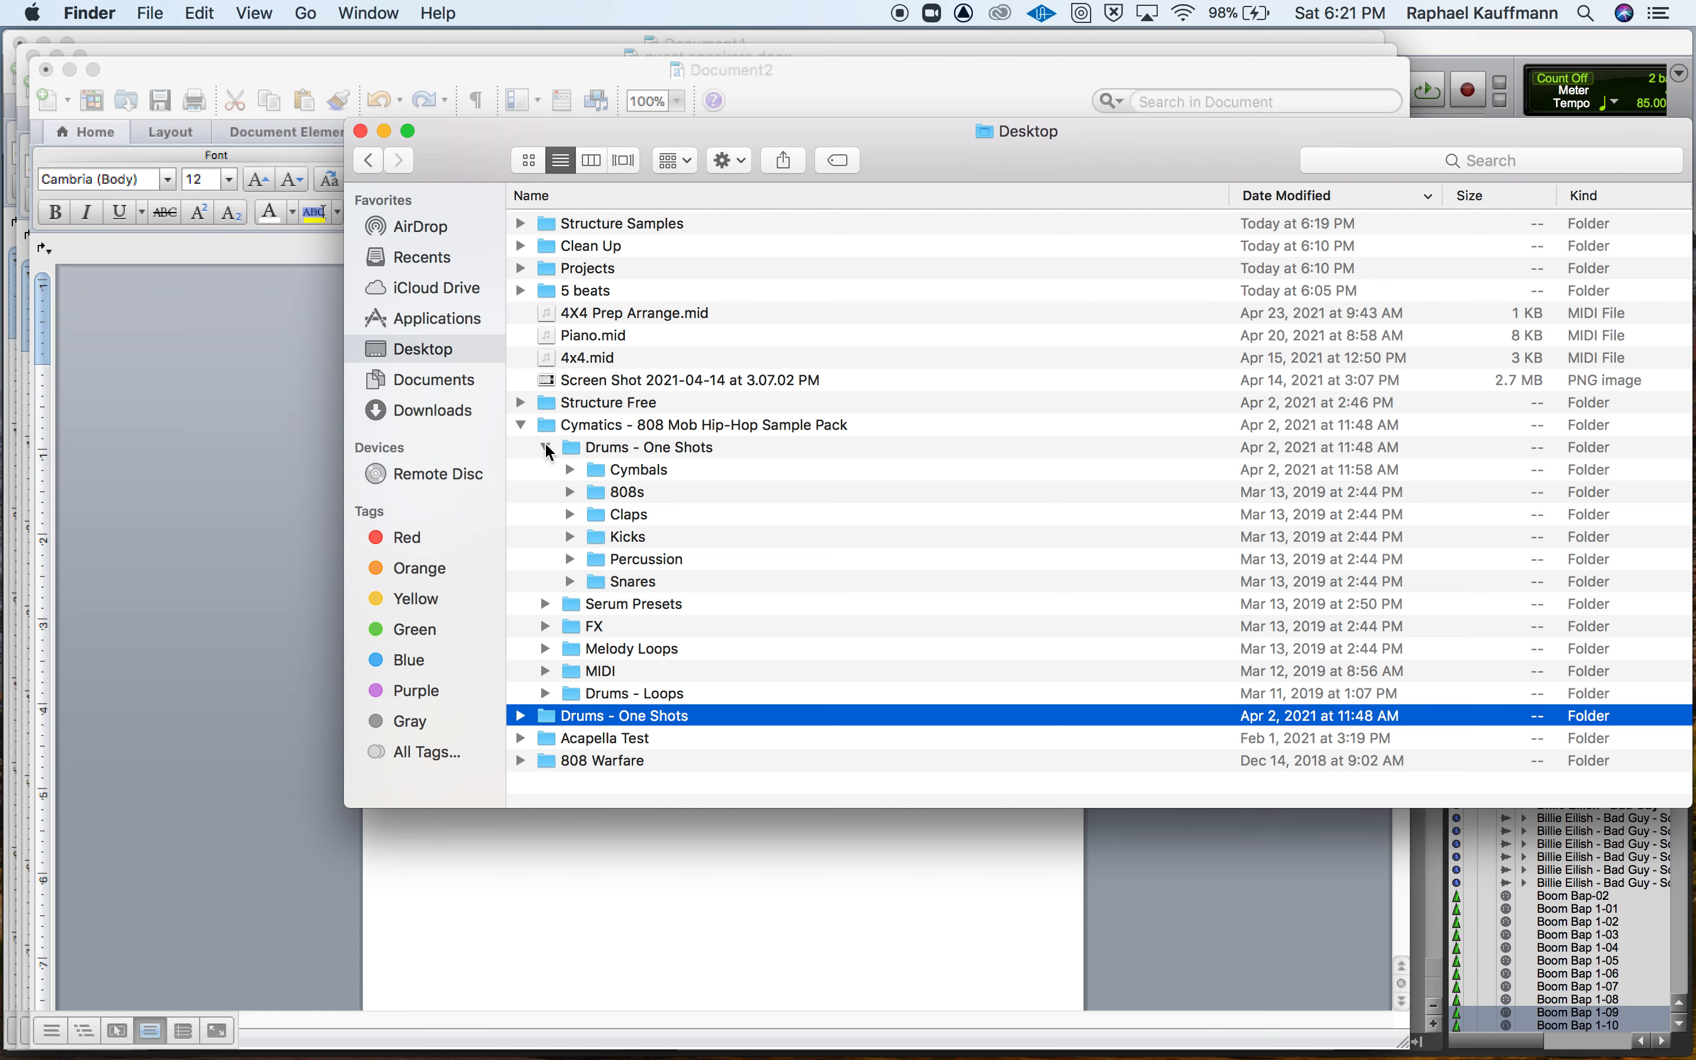
click(570, 469)
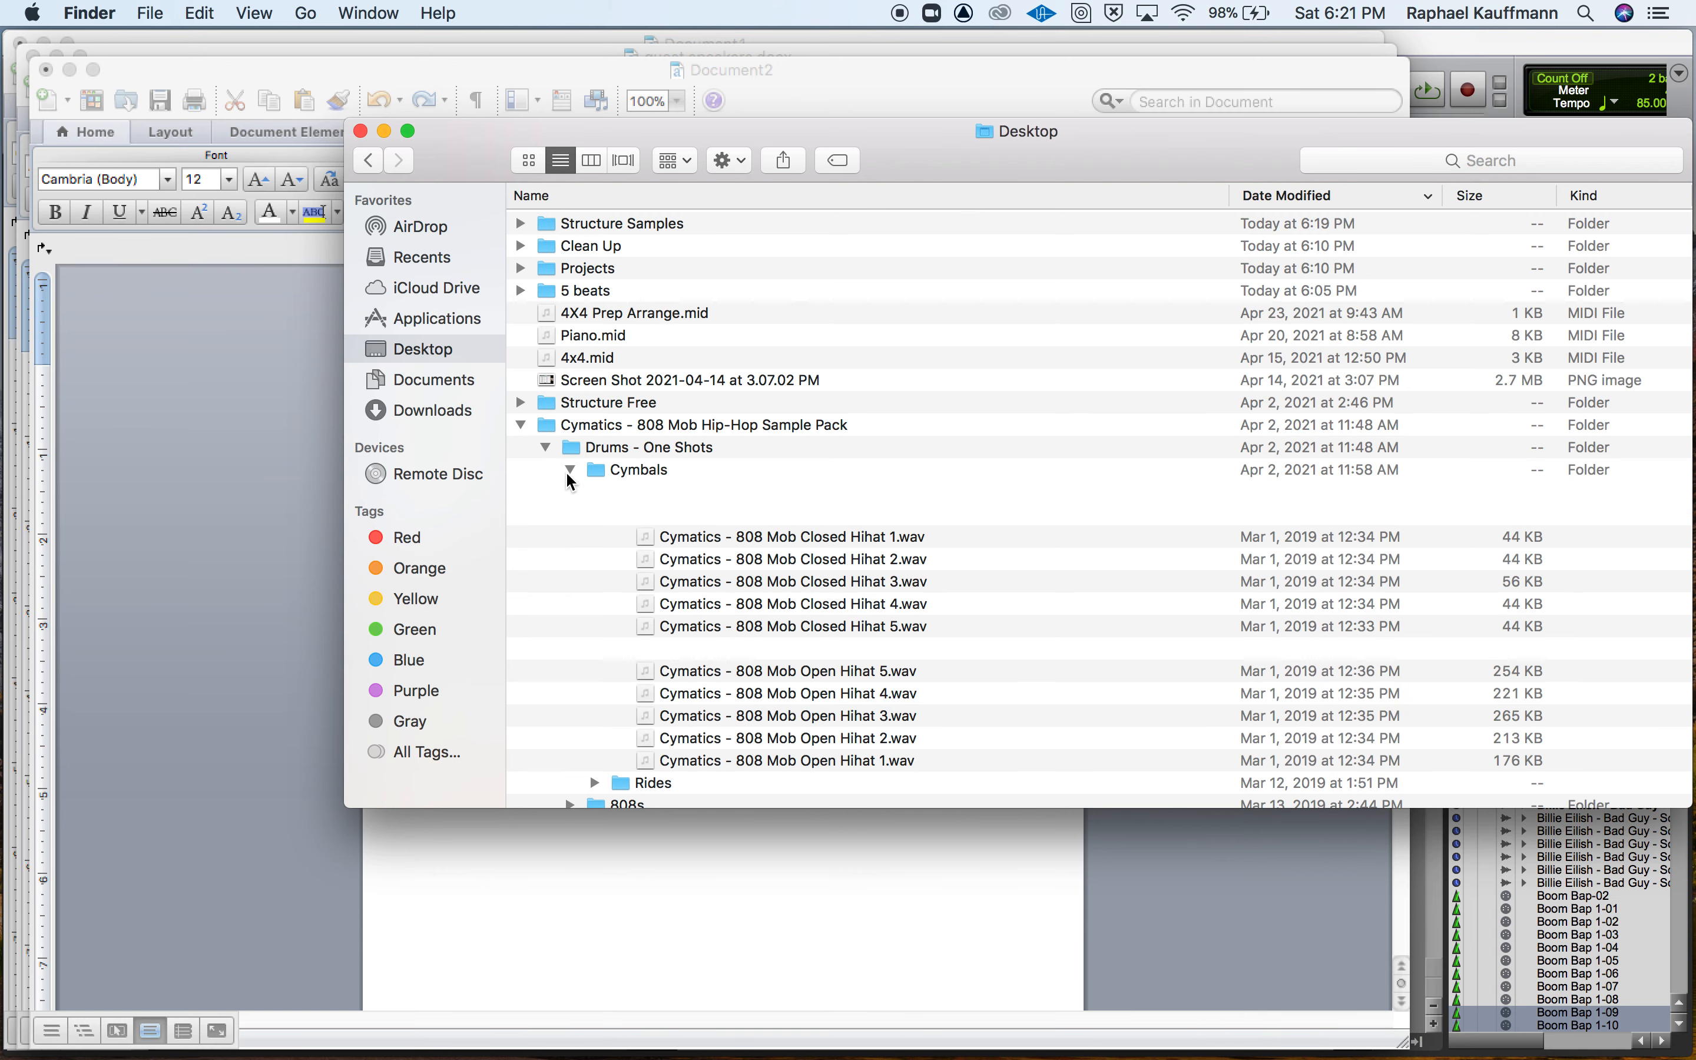
Preview the Closed Hihat 2 and Closed Hihat 5 samples, then close the preview.
click(712, 562)
key(space)
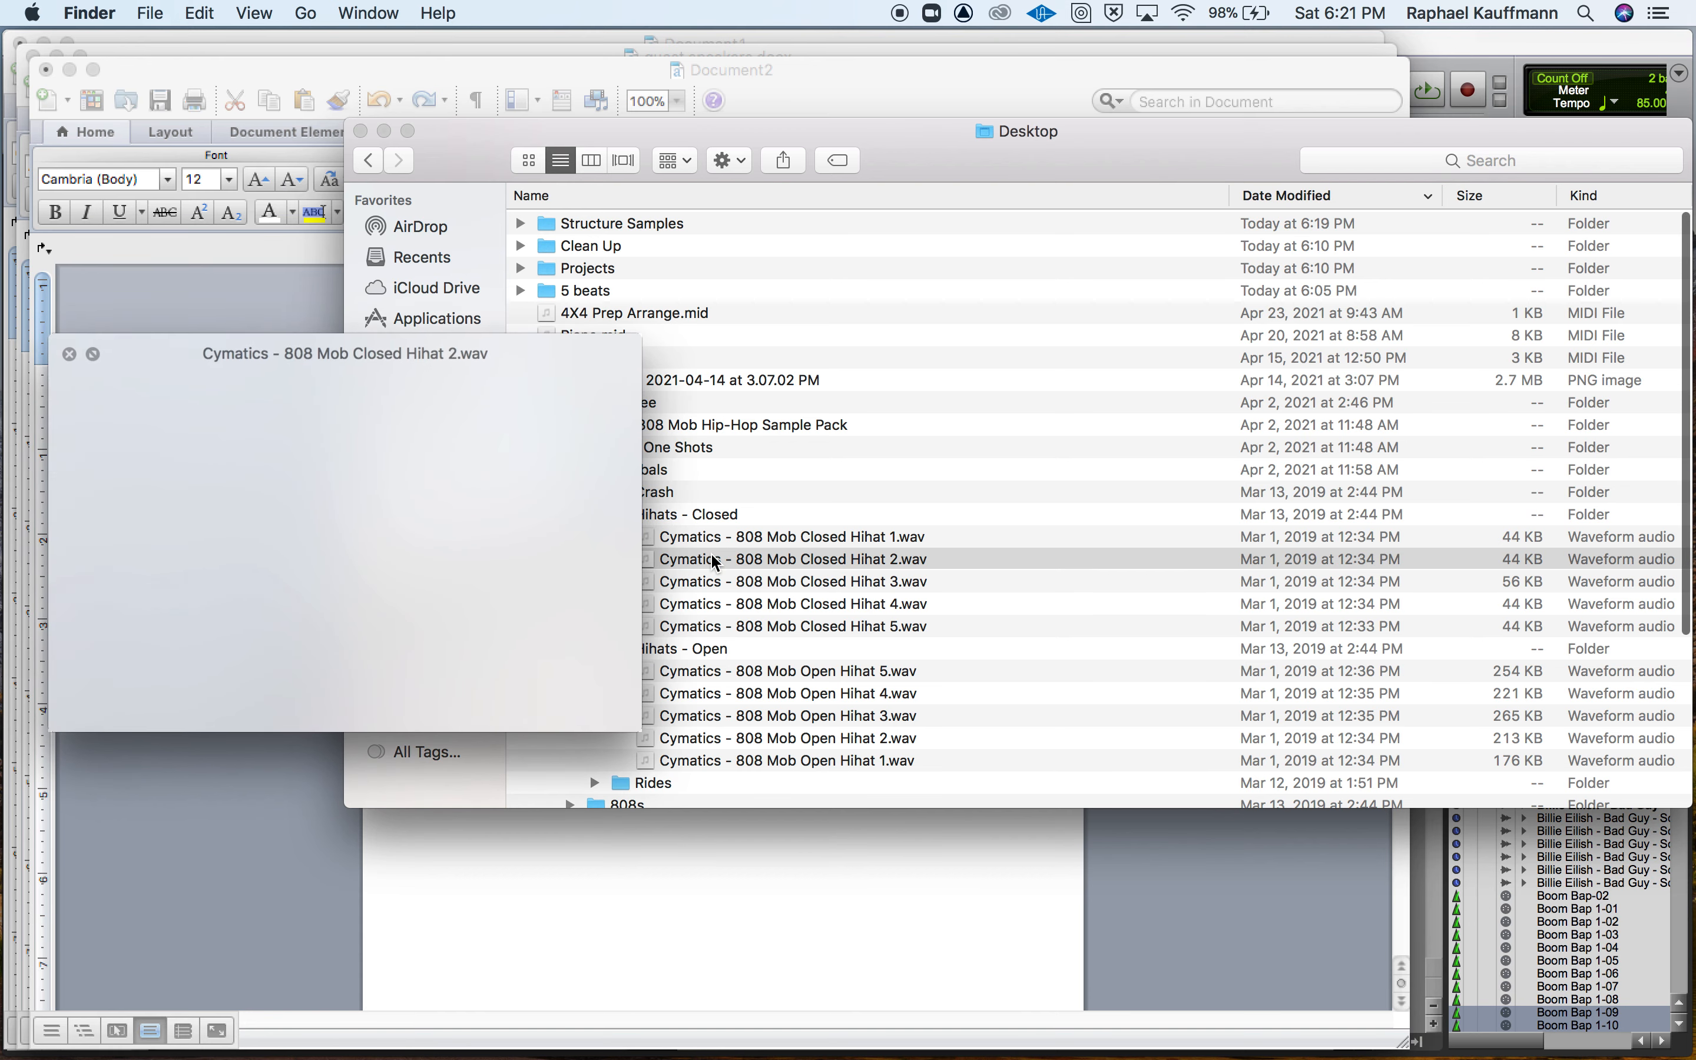
click(749, 626)
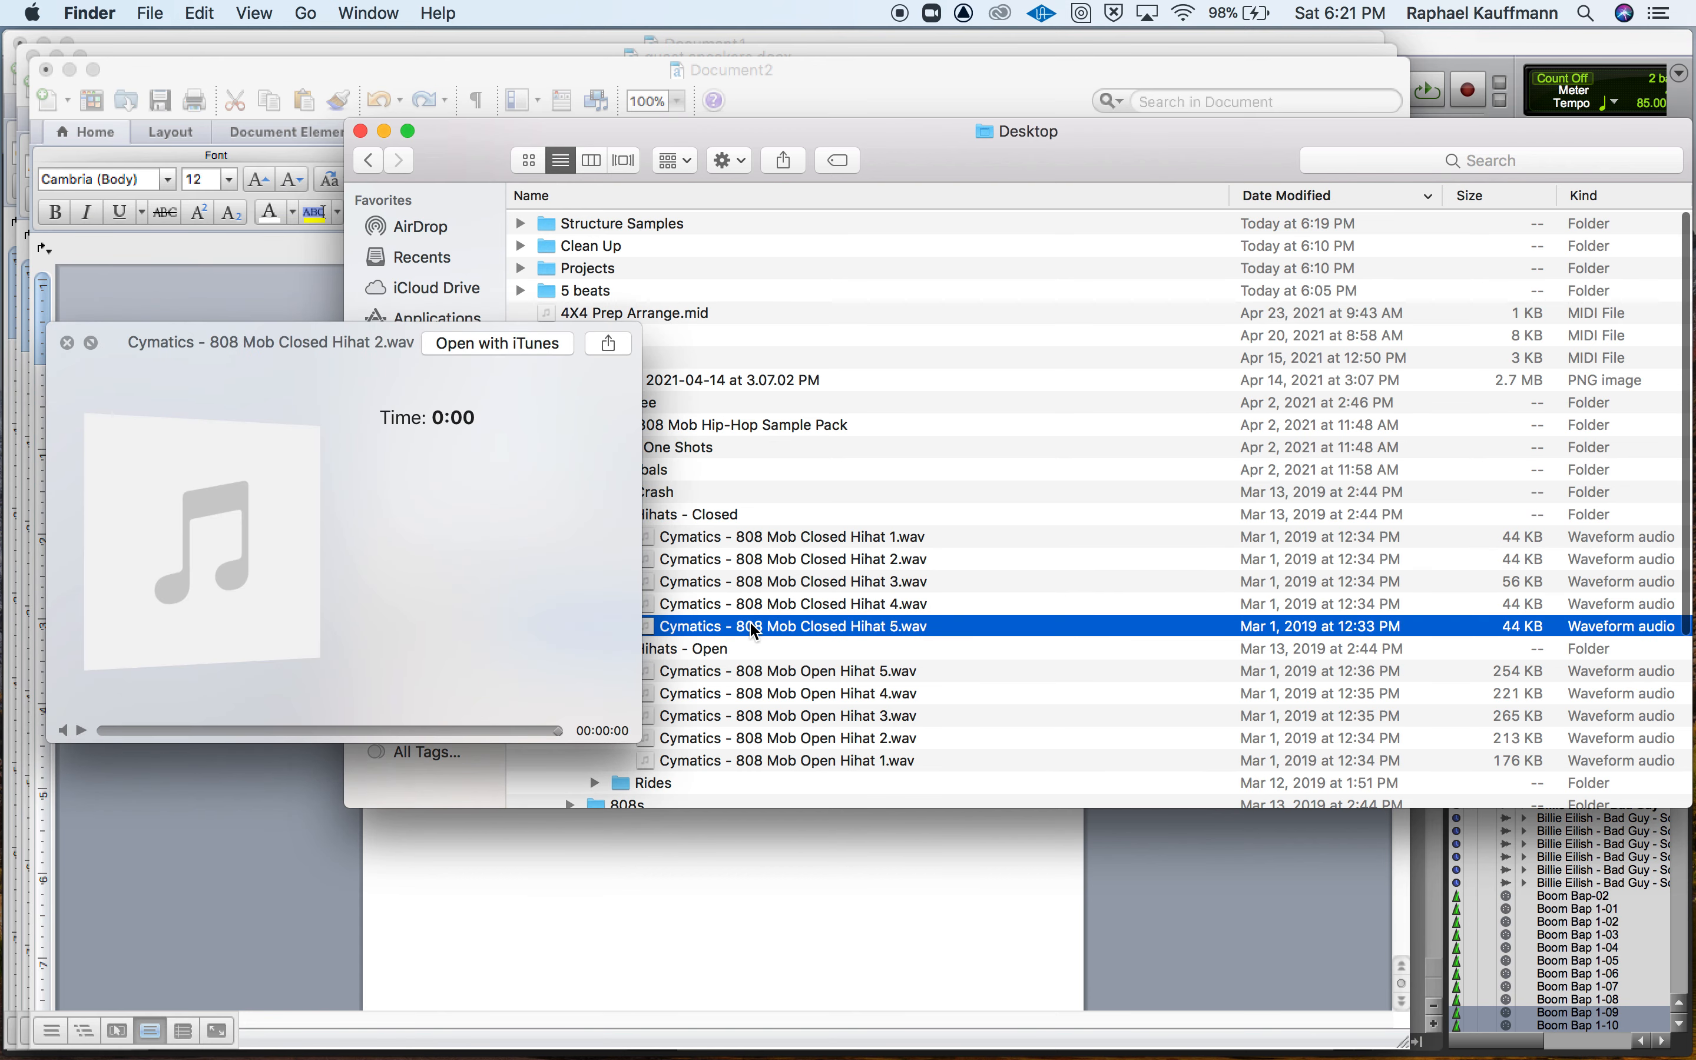
key(space)
key(space)
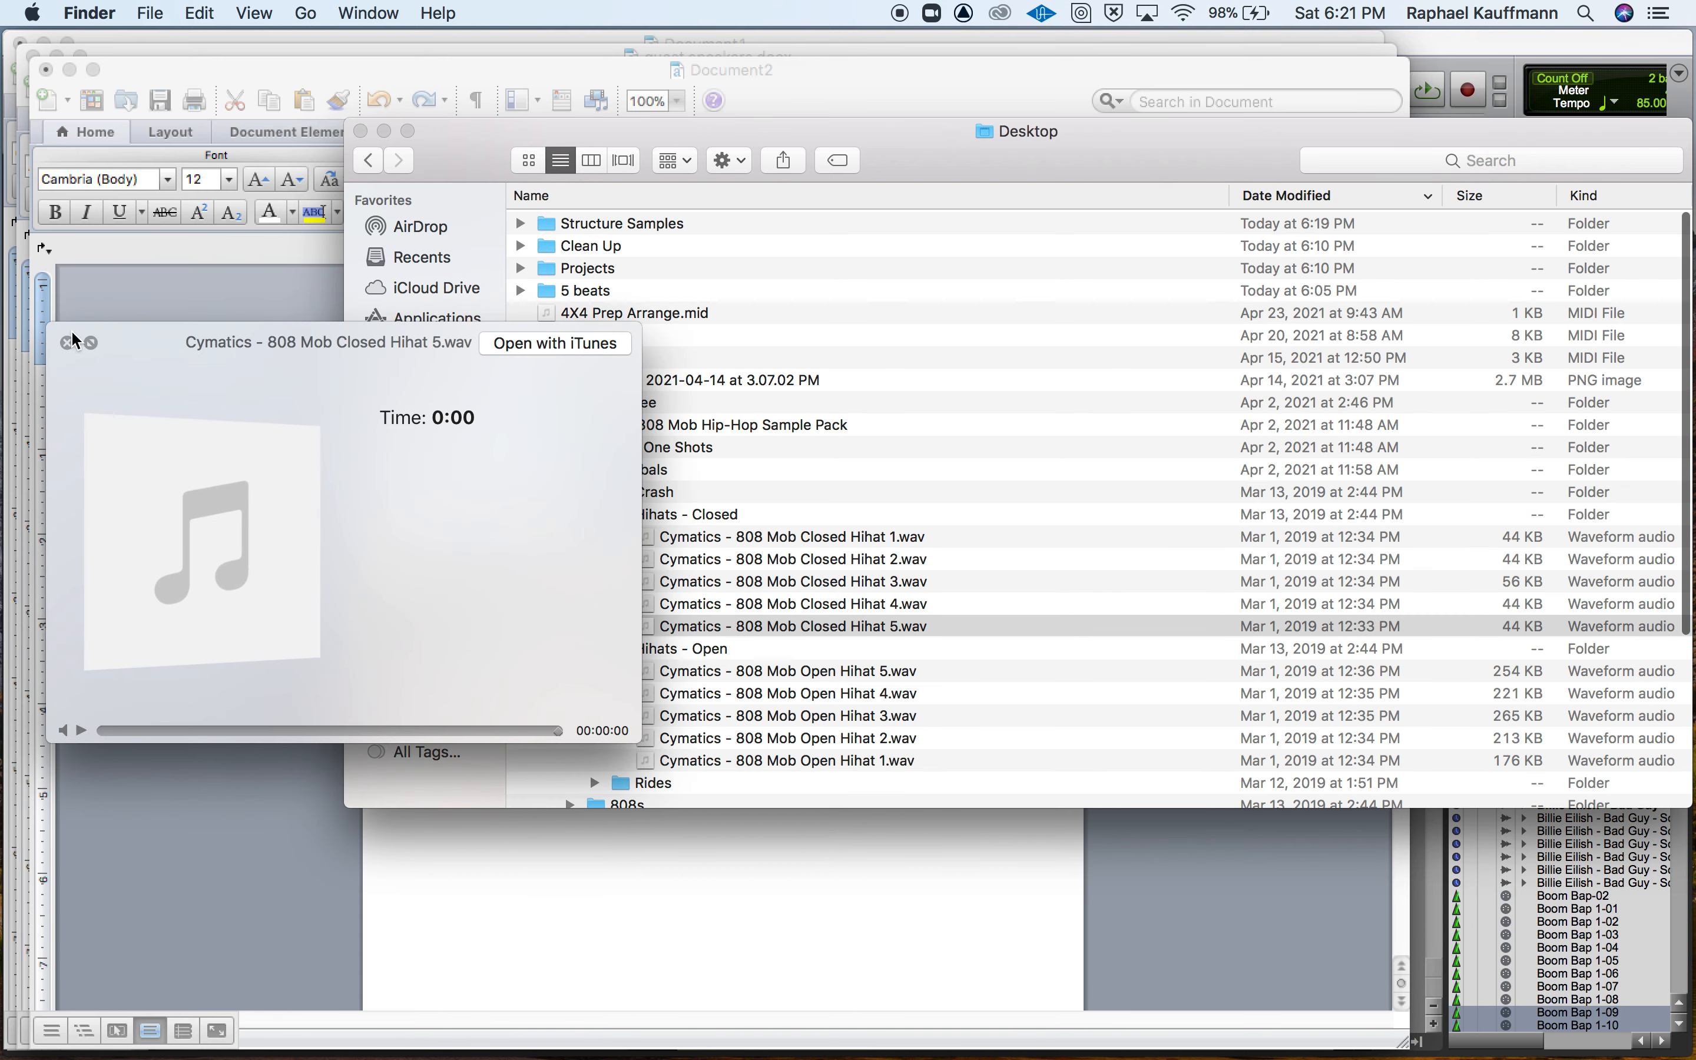
click(67, 341)
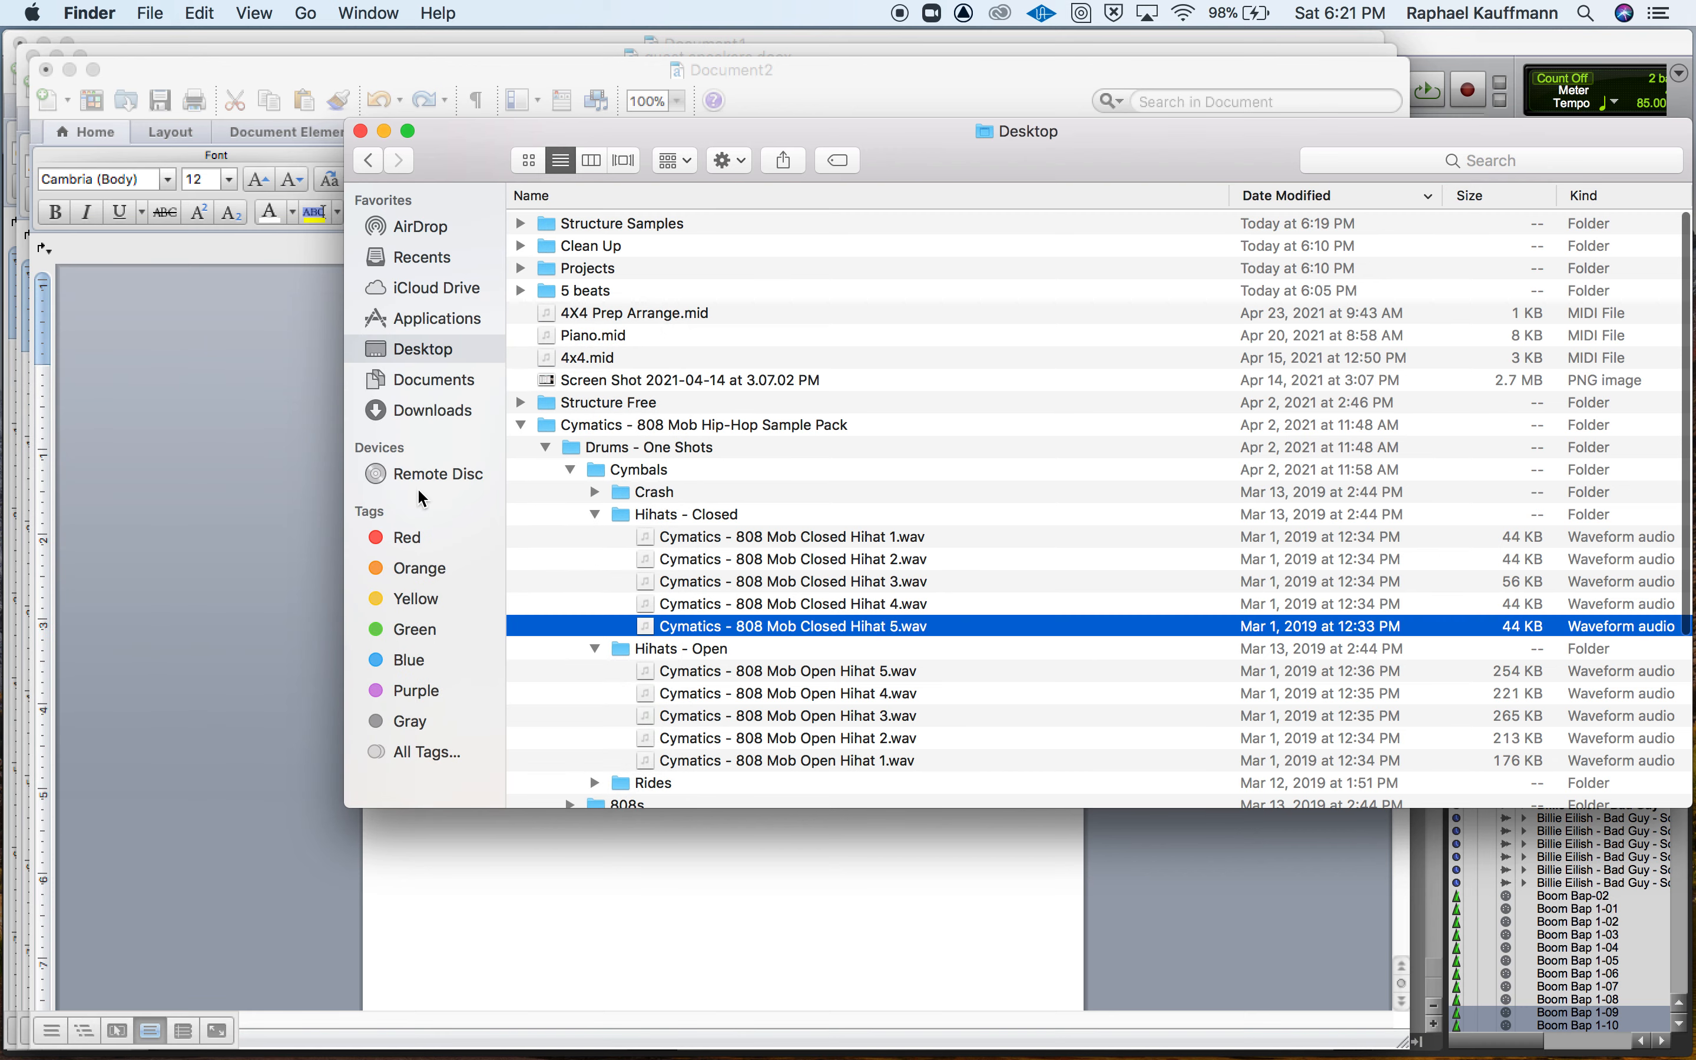
Collapse the Cymatics sample pack, expand the Structure Samples folder and select its four Cymatics drum samples.
click(522, 424)
click(525, 454)
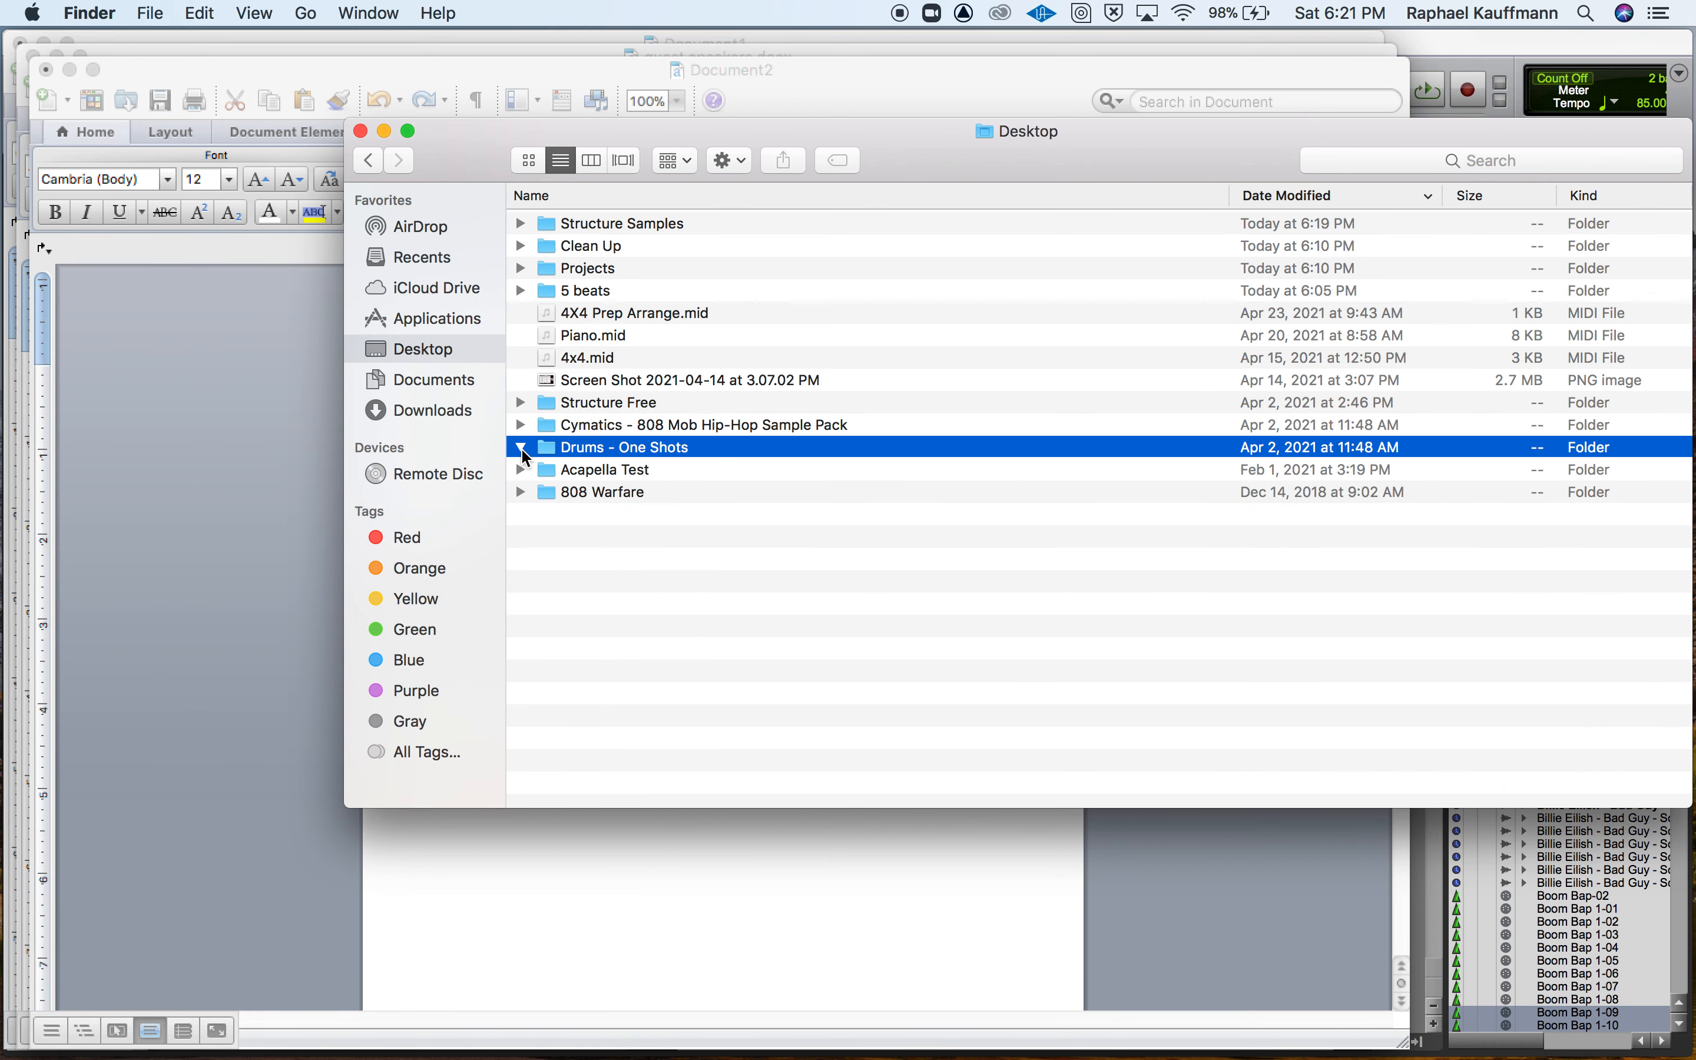
click(521, 449)
click(524, 223)
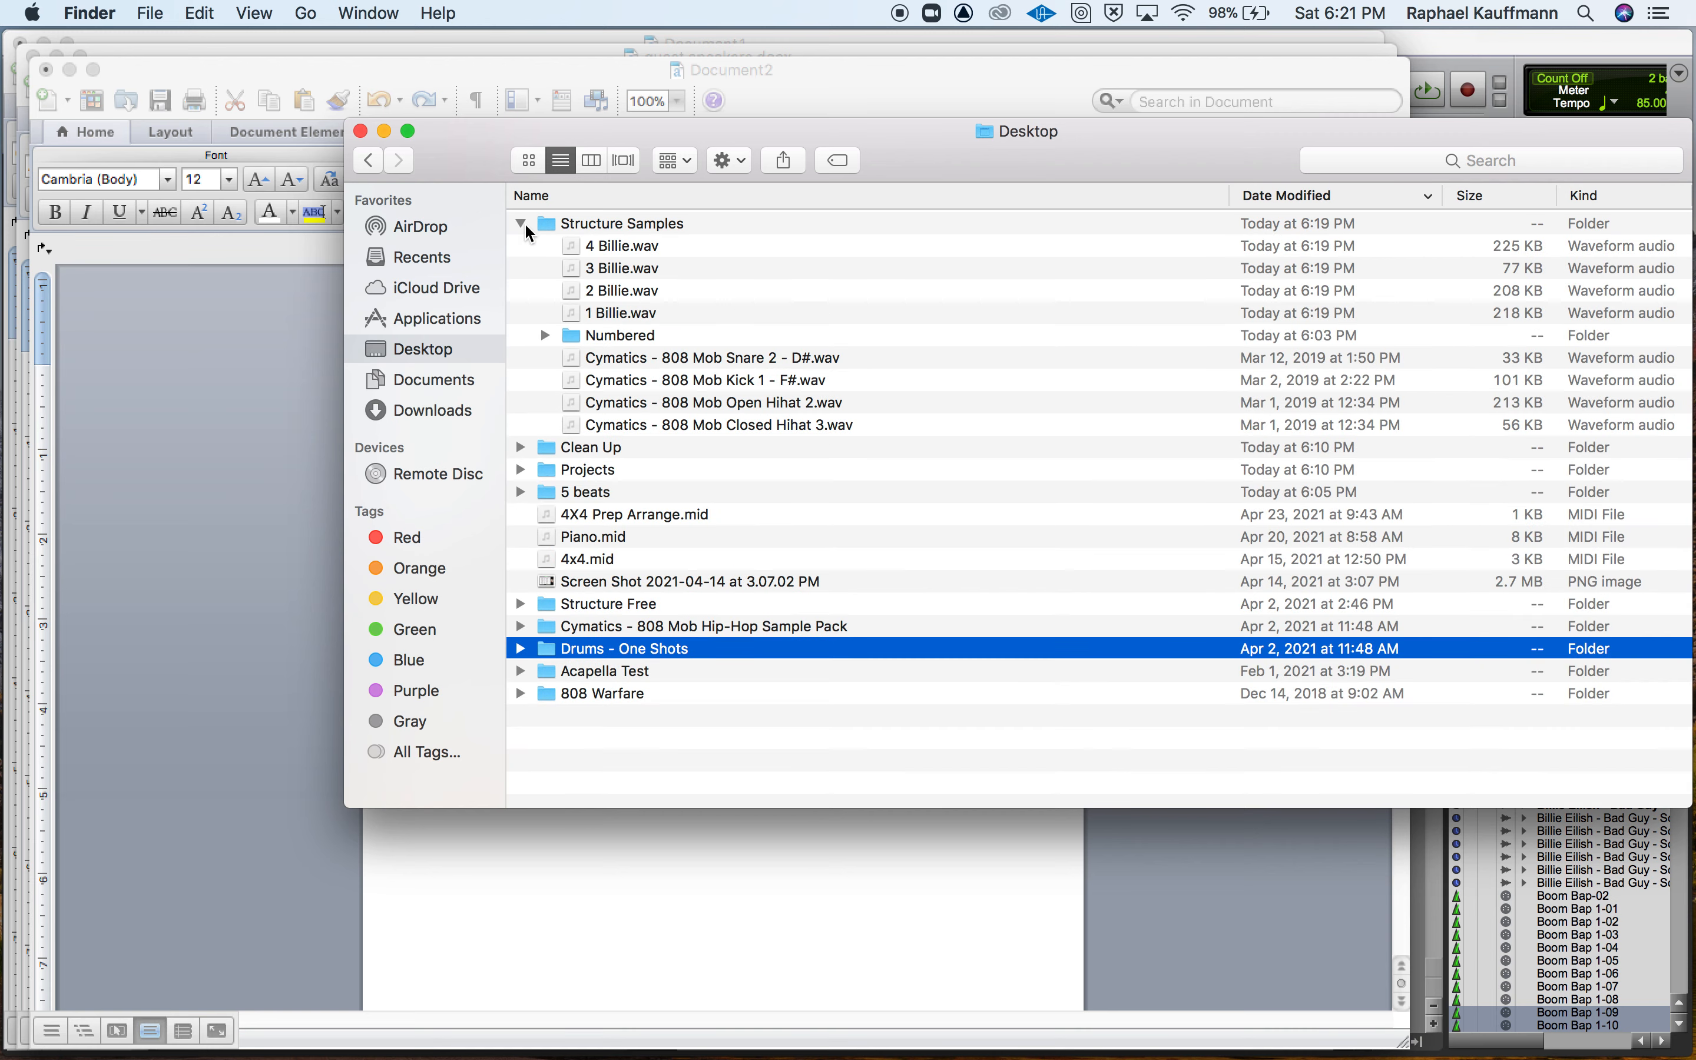
click(637, 360)
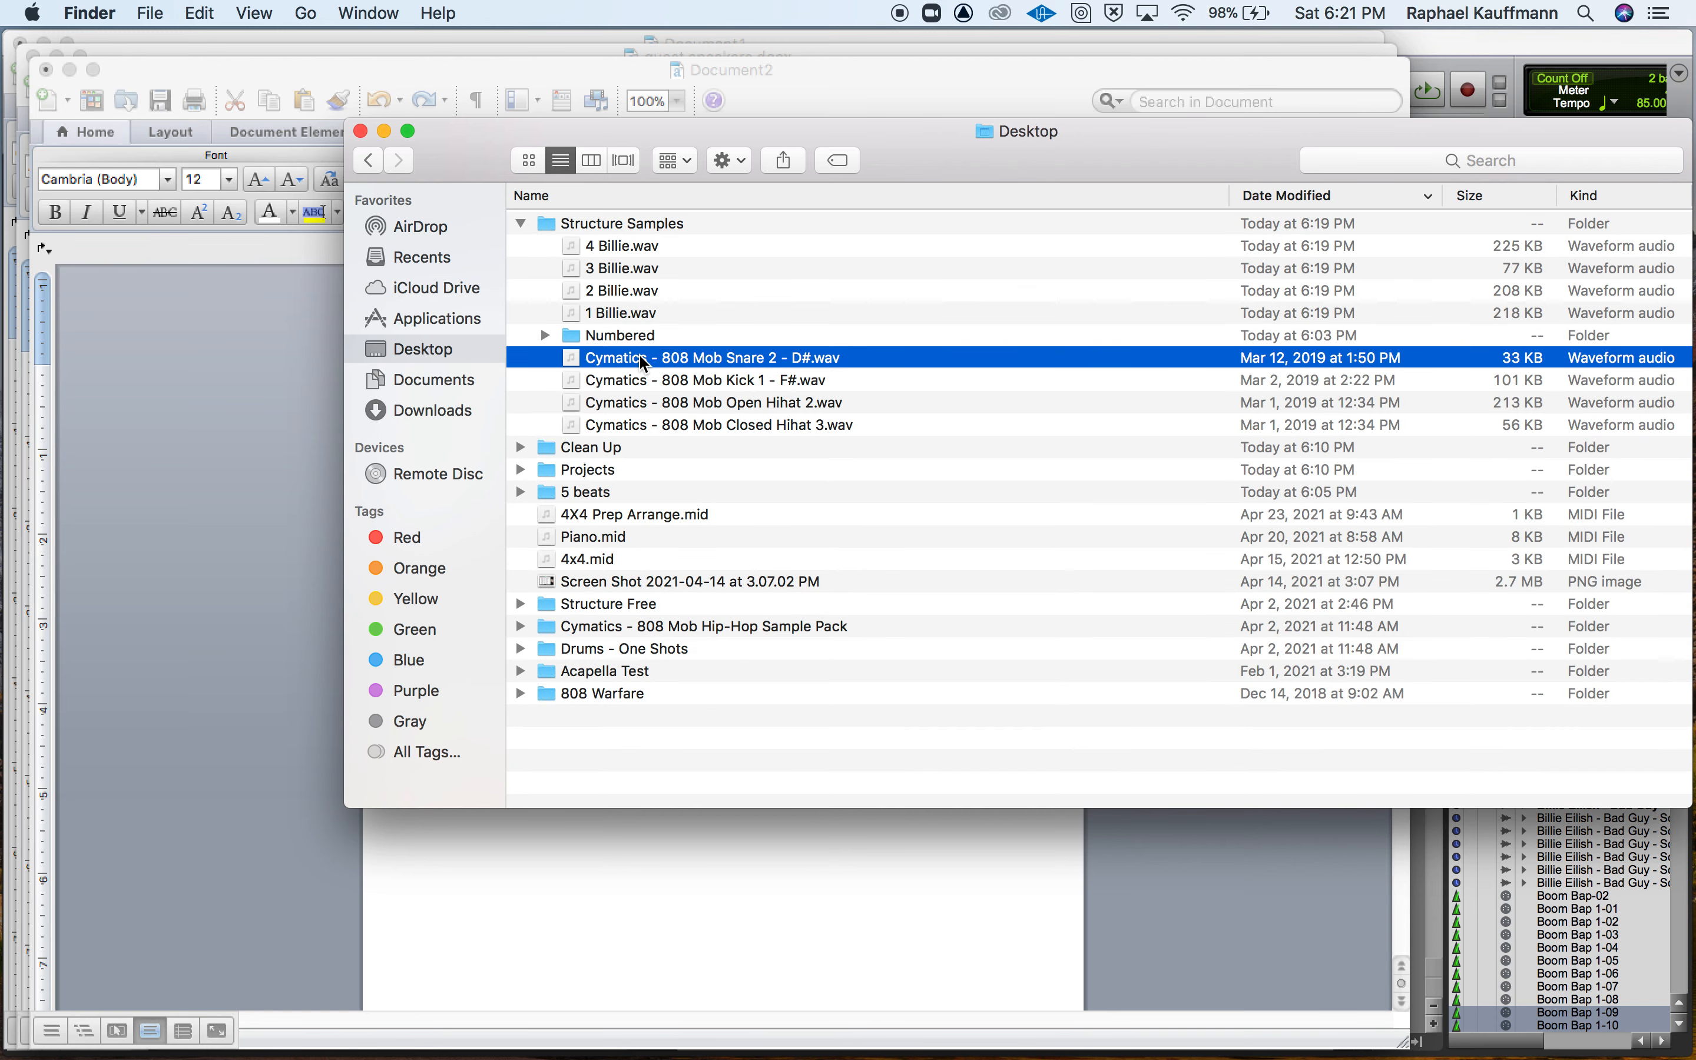
shift+click(690, 423)
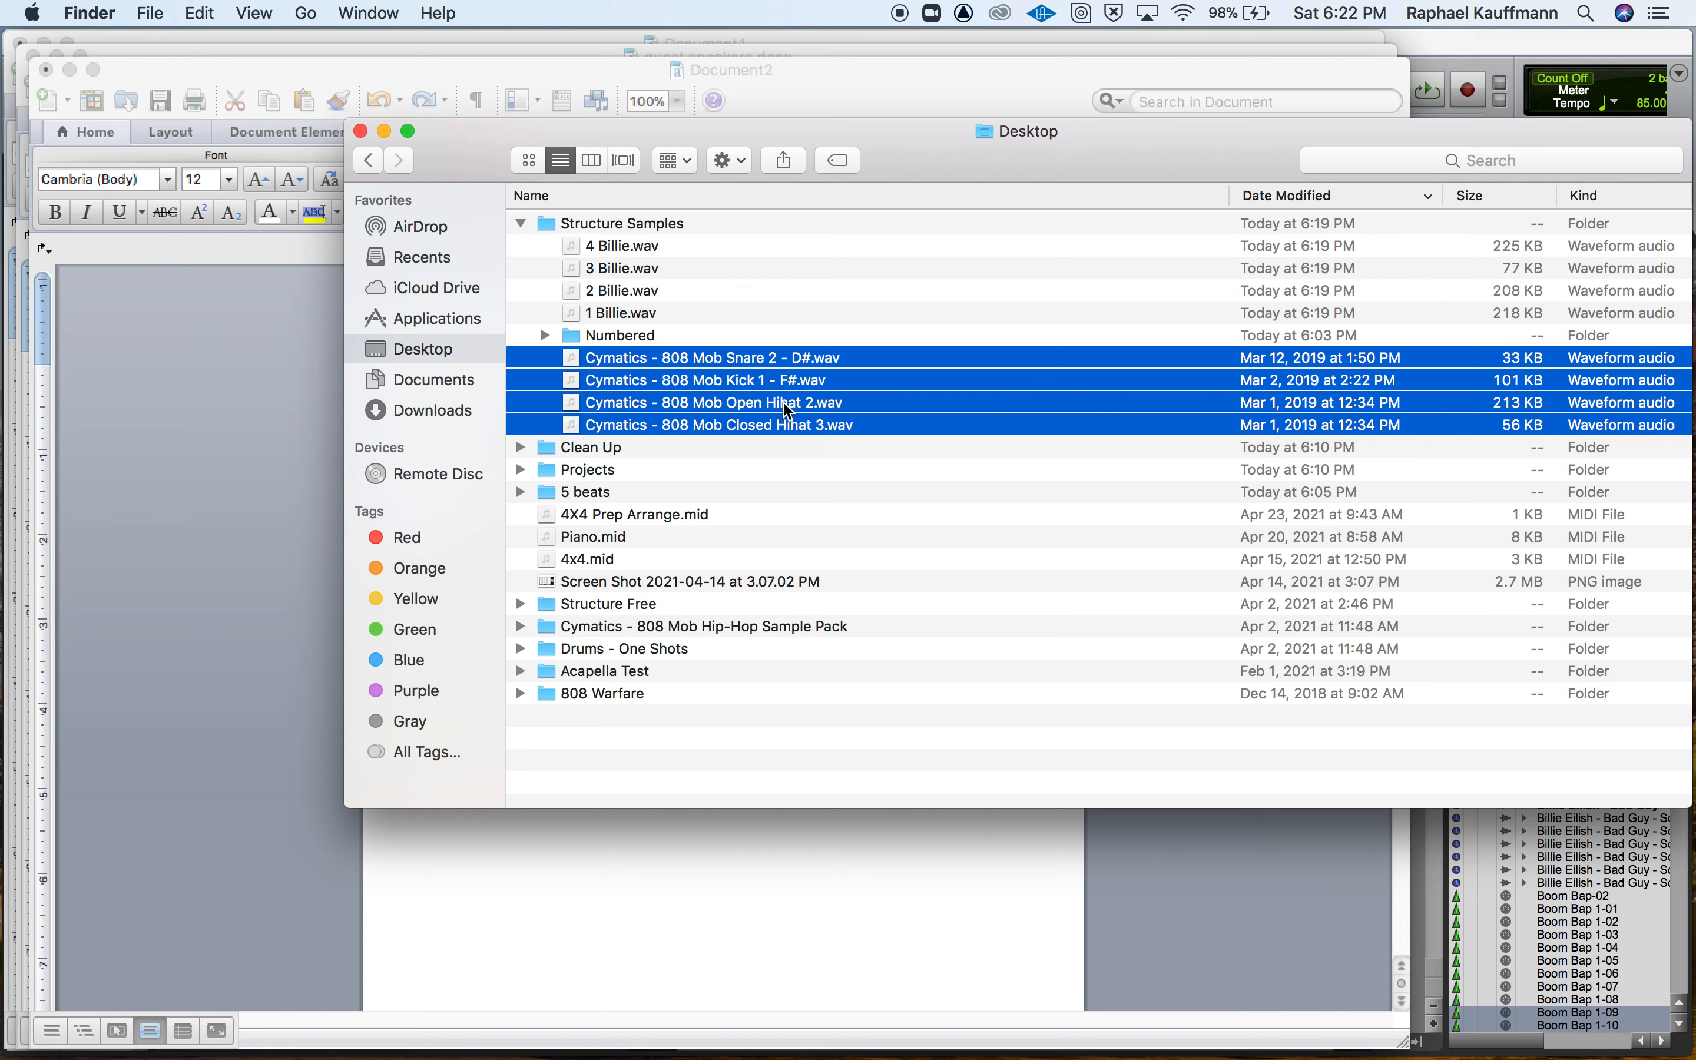
Bring the Finder window over Pro Tools and move it aside to uncover the Structure Free patch list.
key(super+Tab)
key(super+Tab)
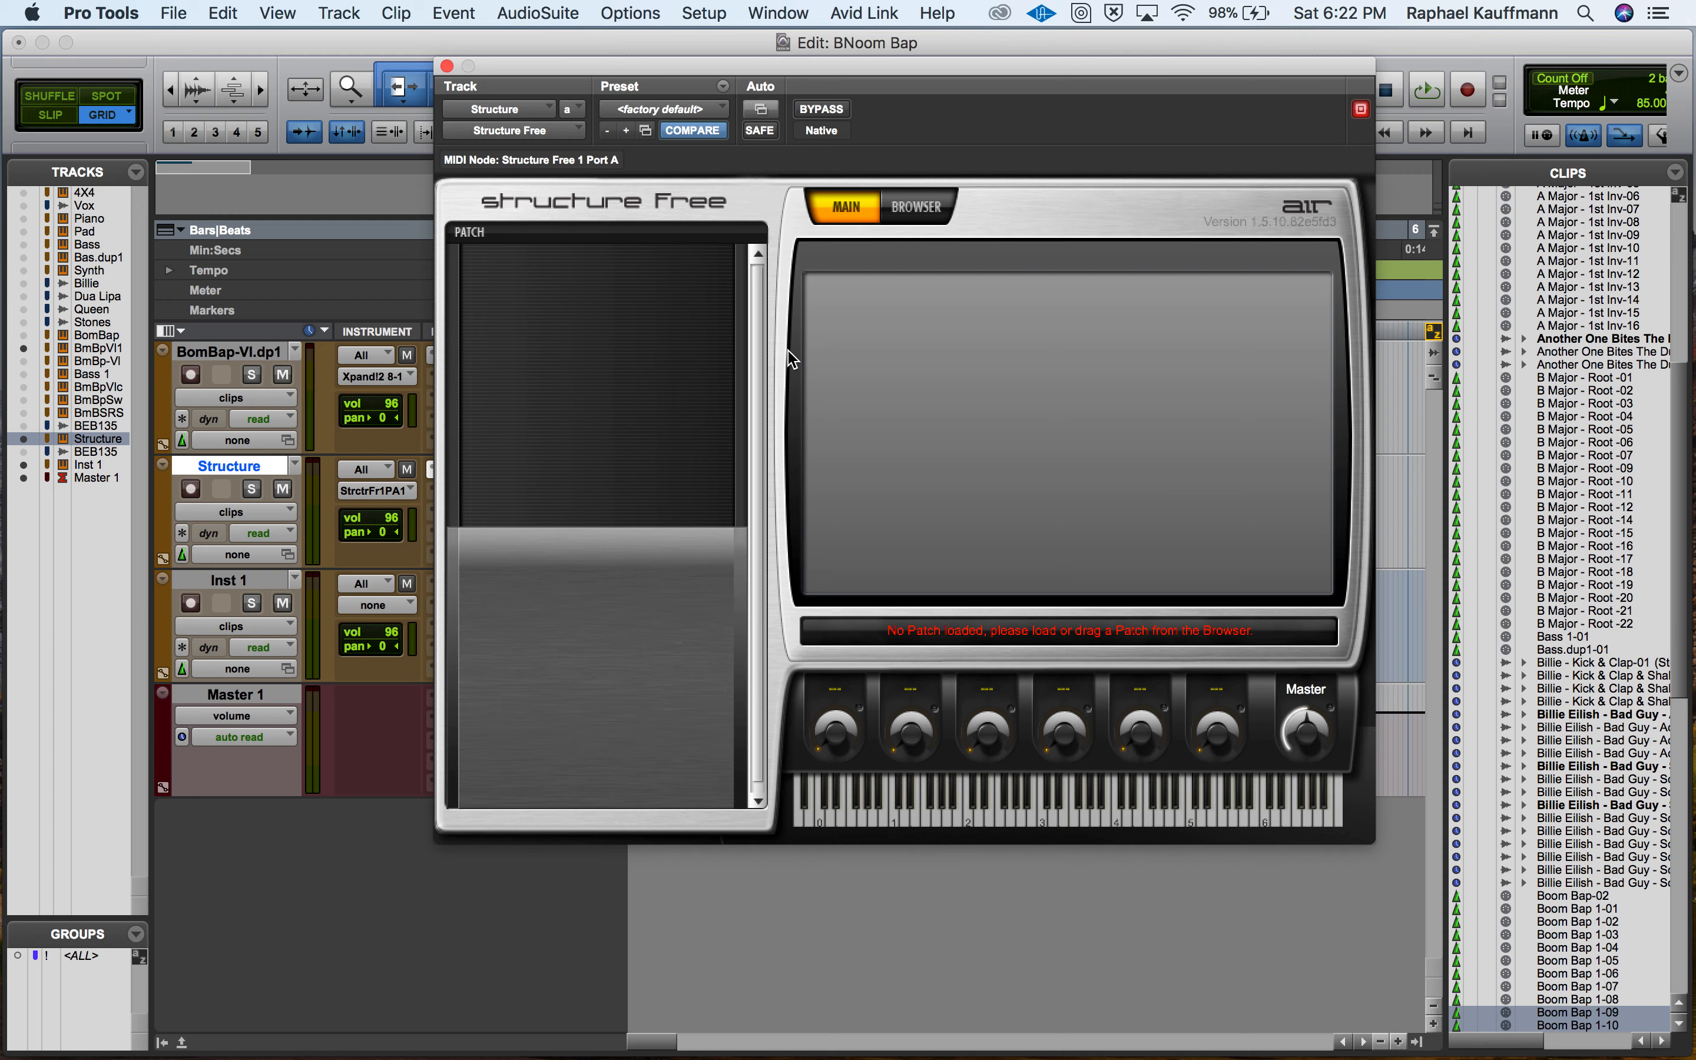
key(super+Tab)
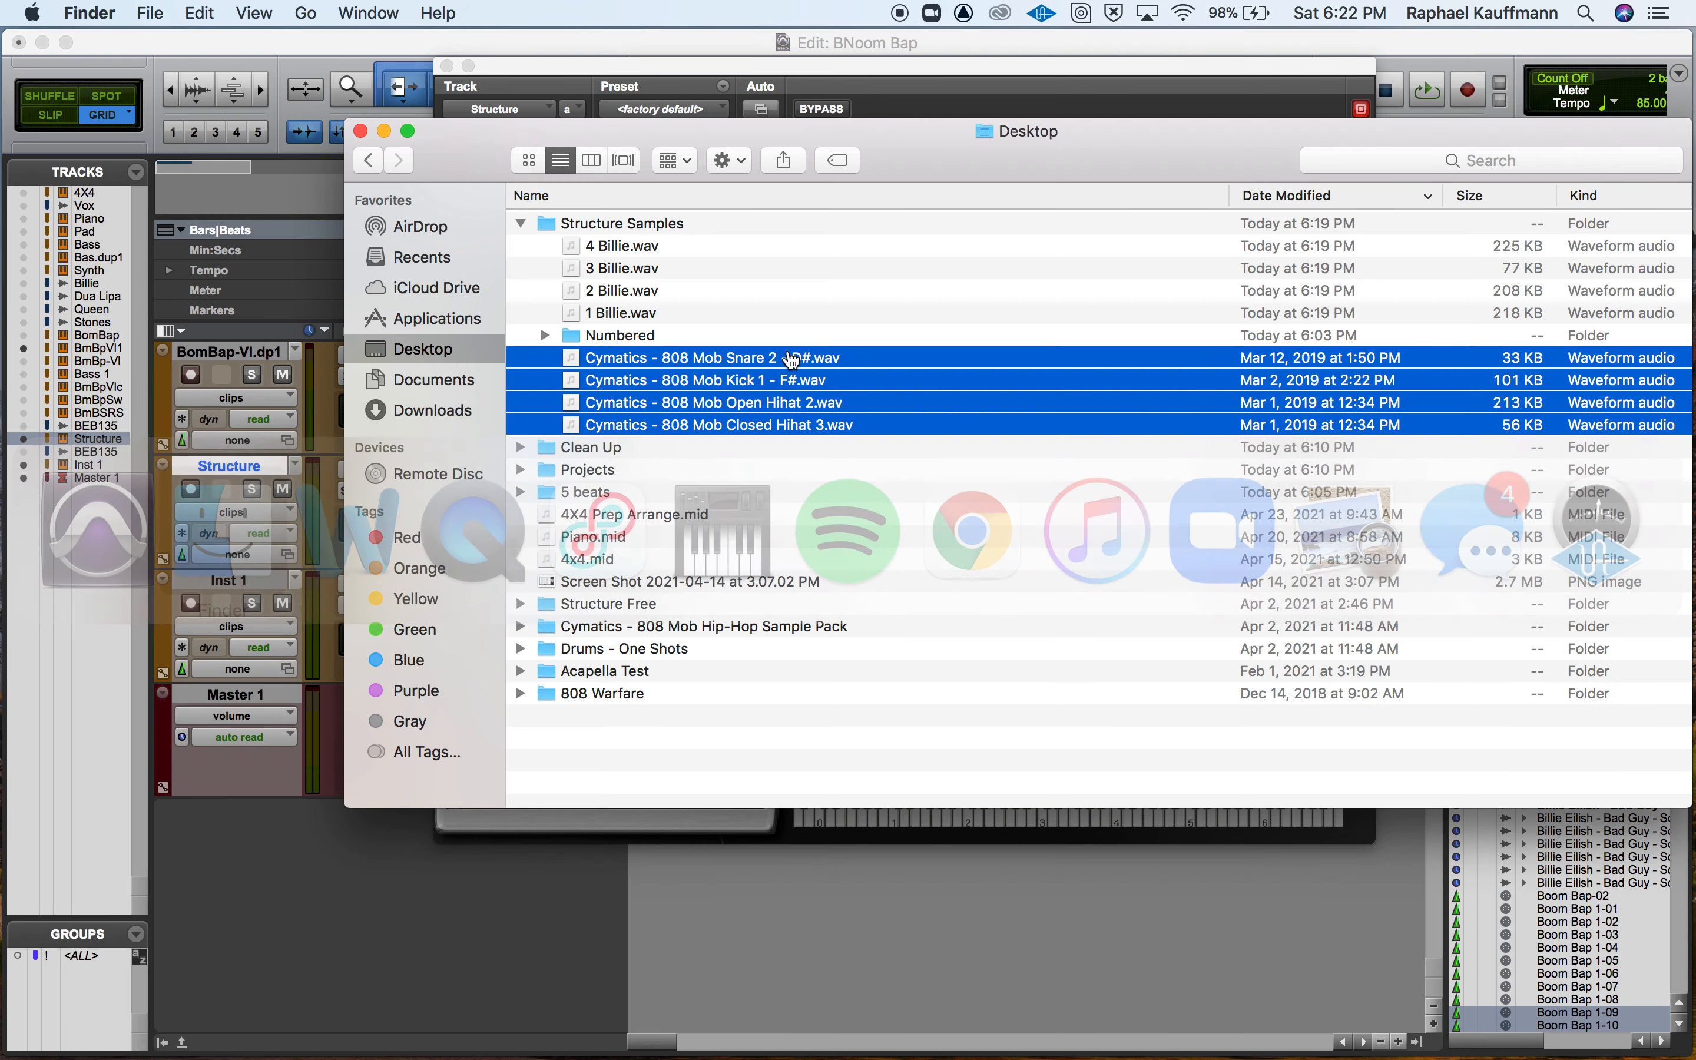
right_click(471, 170)
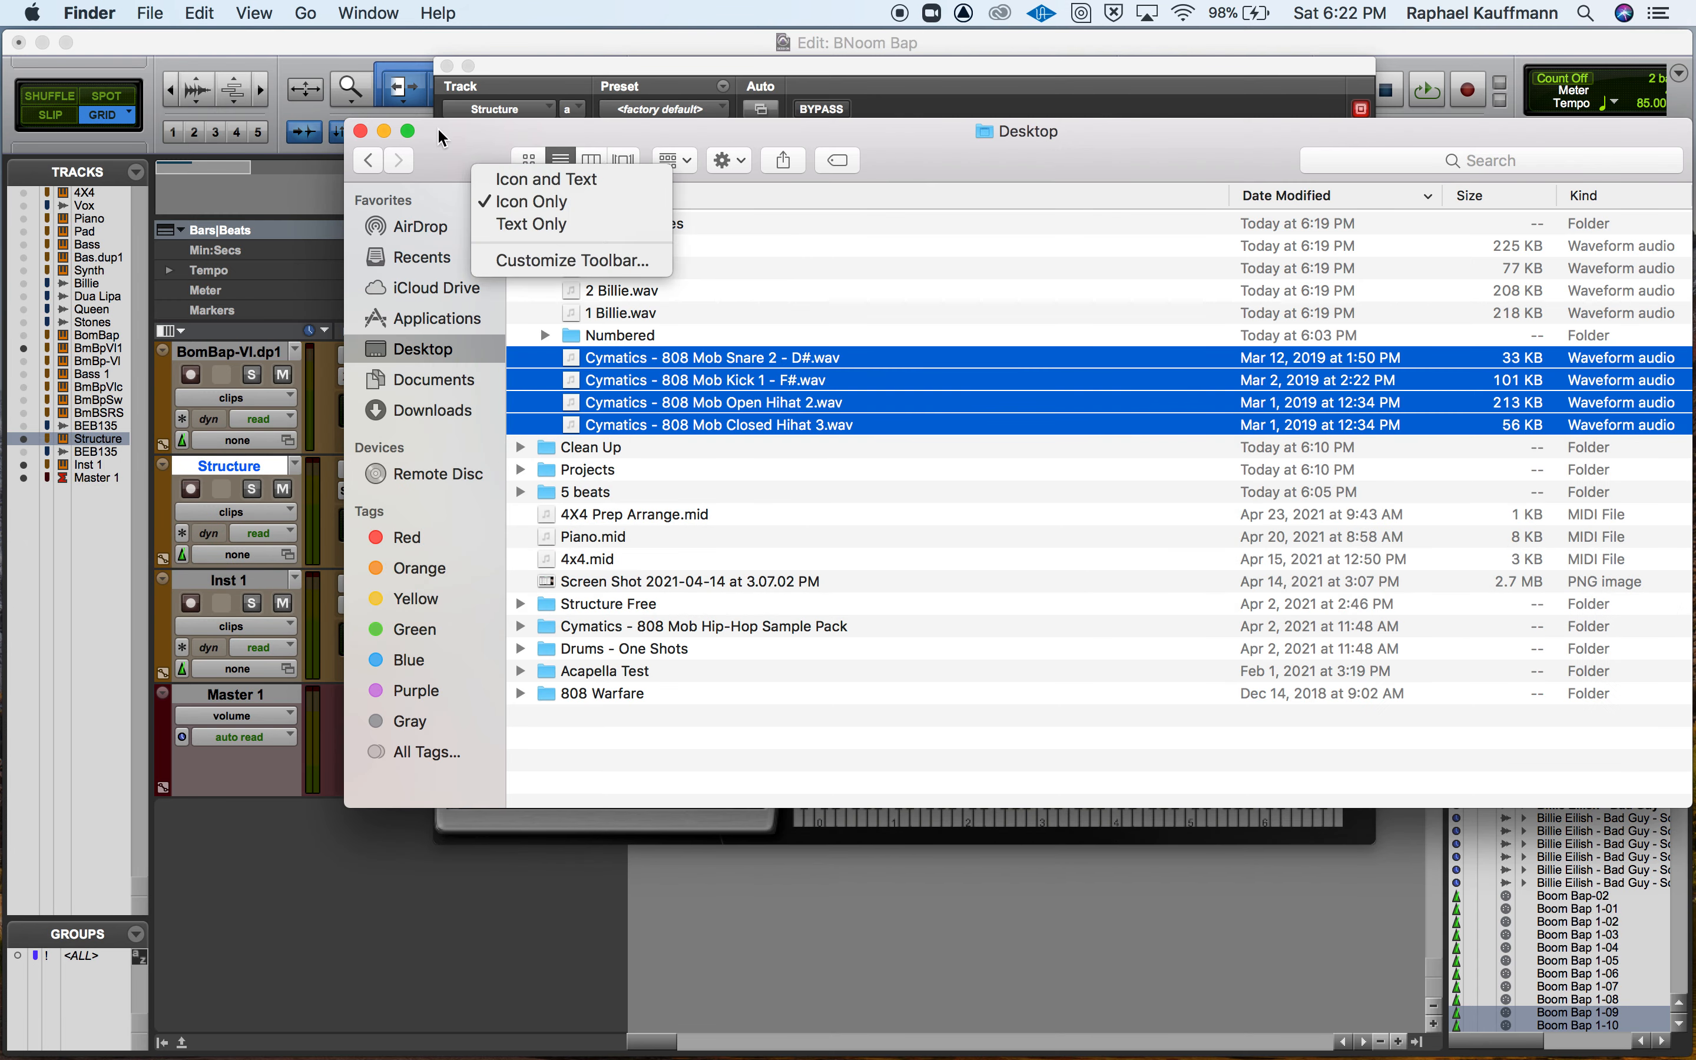
click(435, 148)
drag(435, 150, 1052, 140)
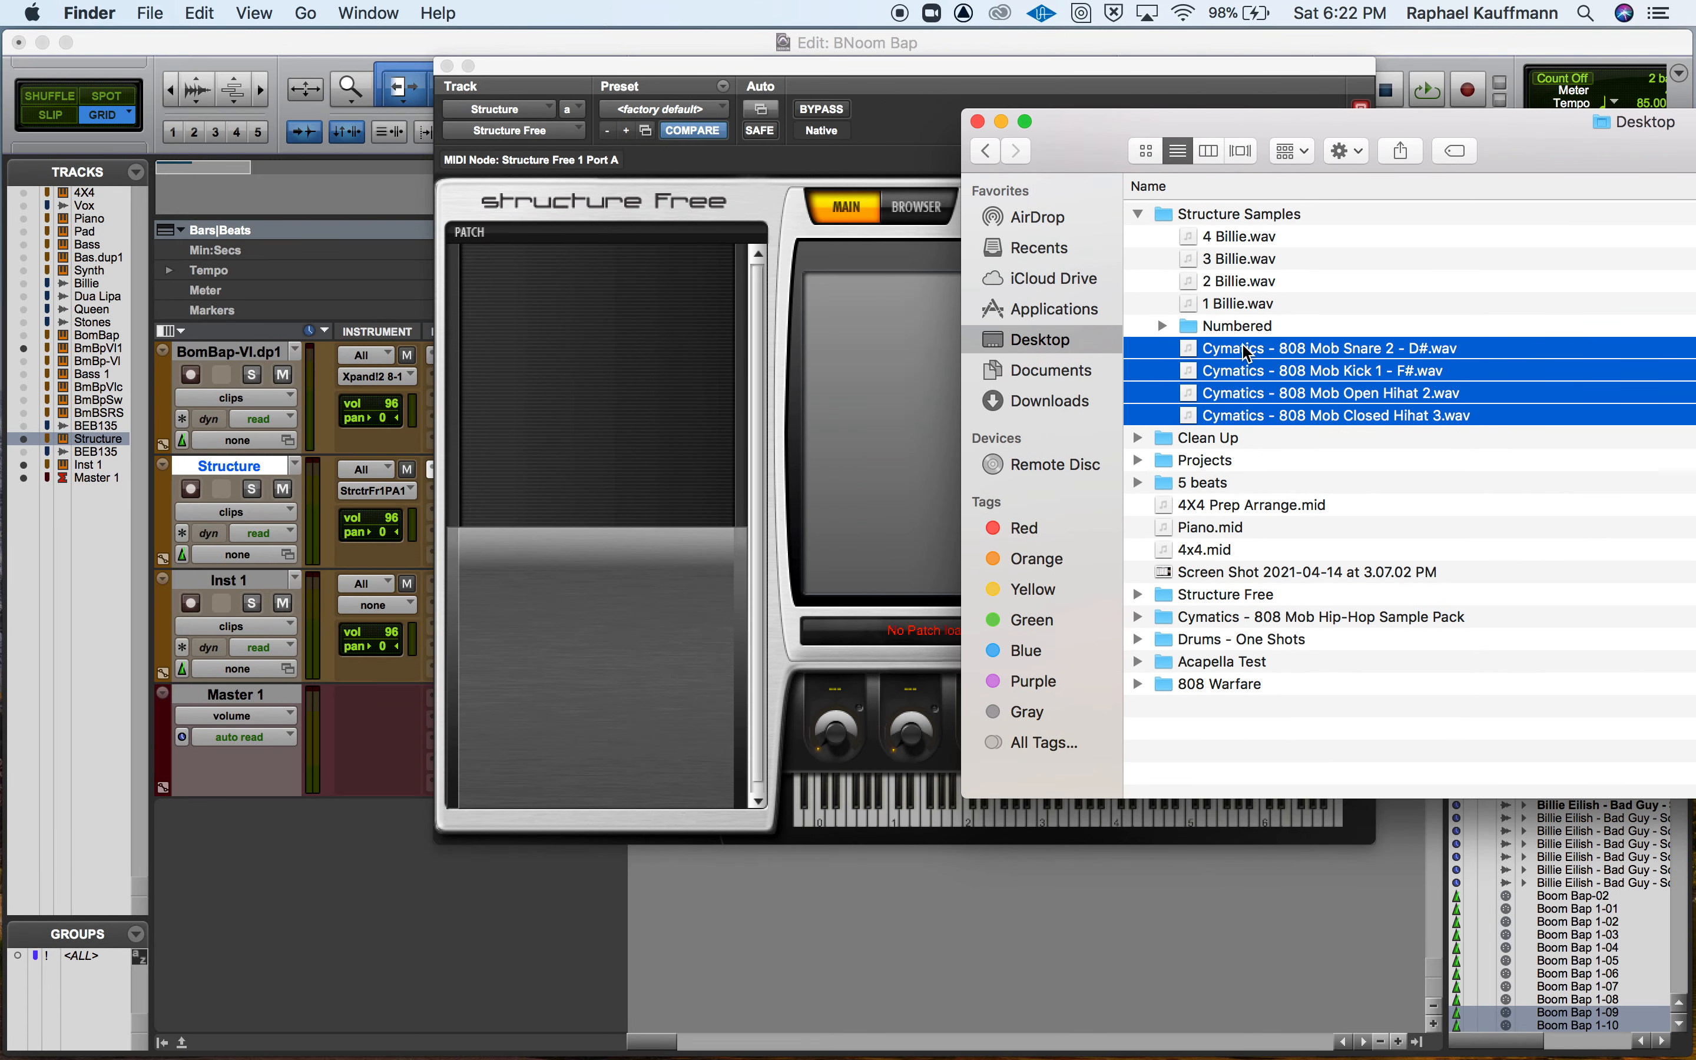
Load Cymatics - 808 Mob 808 17 - B.wav from the sample pack's 808s folder into Structure Free's patch list.
click(1172, 349)
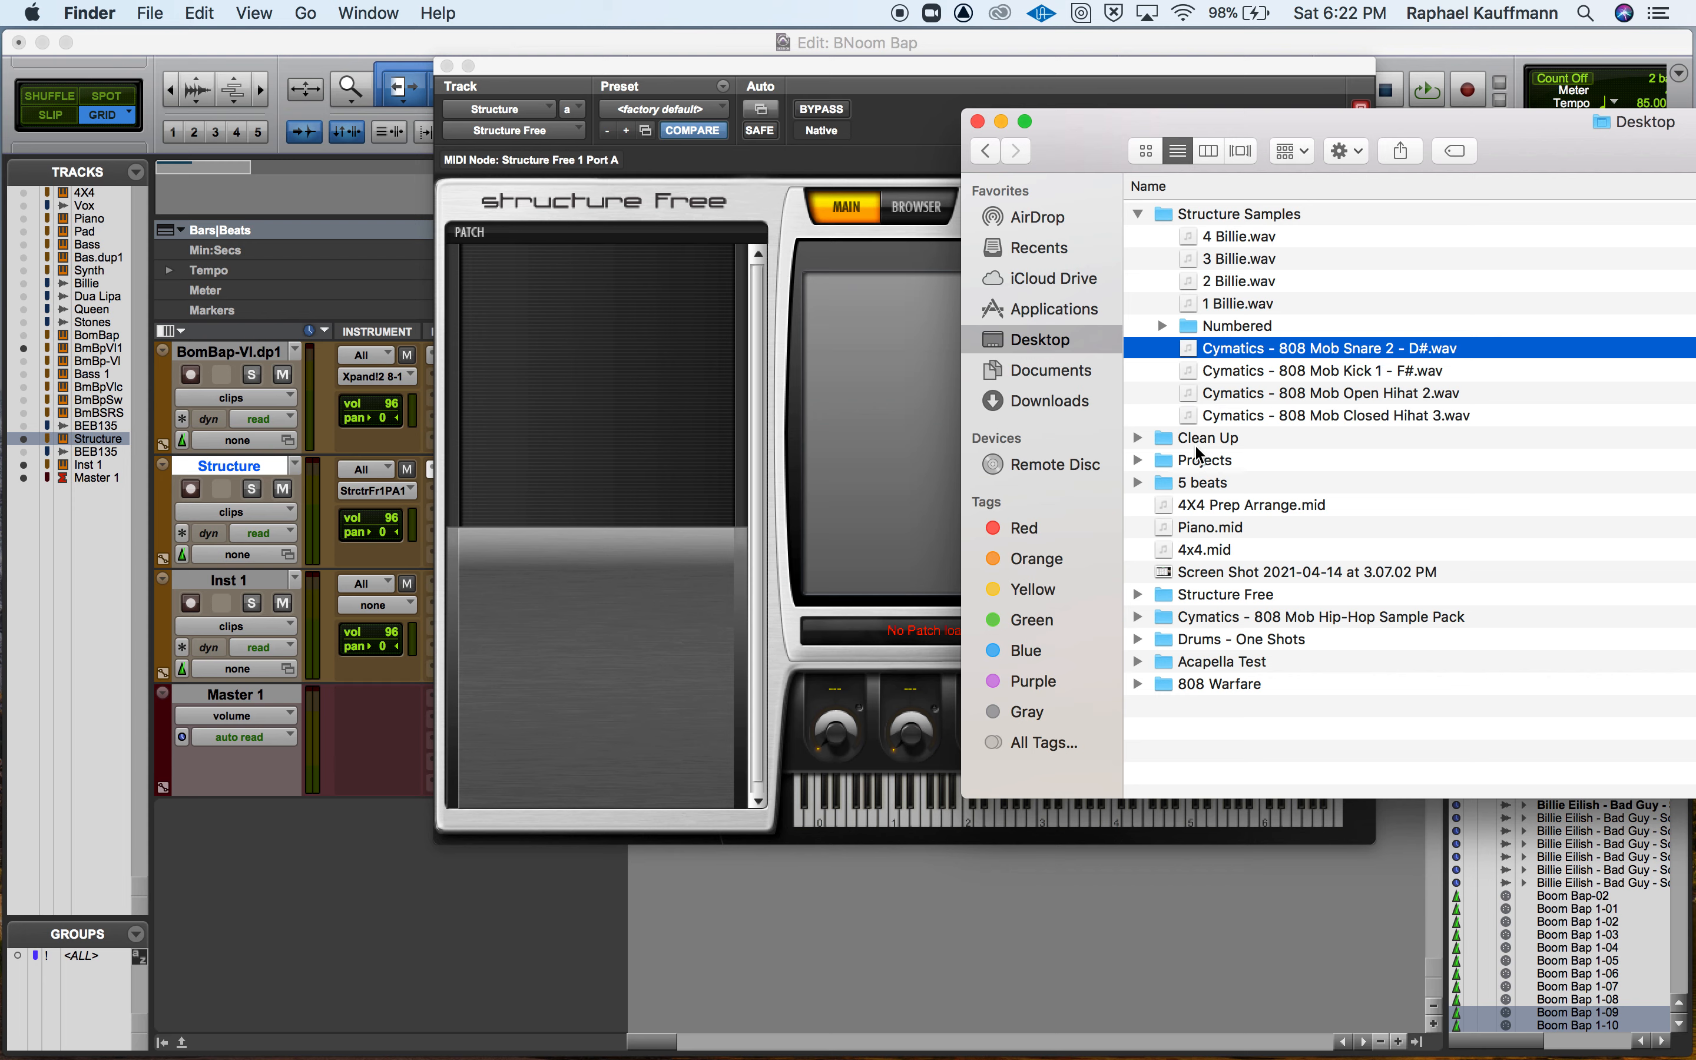
click(1139, 620)
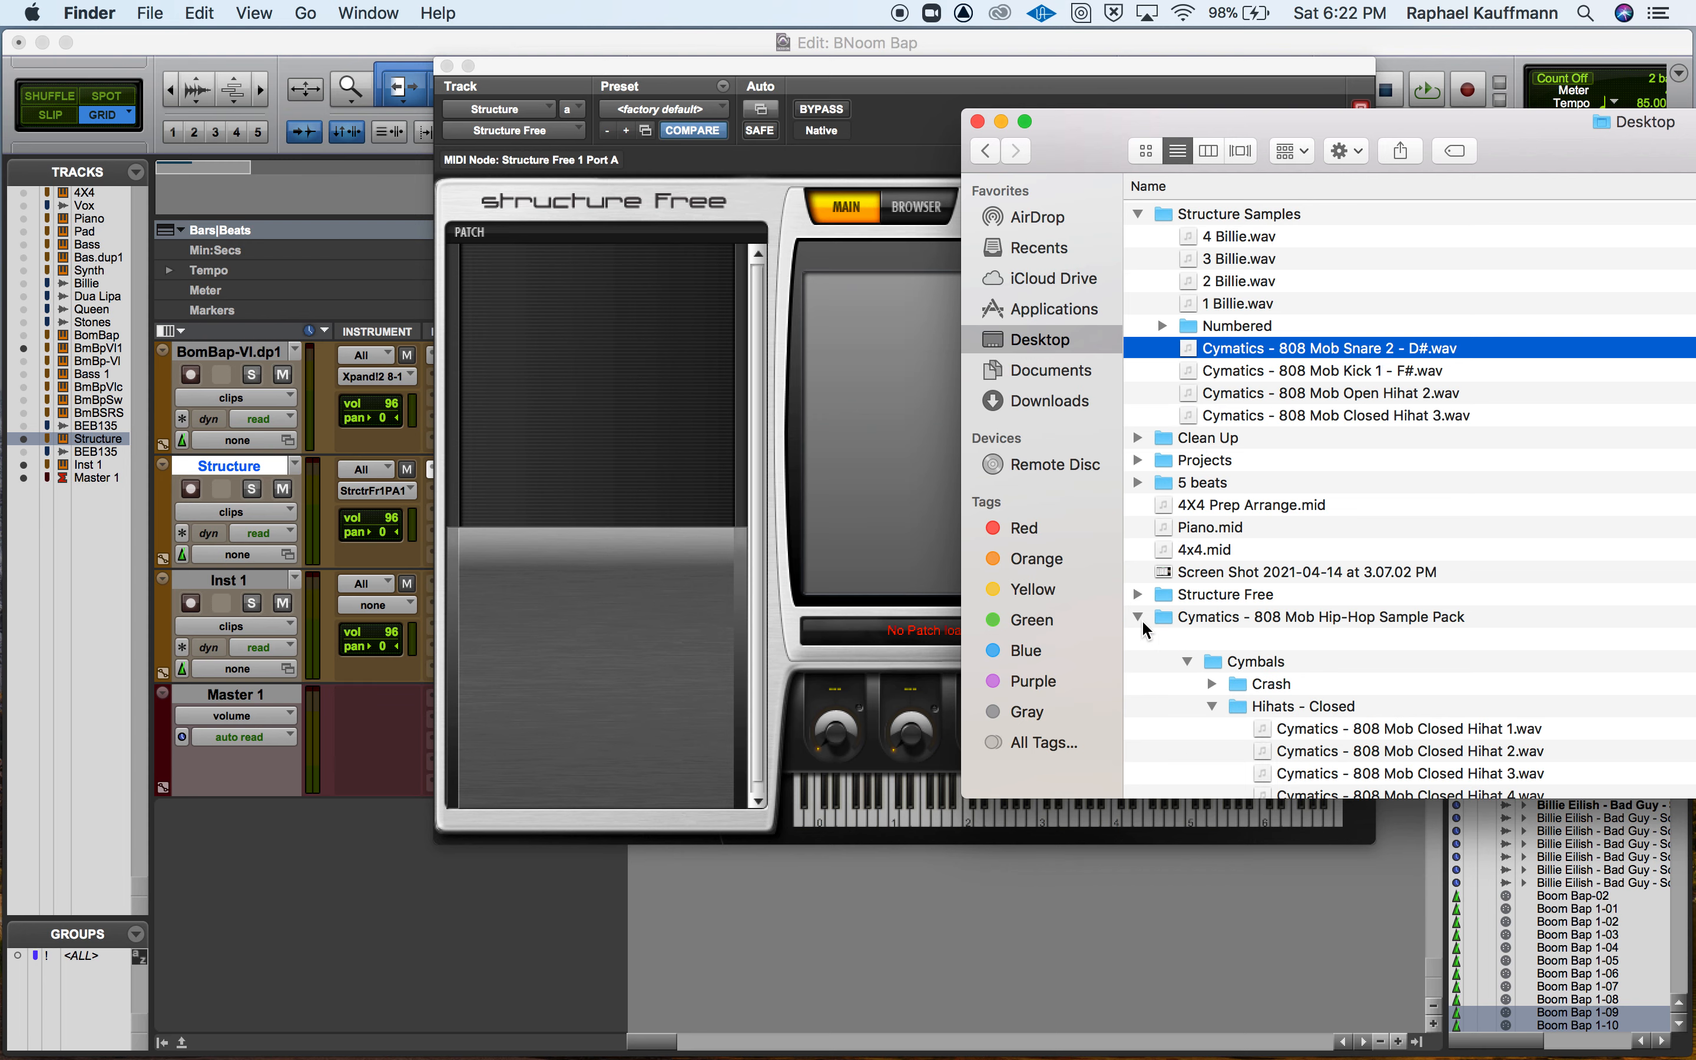
click(1188, 663)
click(1199, 687)
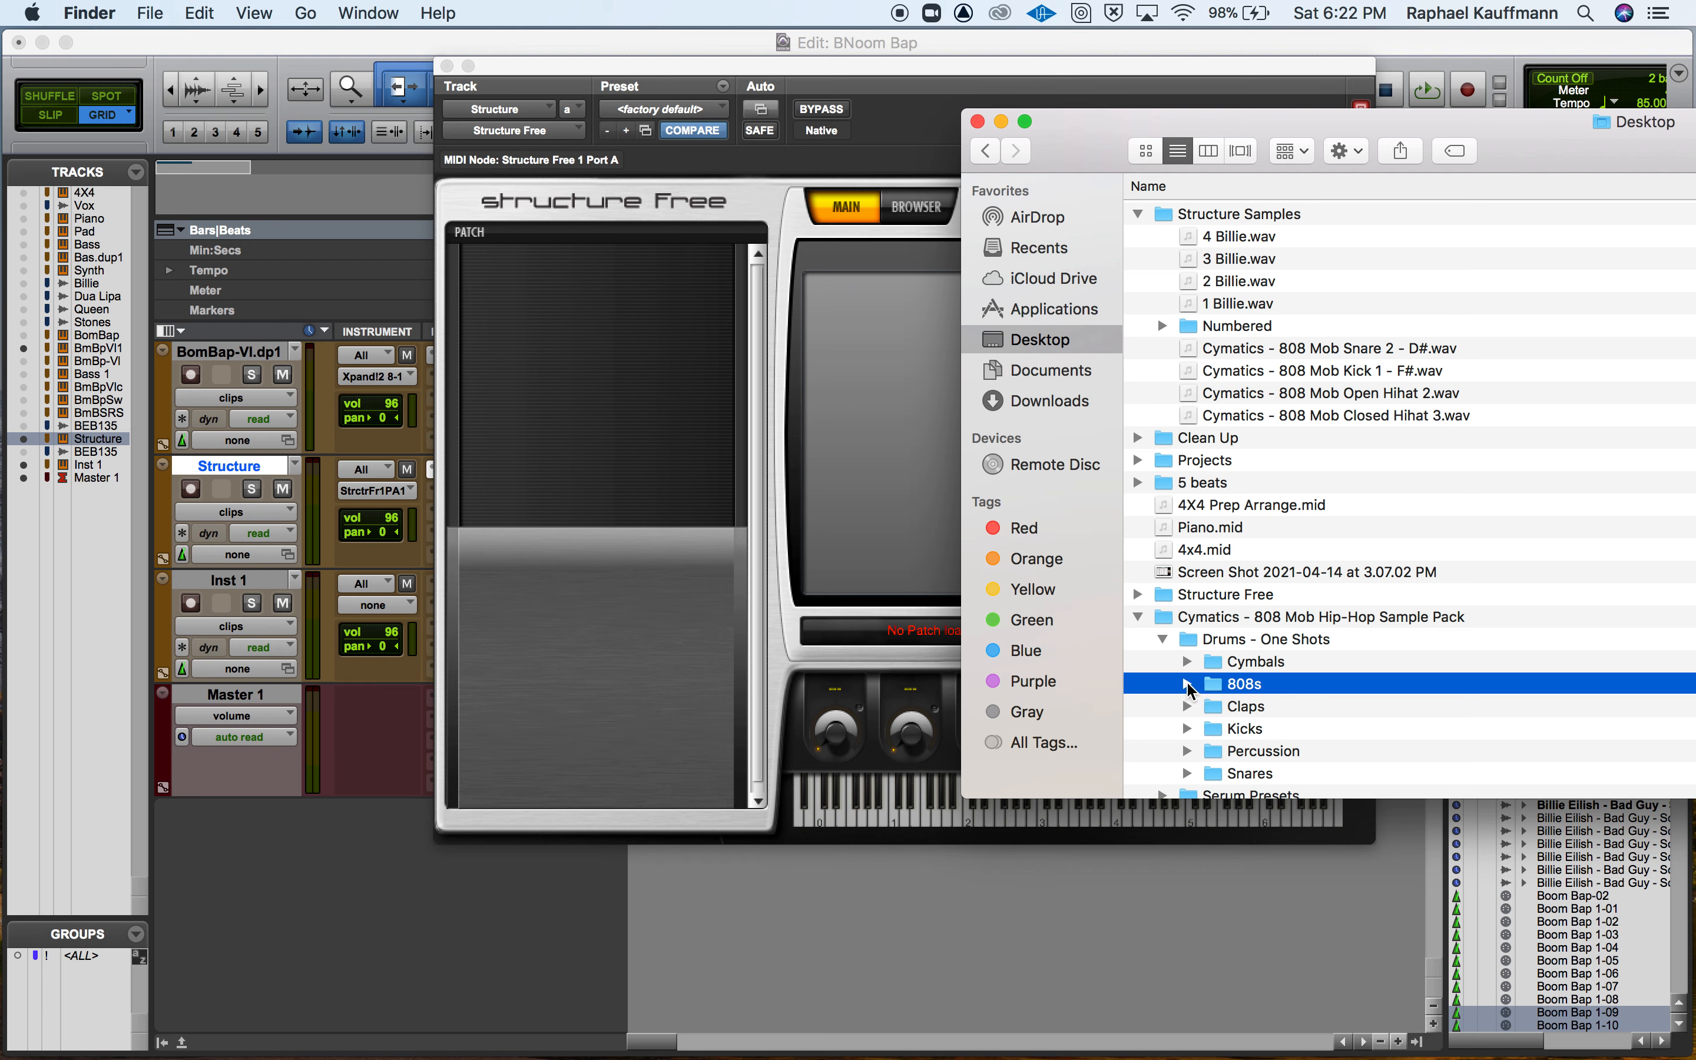
click(1187, 684)
drag(1295, 710, 663, 442)
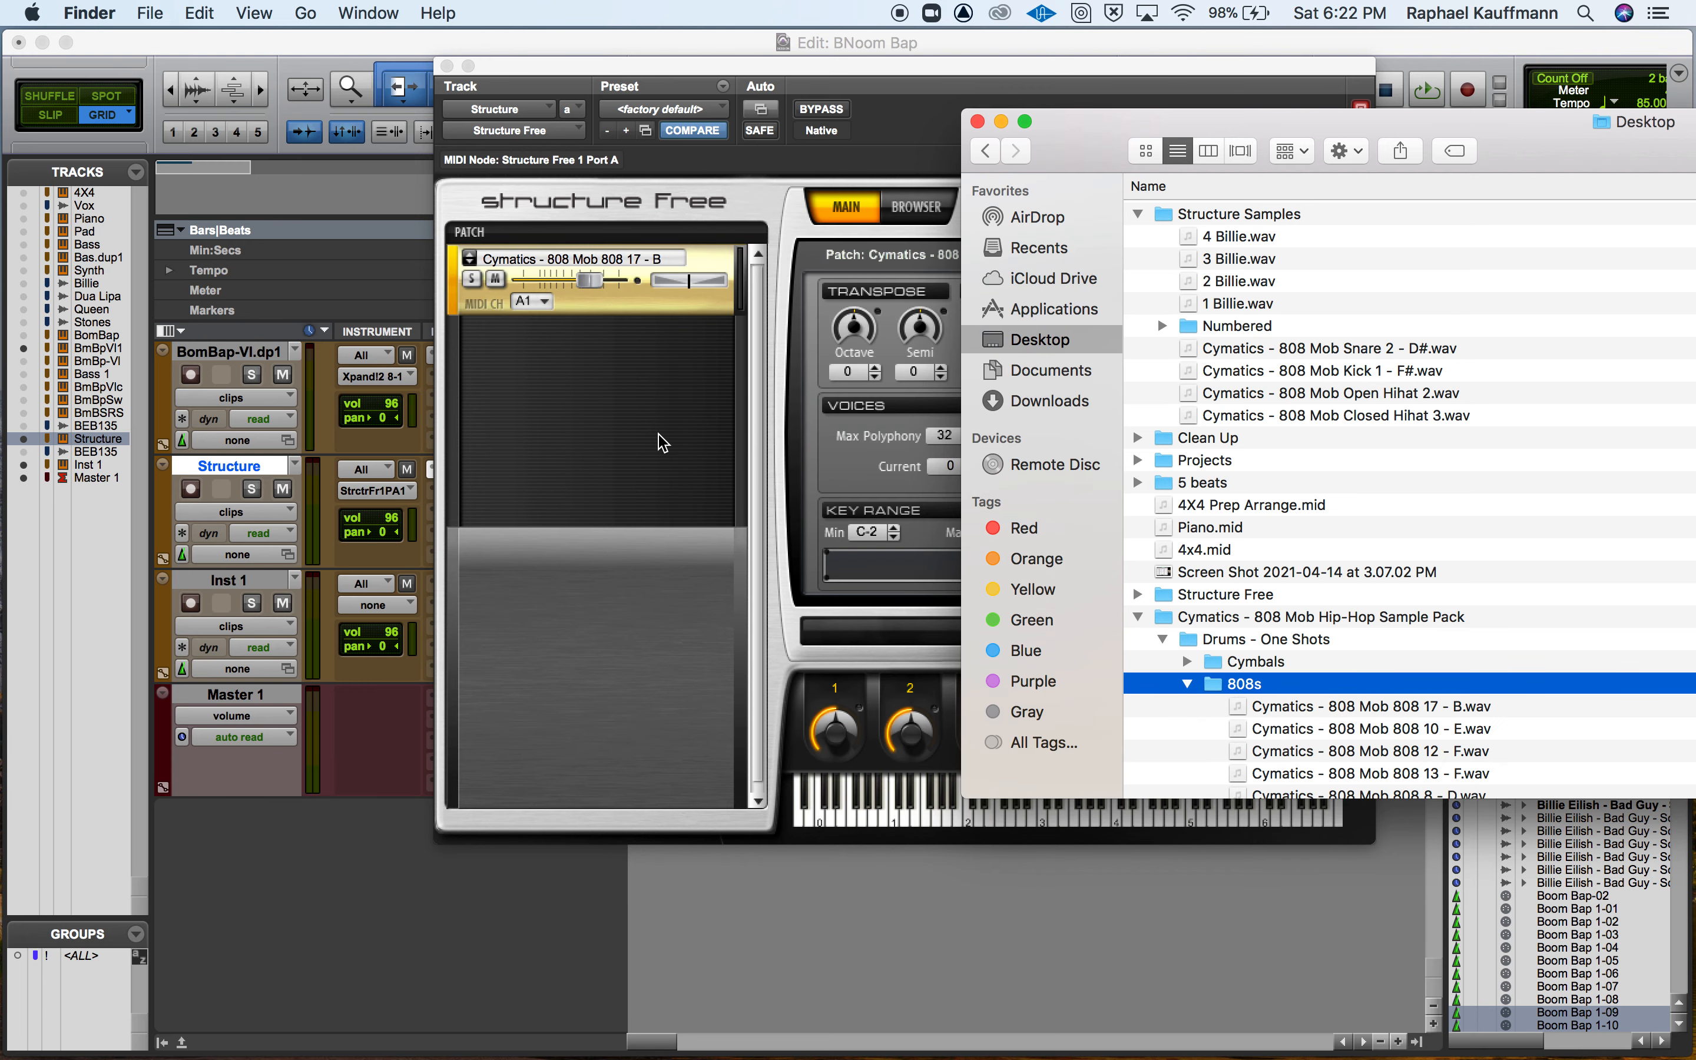
Return to Pro Tools and audition the 808 patch at low and high pitches on Structure Free's keyboard.
click(920, 128)
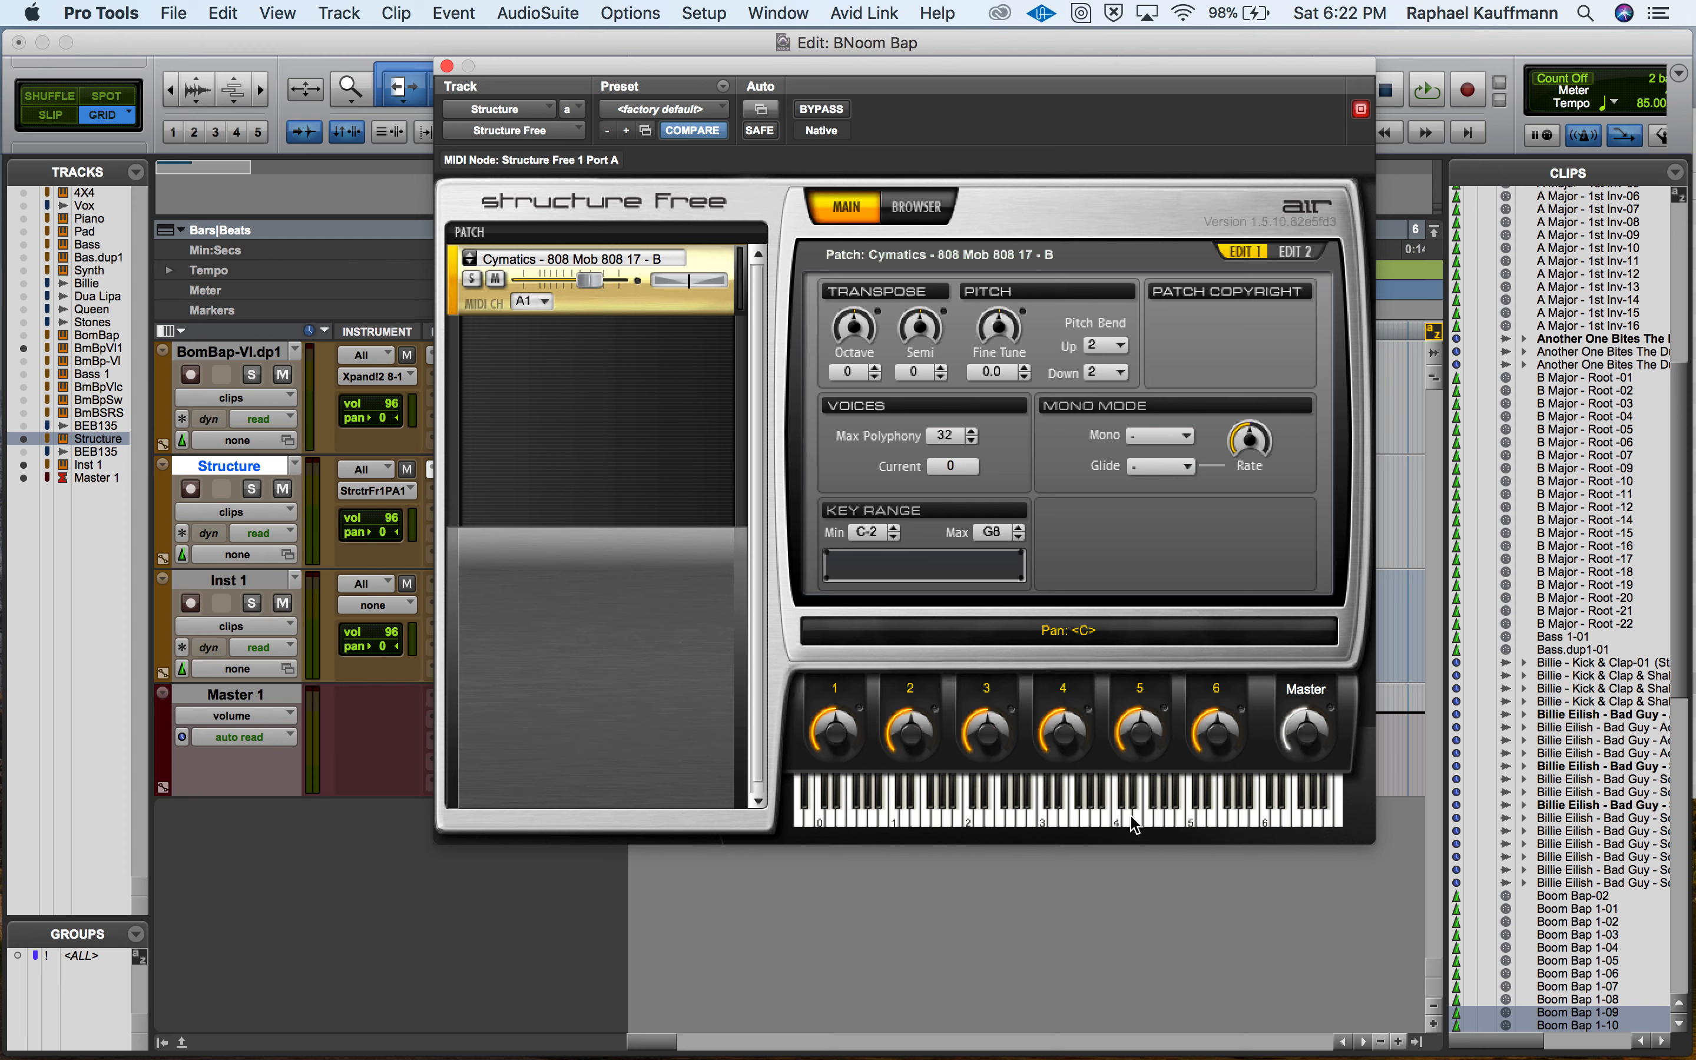
click(1043, 820)
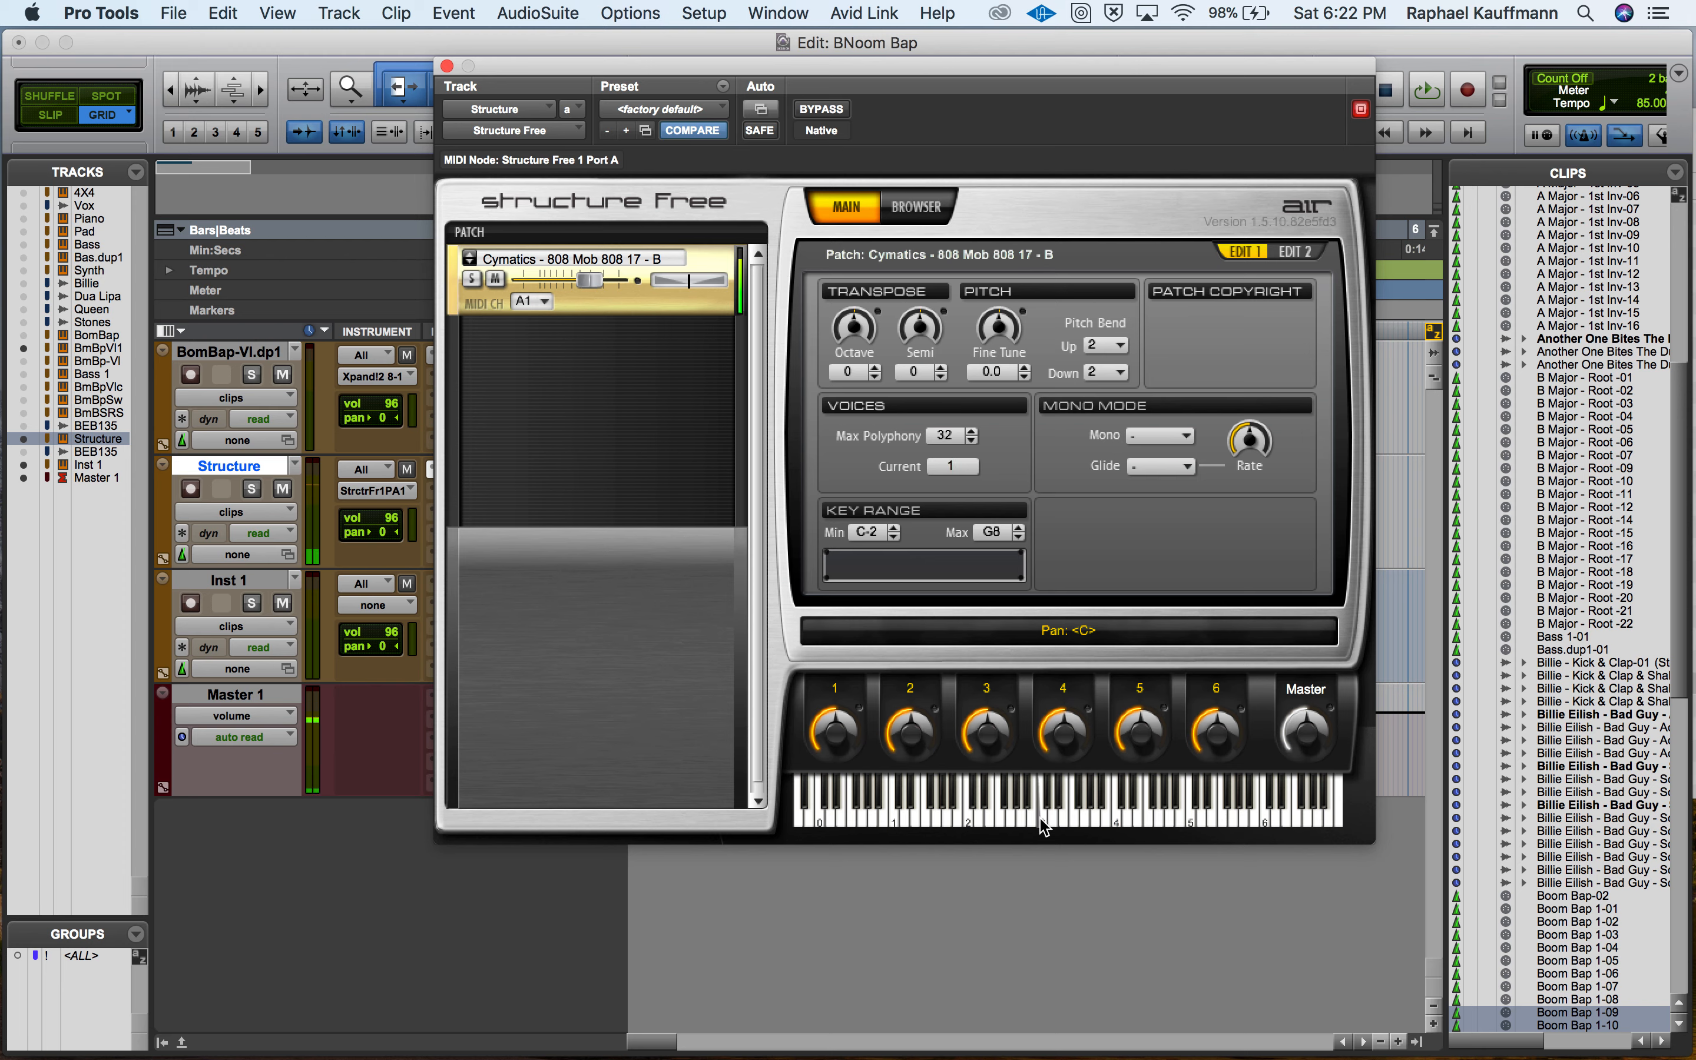
click(1043, 821)
click(1006, 827)
click(984, 821)
click(944, 812)
click(1007, 811)
click(1218, 810)
click(1186, 811)
Cut the Cymatics - 808 Mob 808 17 - B patch from Structure Free's patch list.
click(470, 233)
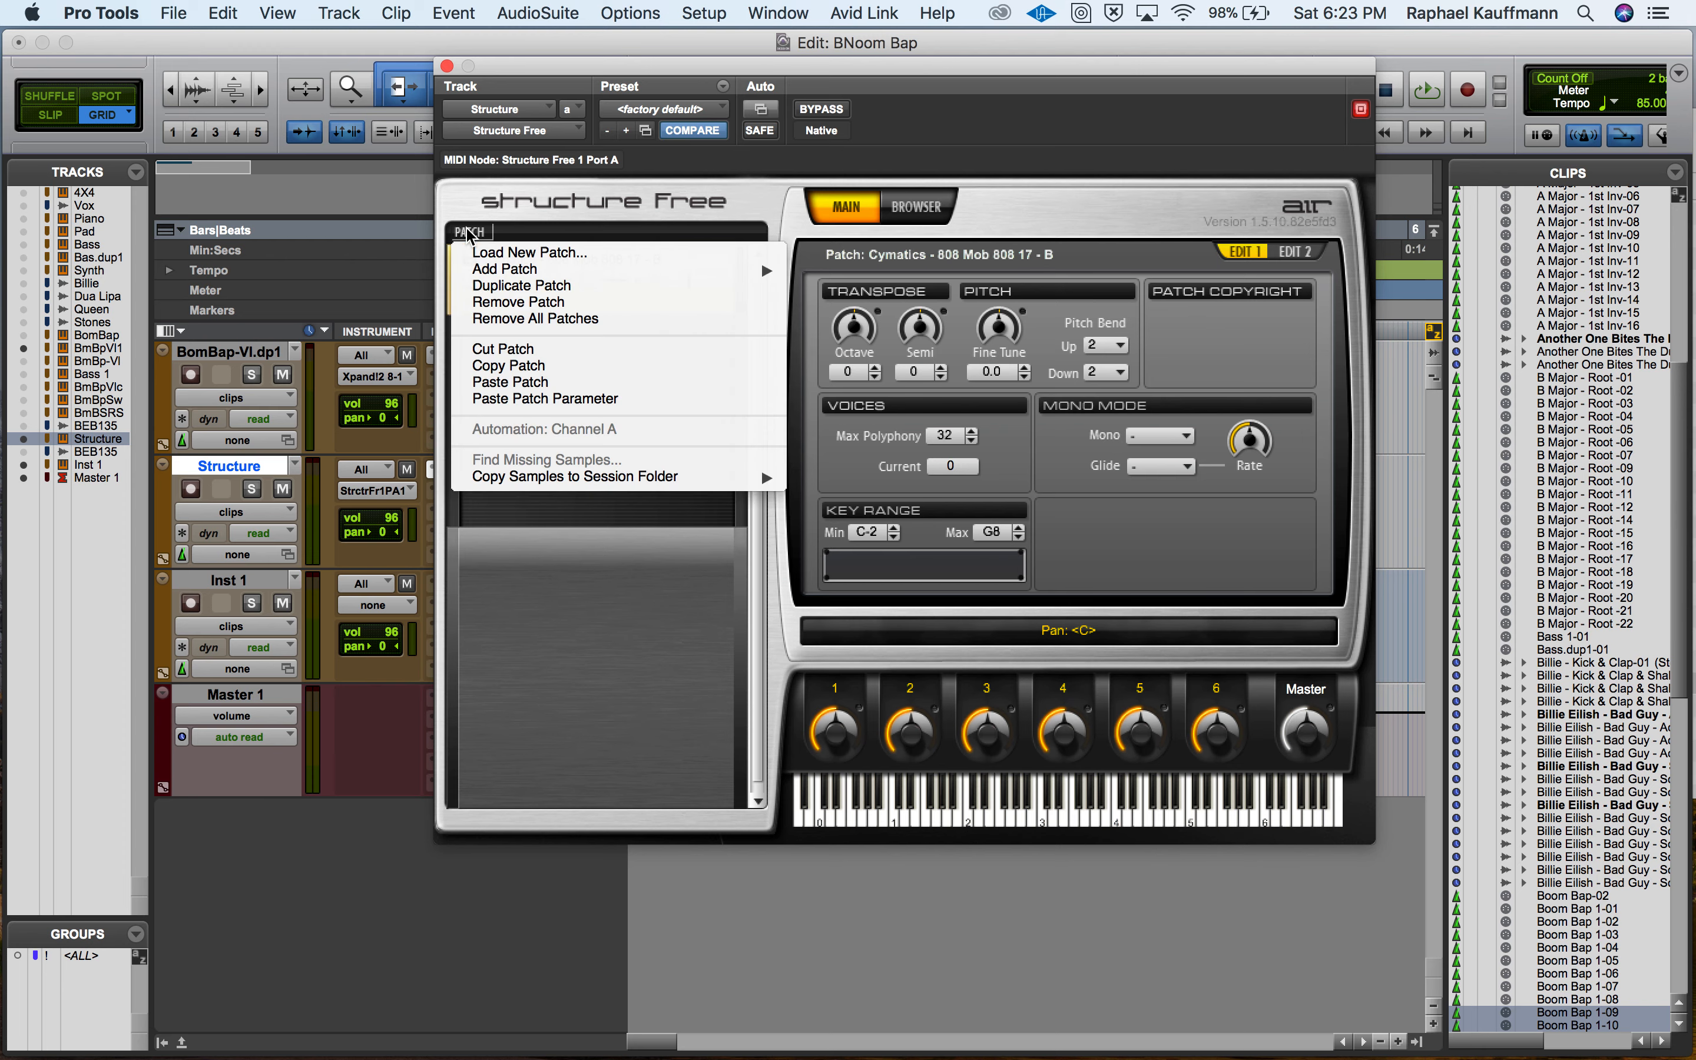
click(470, 233)
click(470, 232)
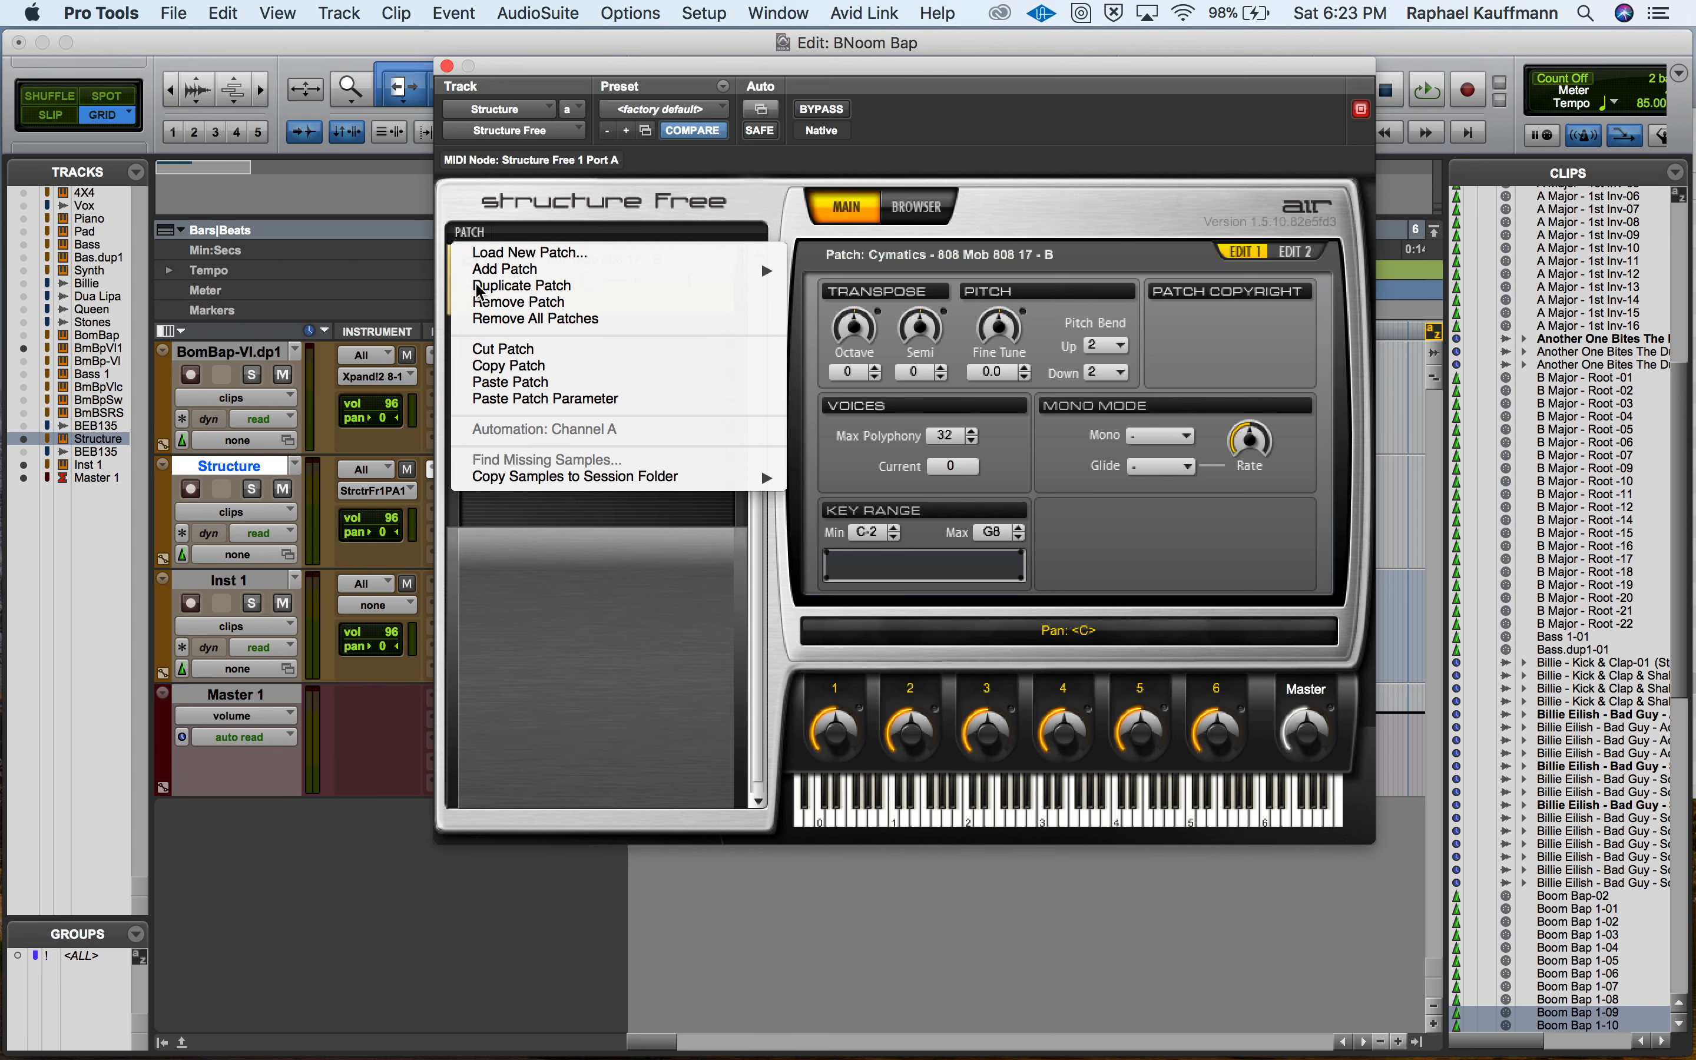
click(494, 357)
Load the four Cymatics samples from Finder's Structure Samples folder into Structure Free as a new Part, mapped chromatically from C1 on each key.
key(super+Tab)
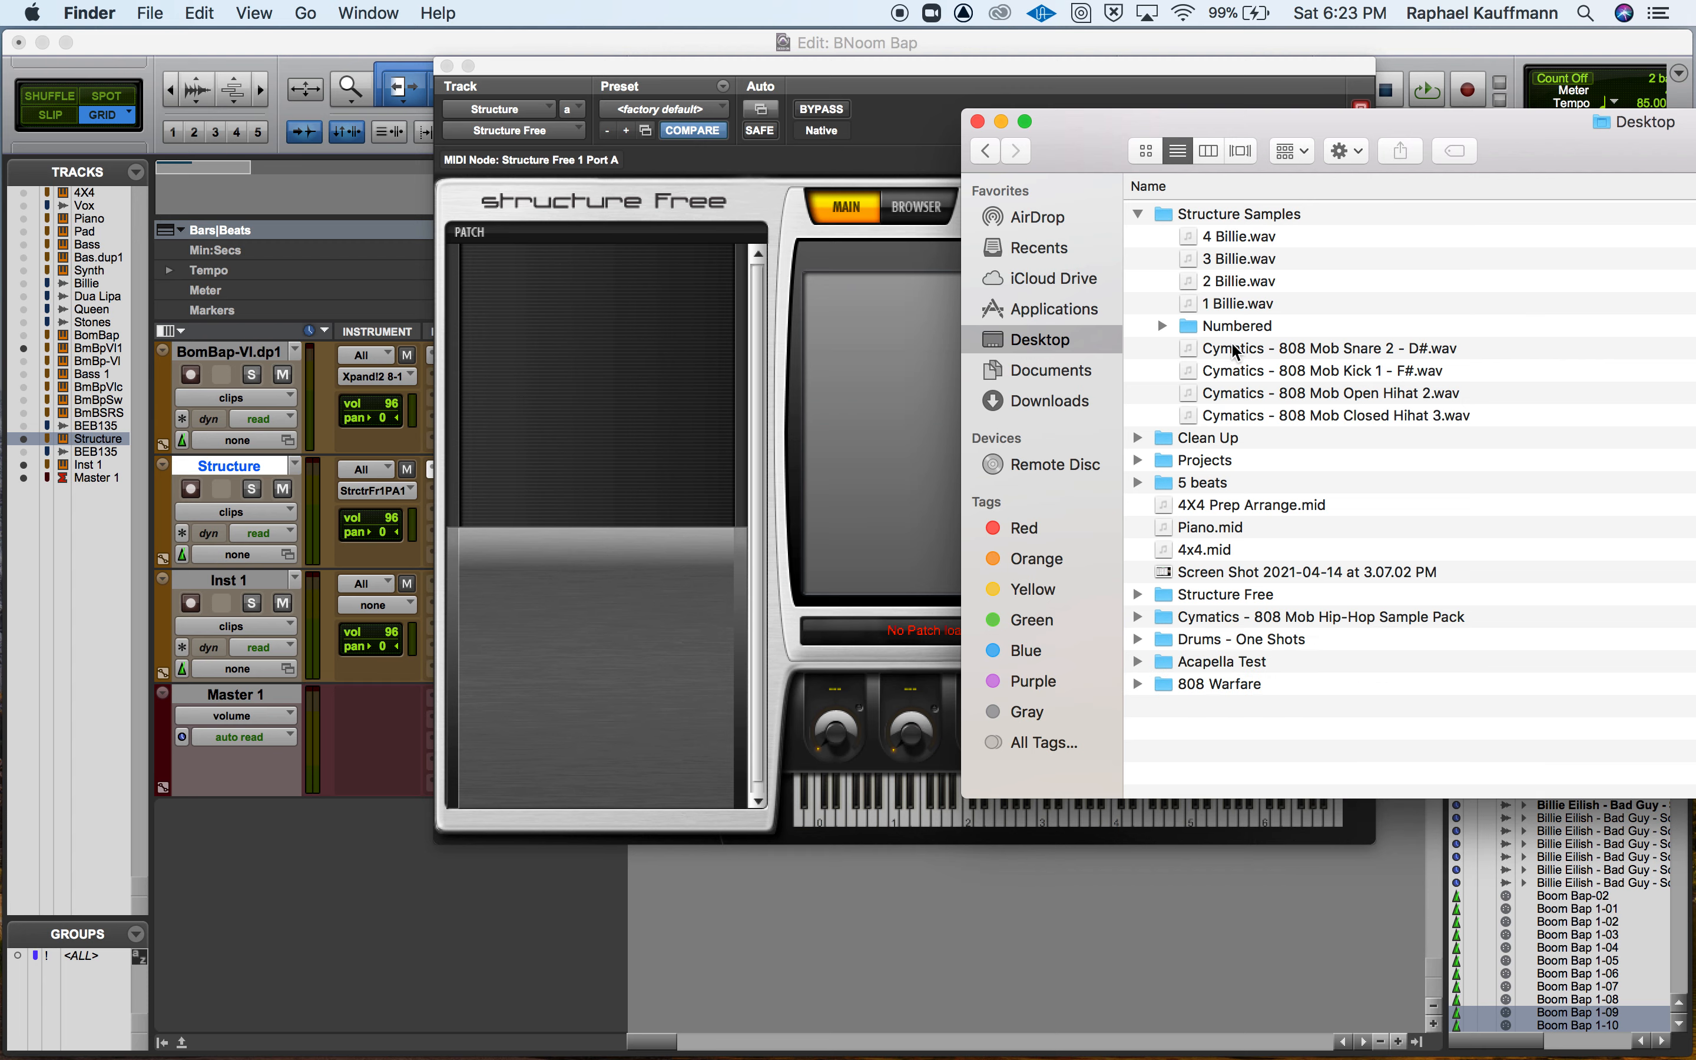
click(1239, 354)
shift+click(1283, 418)
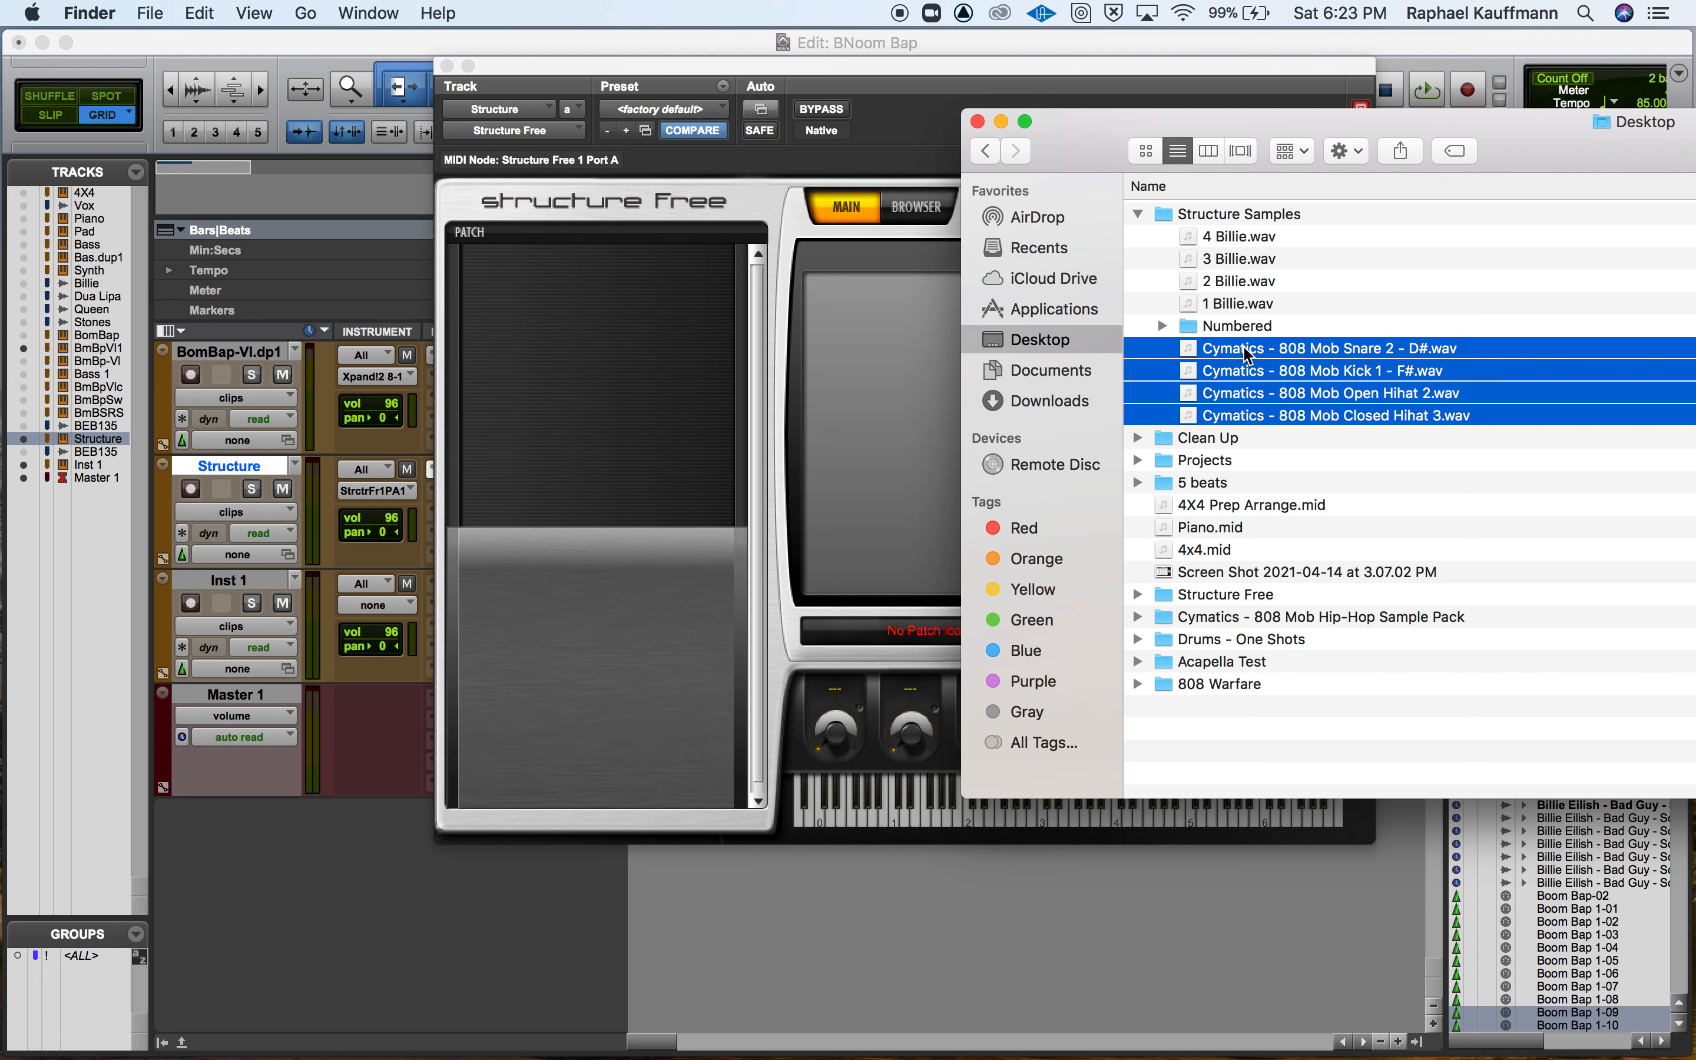
drag(1246, 354, 652, 368)
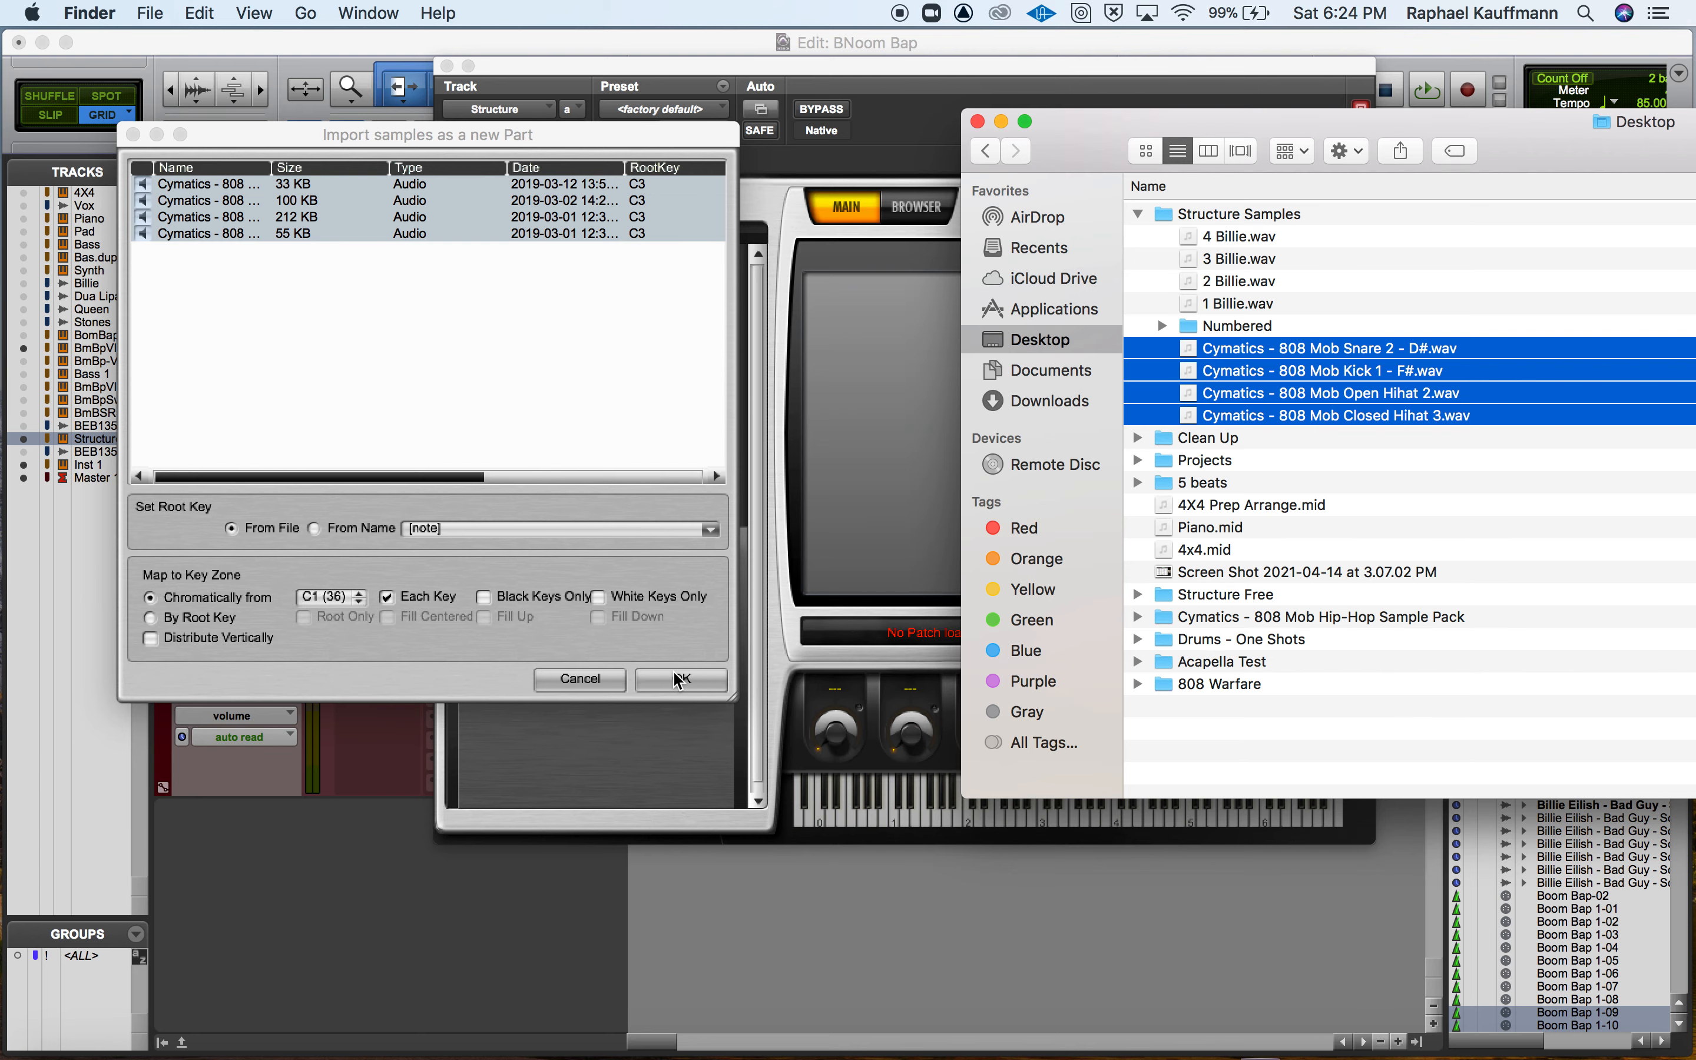
click(656, 684)
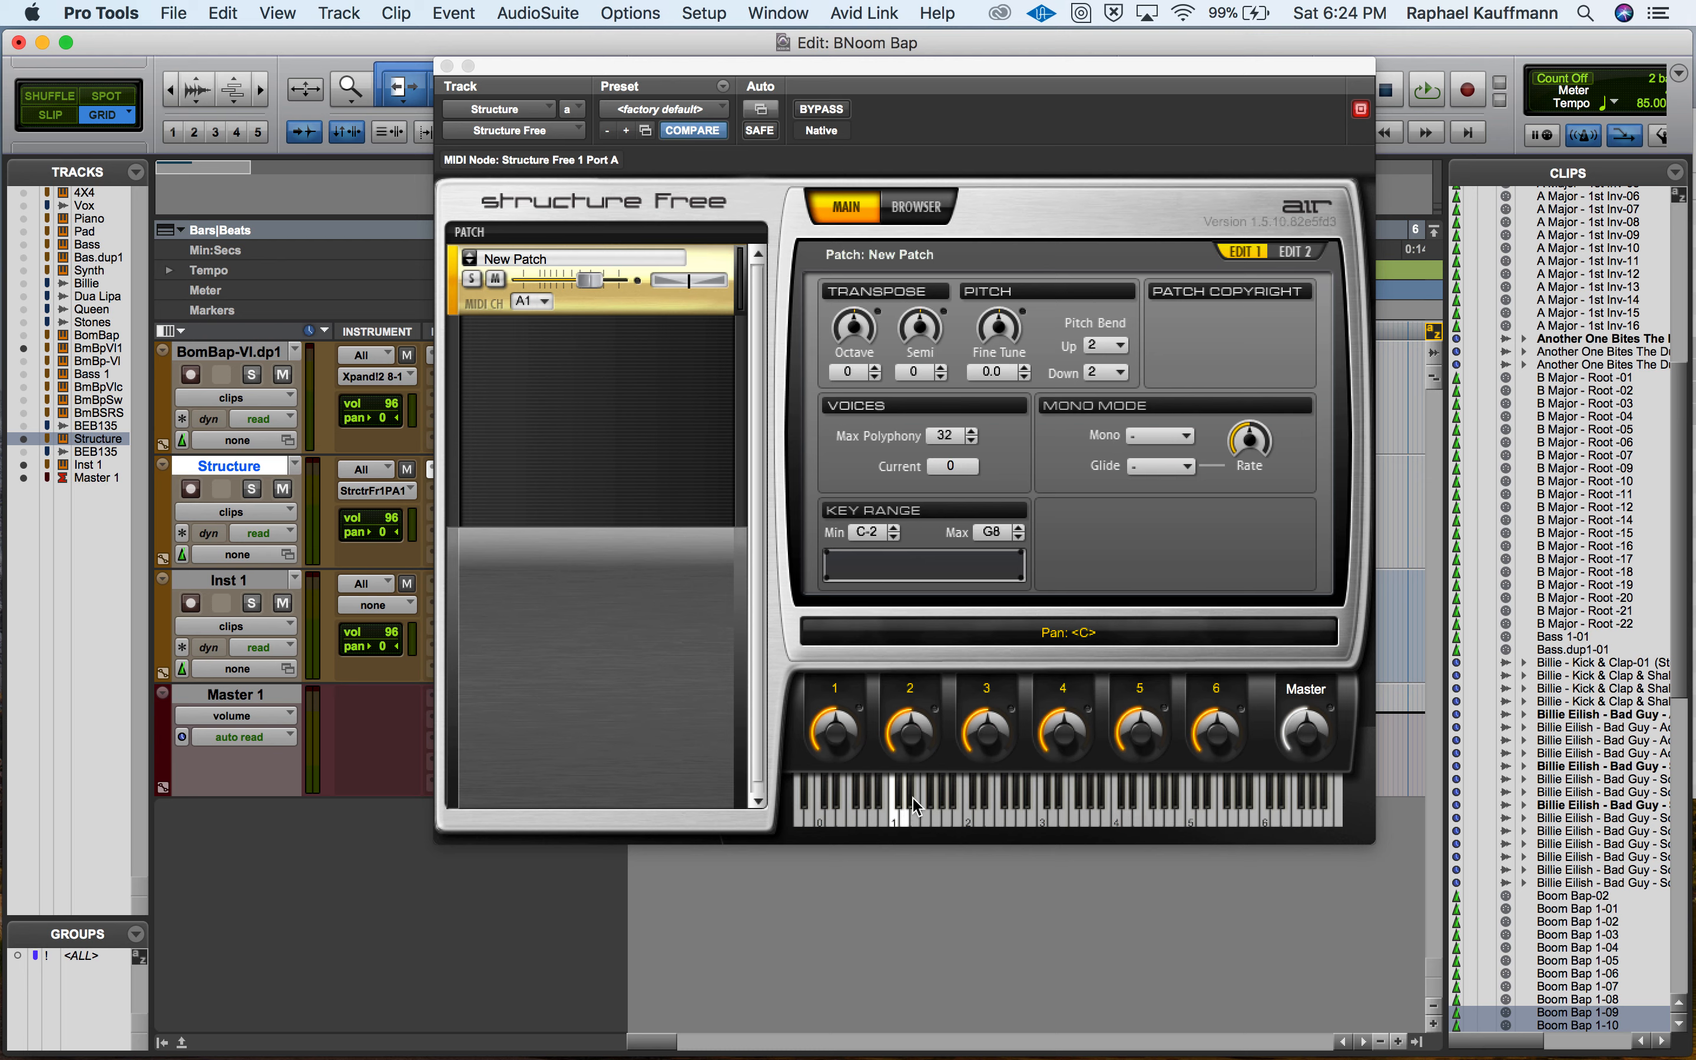
Audition the four loaded drum samples one by one from C1 upward on Structure Free's keyboard.
click(900, 817)
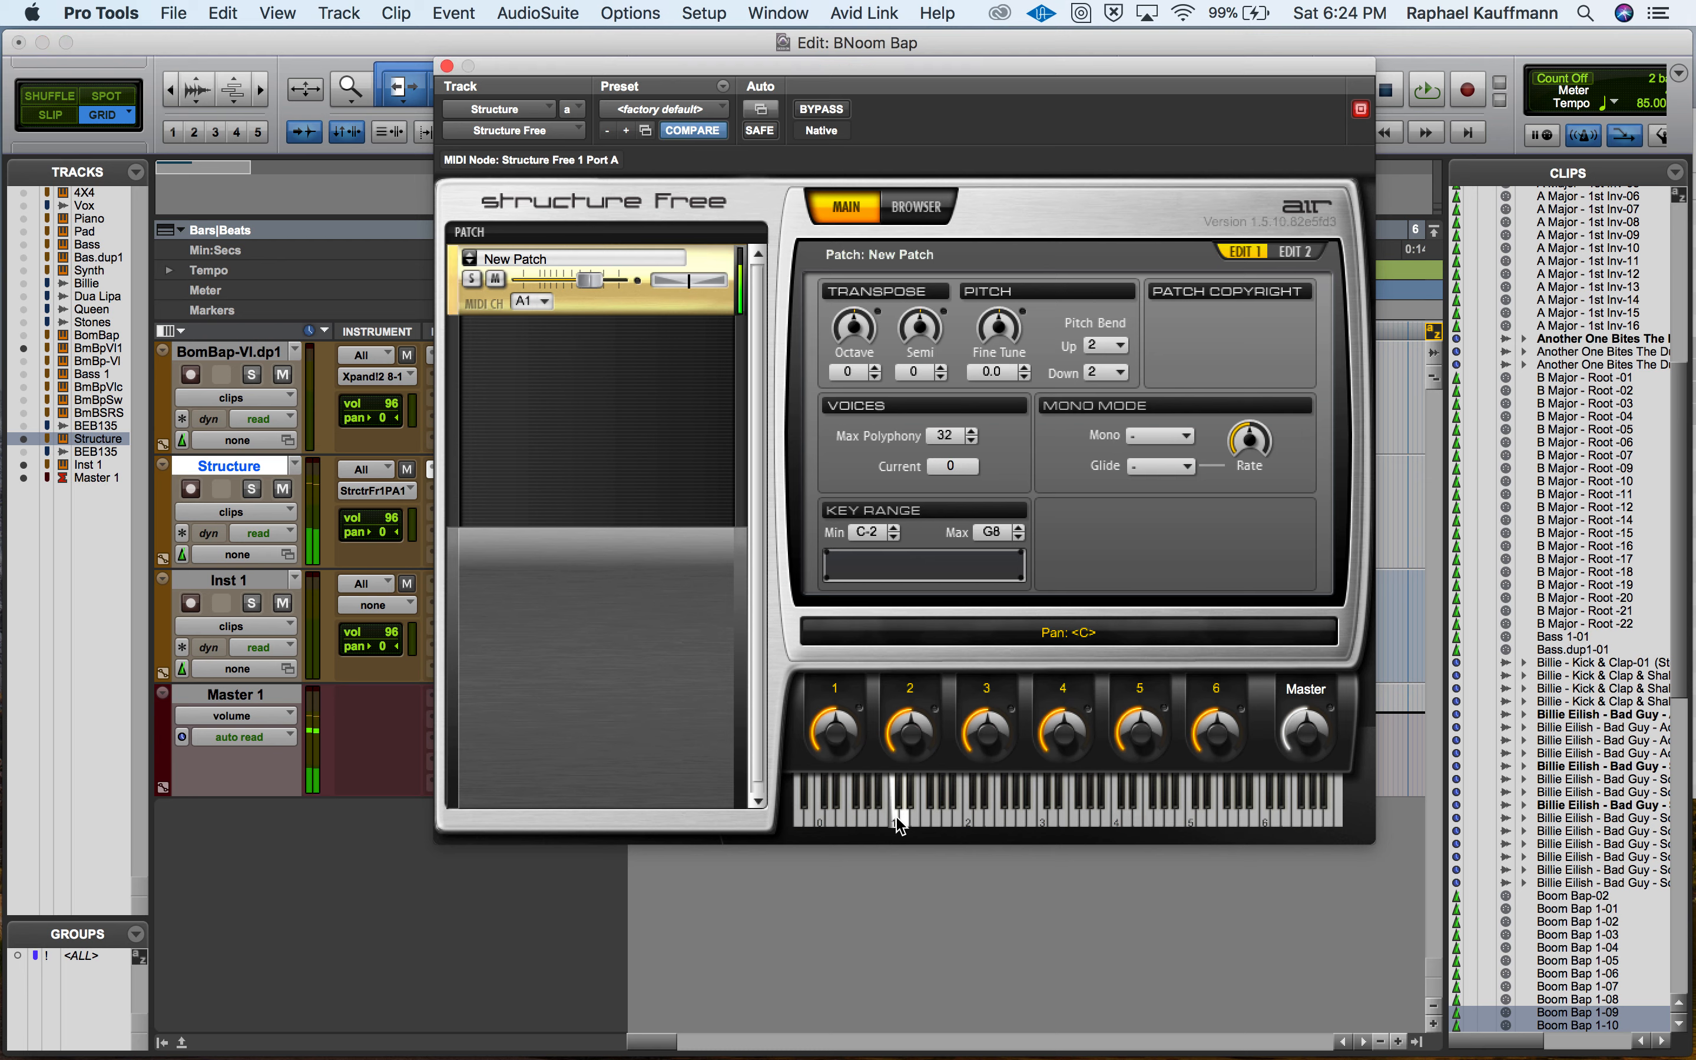
click(904, 799)
click(904, 822)
click(911, 812)
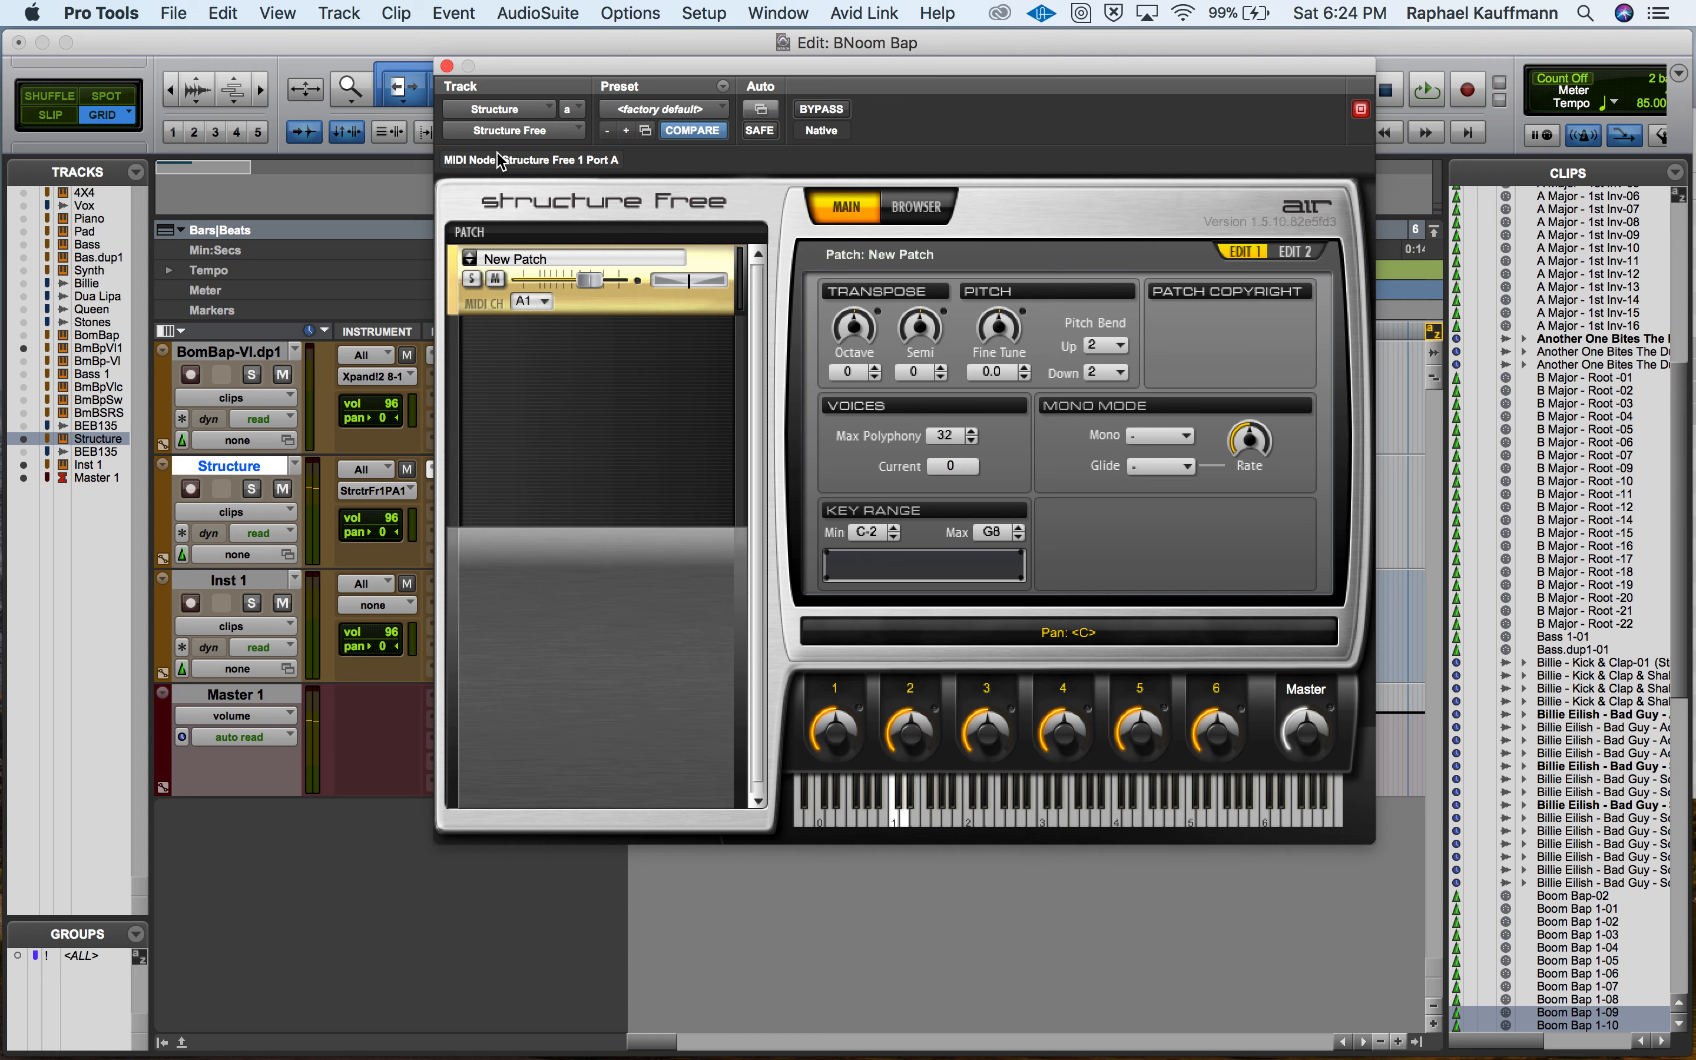
Close Structure Free, copy the Boom Bap 1-09 and 1-10 clips onto the Structure track, and play them briefly.
click(447, 66)
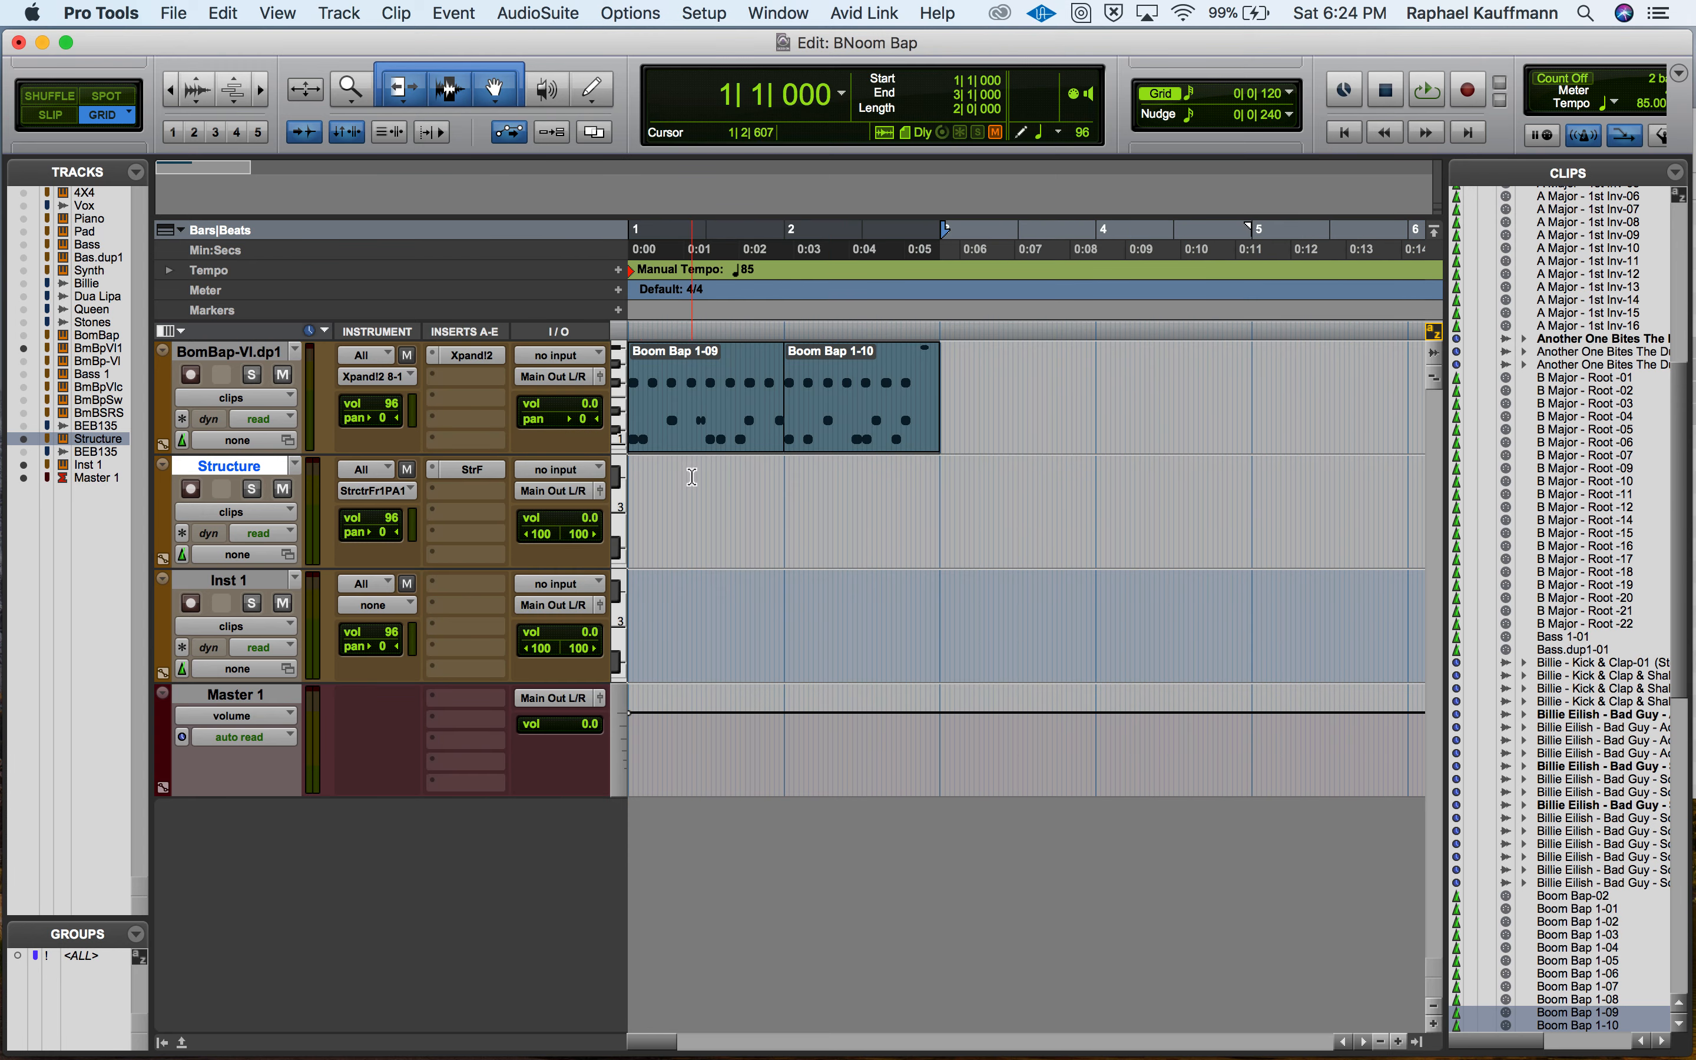
drag(694, 442, 673, 548)
key(space)
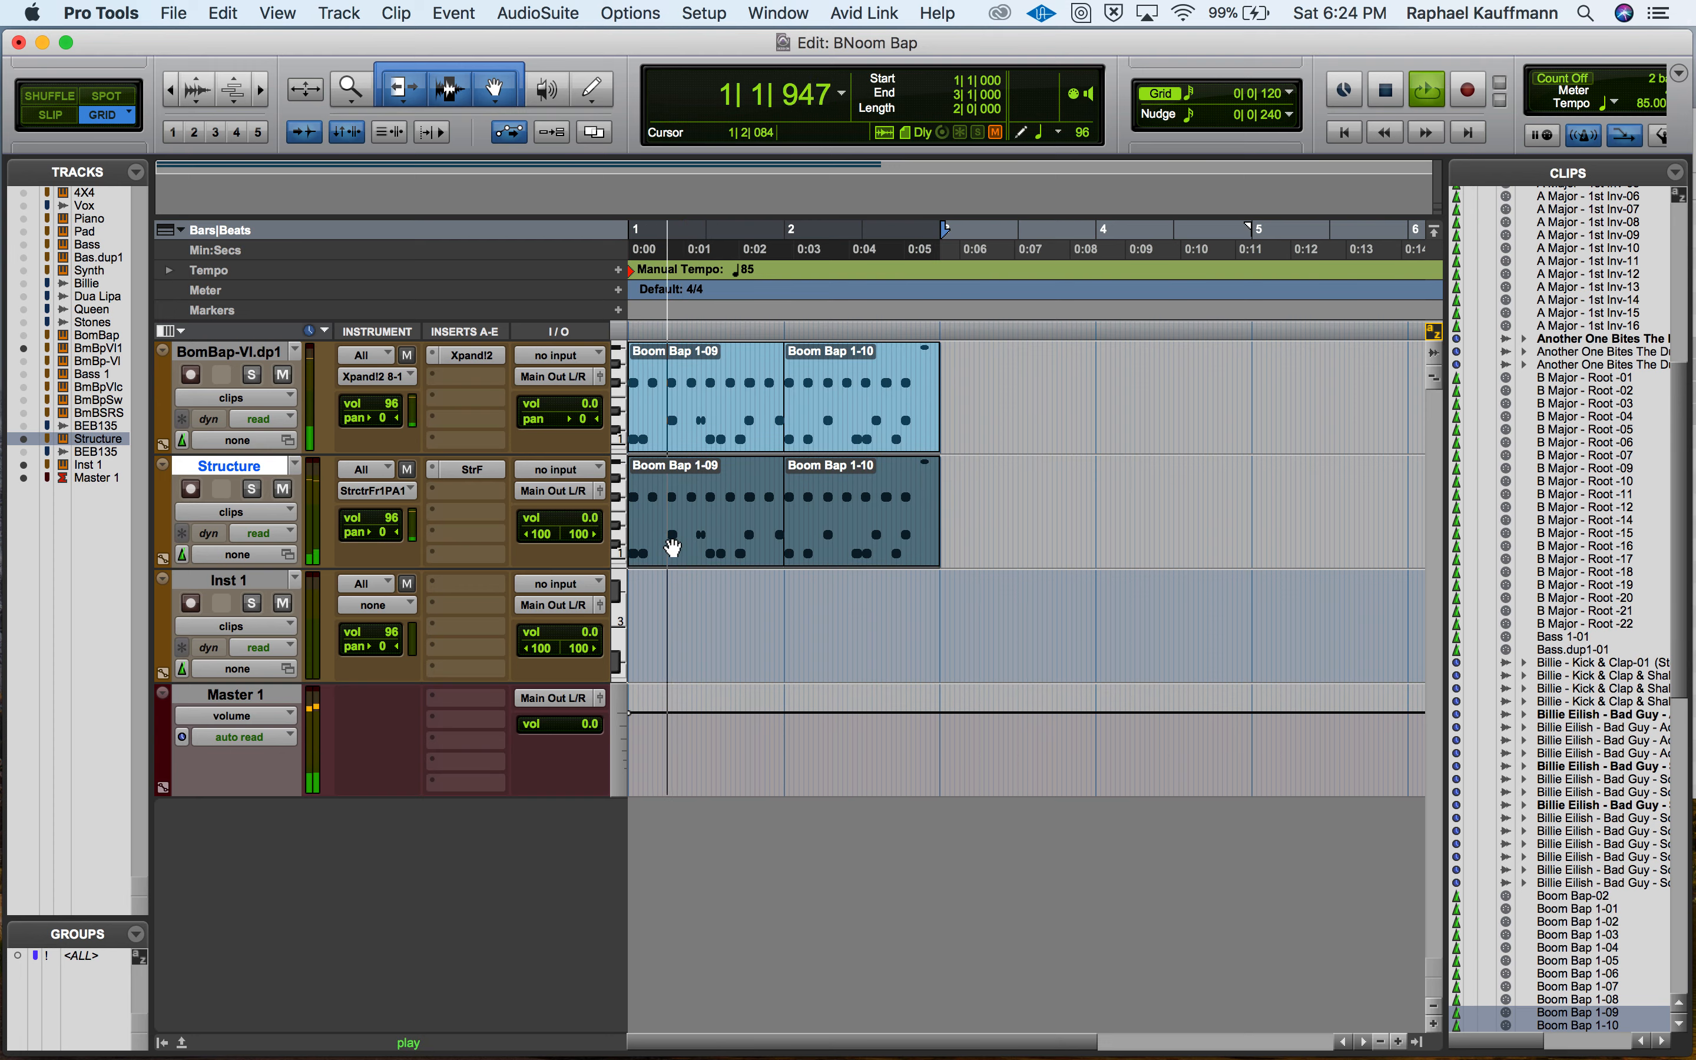
key(space)
Open the Structure clips in the MIDI Editor, moving all C1 notes to C#1 and all D1 notes to C1.
double_click(673, 549)
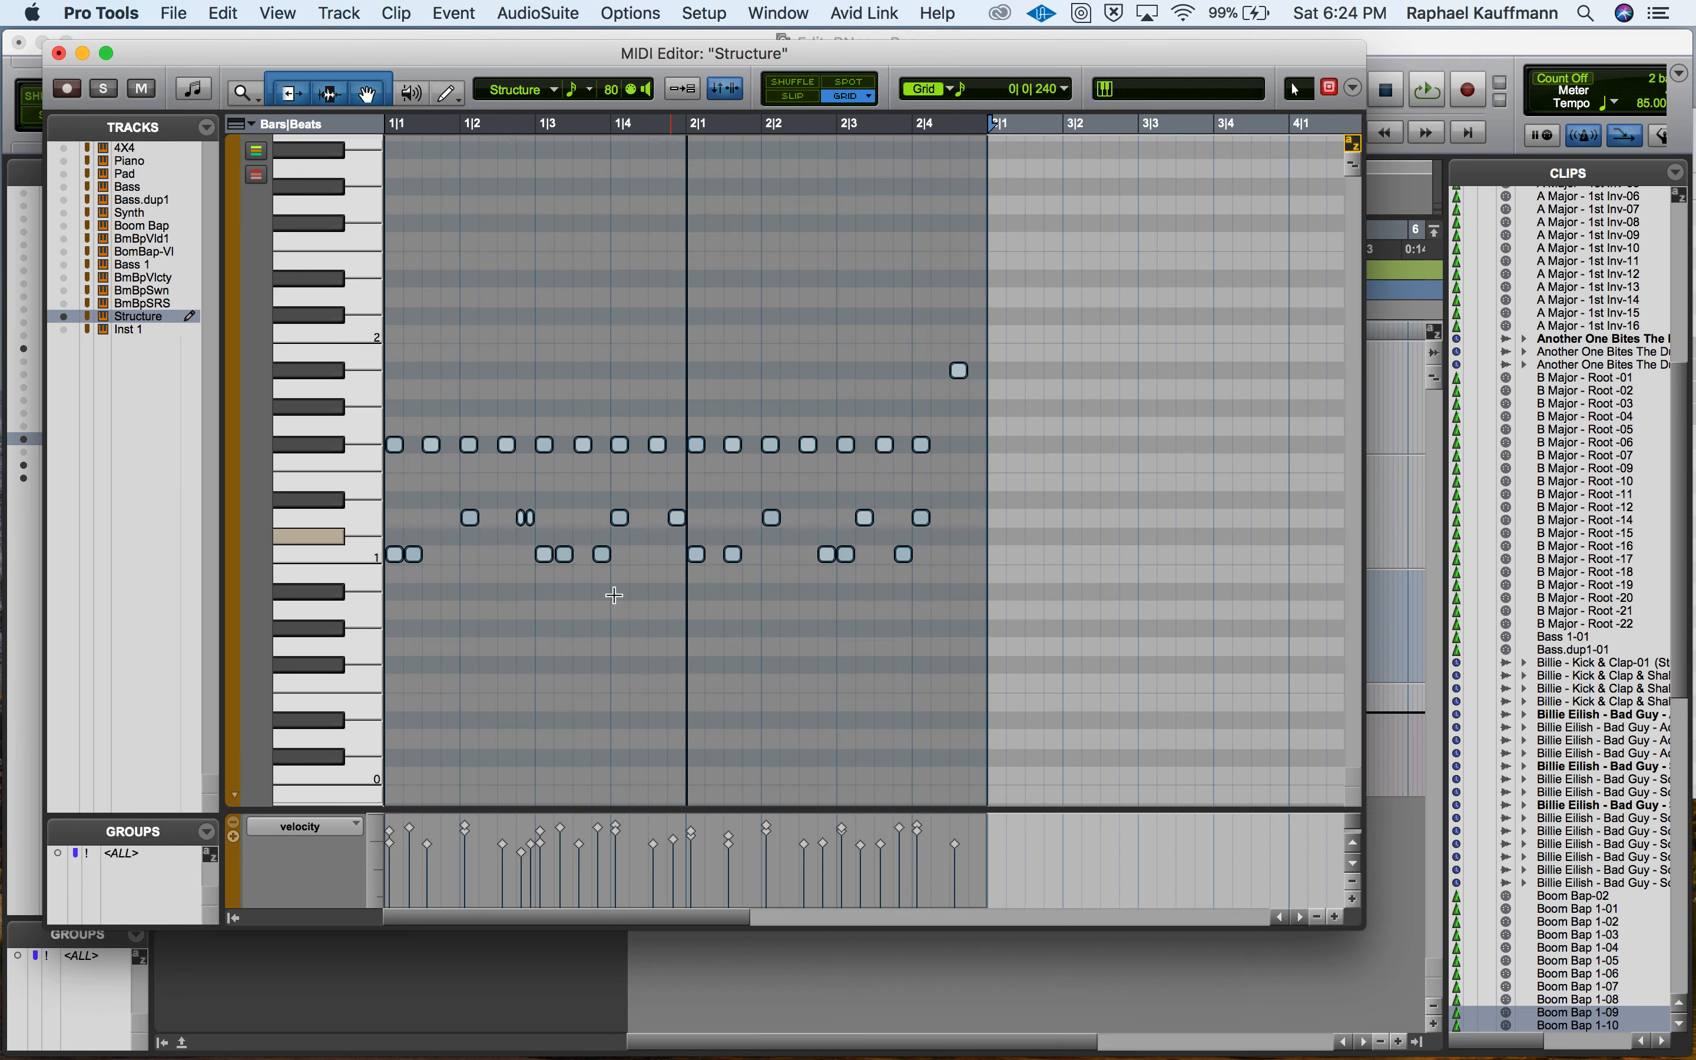
click(373, 559)
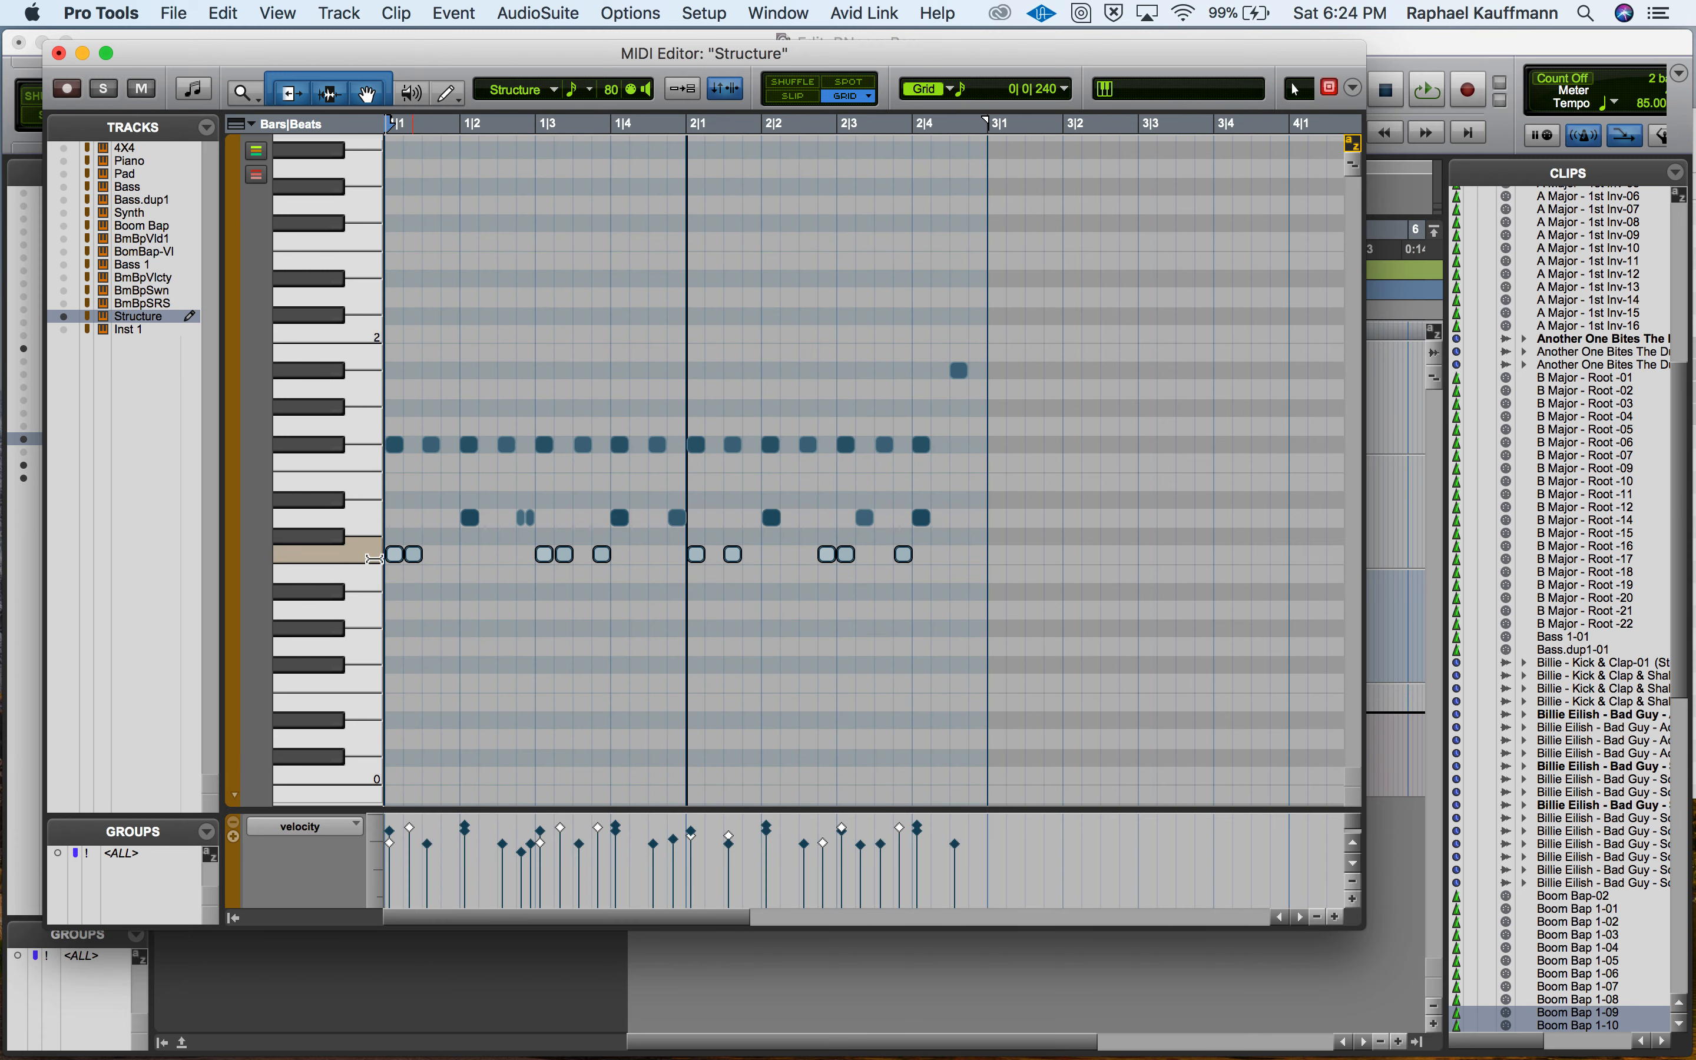
click(339, 540)
click(355, 560)
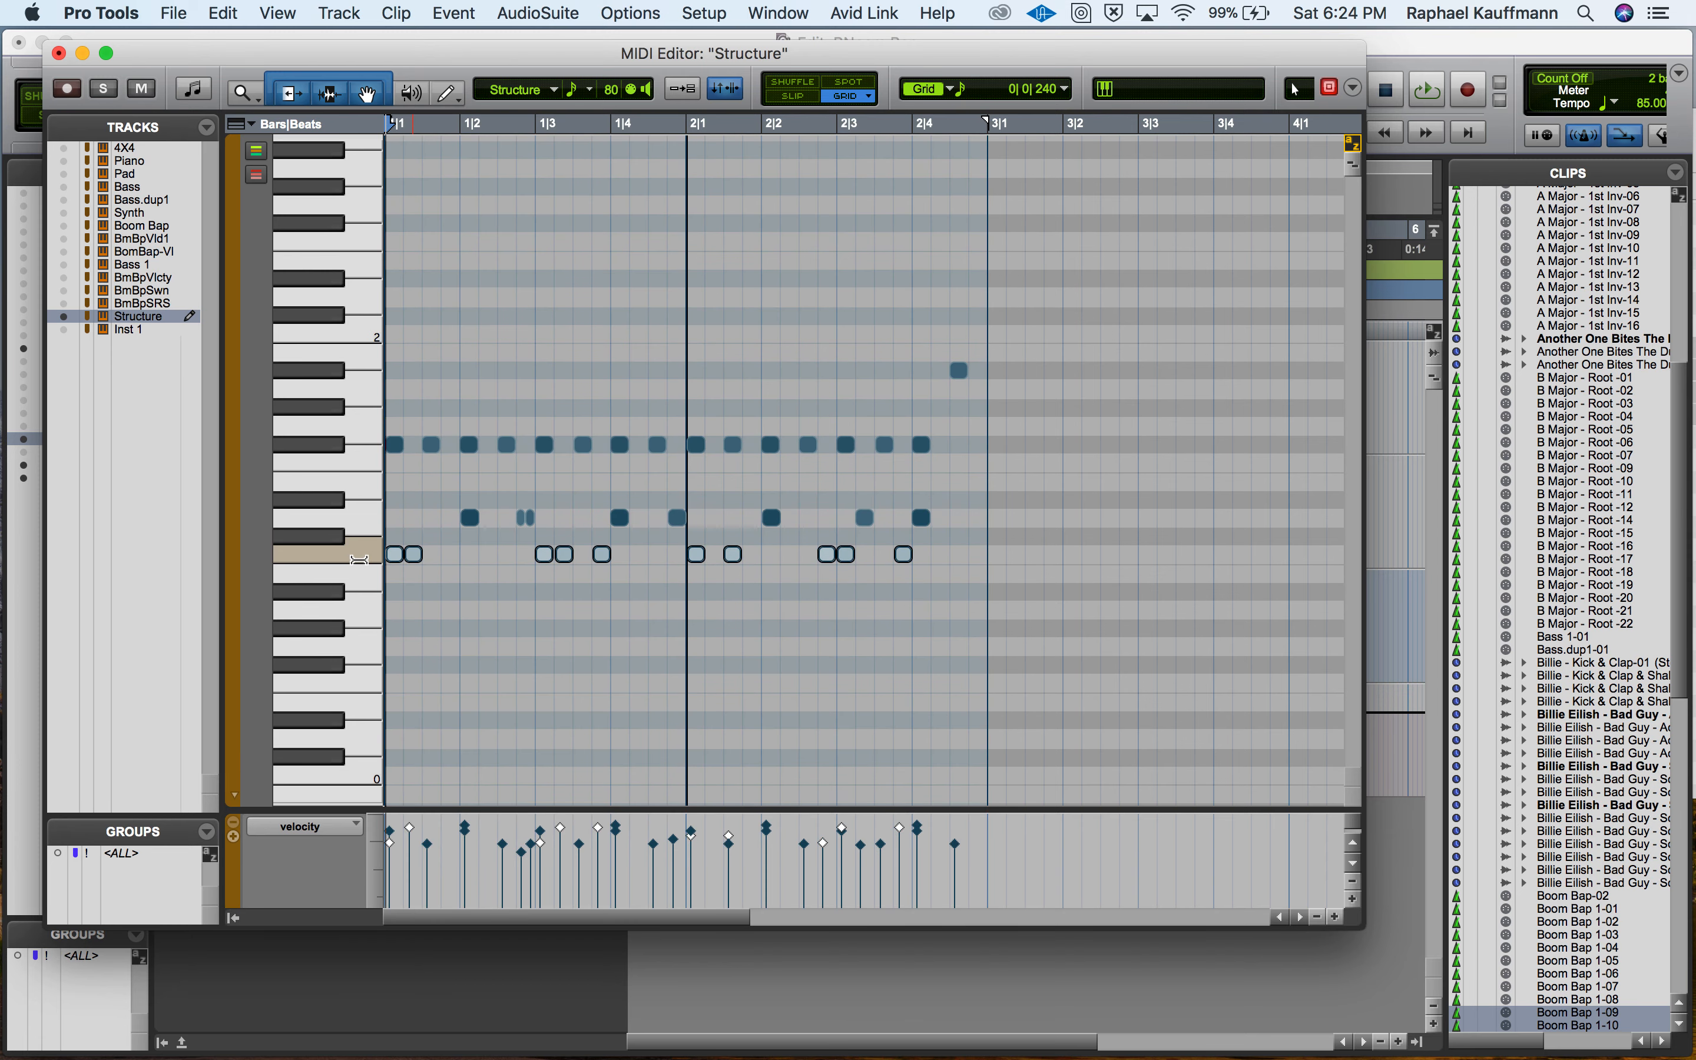
drag(396, 560, 396, 542)
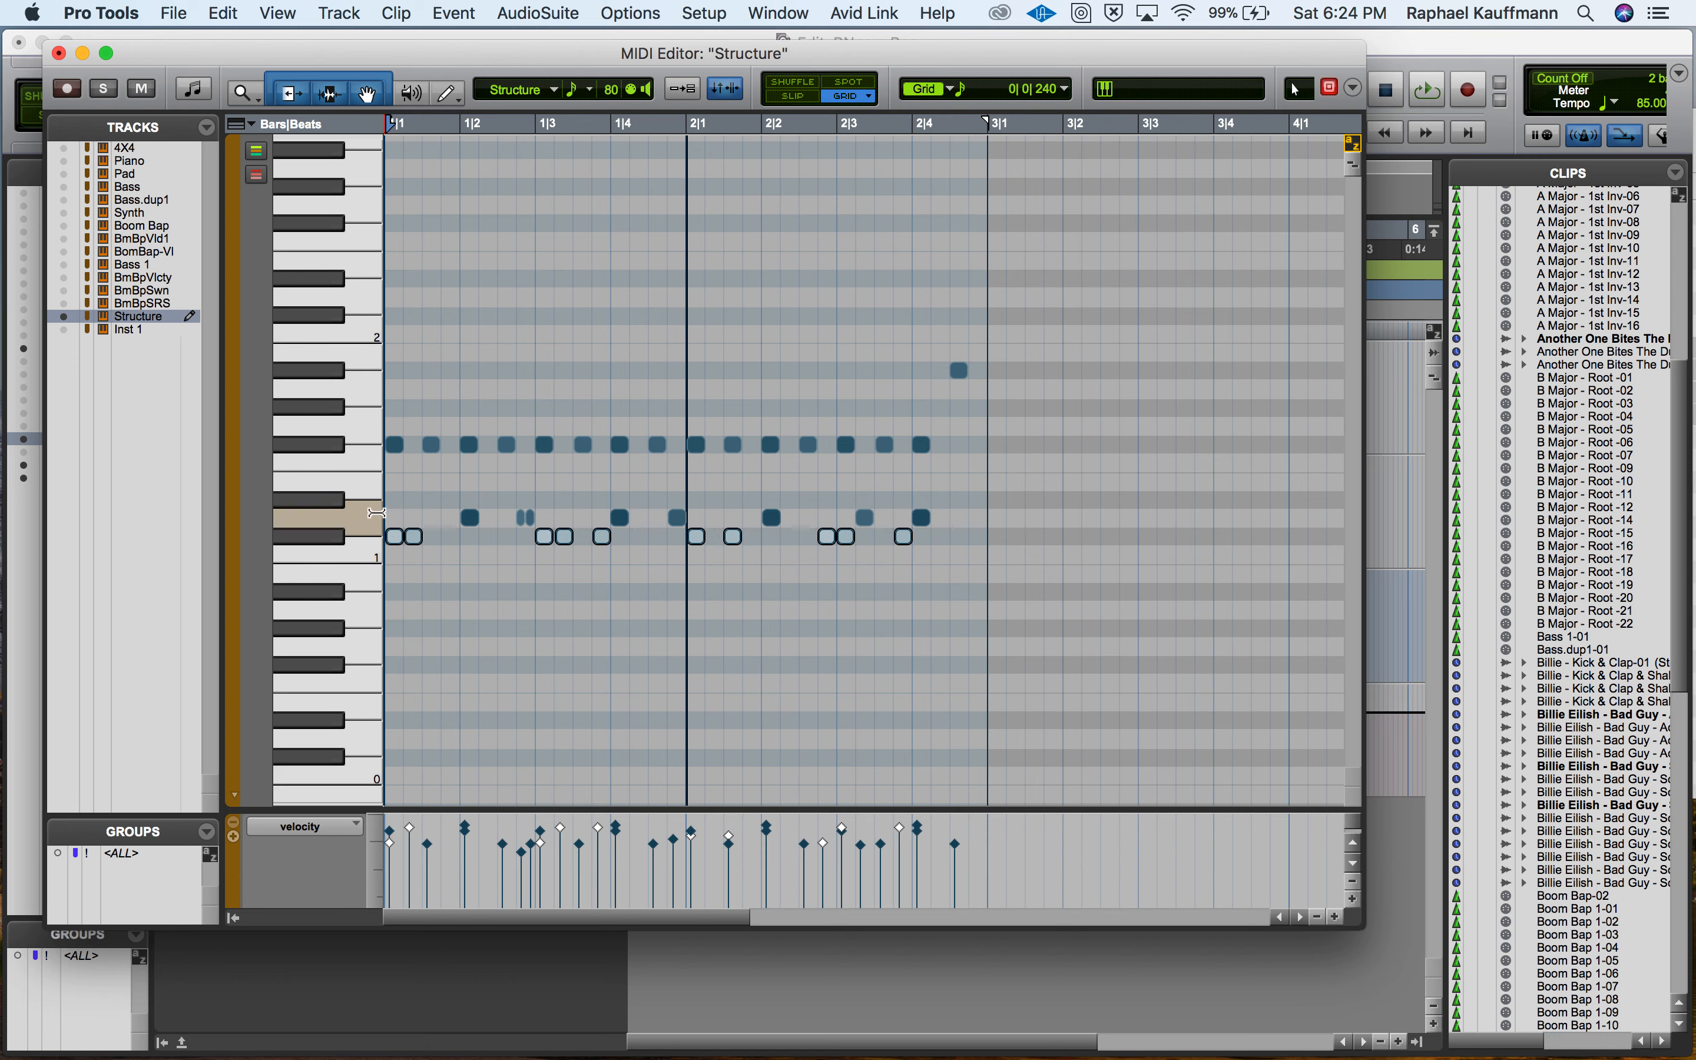
click(350, 521)
drag(469, 522, 476, 553)
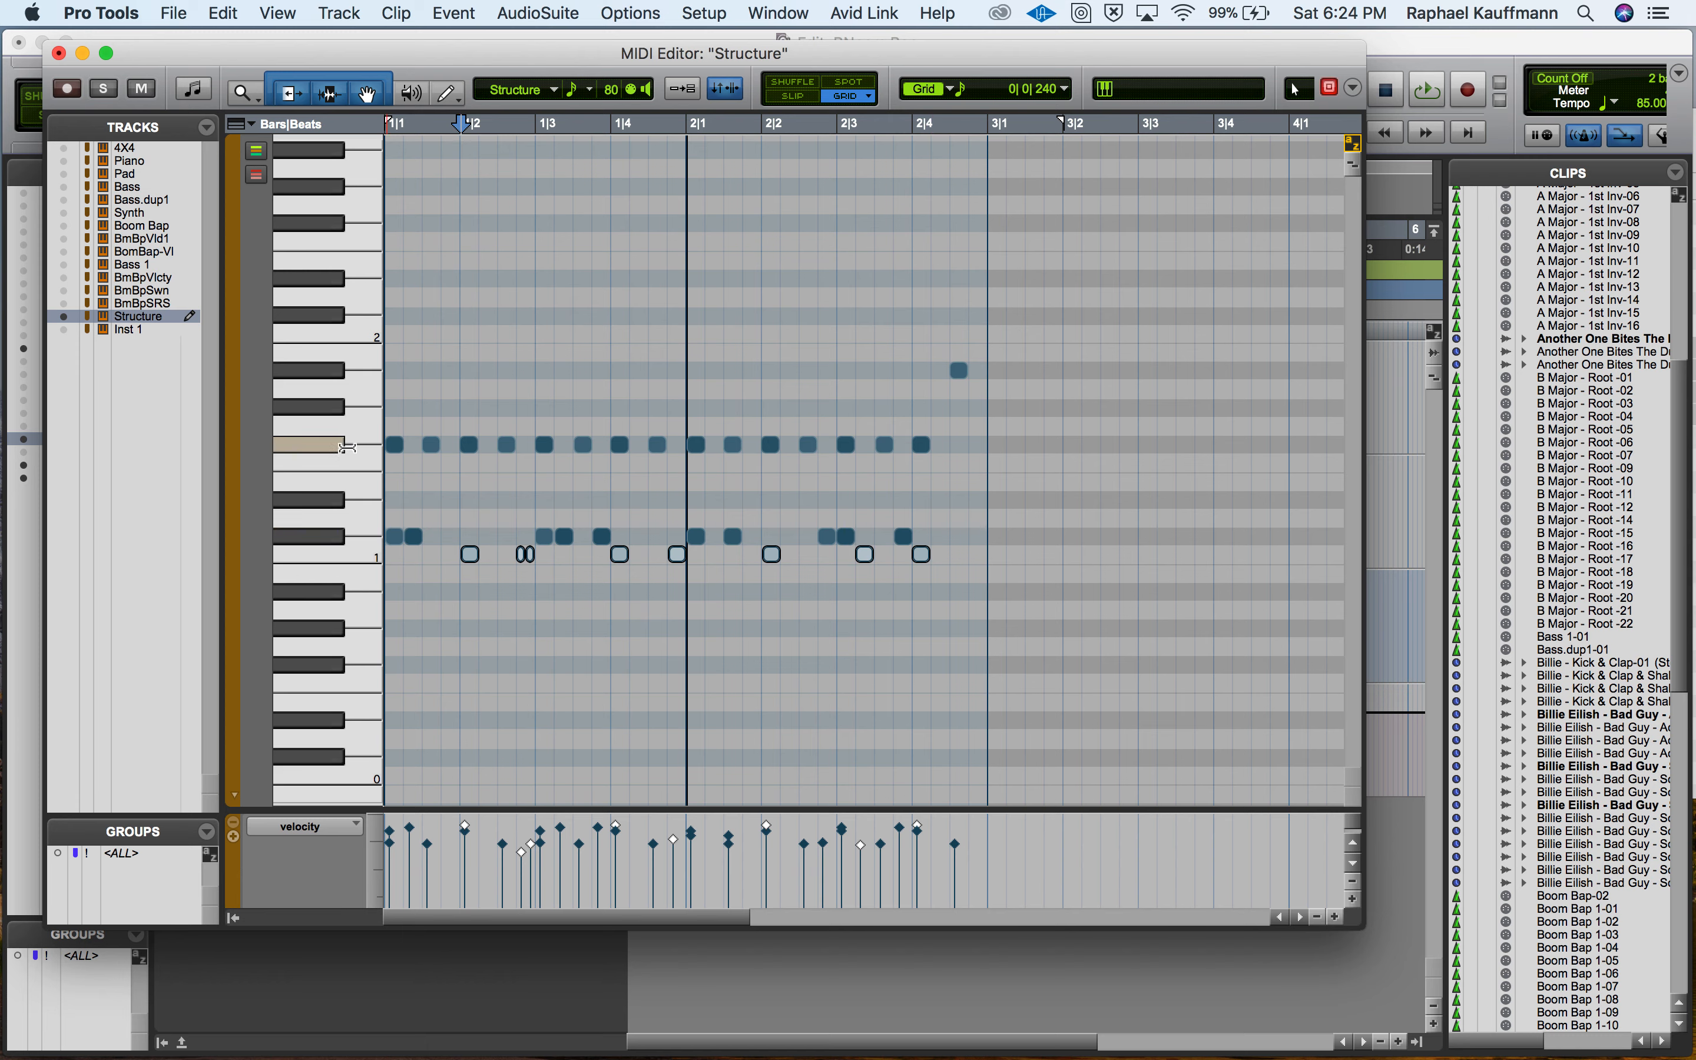
Move all F#1 notes to D#1 and the final A#1 note to D1, and play the remapped pattern.
click(336, 445)
drag(400, 456, 399, 511)
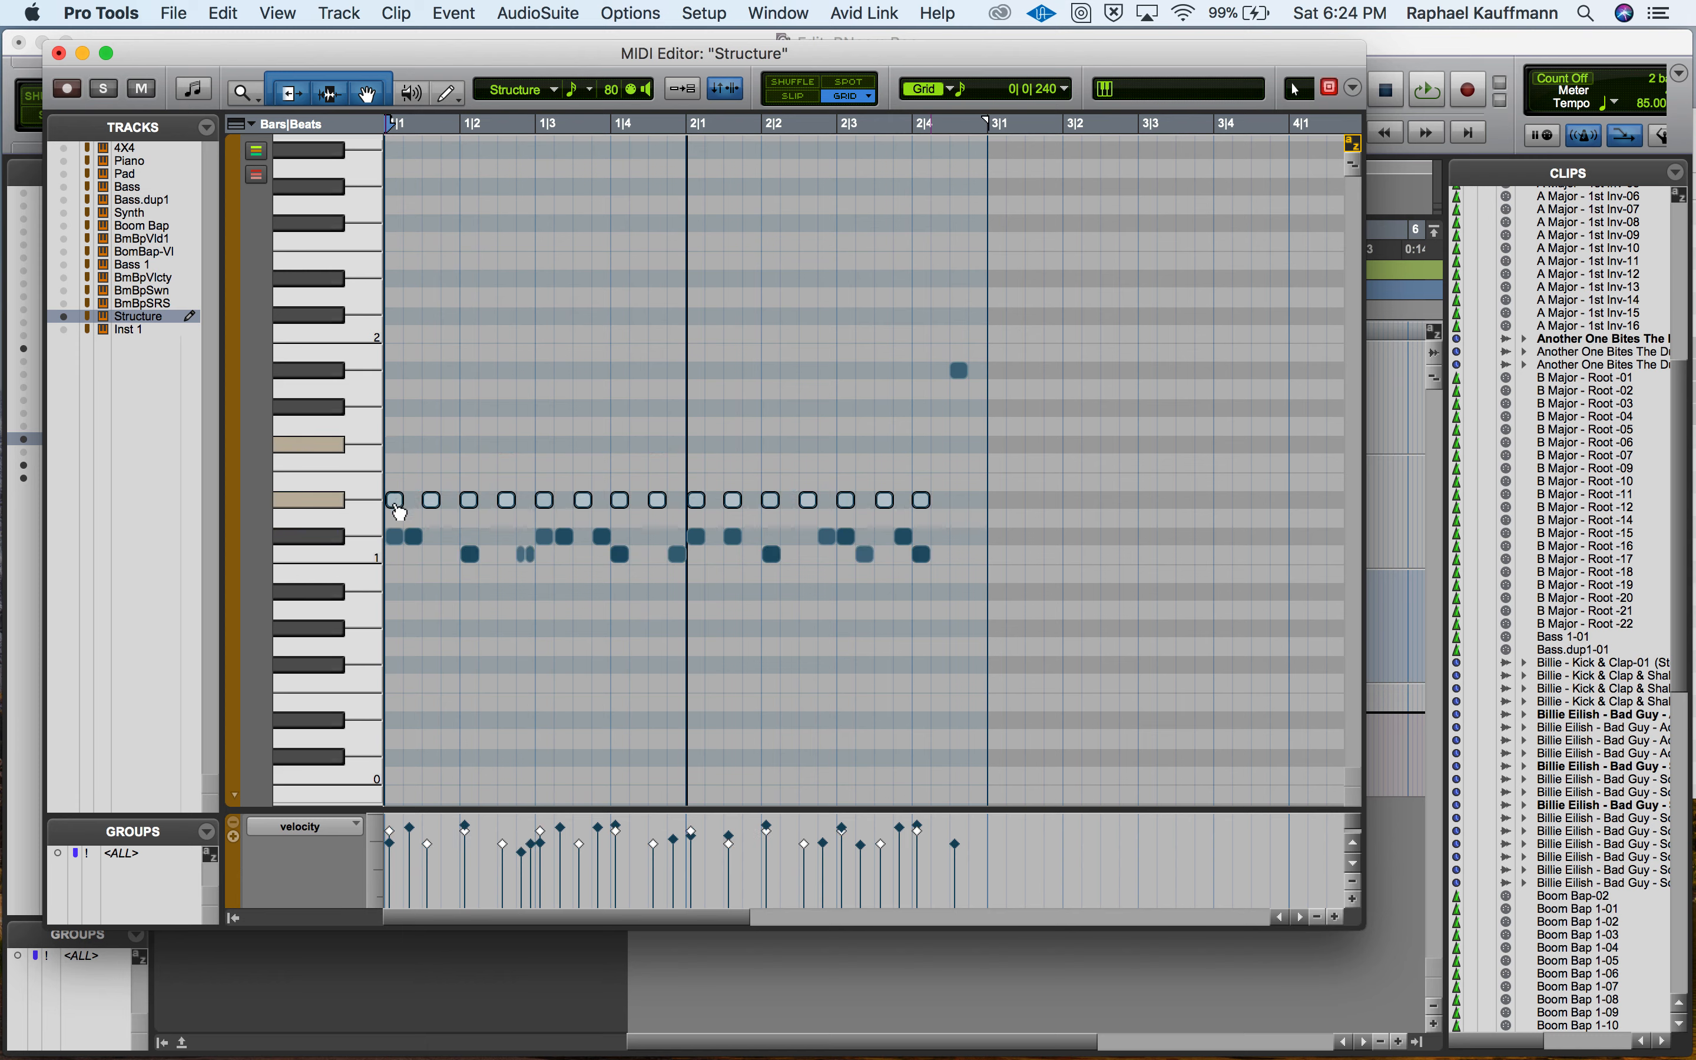
drag(965, 371, 963, 520)
key(space)
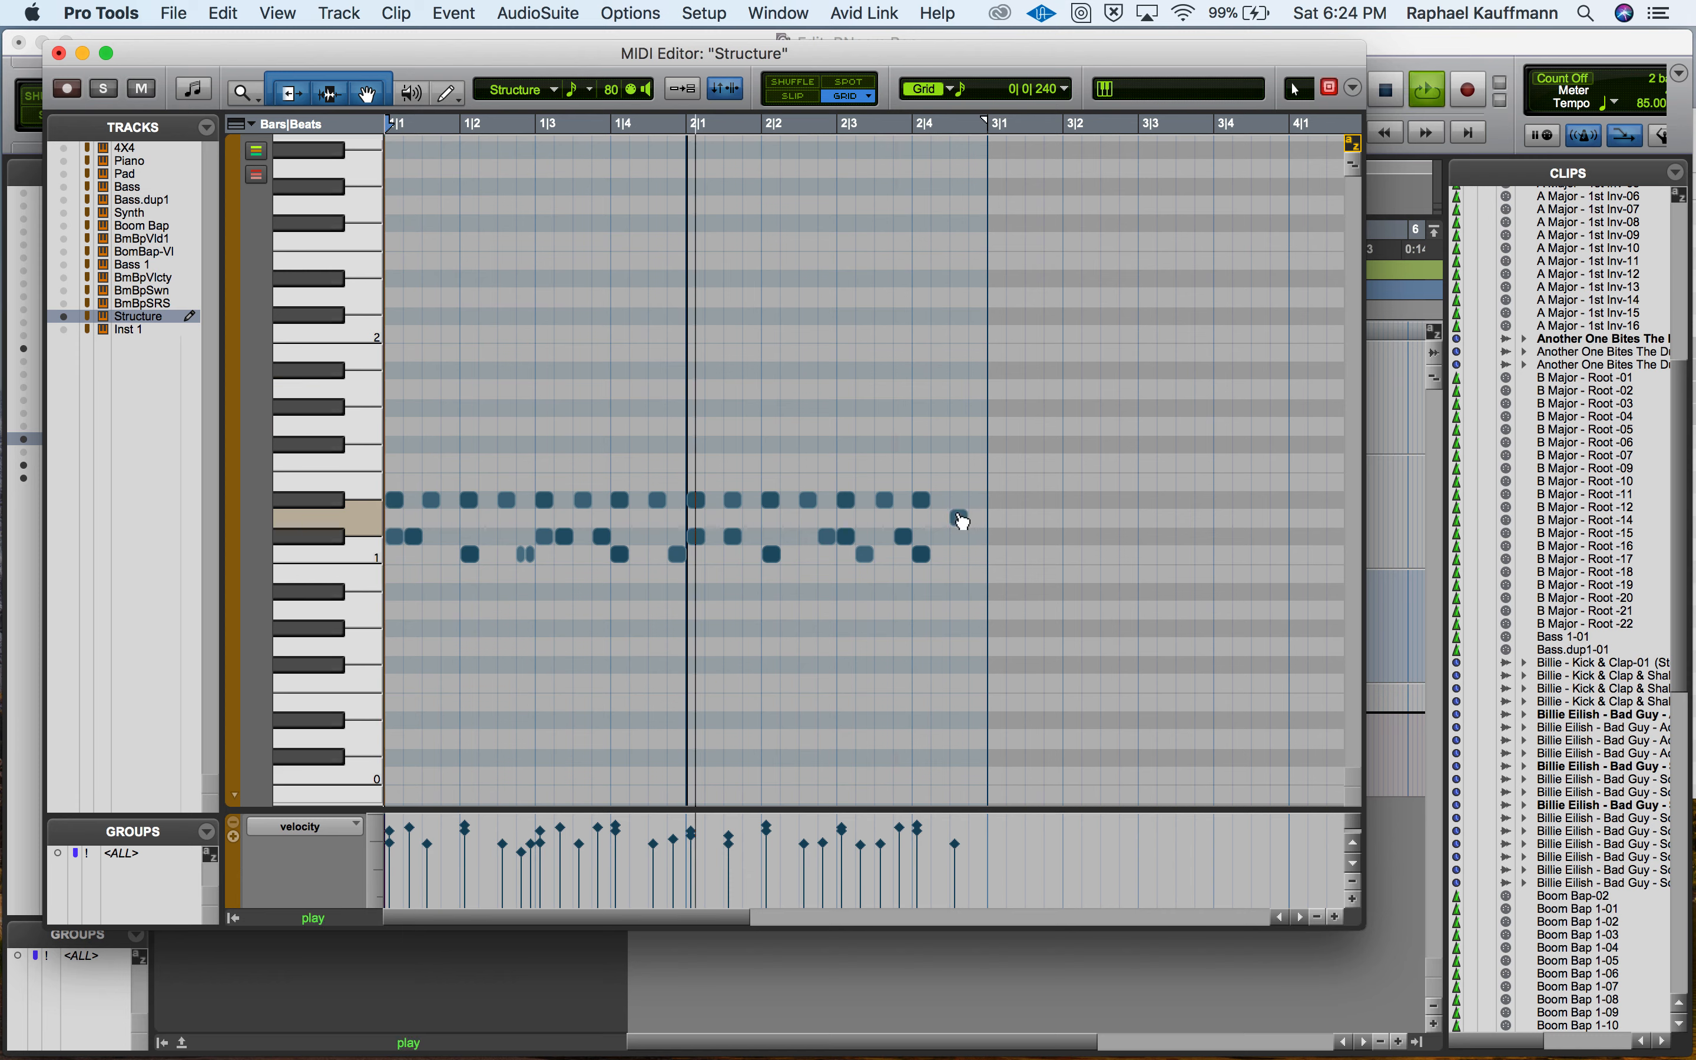
key(space)
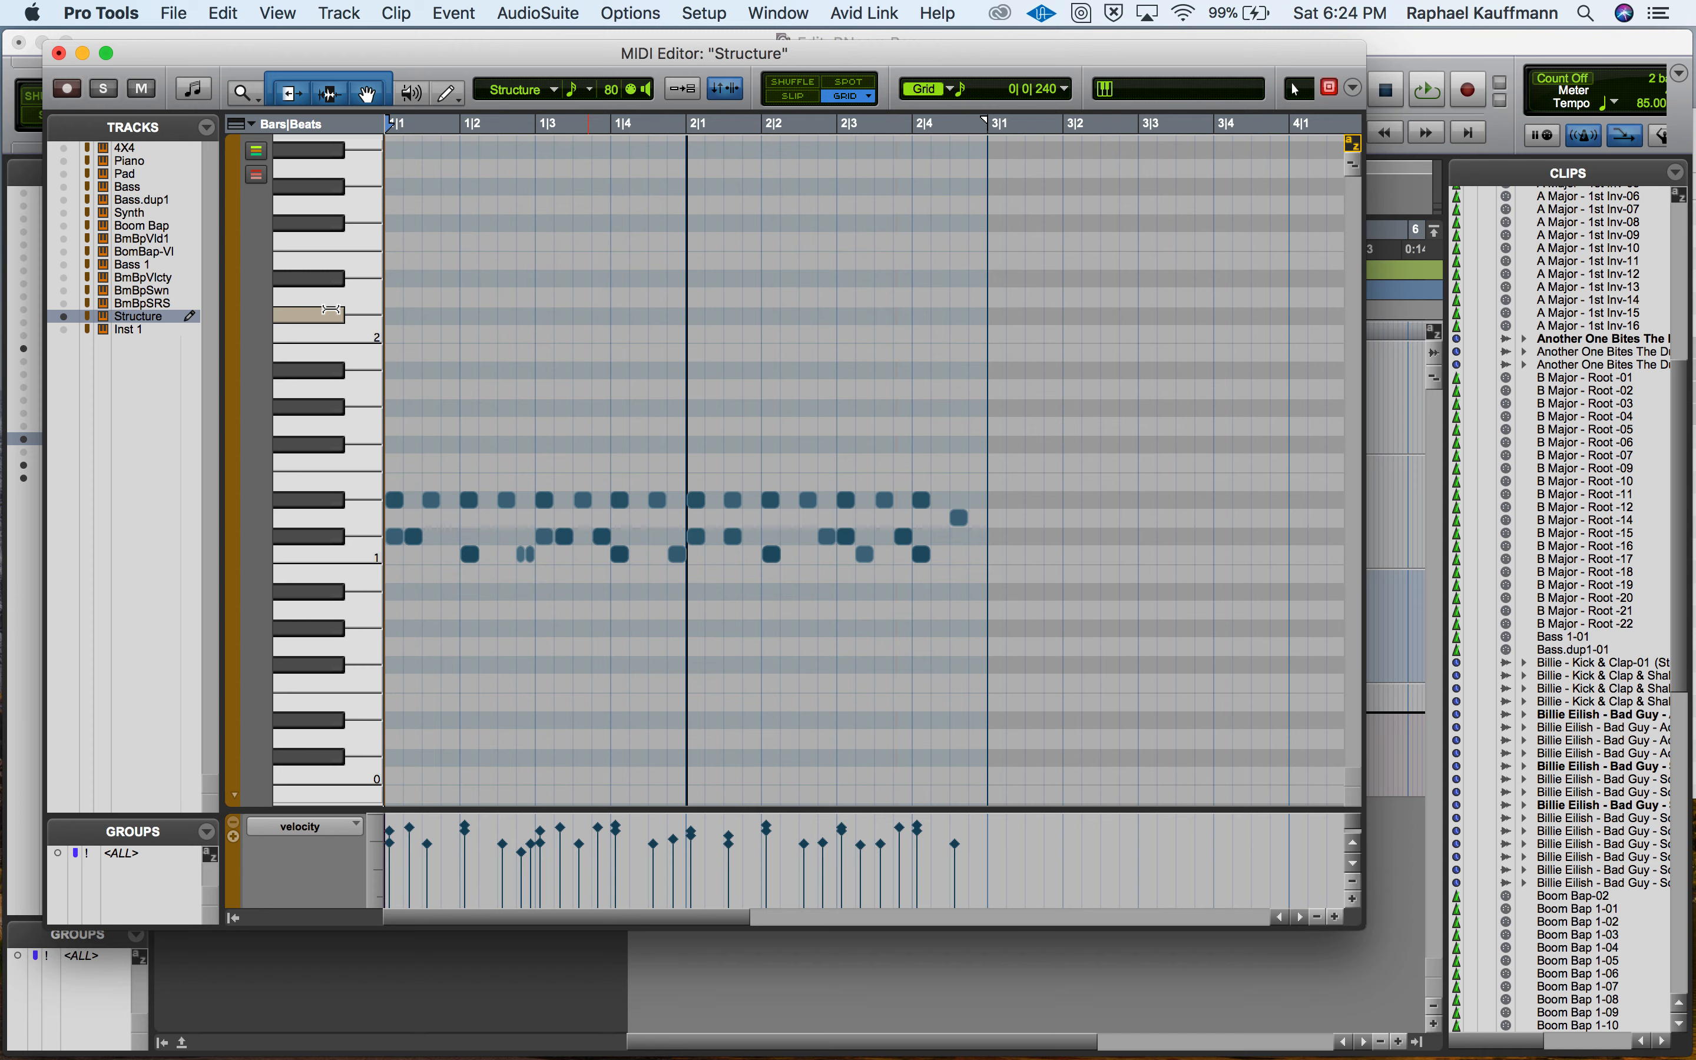
Close the MIDI Editor and delete both remapped clips from the Structure track.
click(59, 53)
click(667, 558)
shift+click(813, 554)
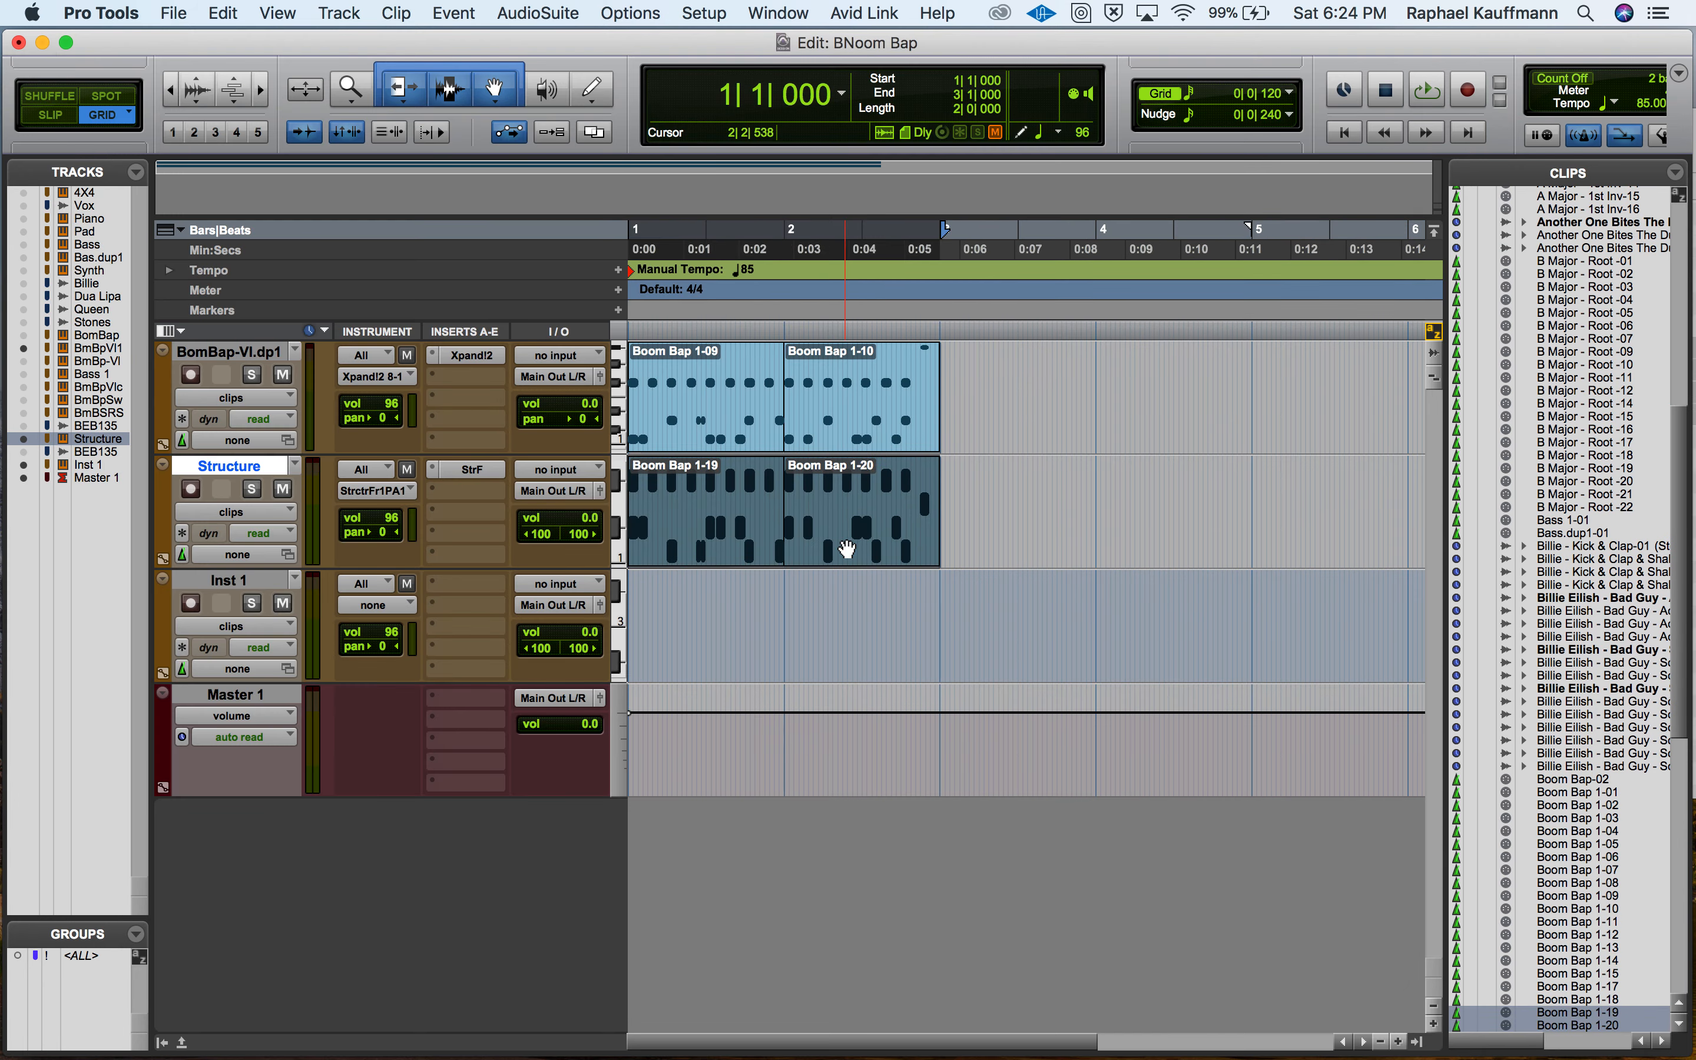
key(Delete)
Copy the original Boom Bap 1-09 and 1-10 clips from the BomBap-VI.dp1 track onto the Structure track again.
click(711, 428)
shift+click(827, 445)
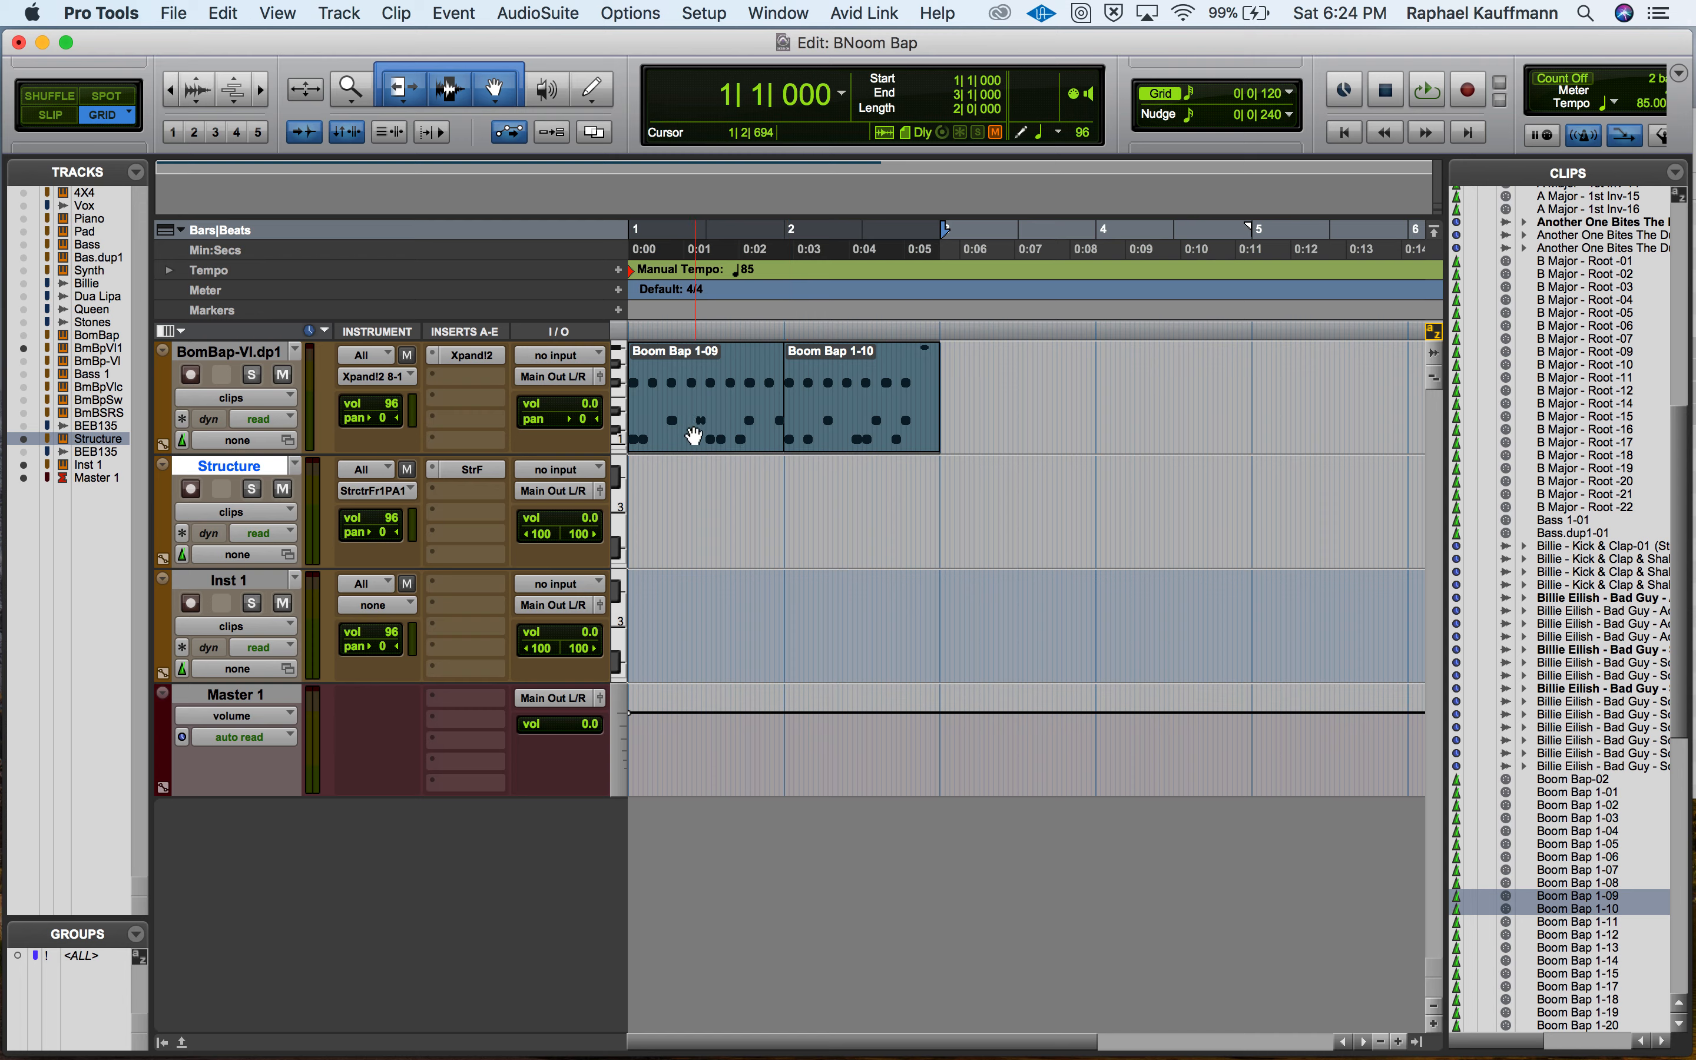
drag(692, 436, 693, 526)
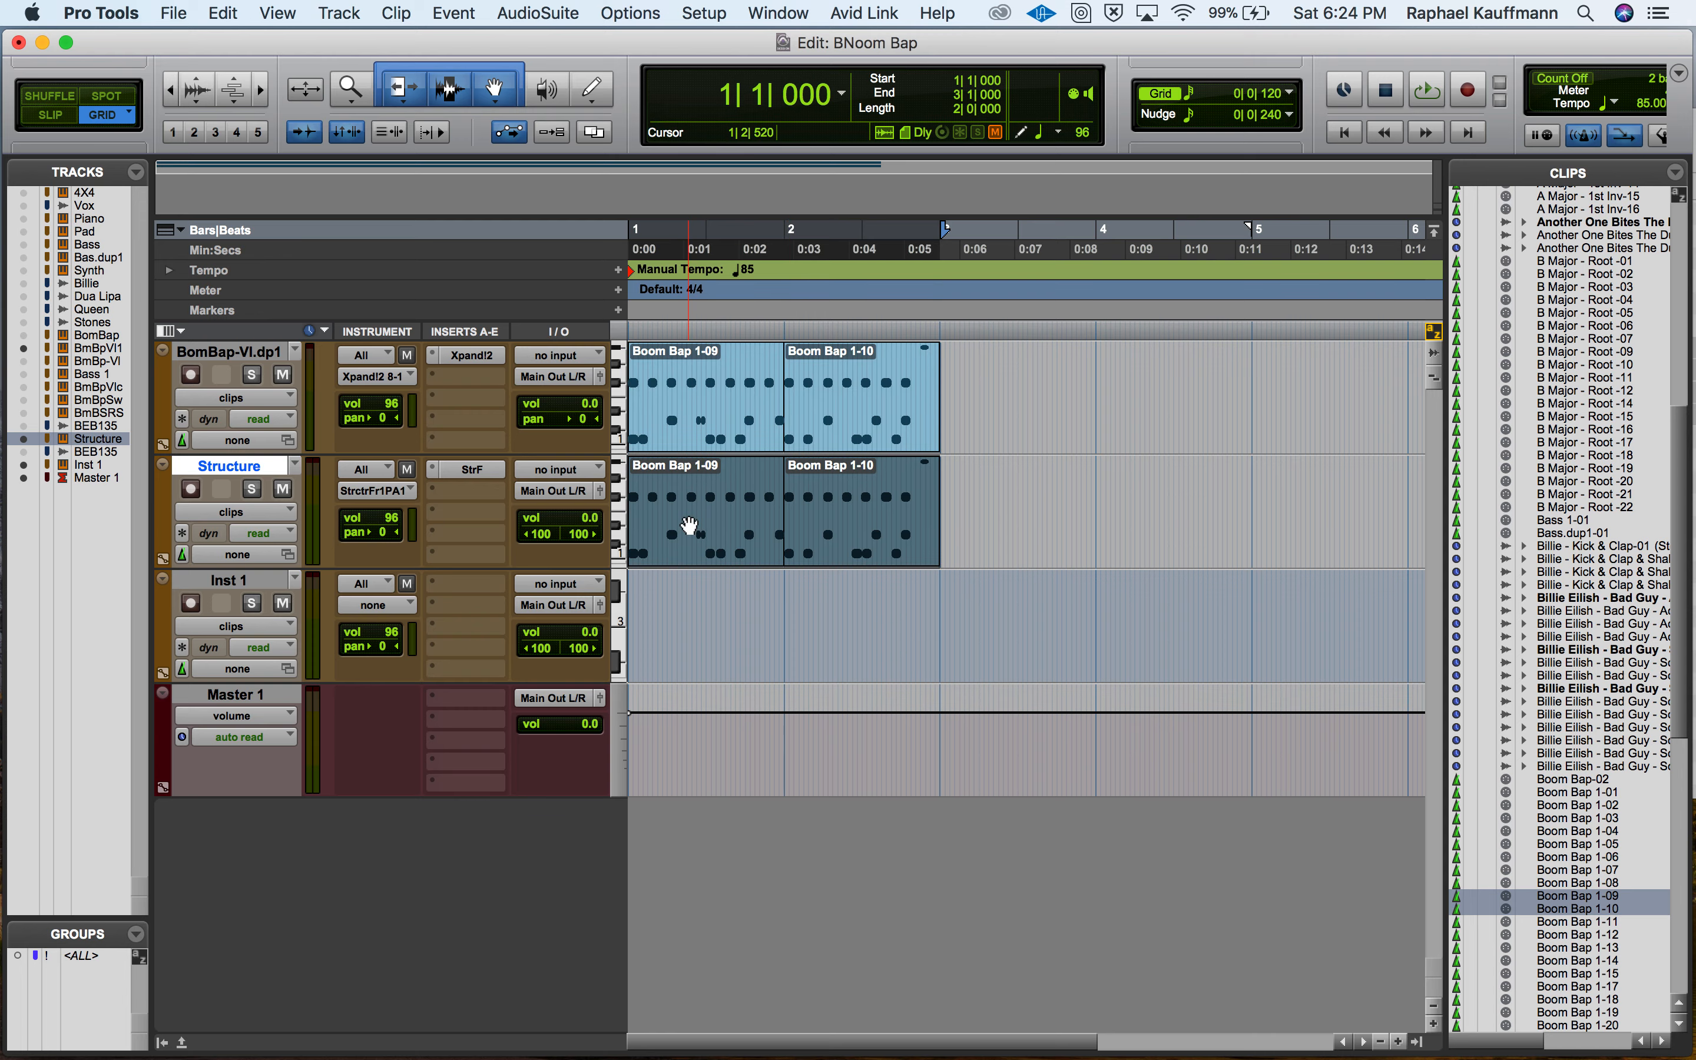
Reopen Structure Free from the Structure track and cut its New Patch from the patch list.
key(super+Tab)
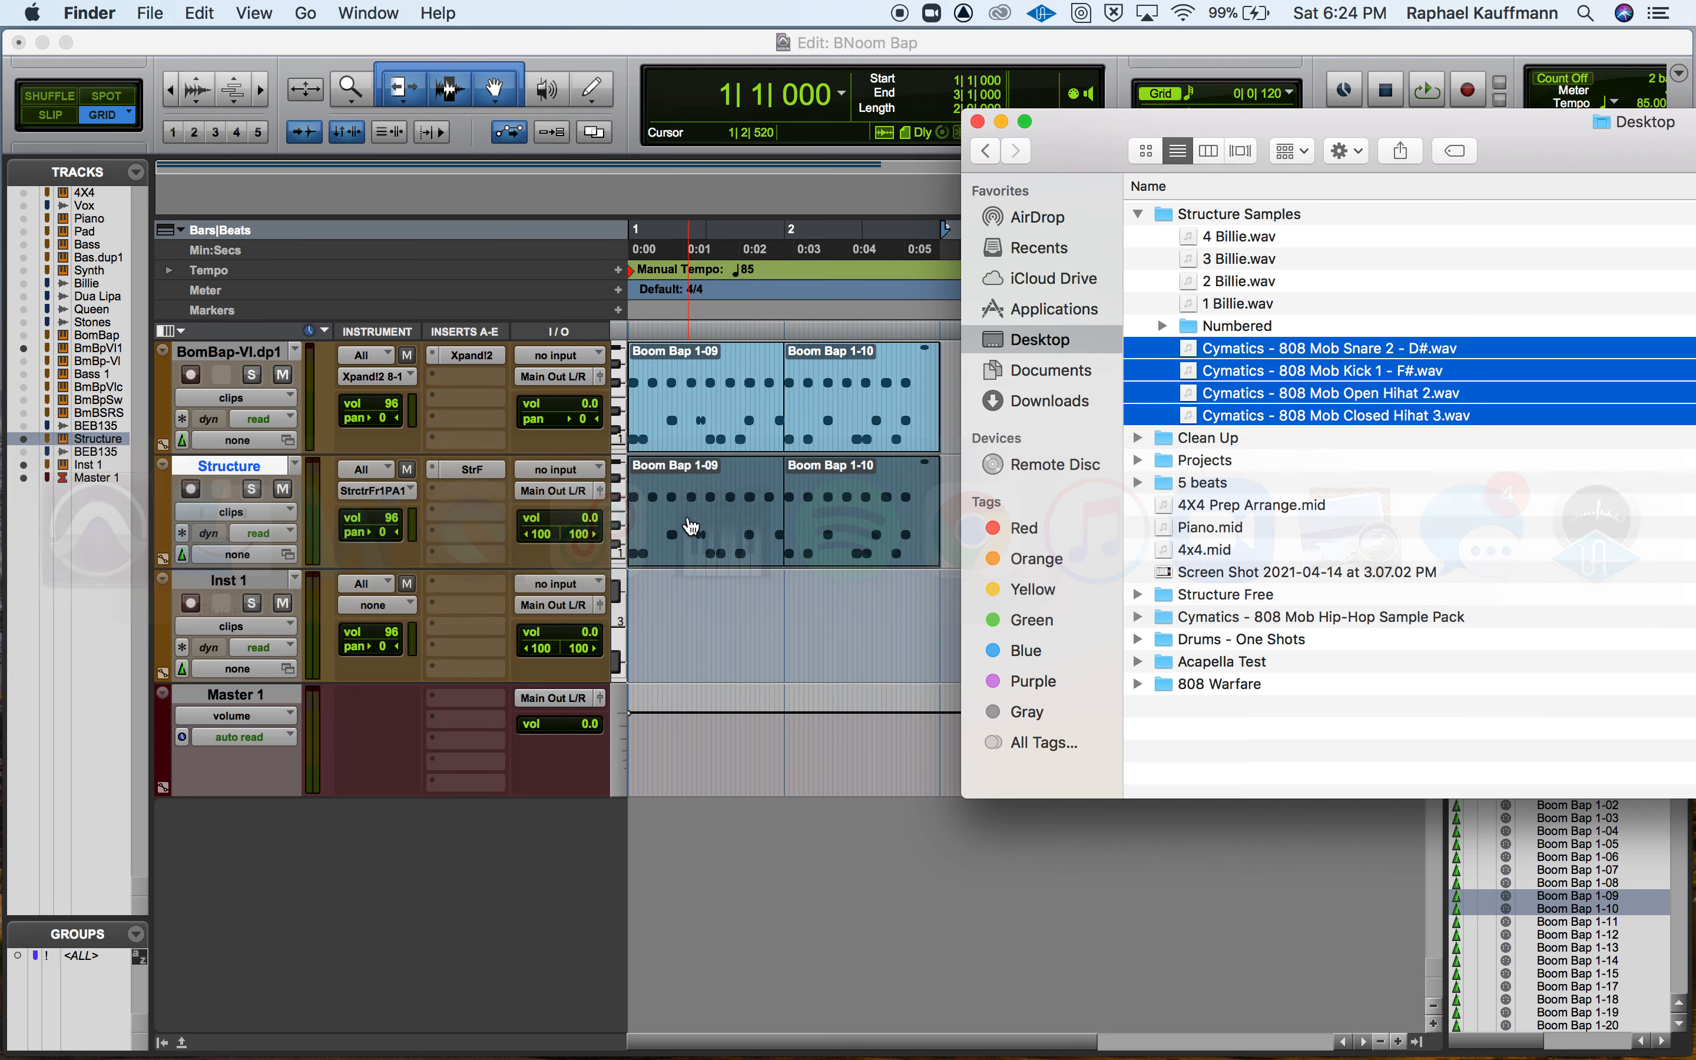
key(super+Tab)
click(462, 482)
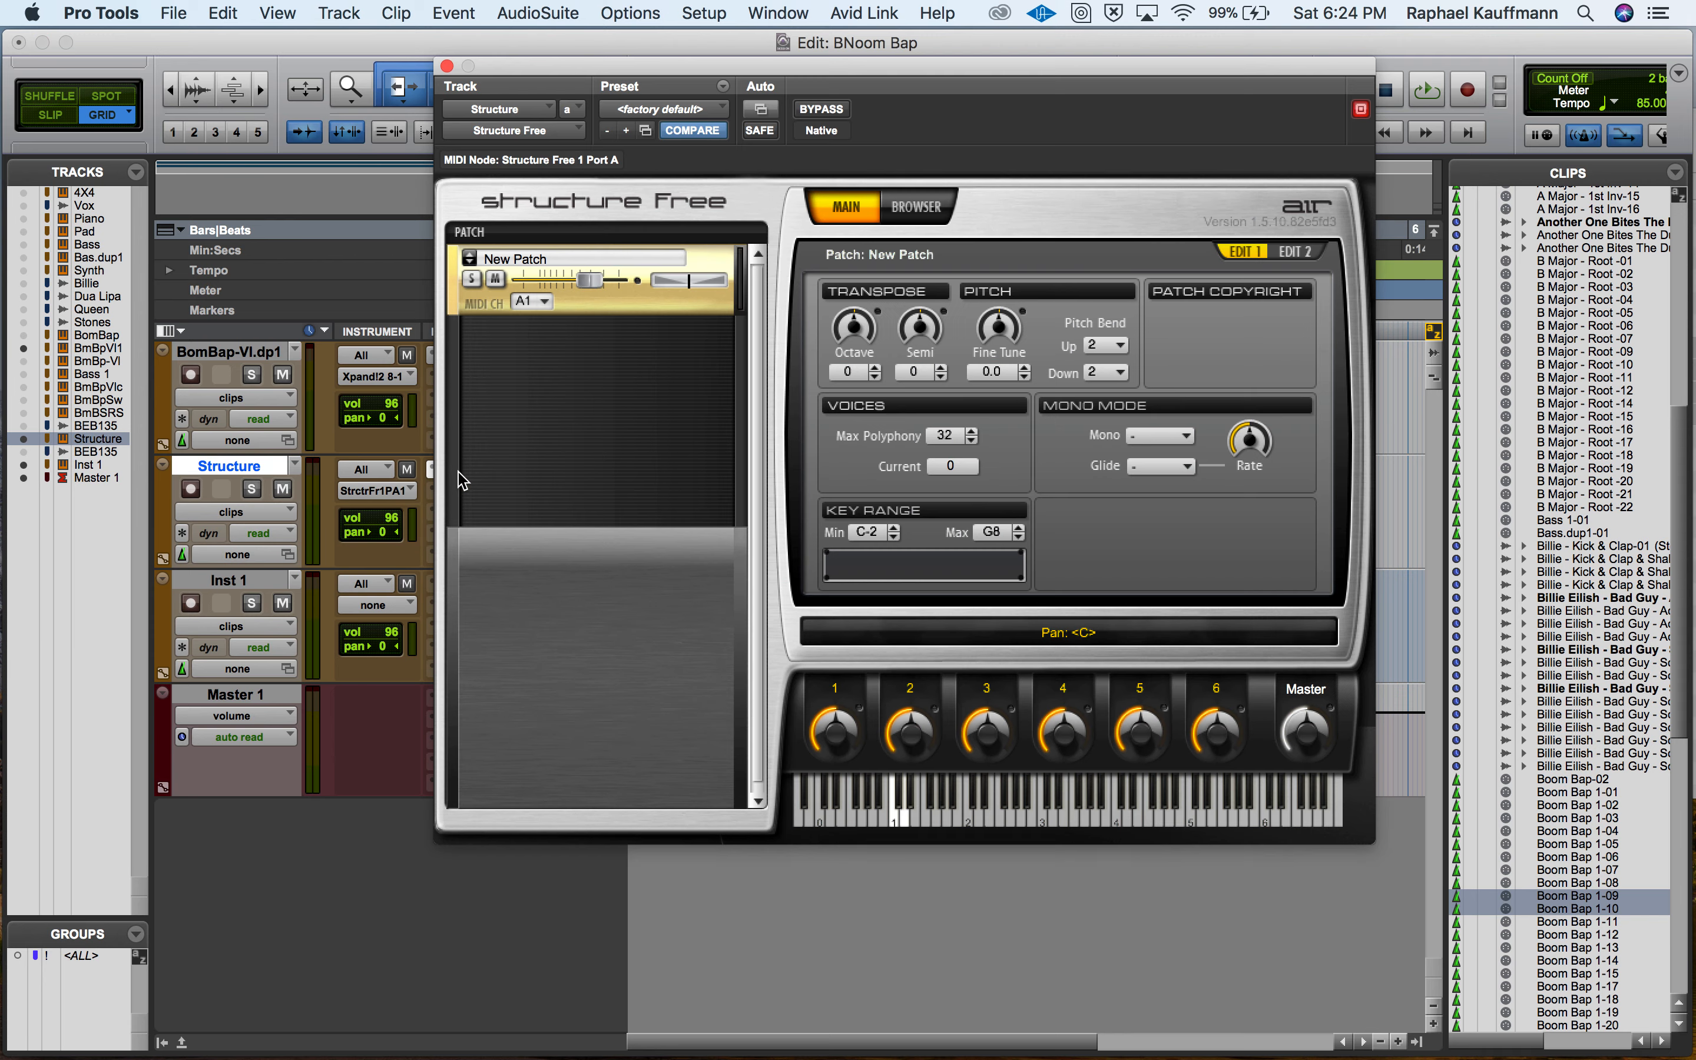
right_click(471, 251)
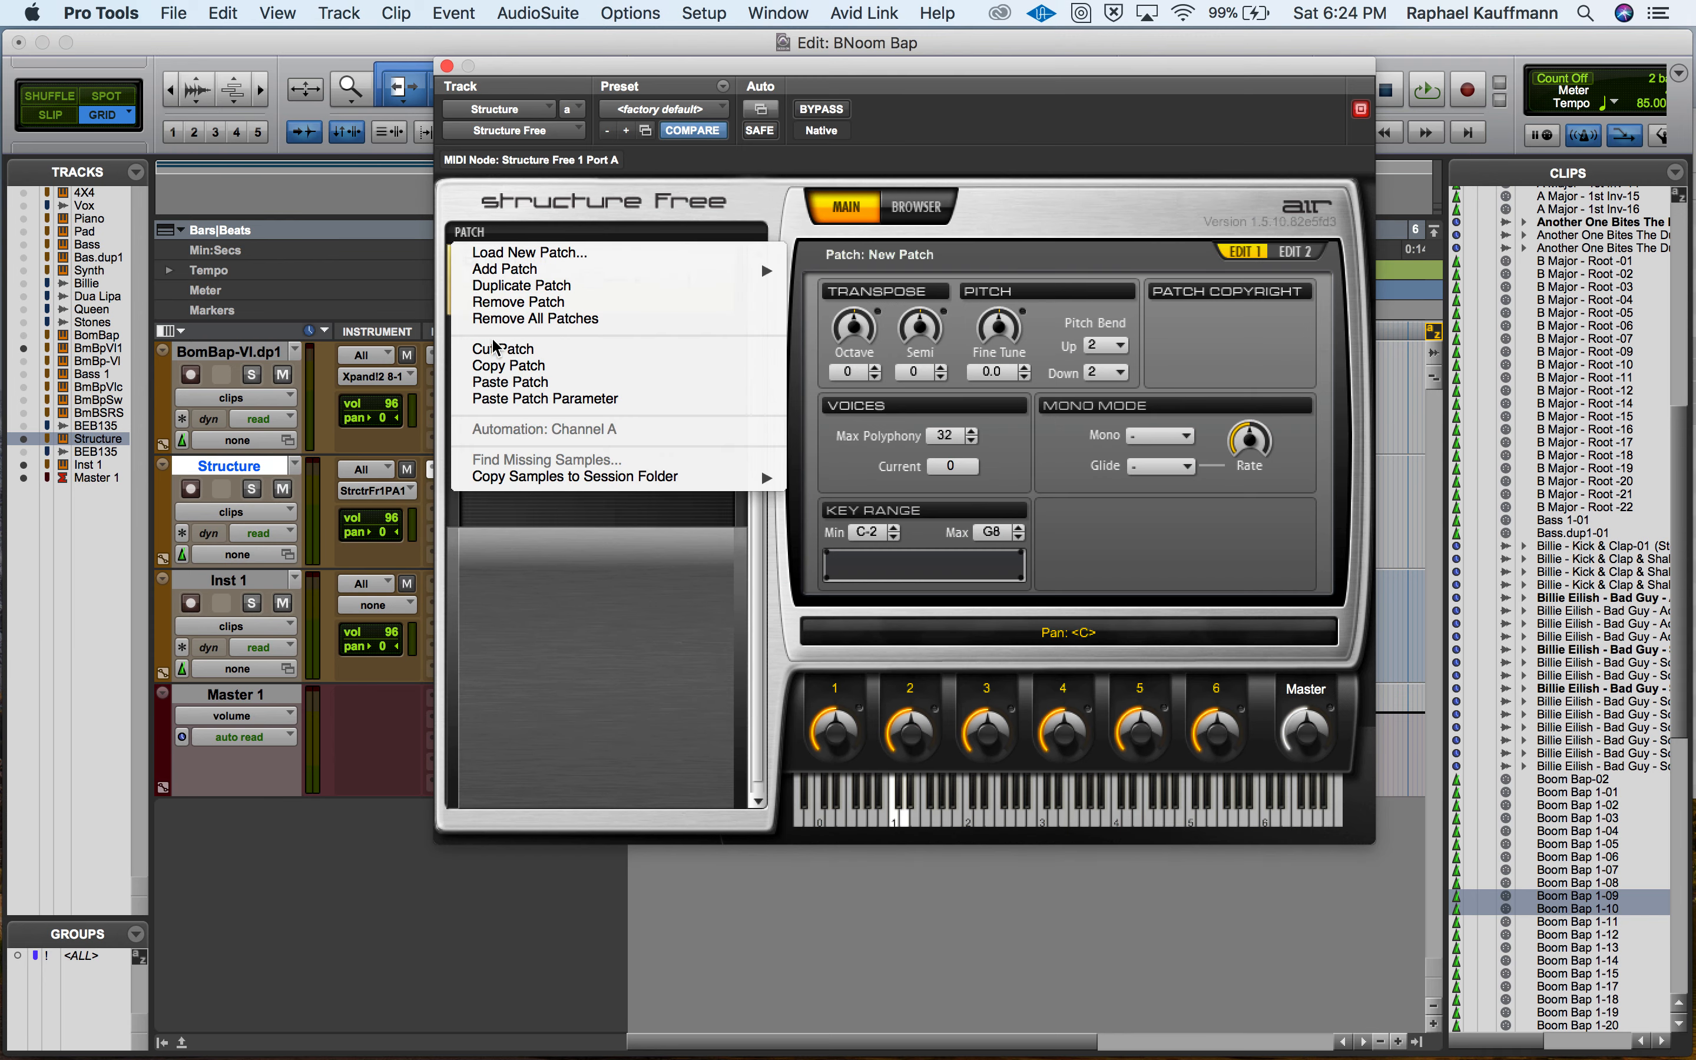
click(502, 348)
Switch to Finder, open the Numbered folder inside Structure Samples, and bring Structure Free back behind the Finder window.
key(super+Tab)
key(super+Tab)
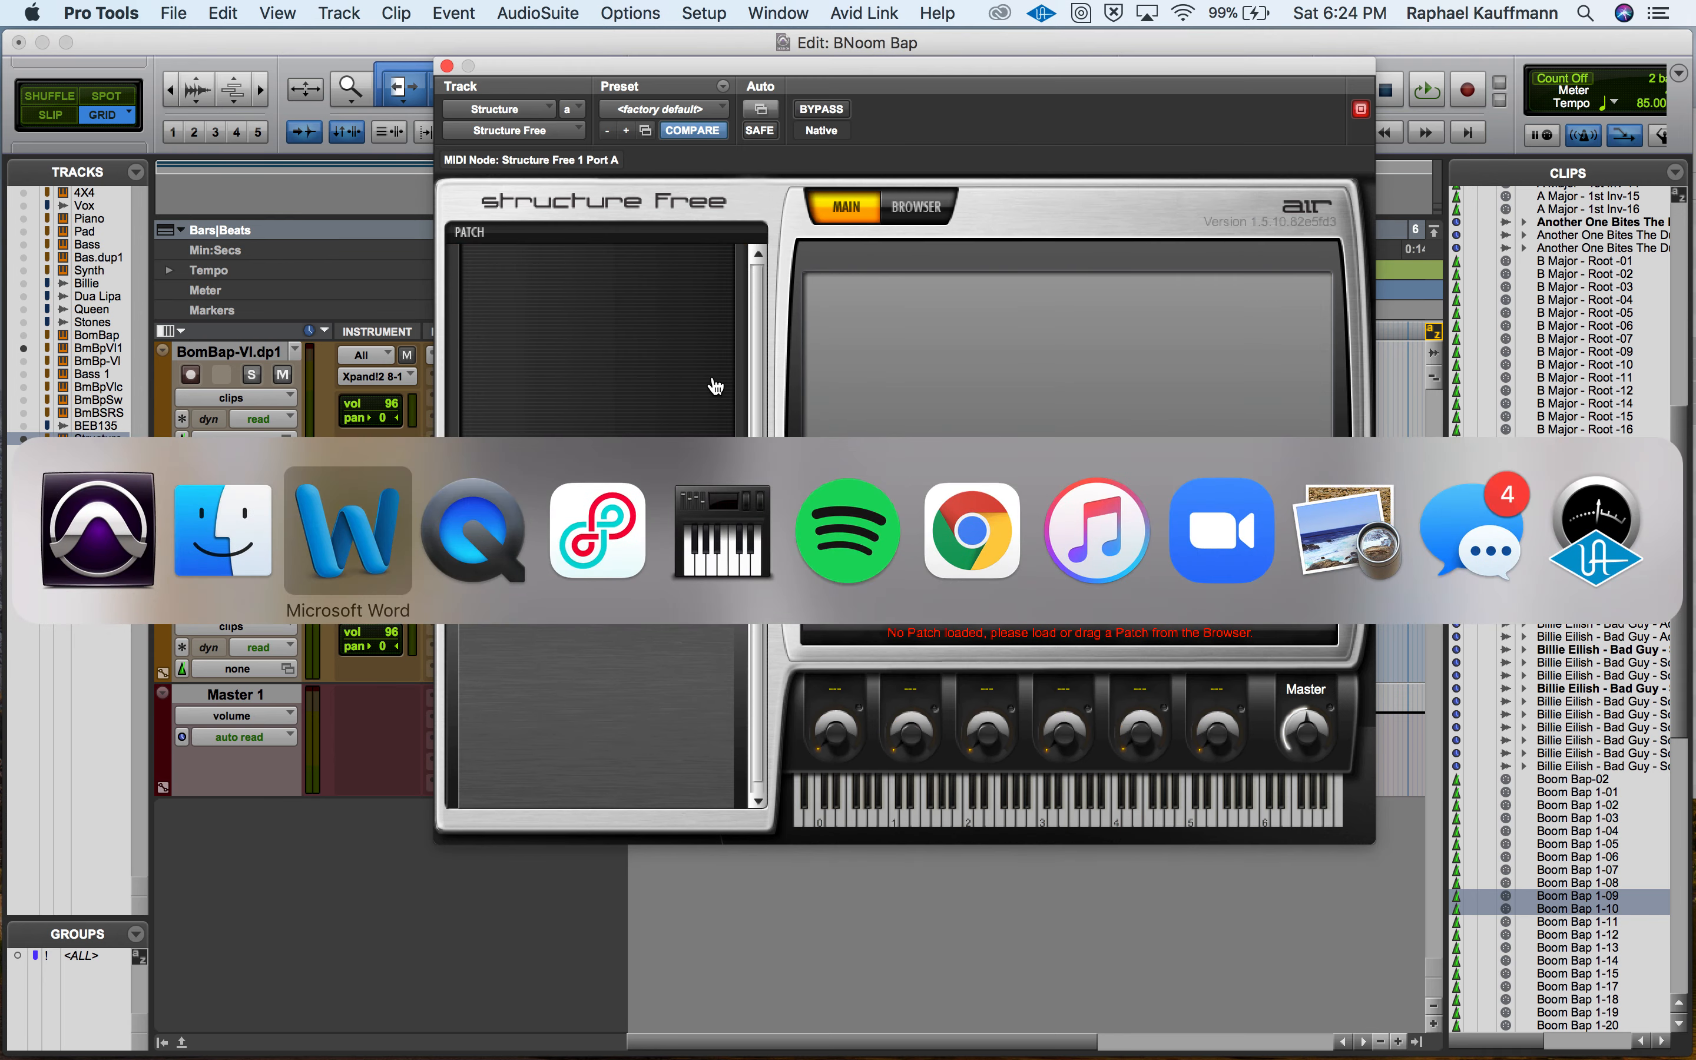
key(super+Tab)
key(super+Tab)
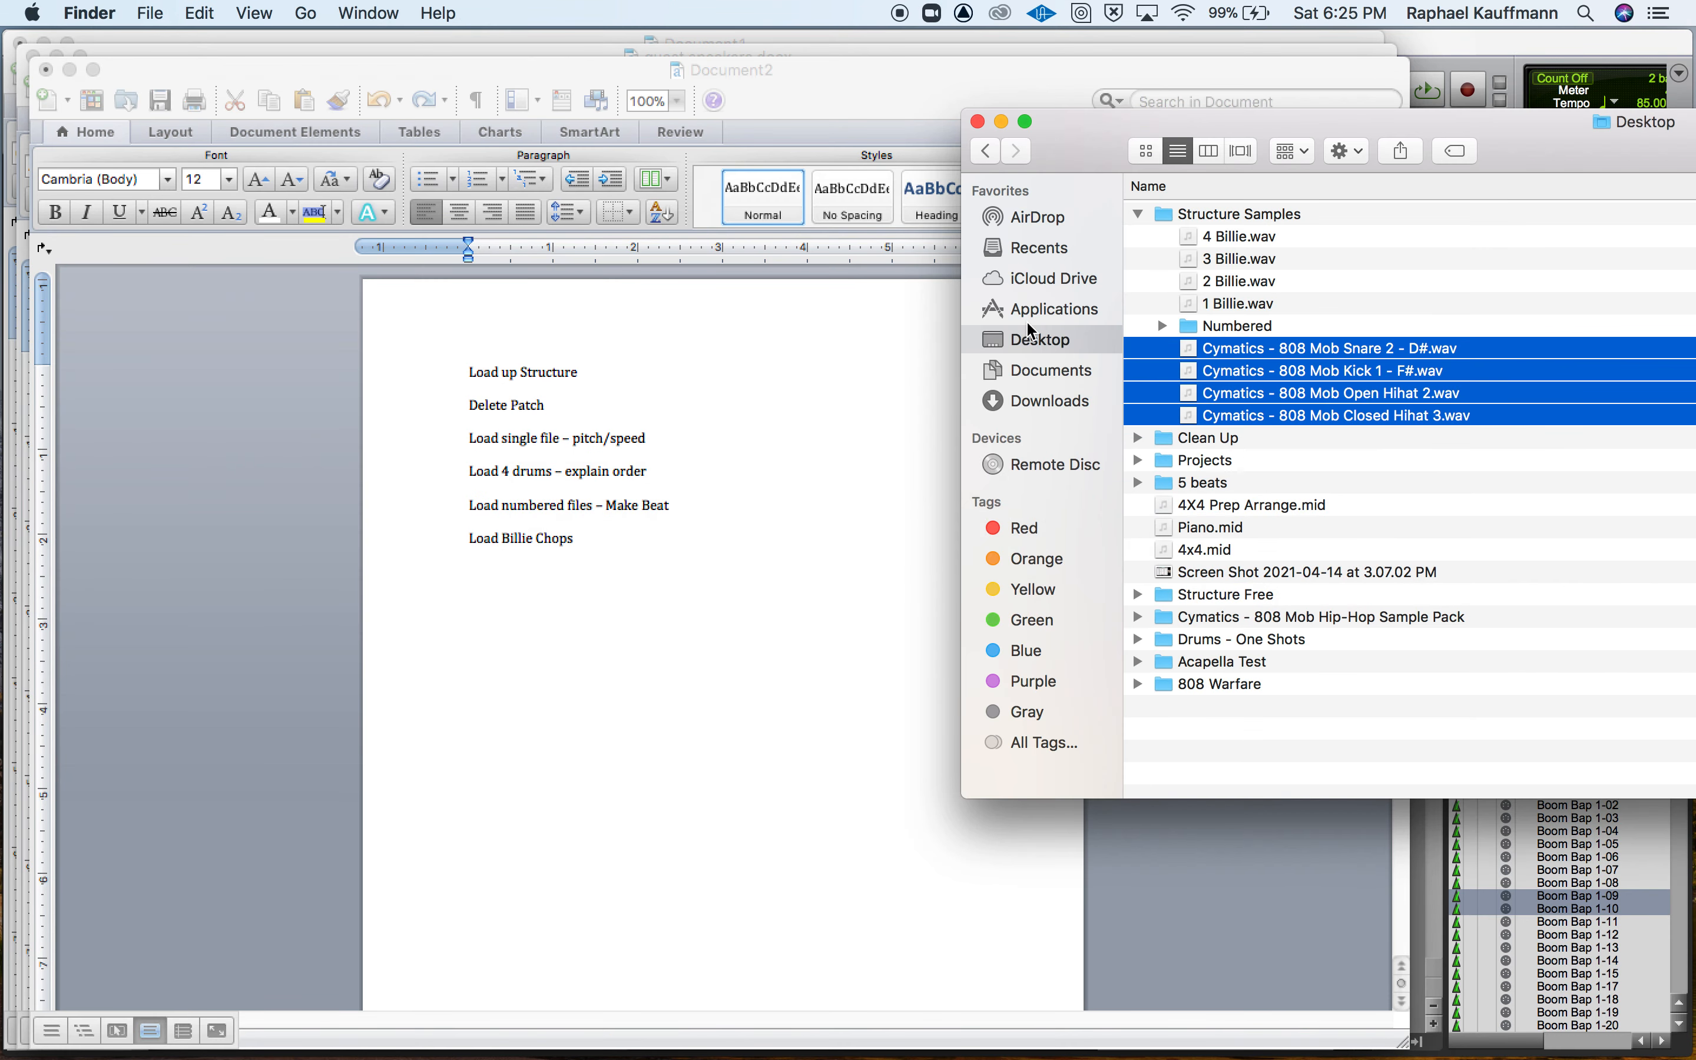
double_click(1169, 327)
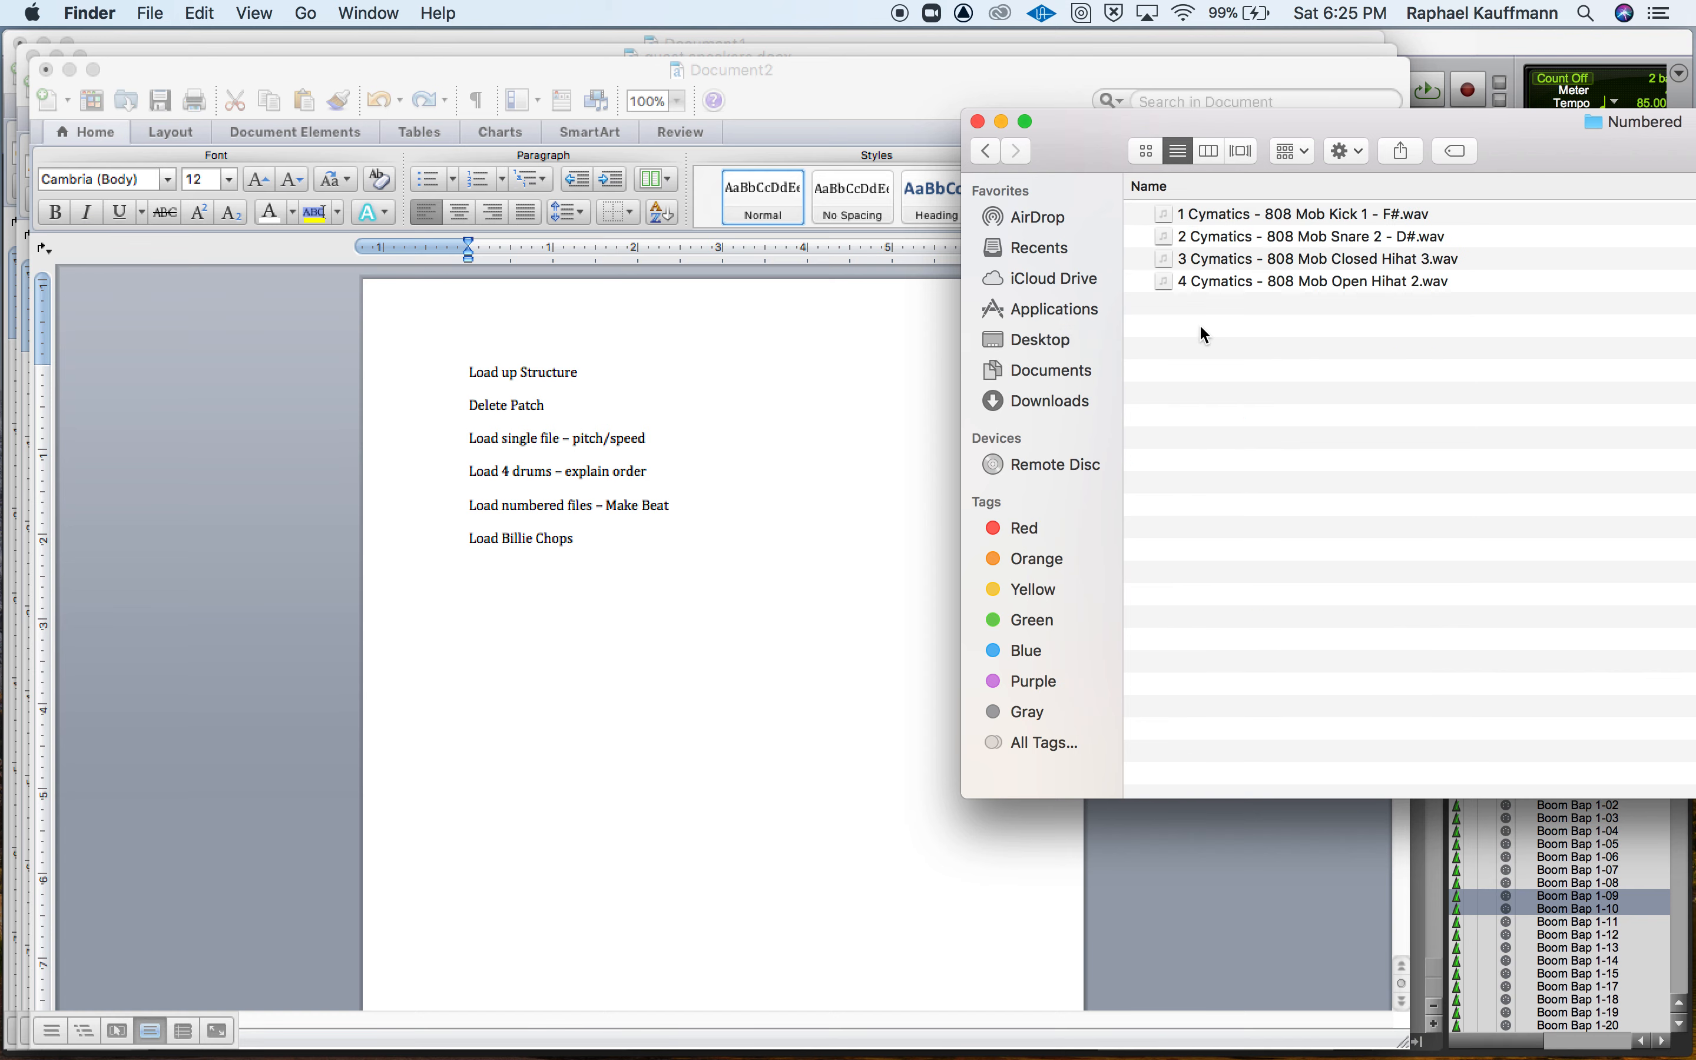
key(super+Tab)
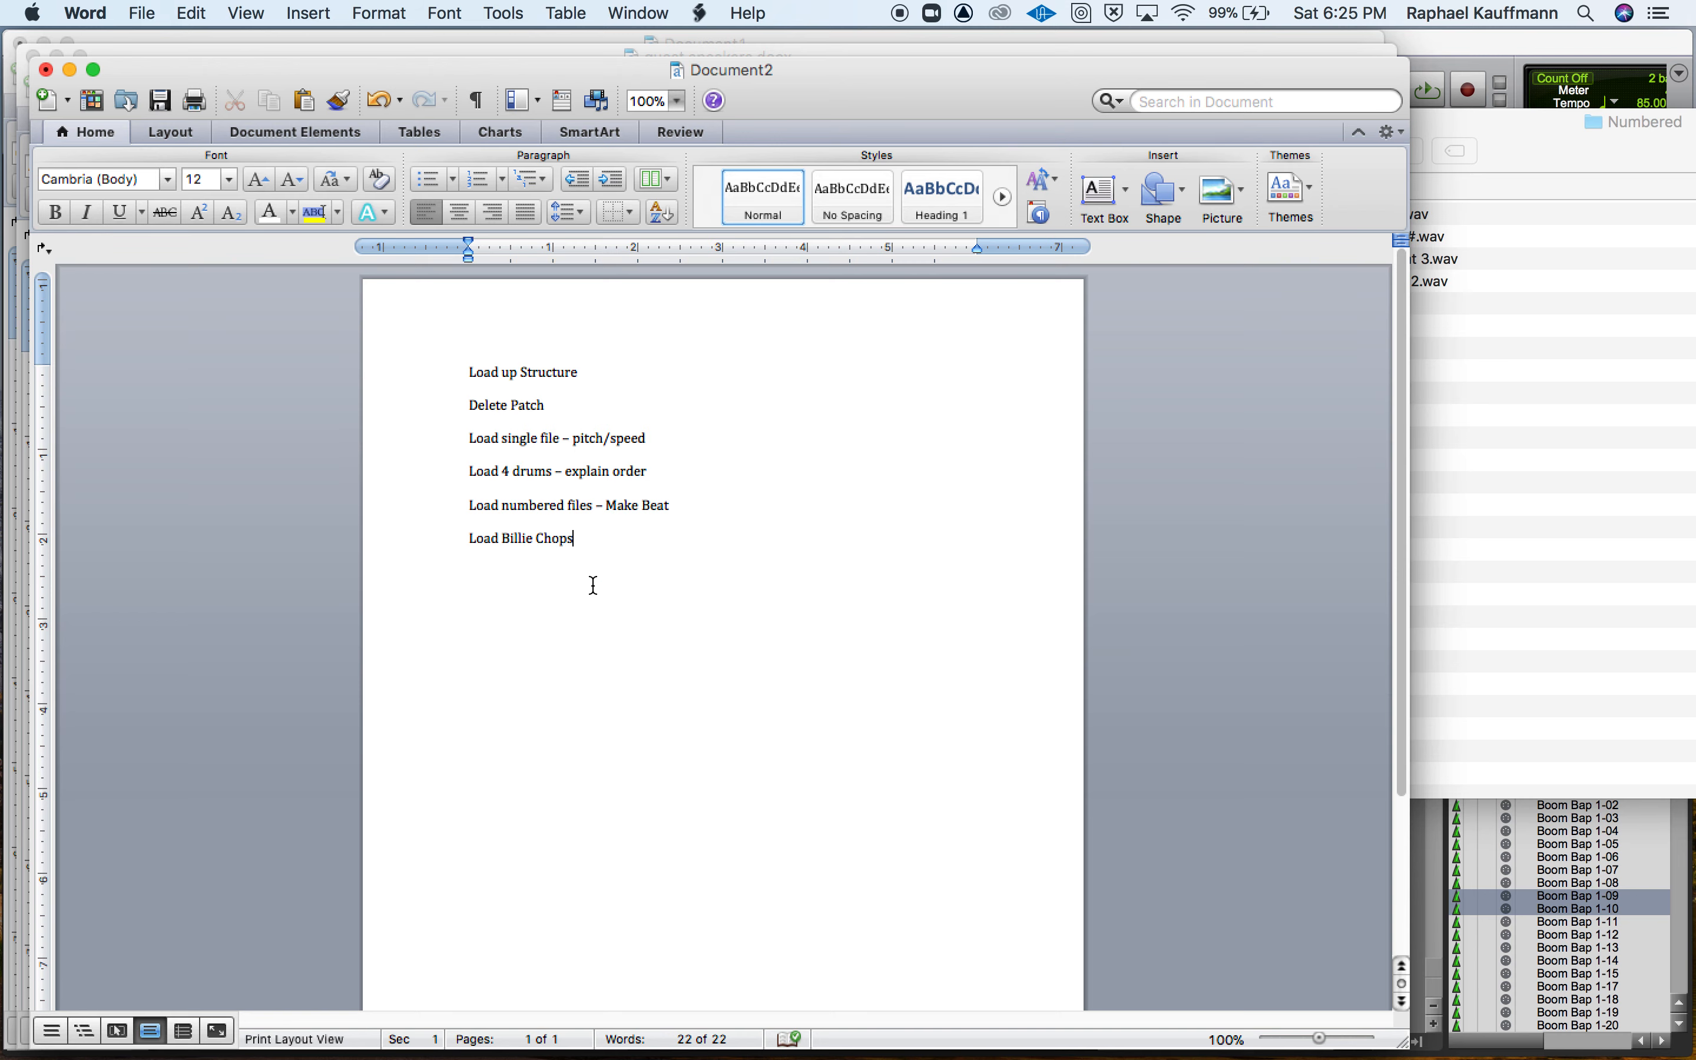
key(super+Tab)
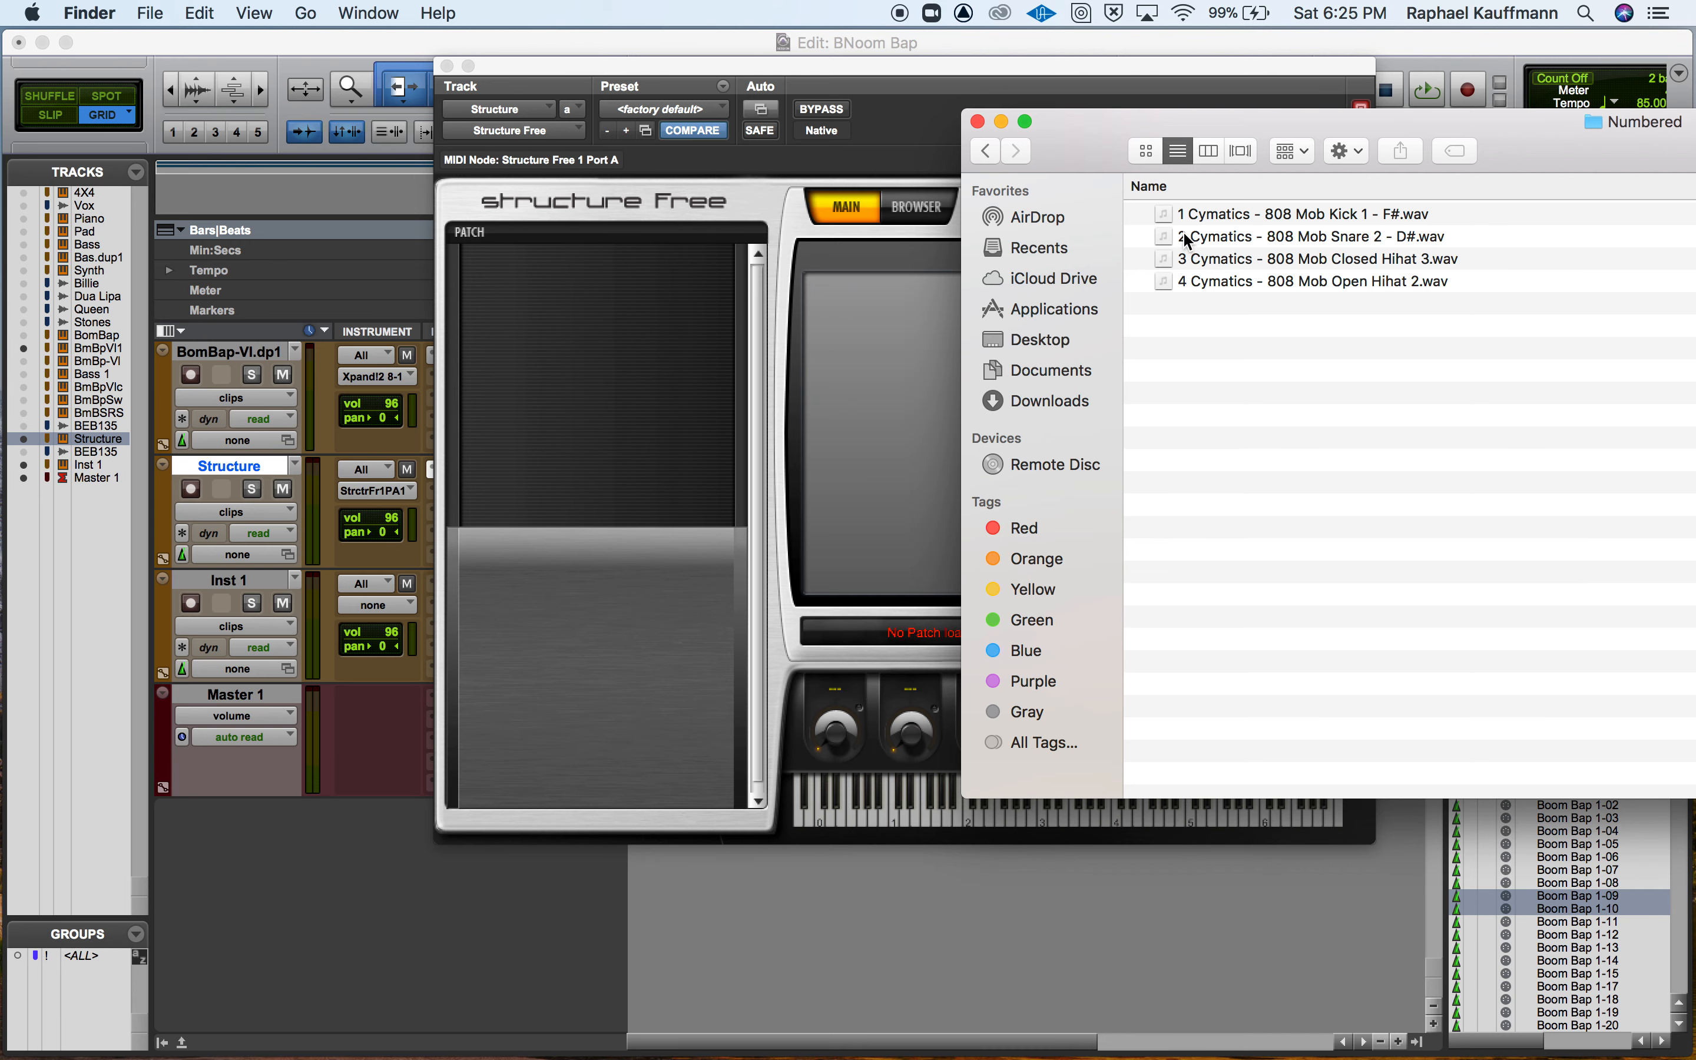
Load all four numbered Cymatics samples into Structure Free as a new Part, mapped chromatically from C1 on each key.
right_click(1189, 295)
click(1157, 283)
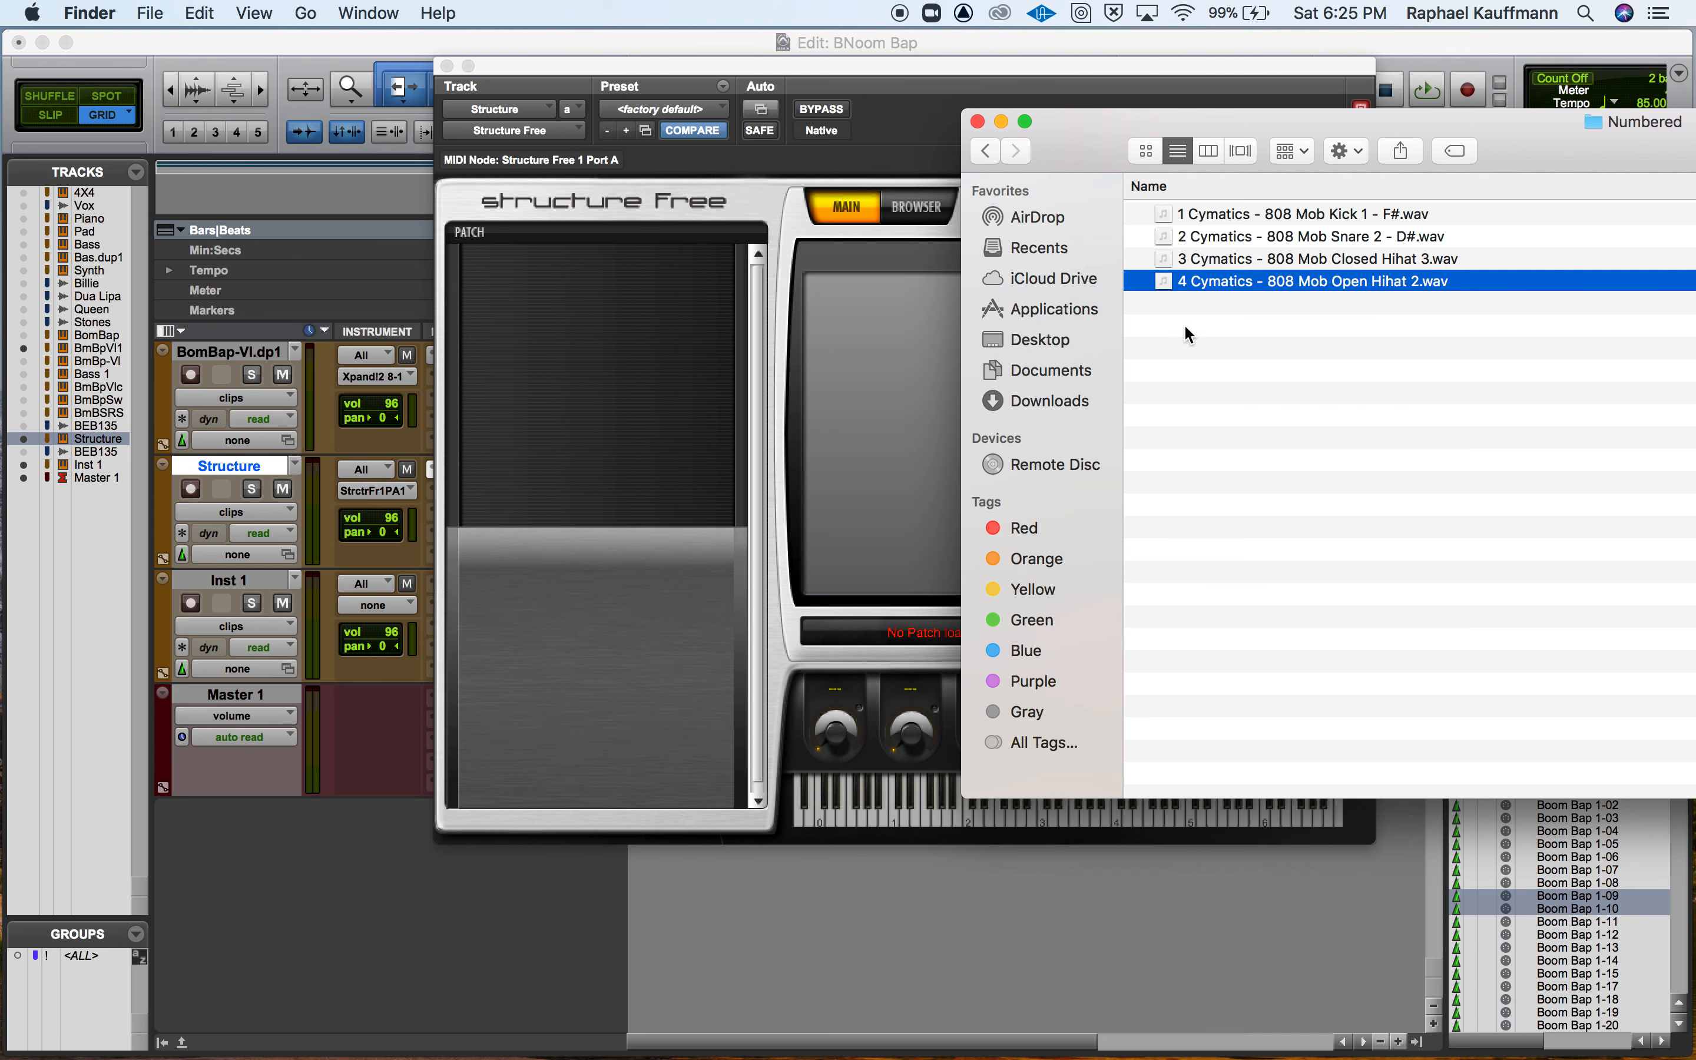
shift+click(1202, 214)
drag(1201, 218, 729, 329)
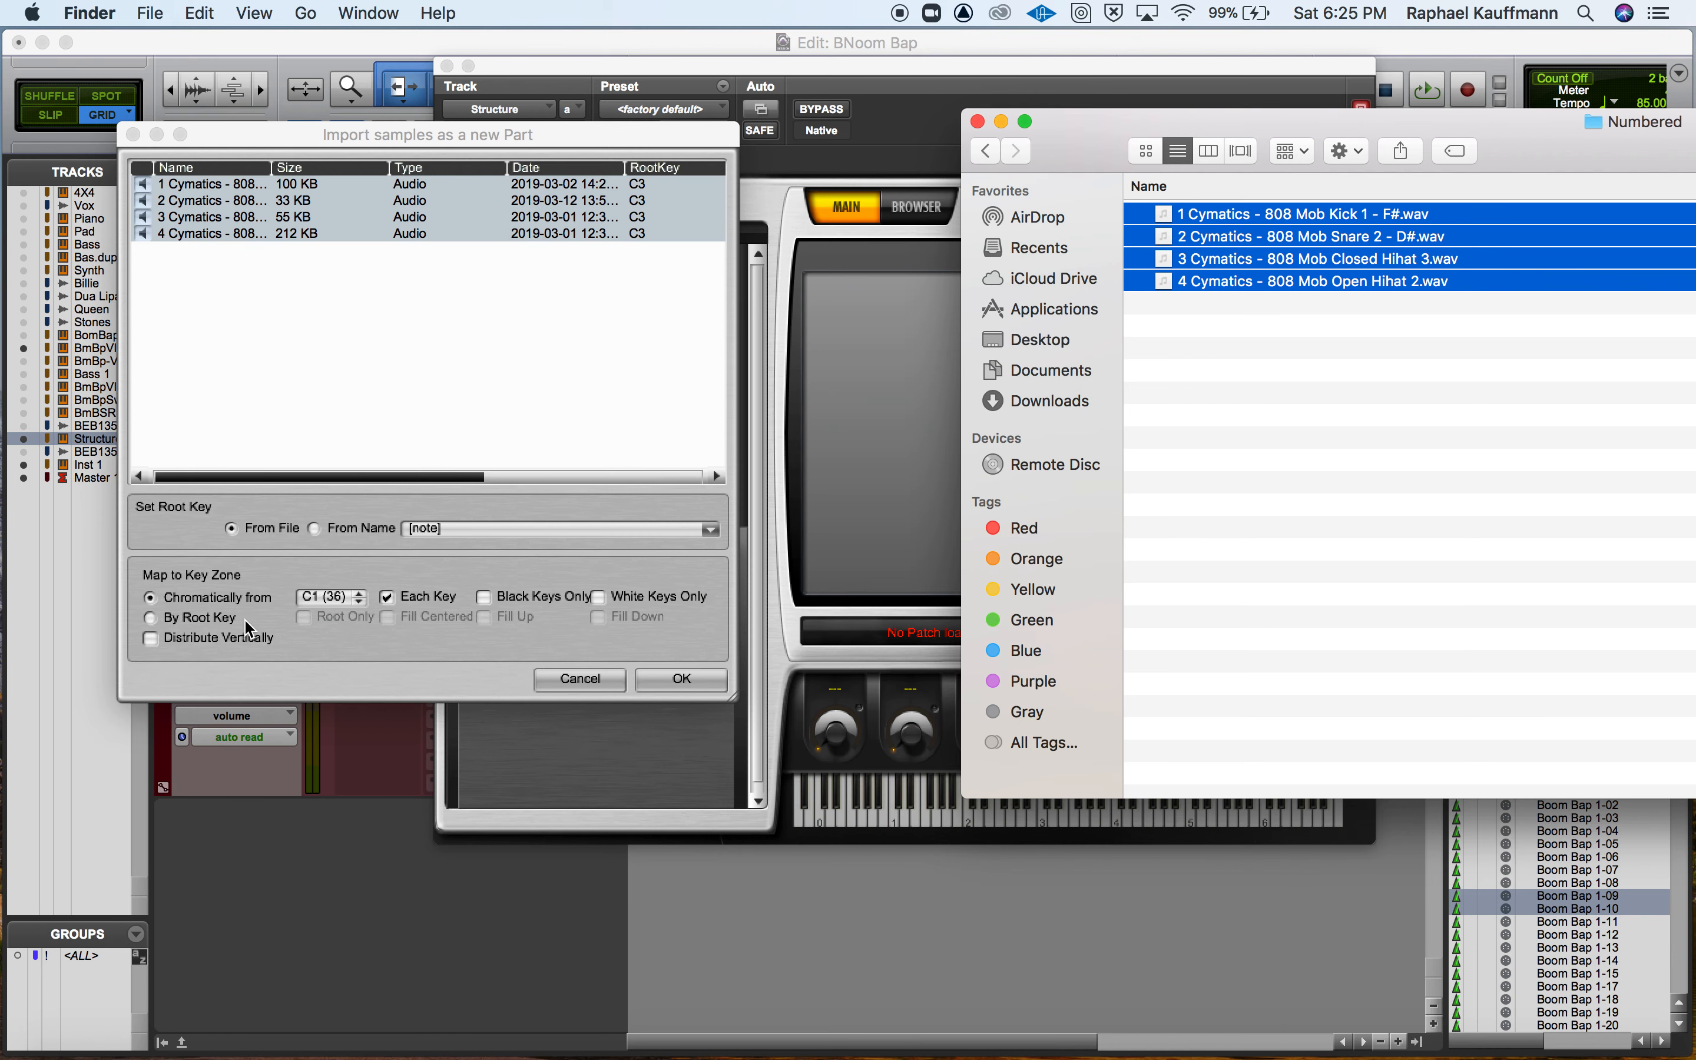
click(668, 678)
click(668, 677)
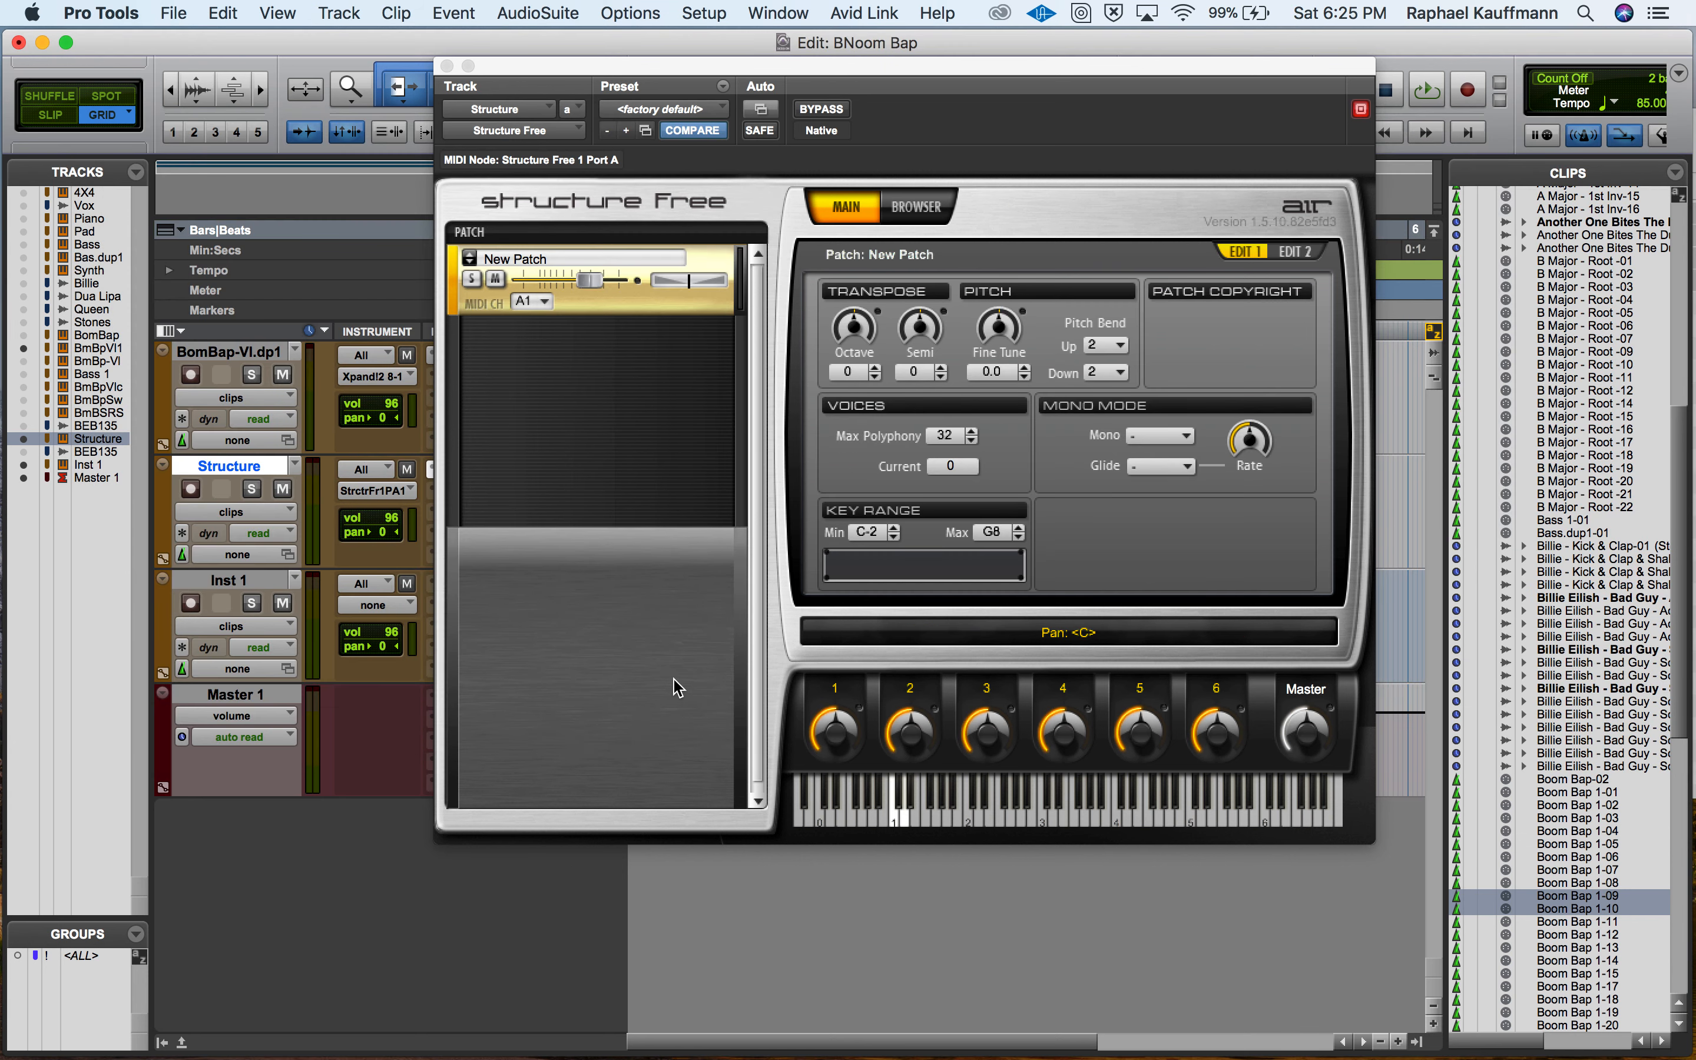
Audition the numbered kick, snare and hi-hat samples from C1 upward on Structure Free's keyboard.
click(894, 819)
click(893, 820)
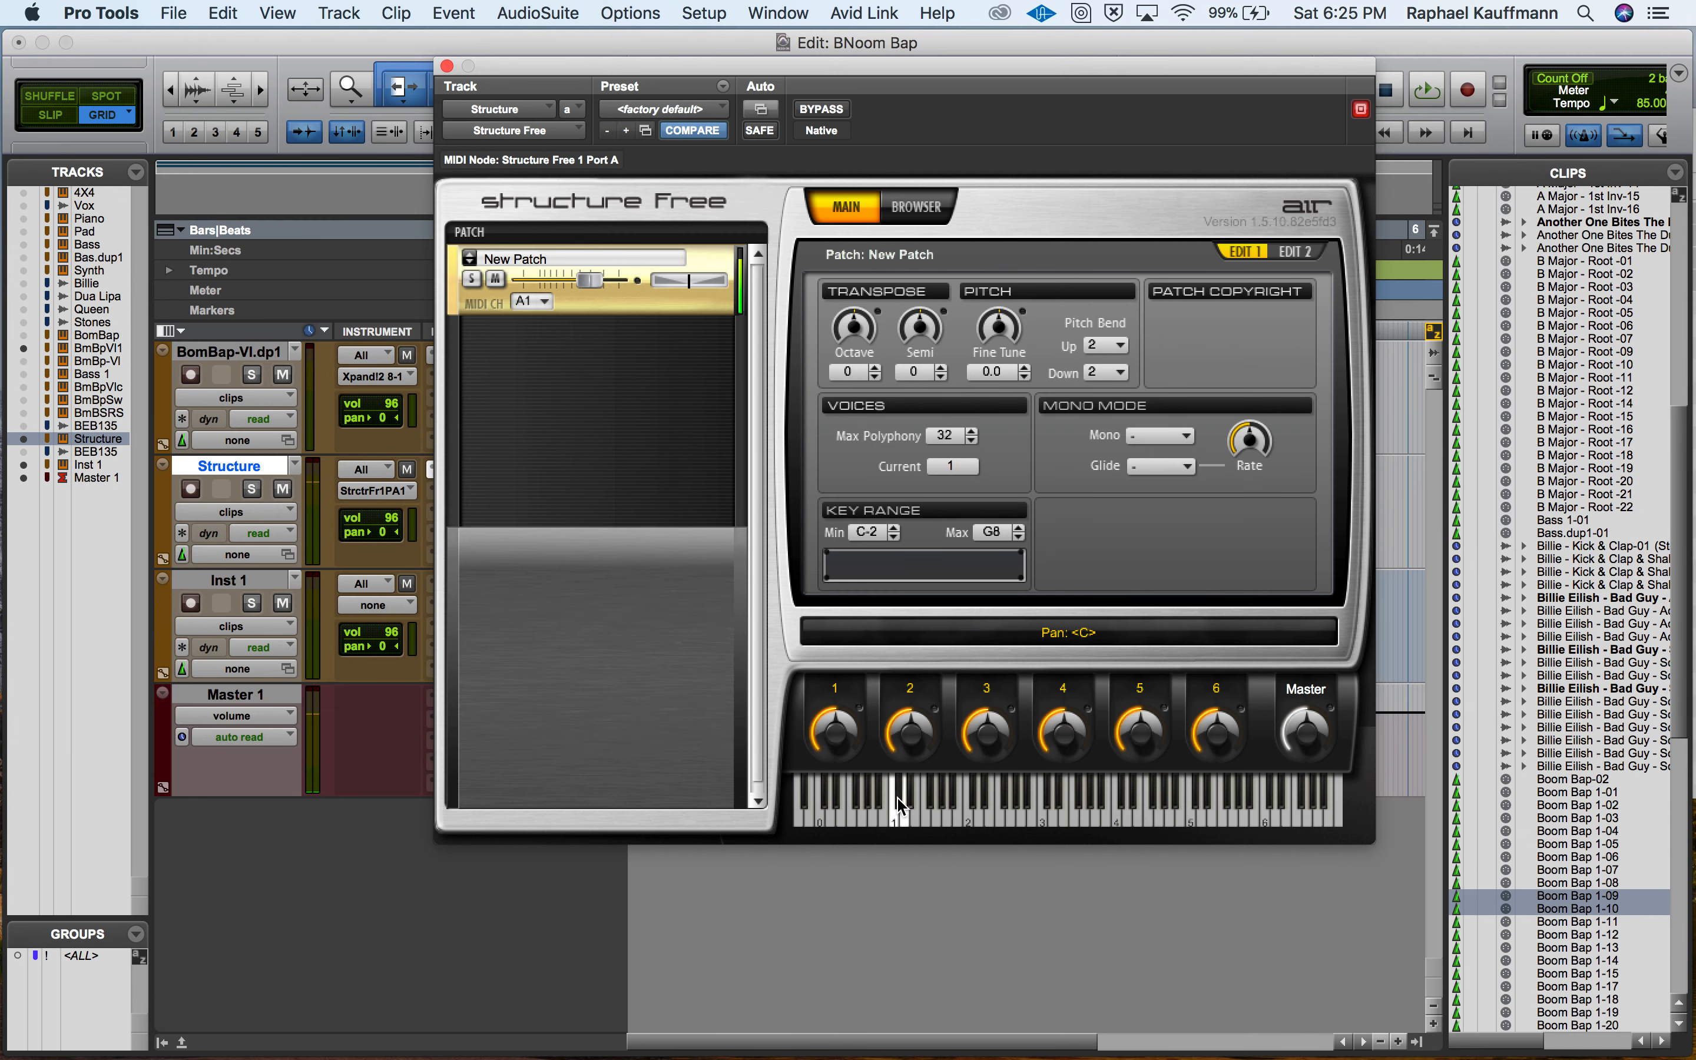
click(904, 814)
click(907, 813)
Close Structure Free, open the Structure track's clip in the MIDI Editor, and move the snare notes from D1 down to C#1.
click(447, 66)
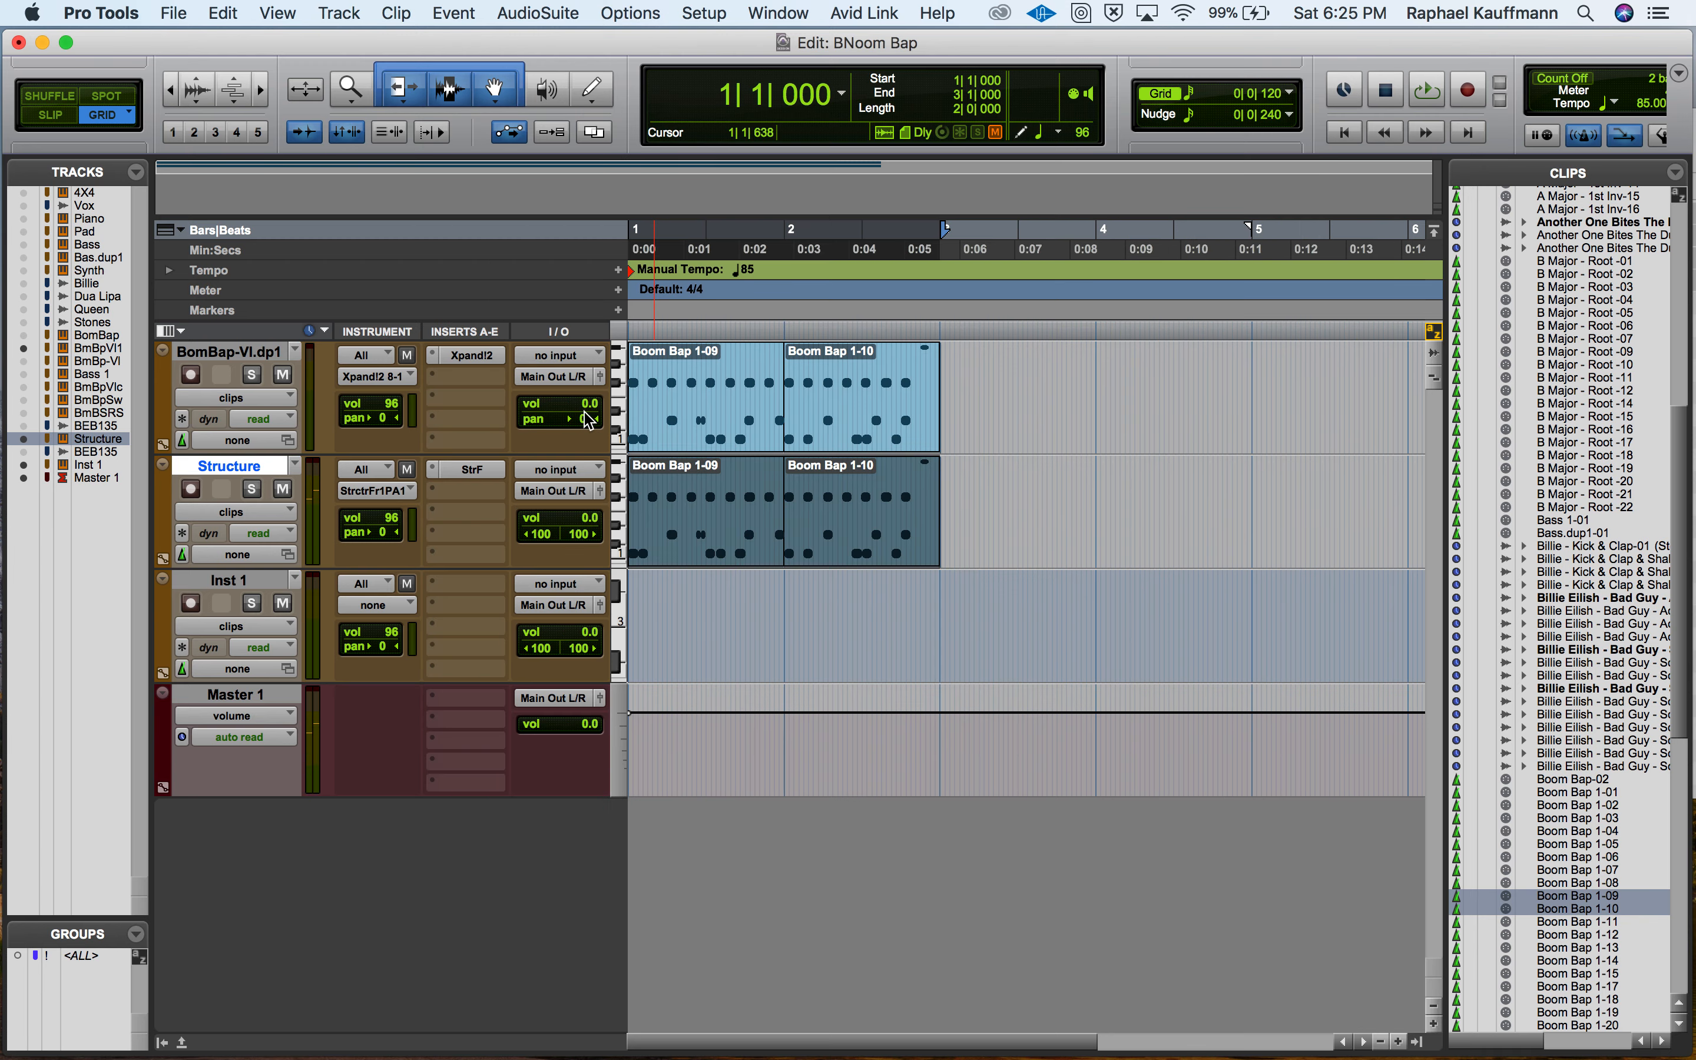
double_click(690, 559)
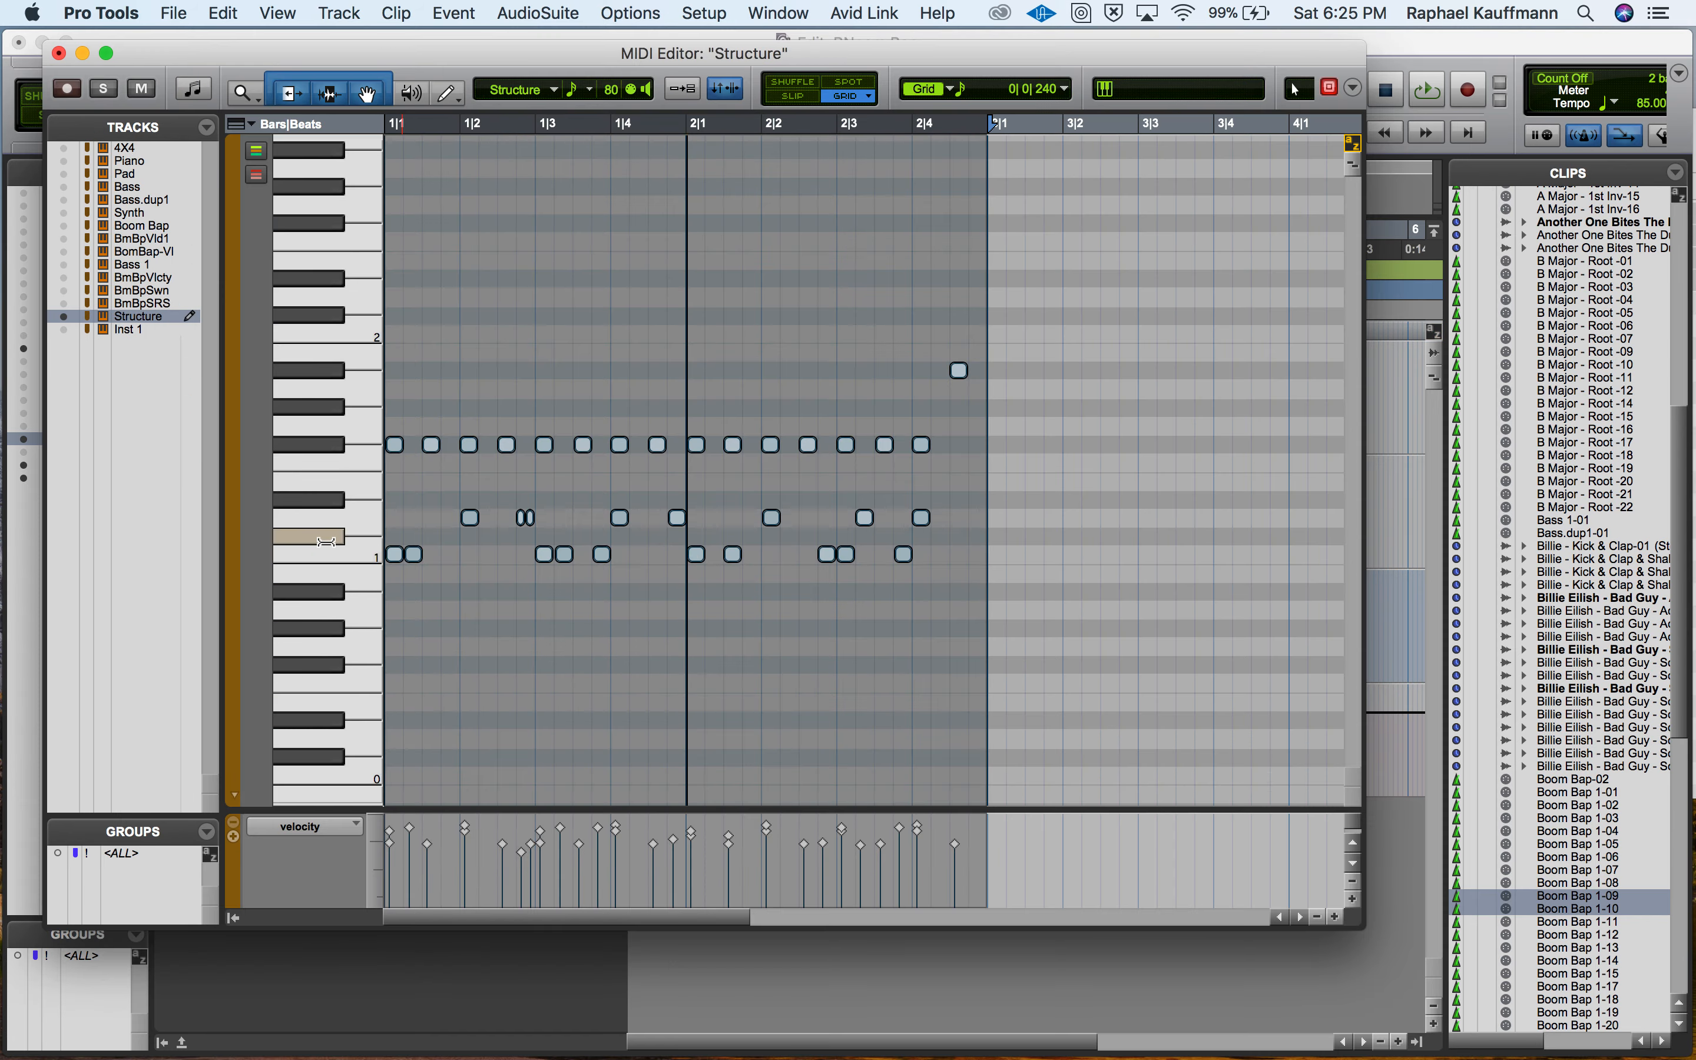
click(328, 560)
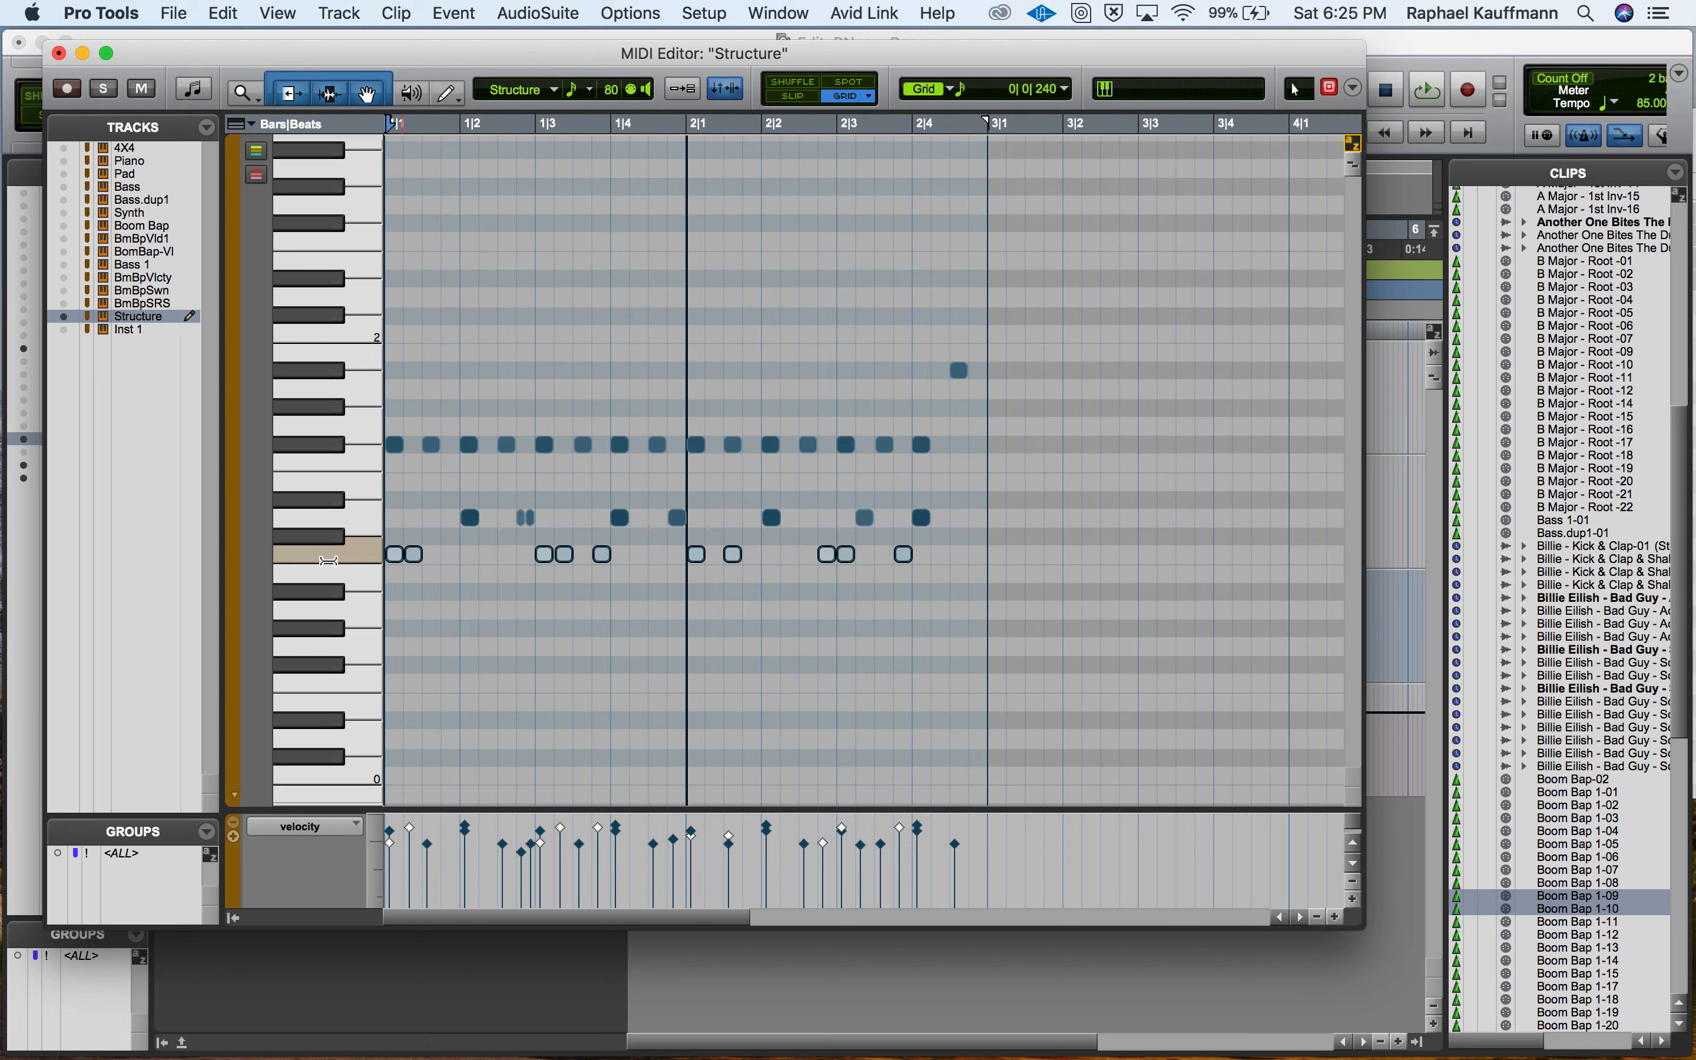
click(343, 519)
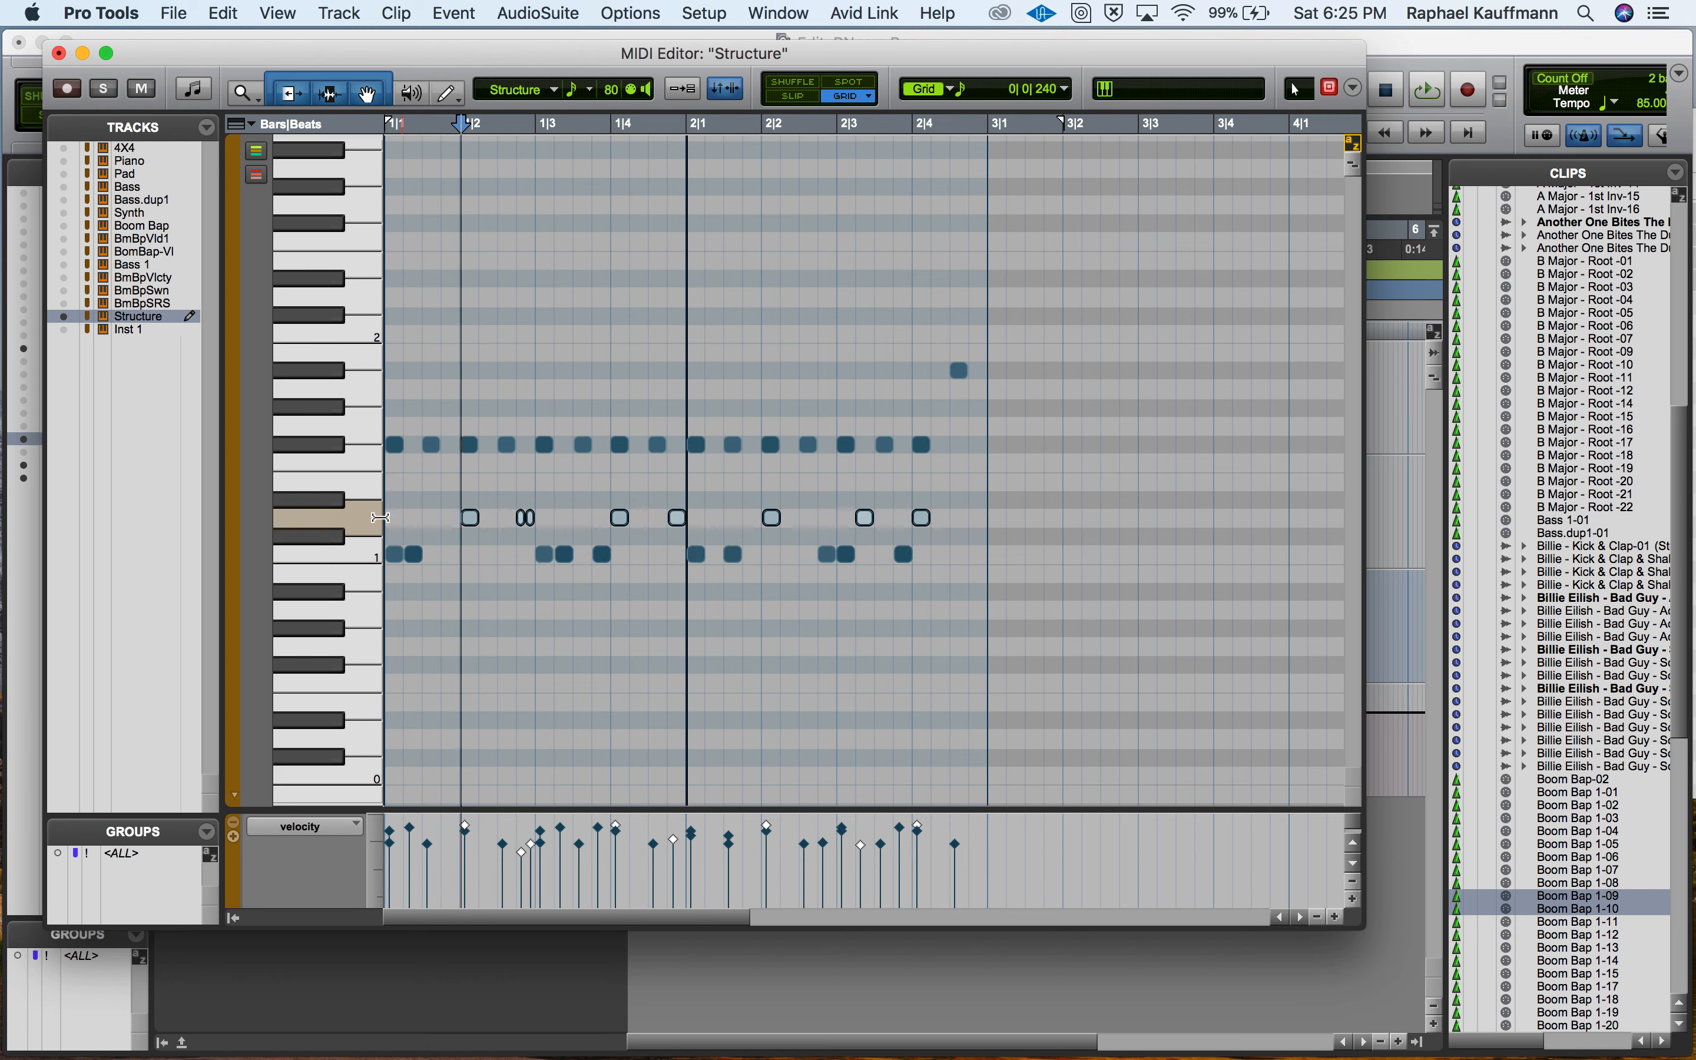
drag(476, 531, 476, 551)
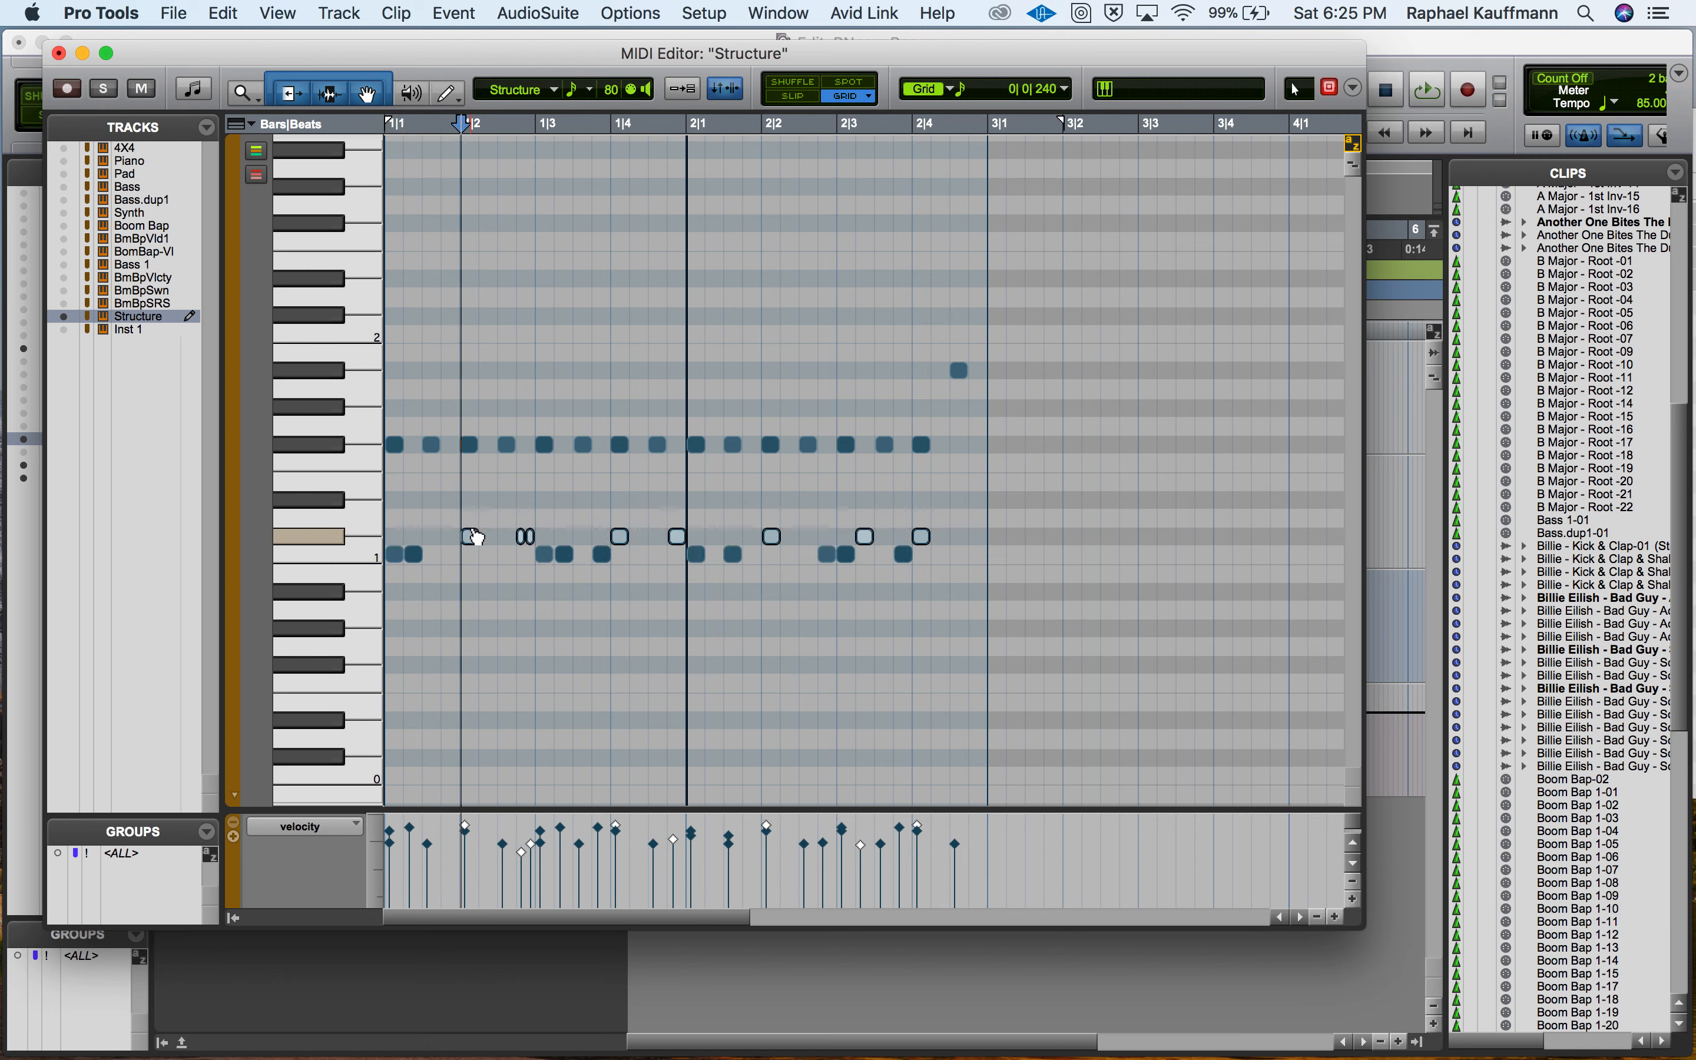
Move all closed hi-hat notes down to D1 and the single open hi-hat note down to D#1.
click(309, 444)
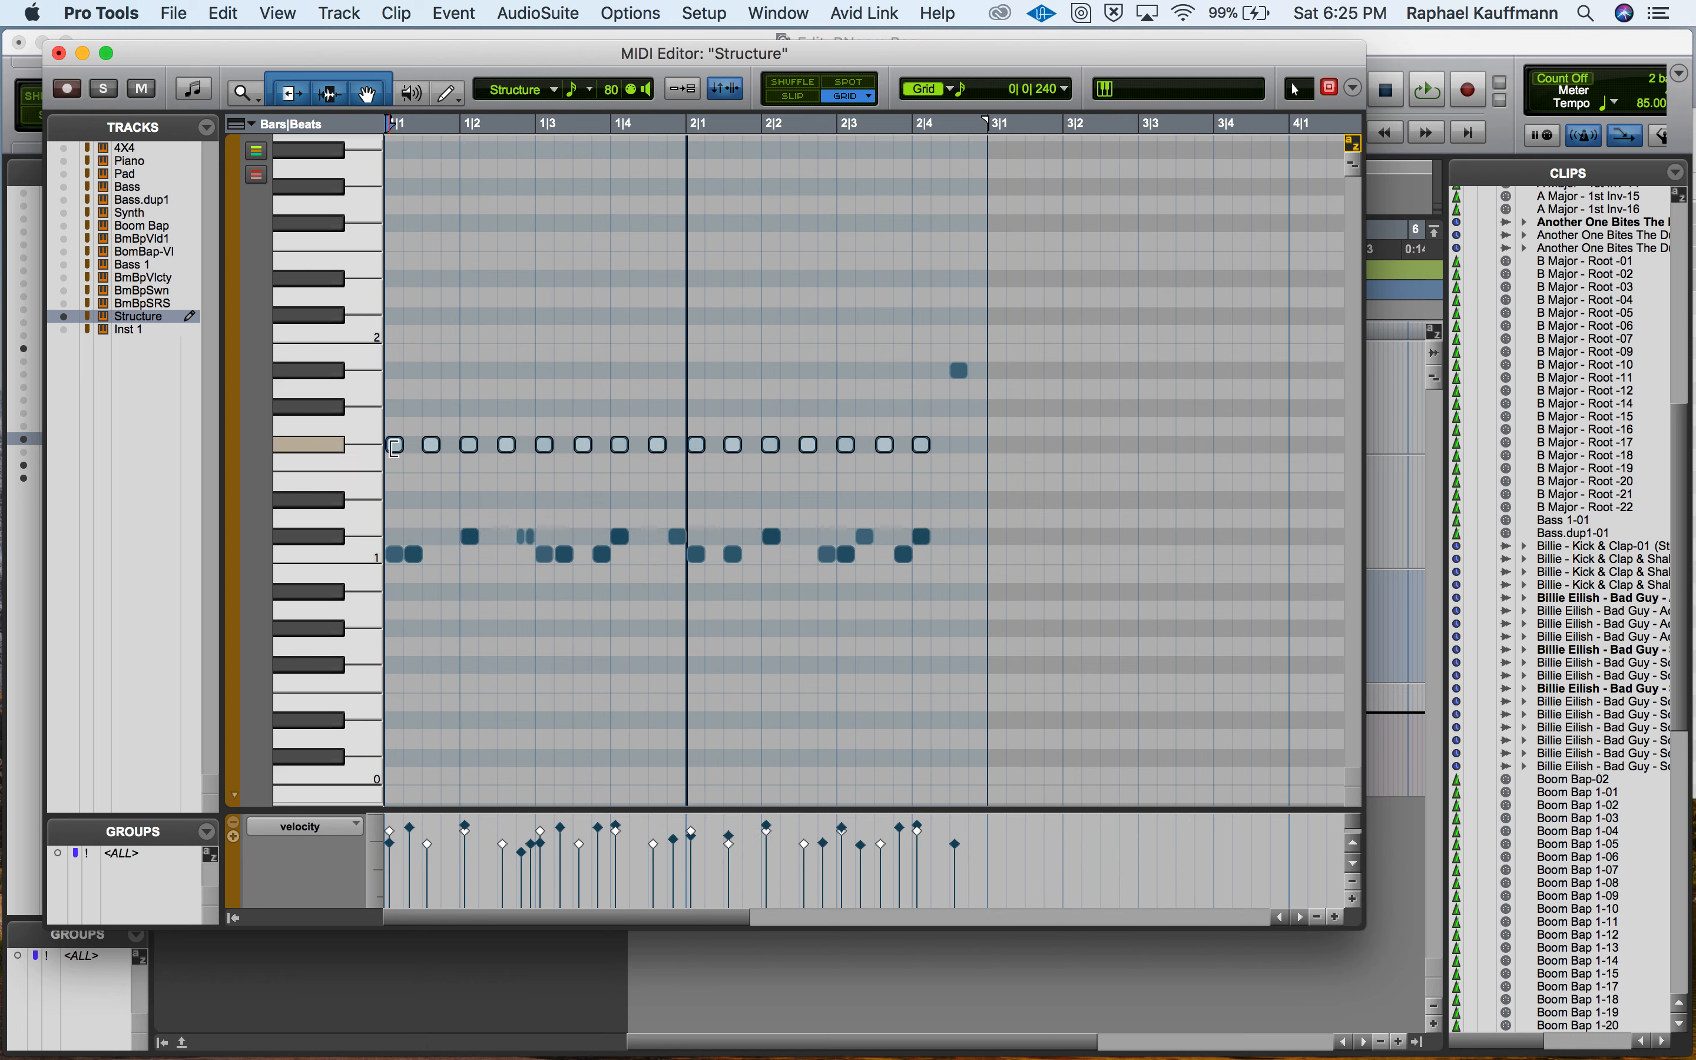
key(Down)
key(Down)
key(Down)
key(Down)
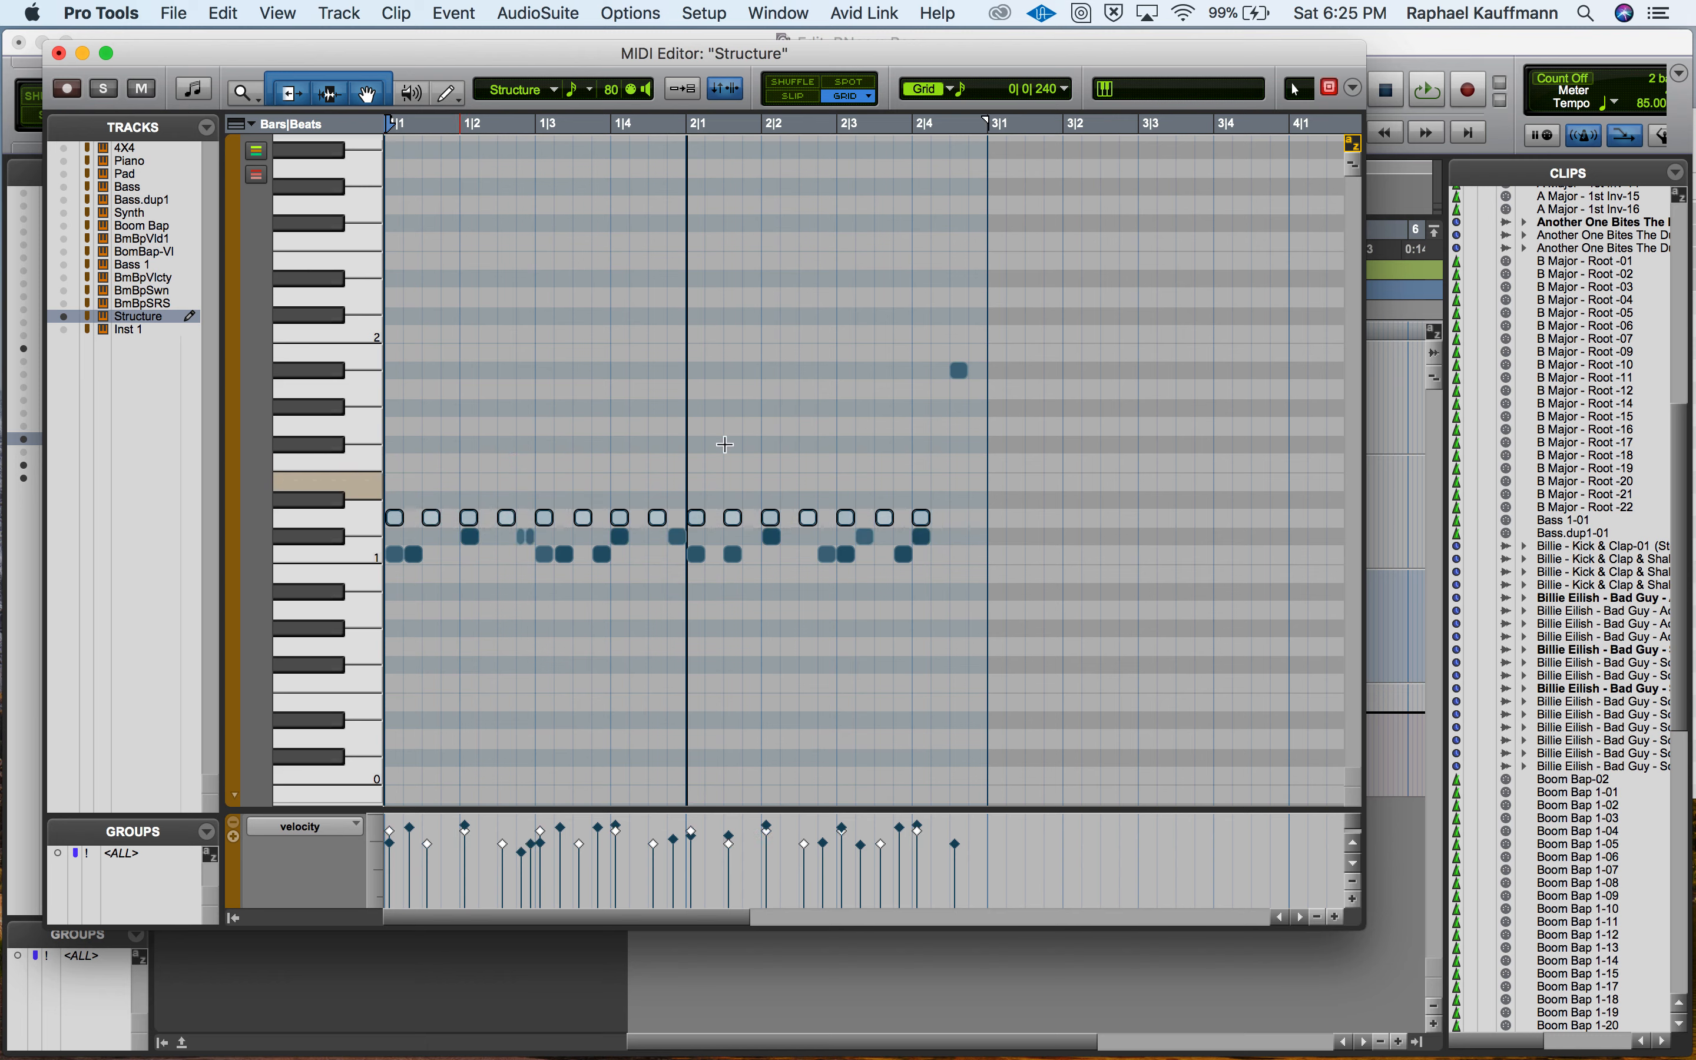
drag(959, 370, 961, 502)
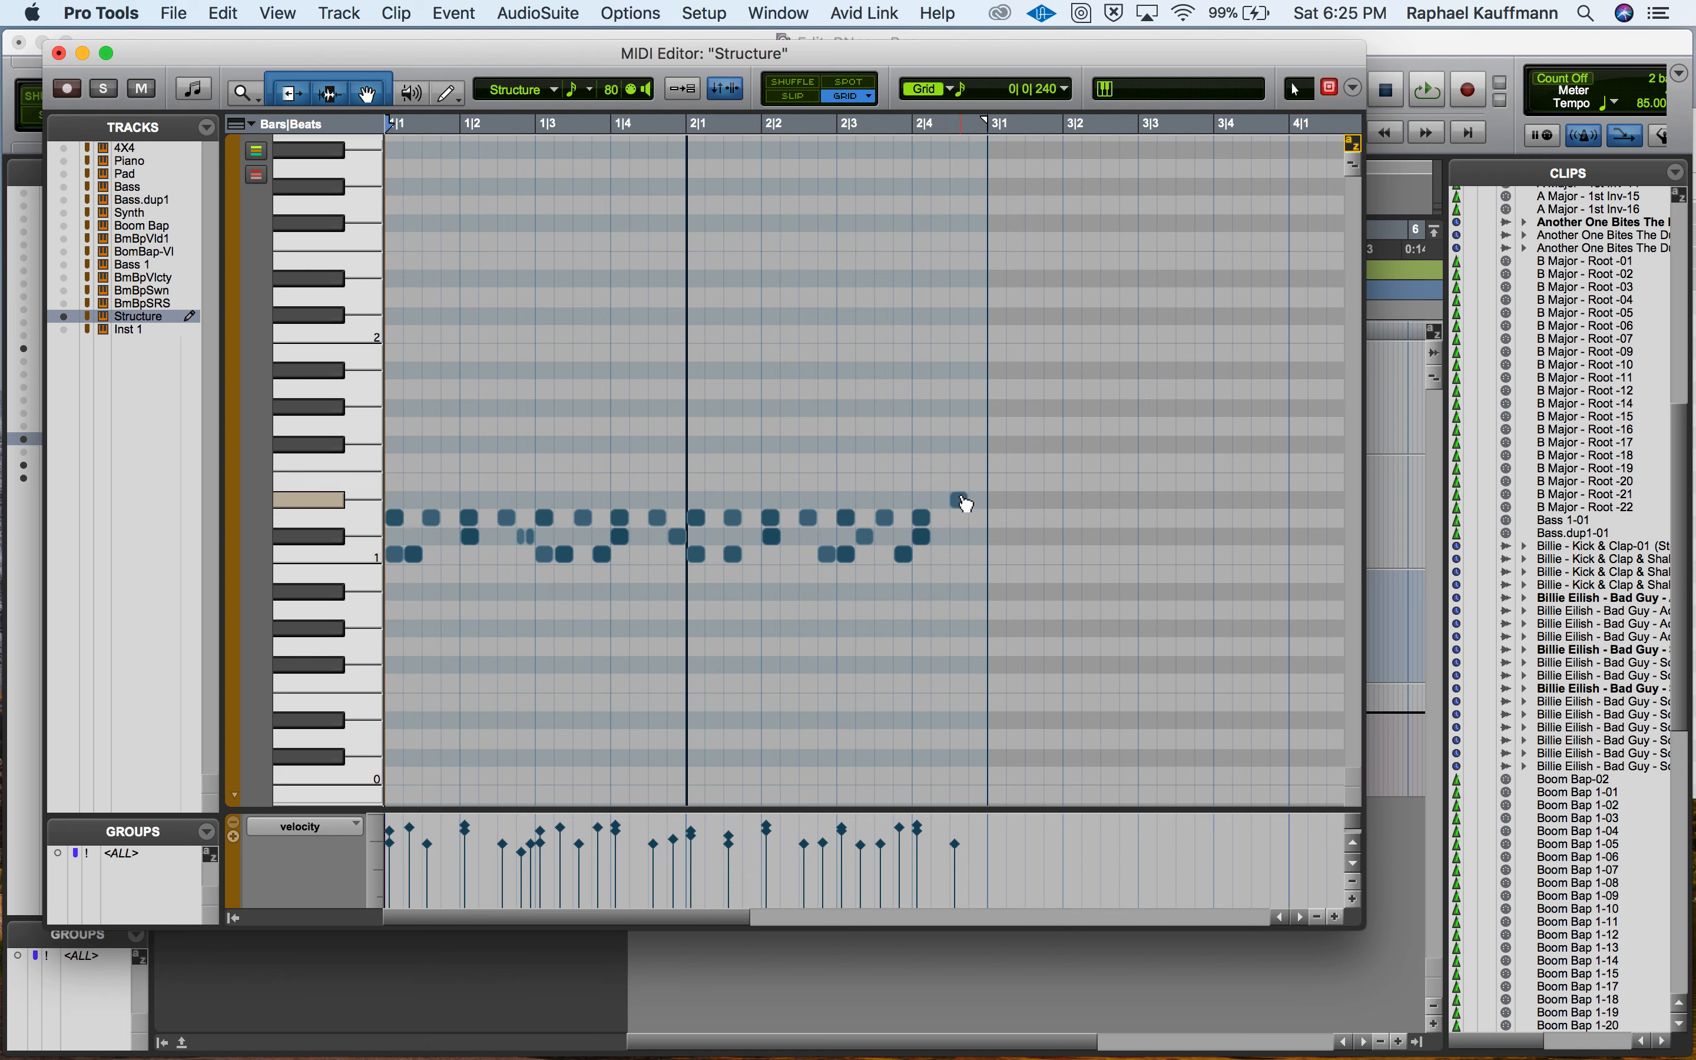
Play back the remapped beat in the MIDI Editor and close the editor.
key(space)
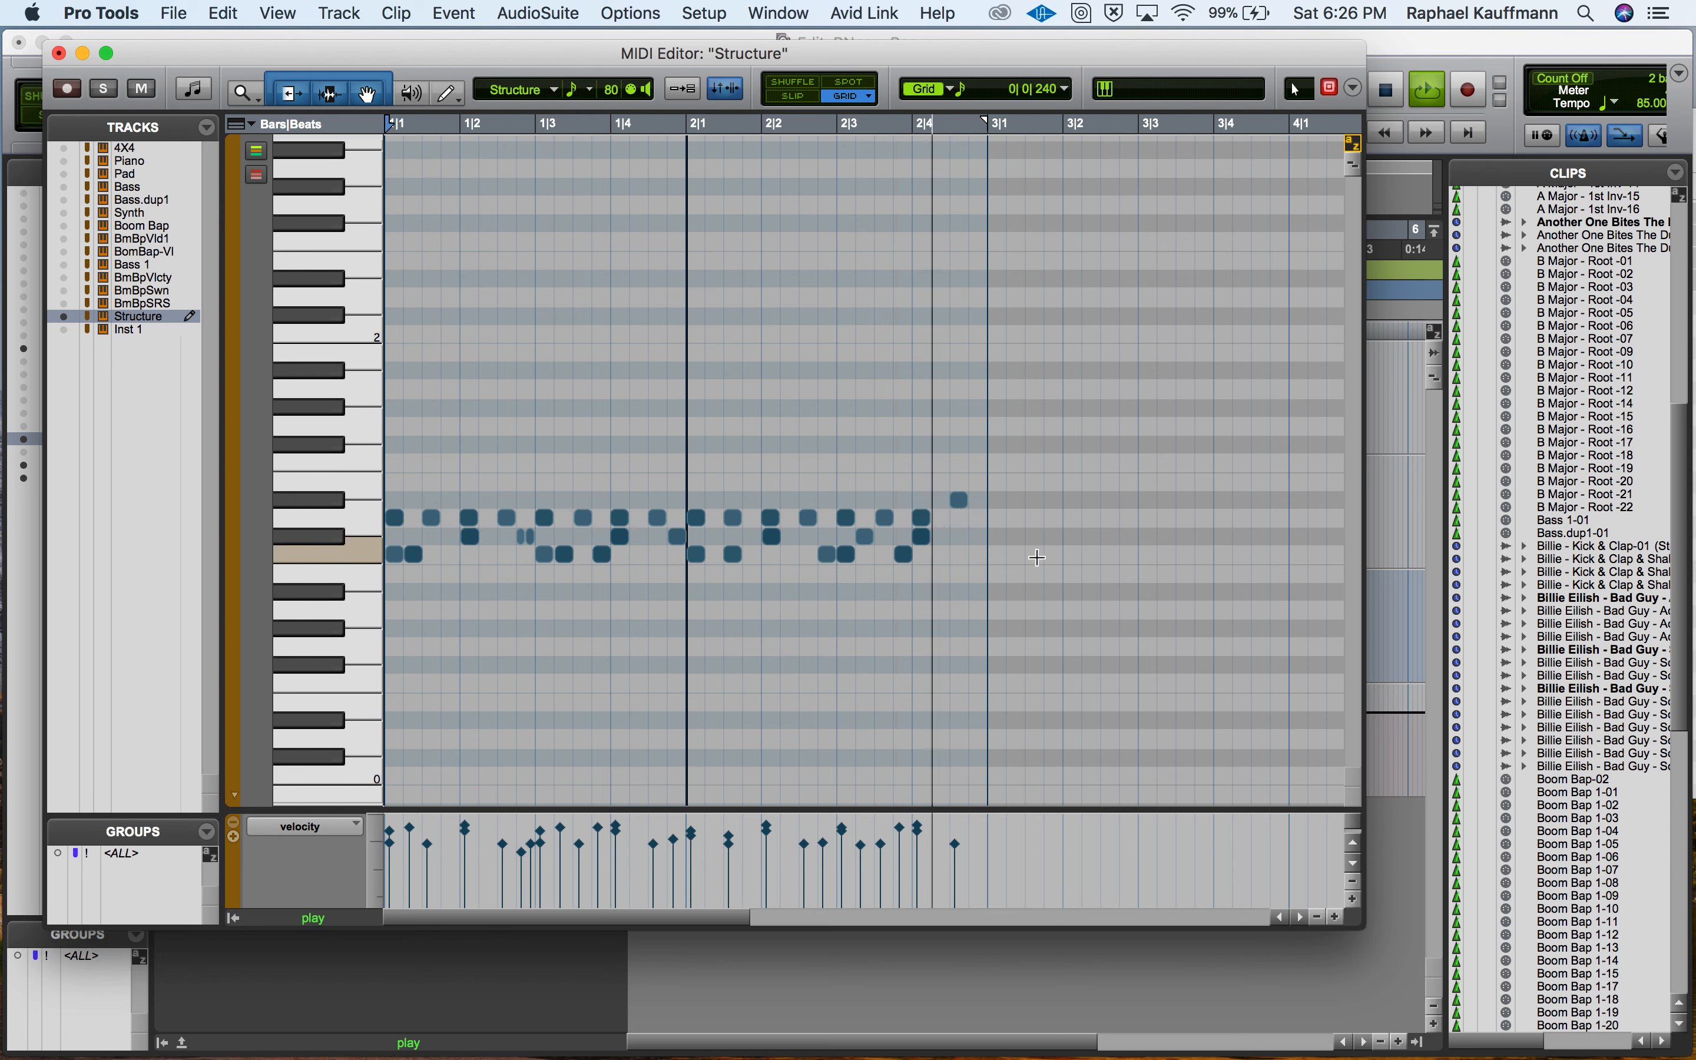
key(space)
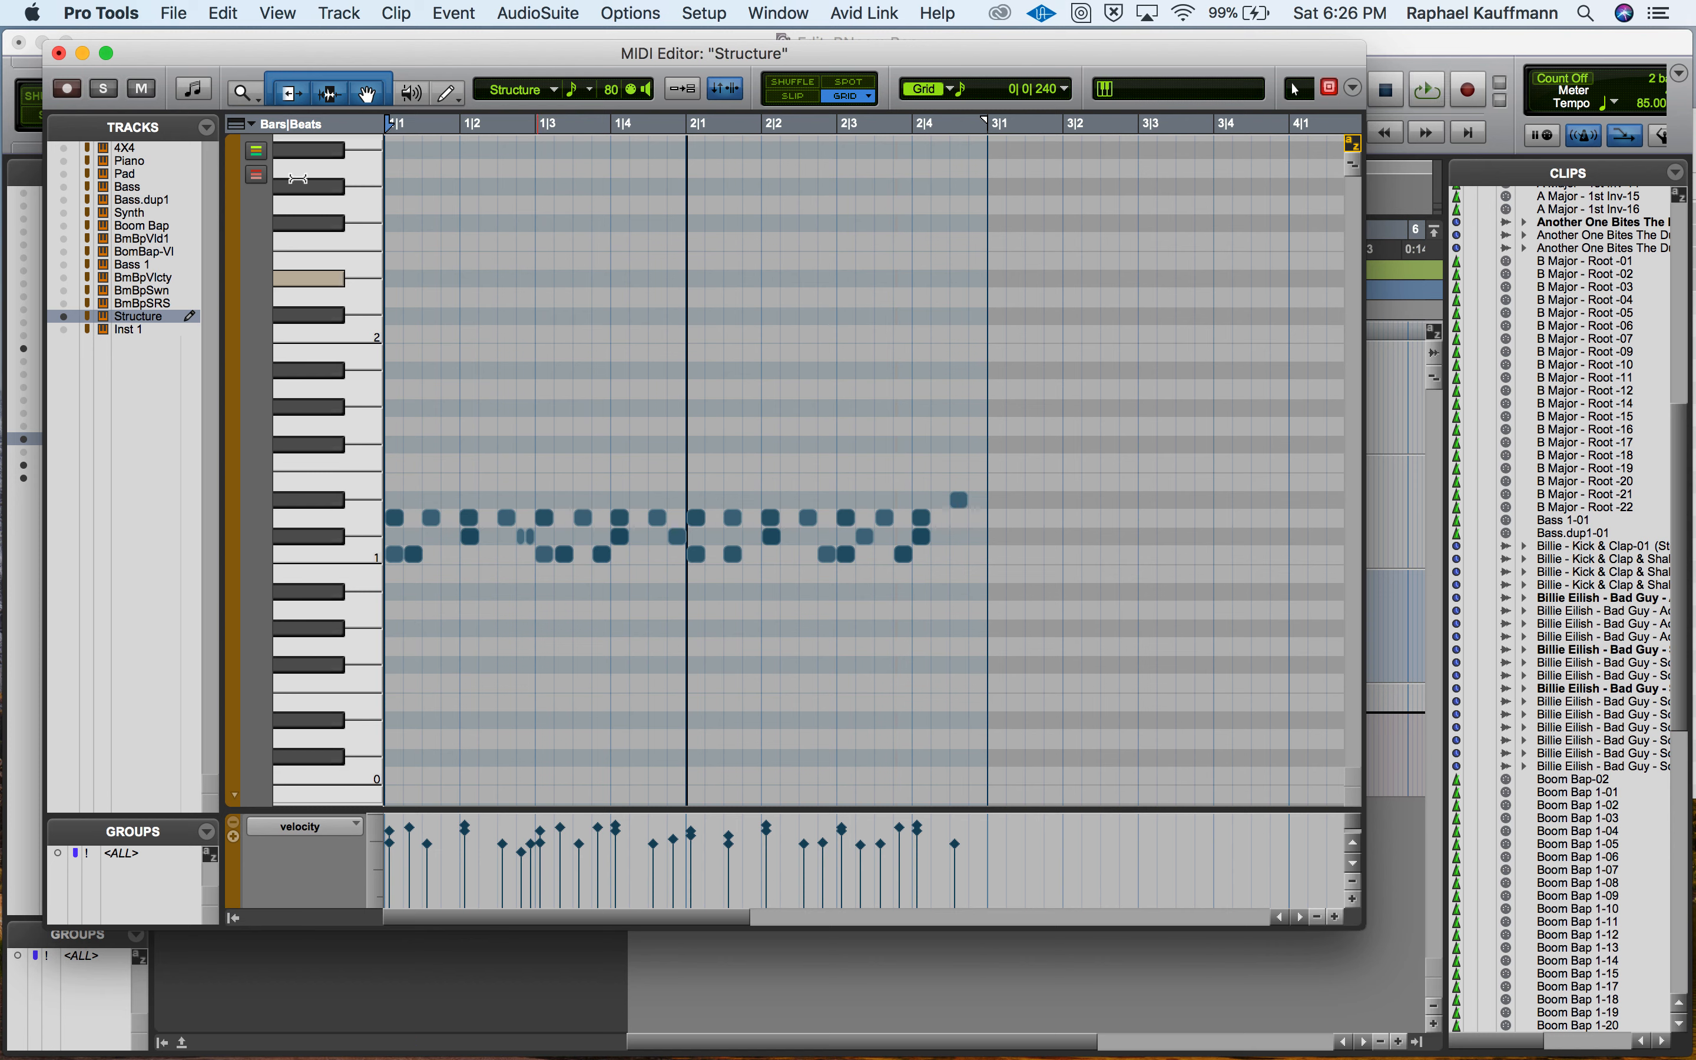
click(59, 52)
Mute the BomBap-VI.dp1 track and play both clips on the Structure track.
click(282, 376)
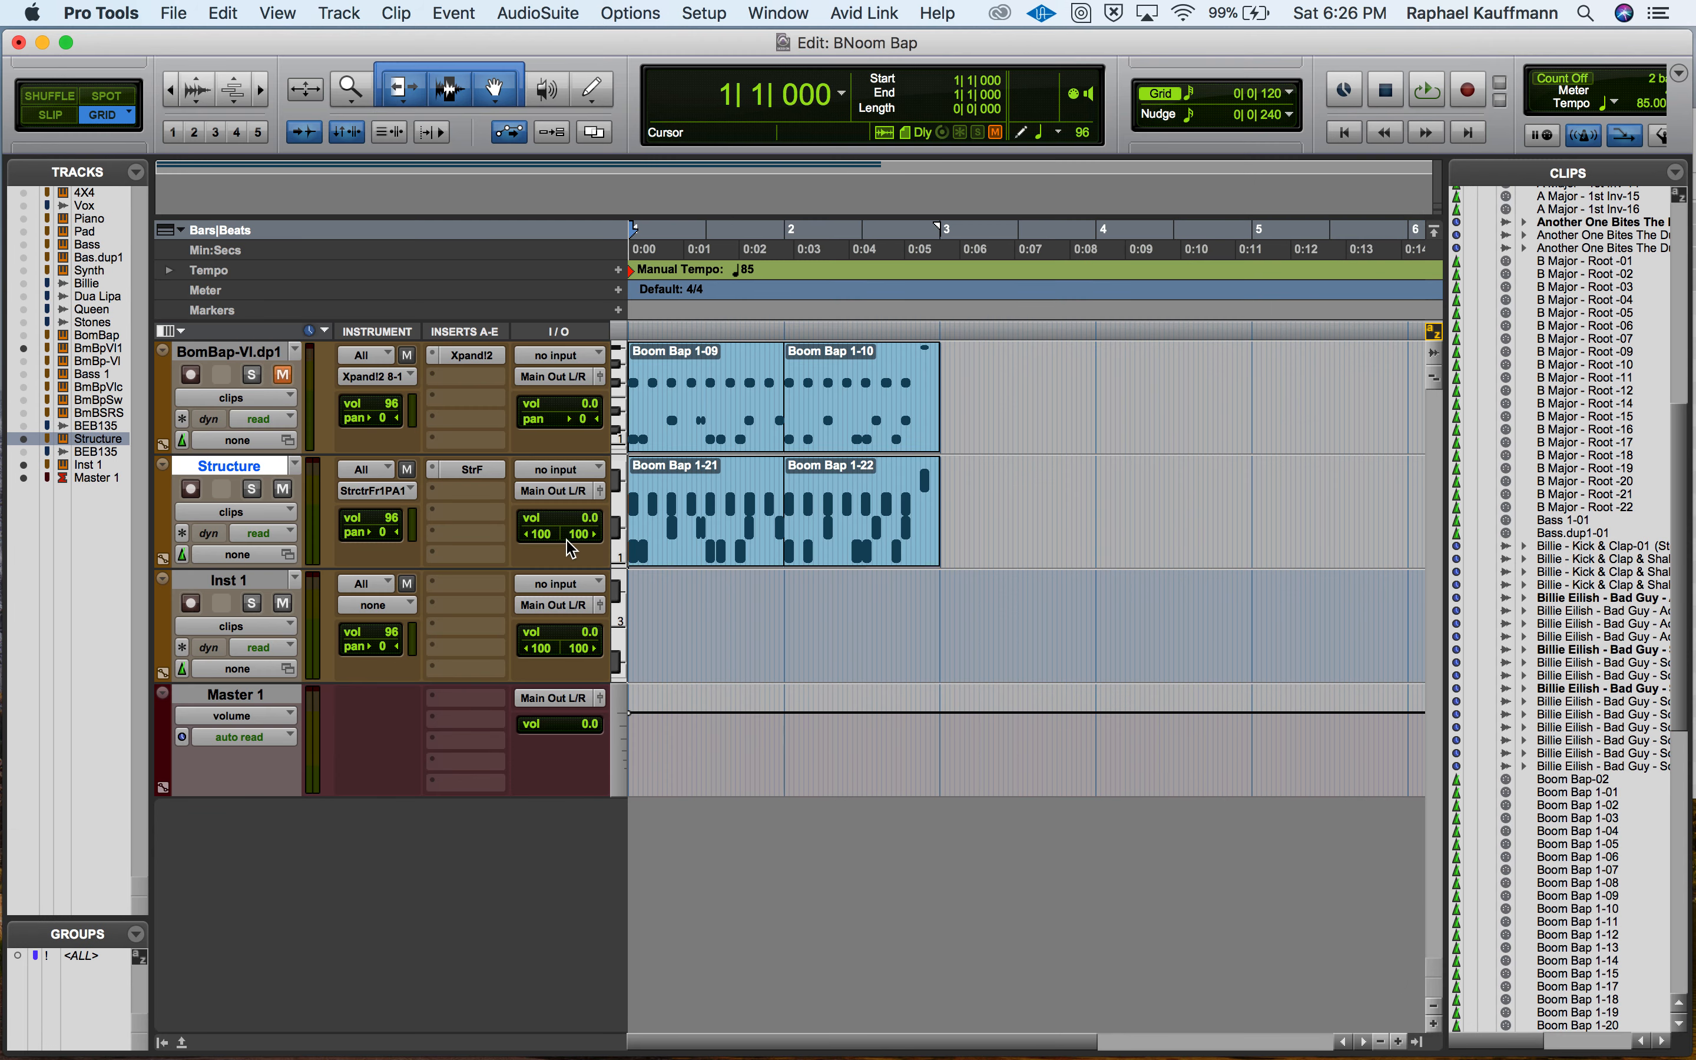
click(710, 540)
drag(783, 531, 782, 531)
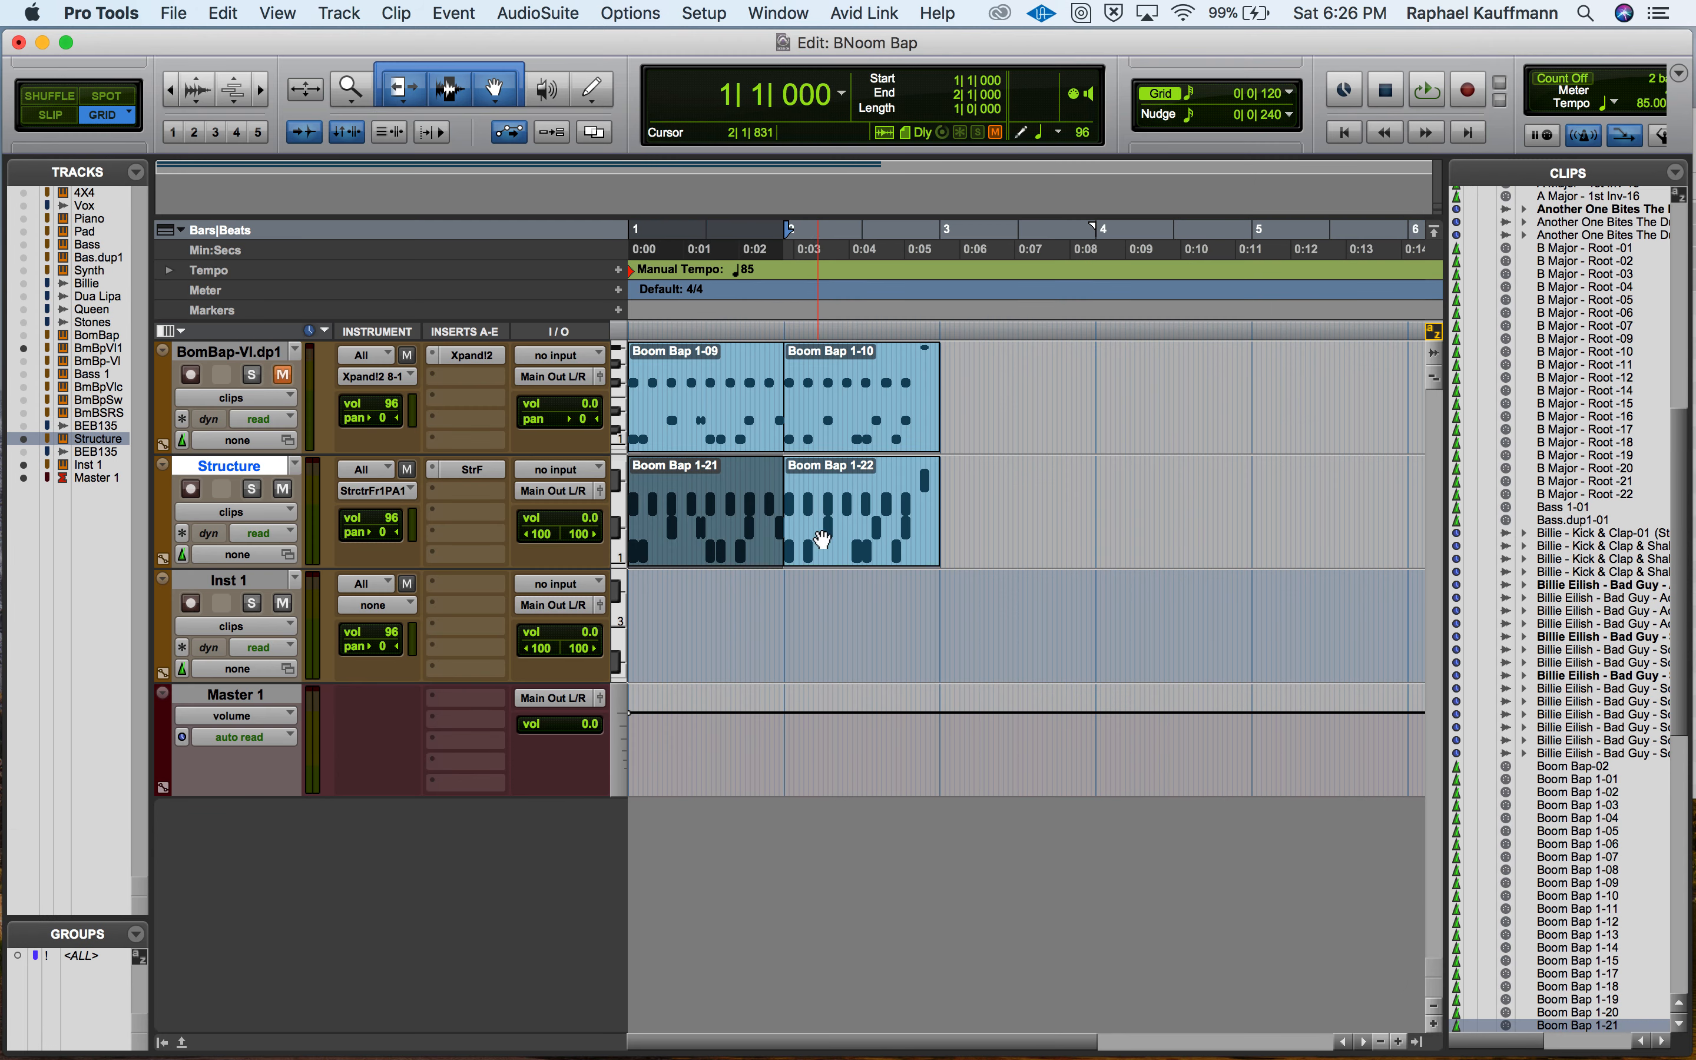
shift+click(838, 540)
key(space)
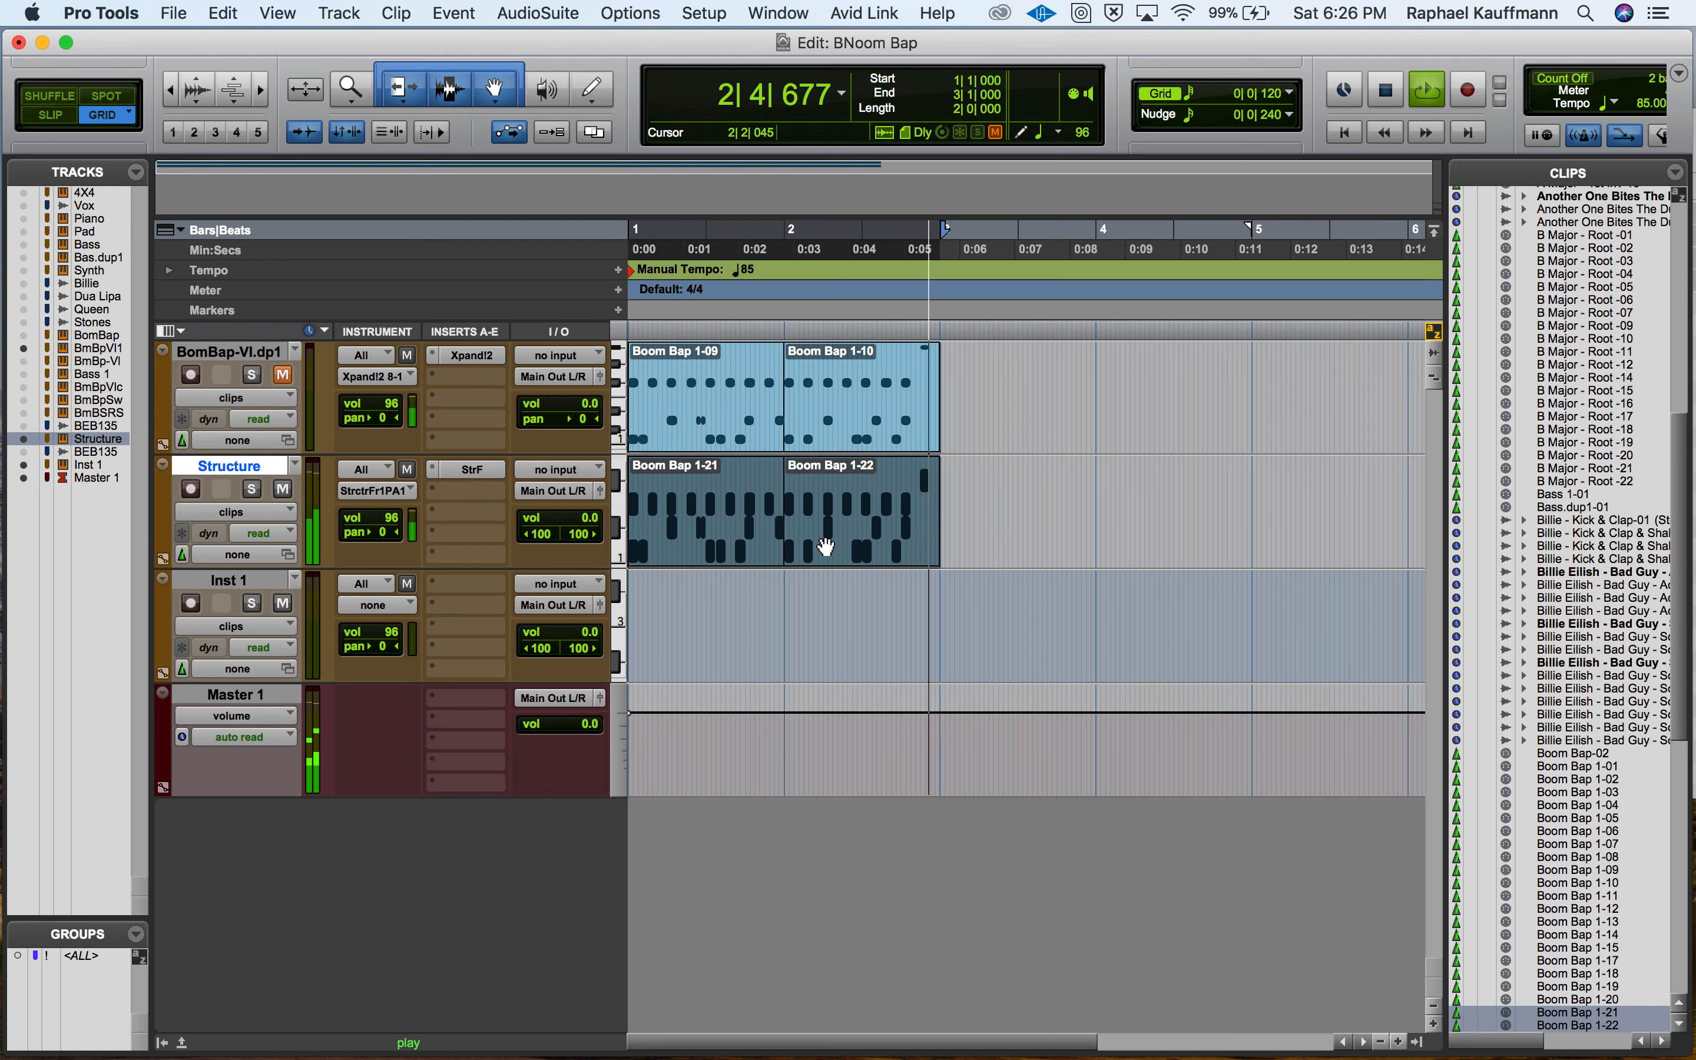
key(space)
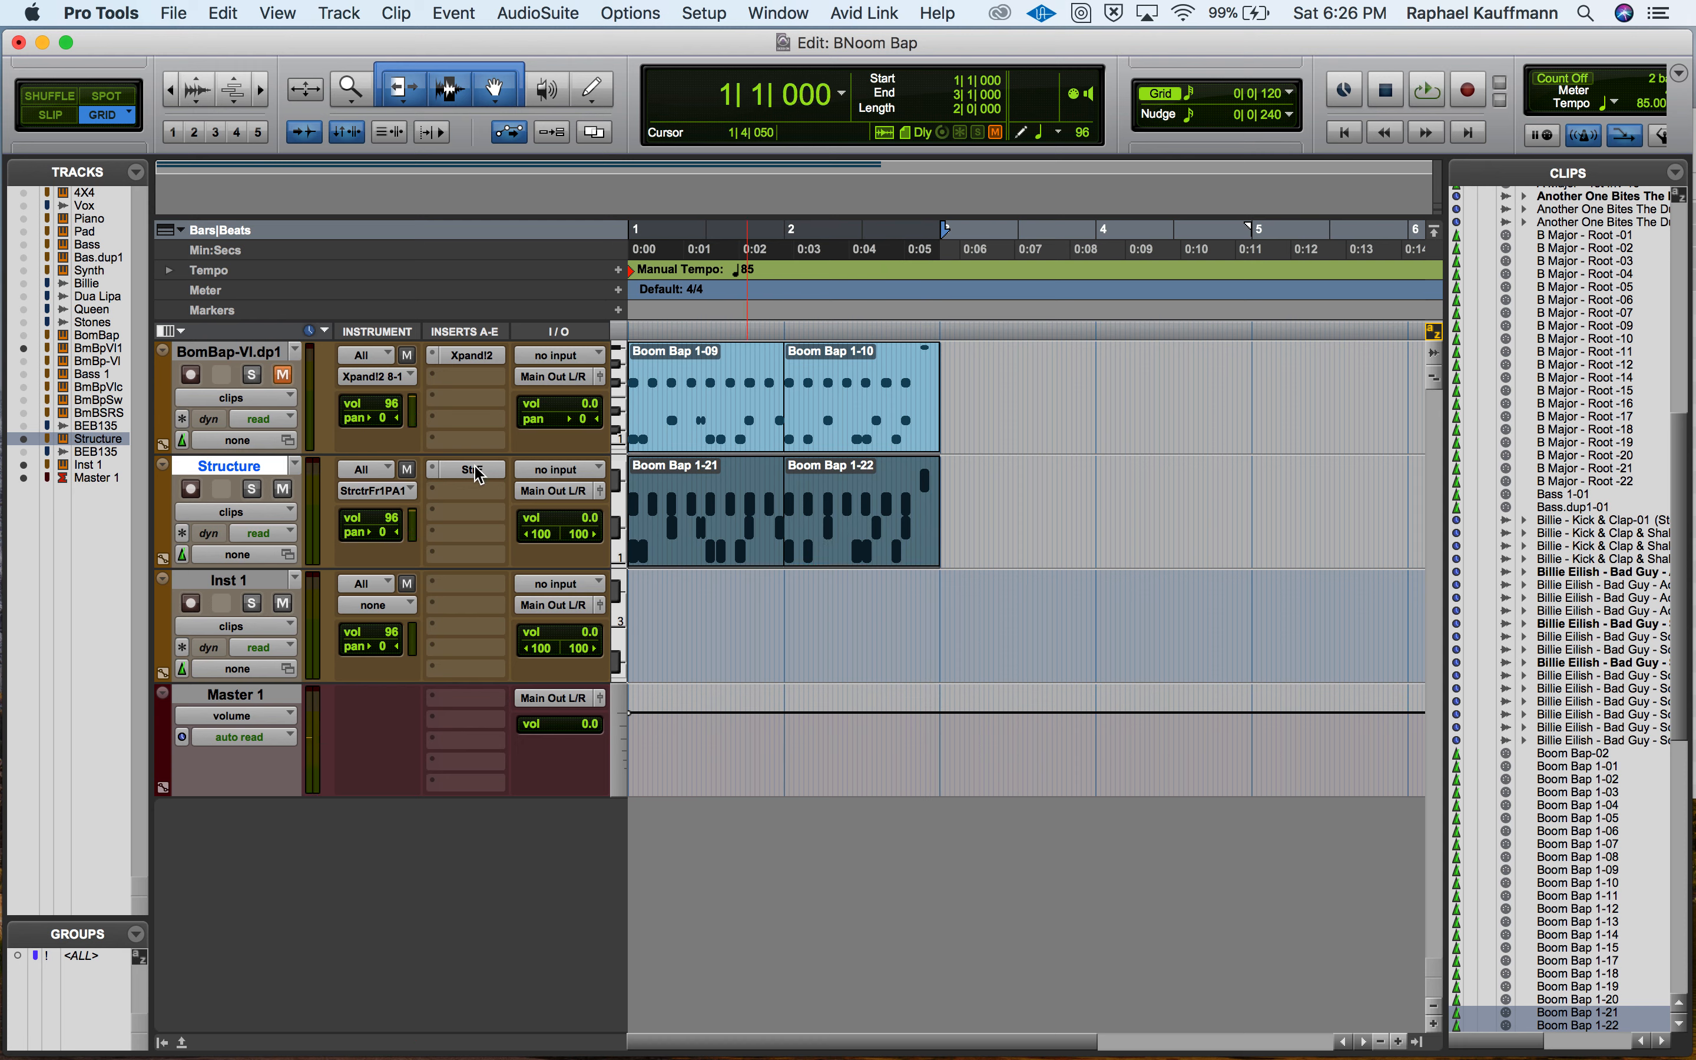
Copy the Structure Free insert to the Inst 1 track, open the copy and cut its New Patch.
drag(471, 471, 465, 585)
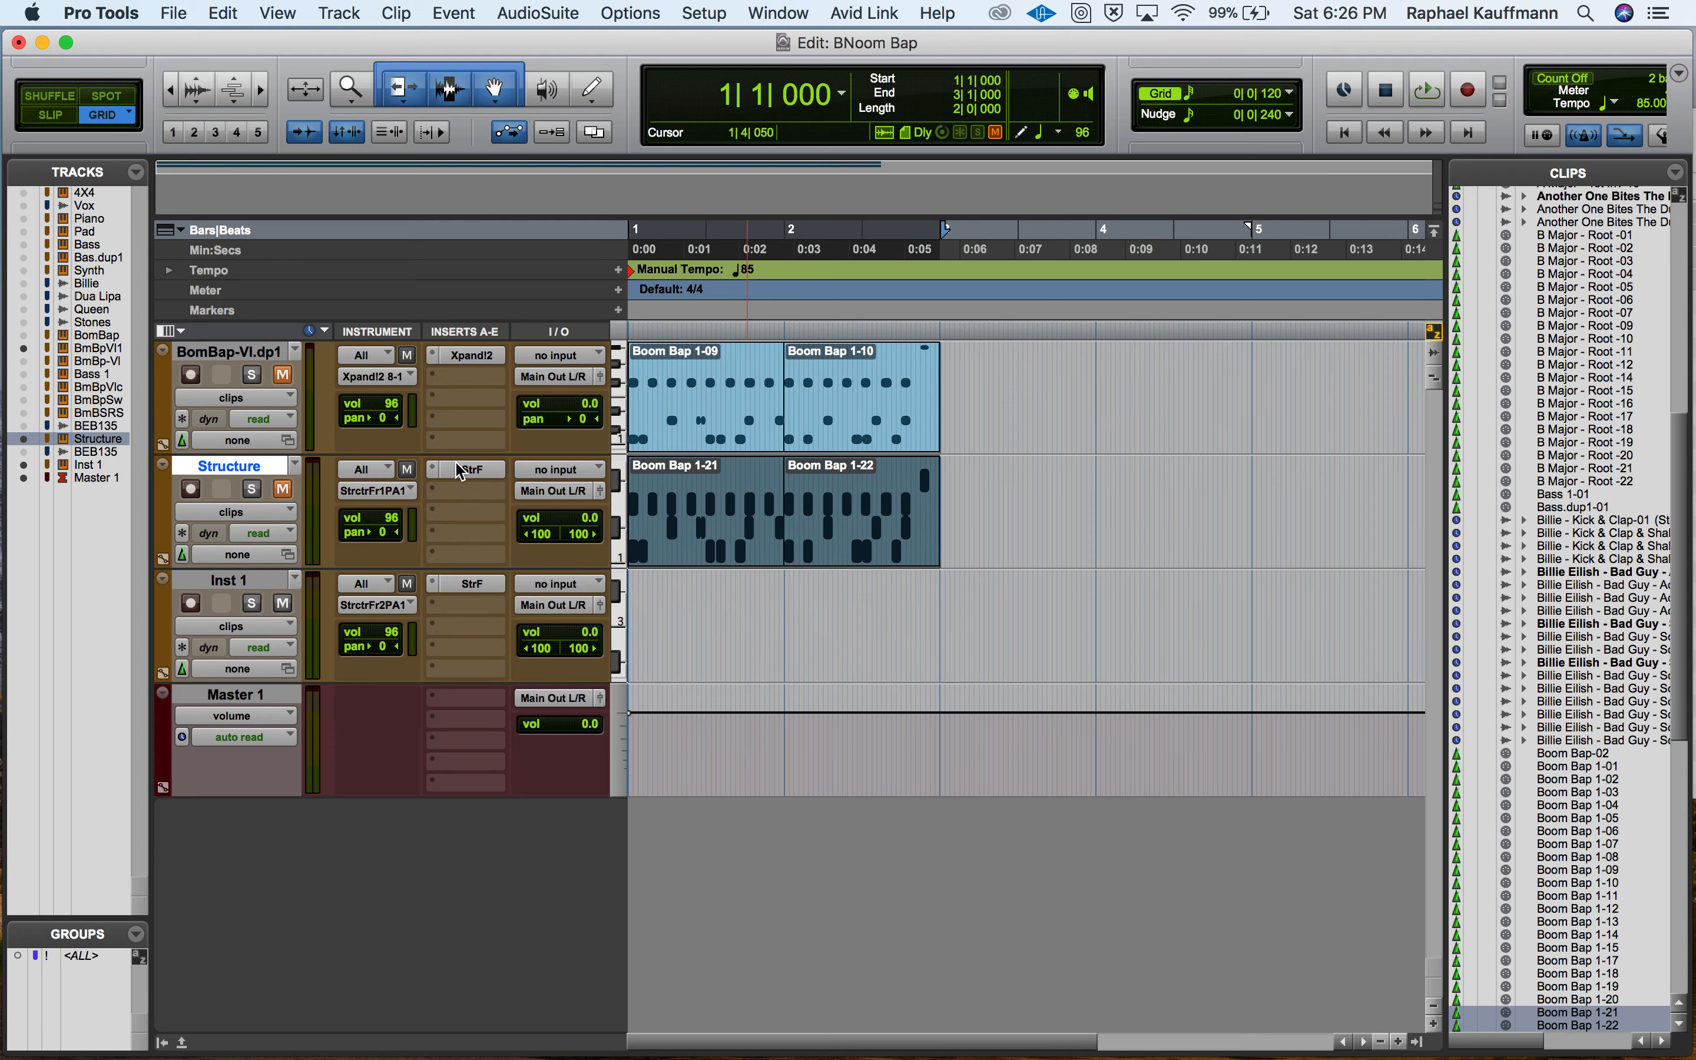
click(481, 588)
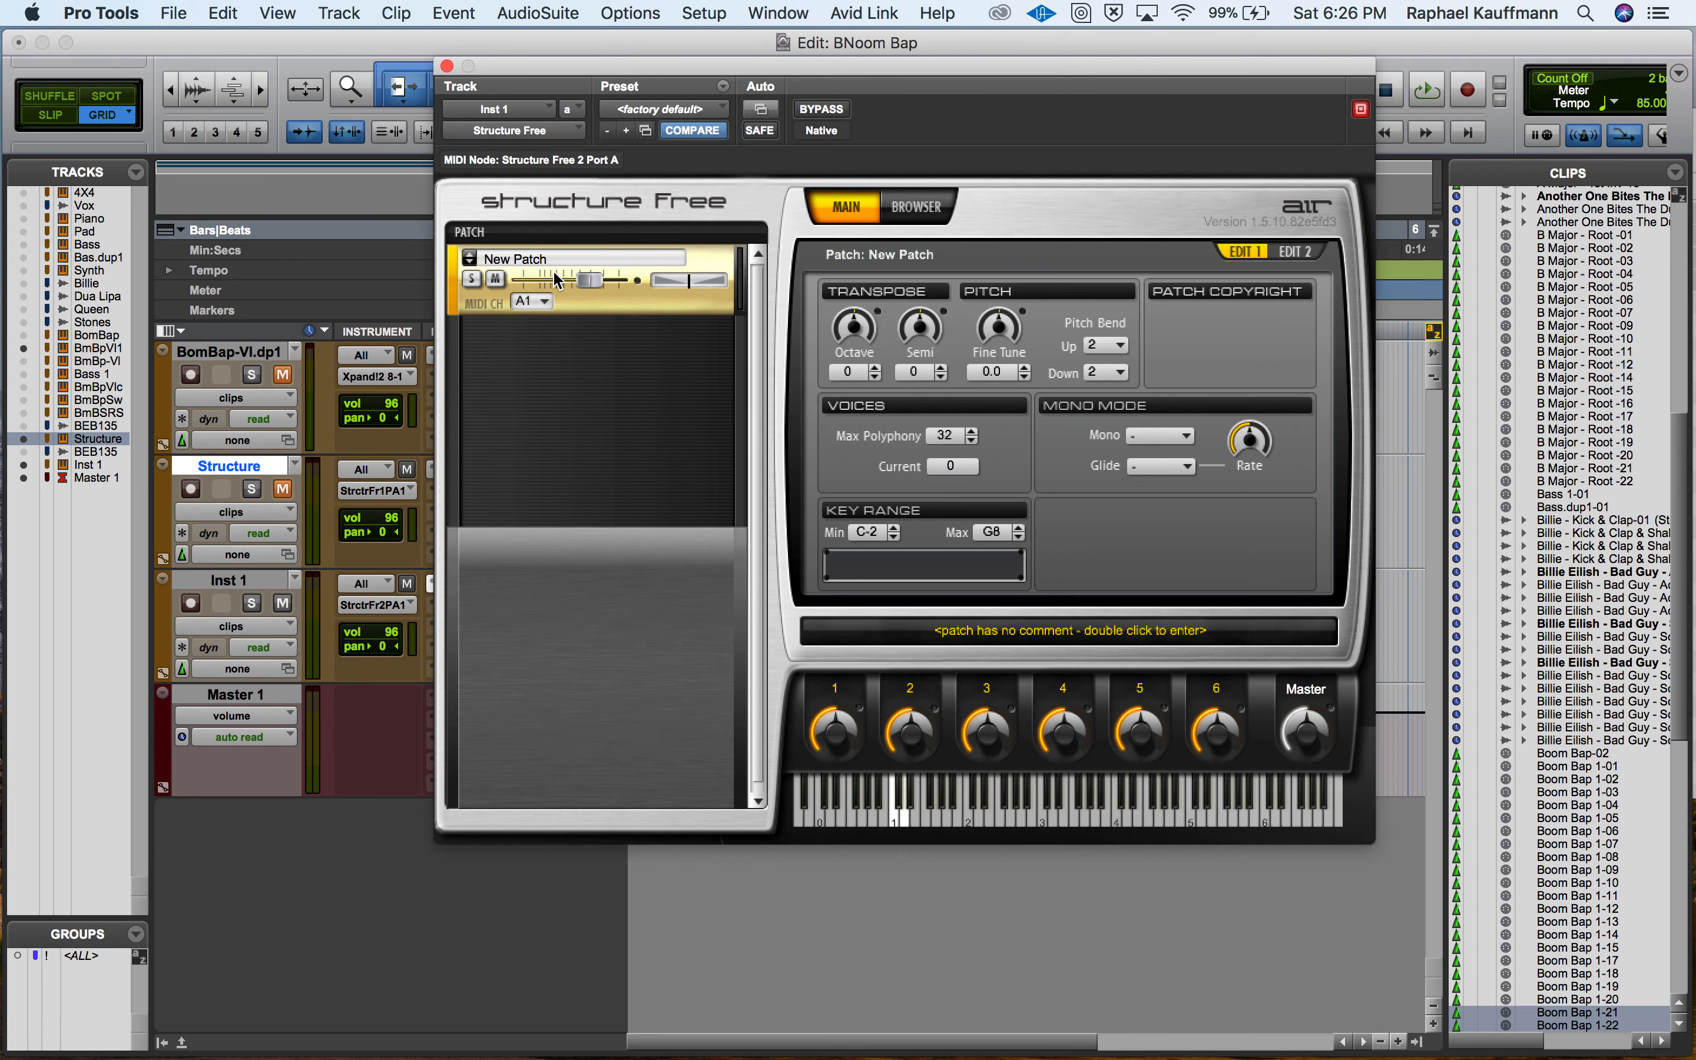
right_click(495, 254)
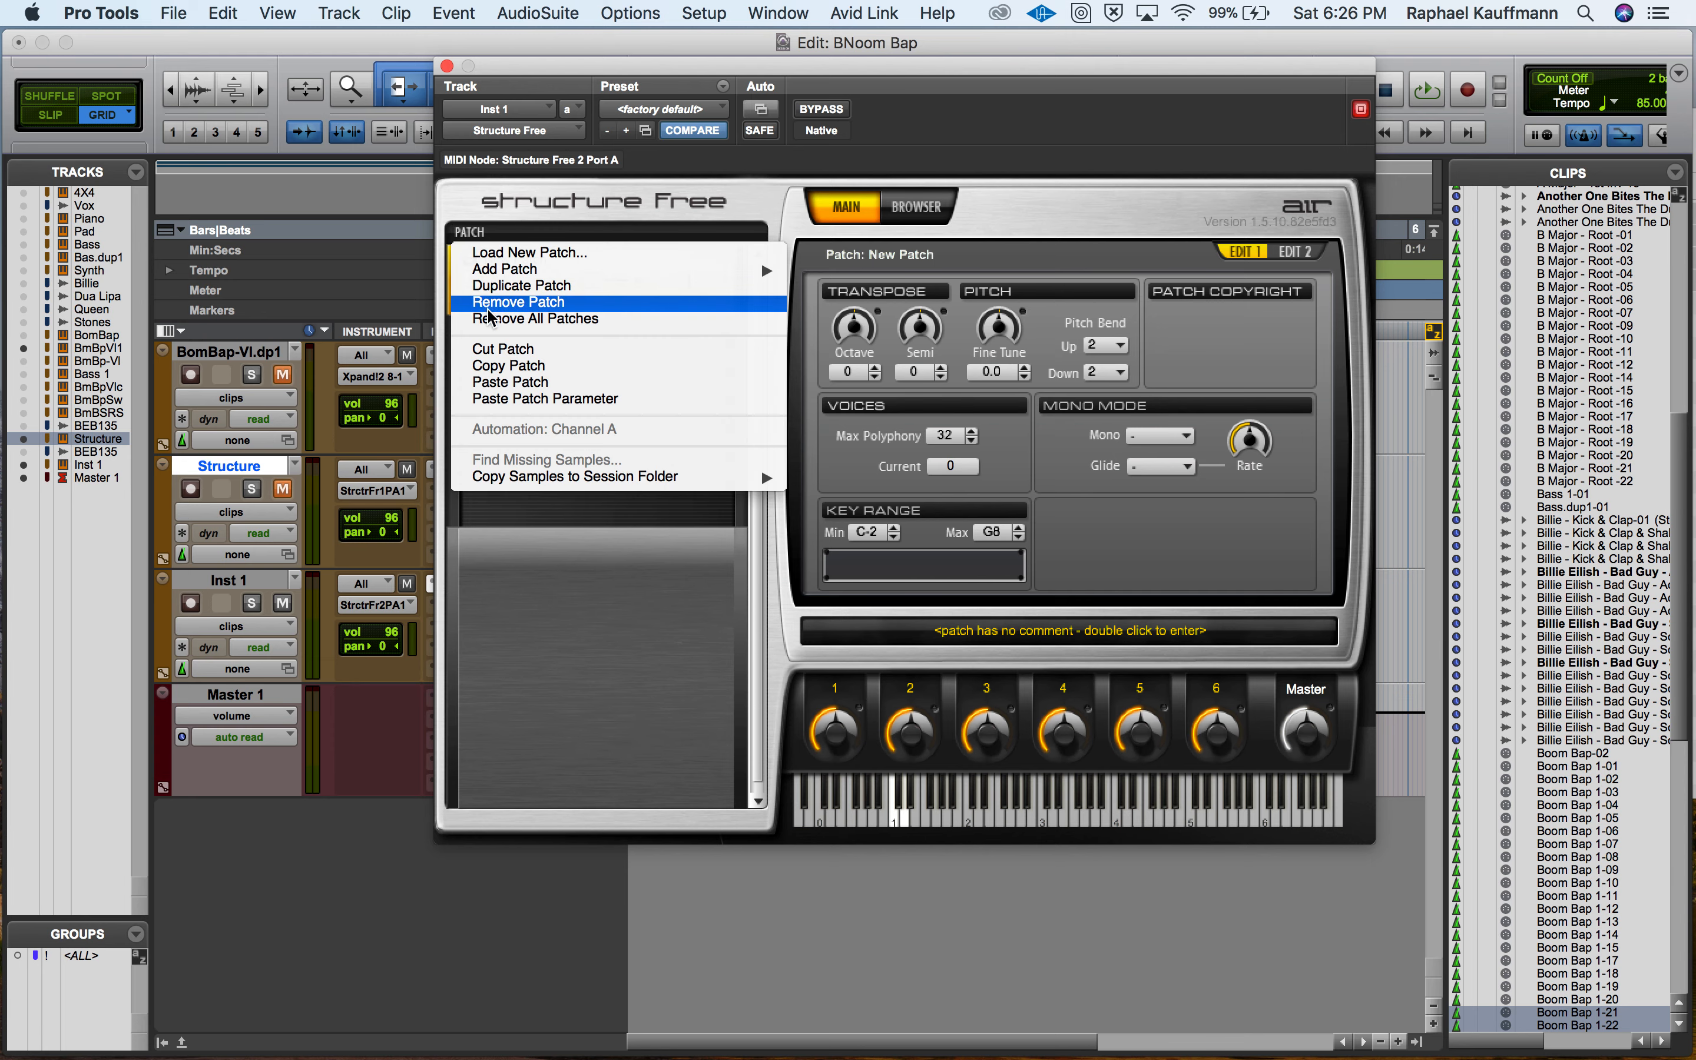
click(495, 349)
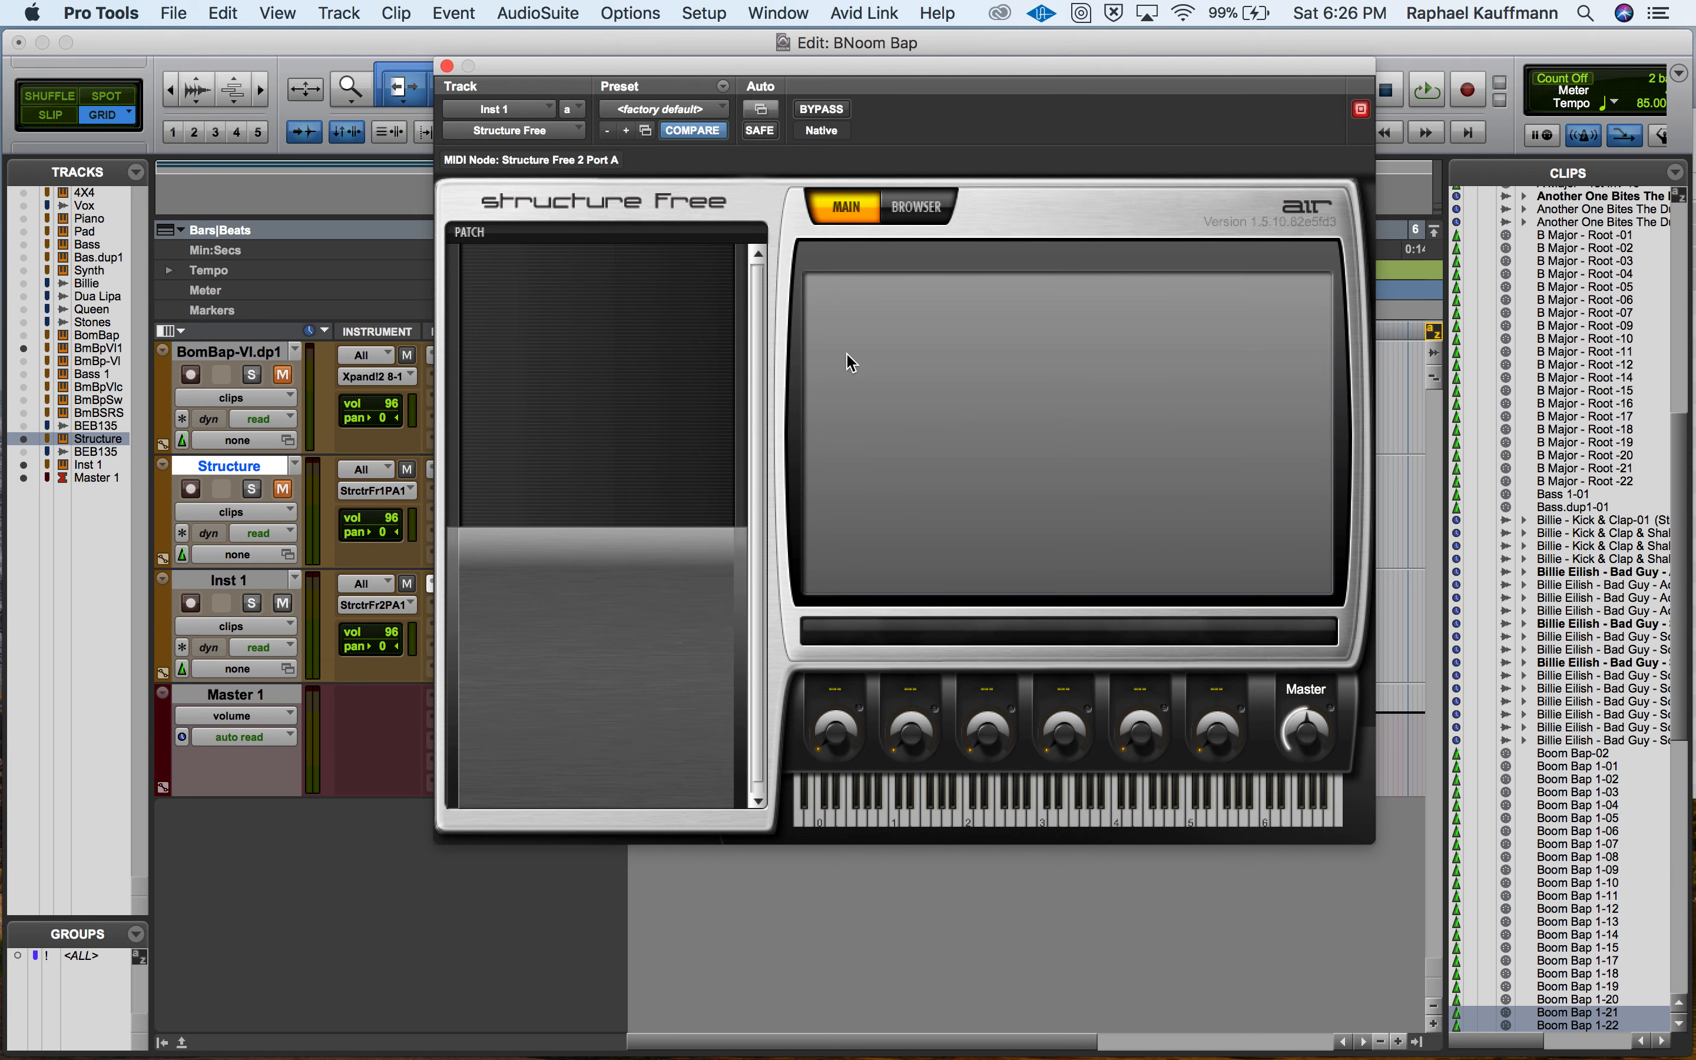
Load the four numbered Billie samples from Finder's Structure Samples folder into Structure Free as a new Part, mapped chromatically from C1 on each key.
key(super+Tab)
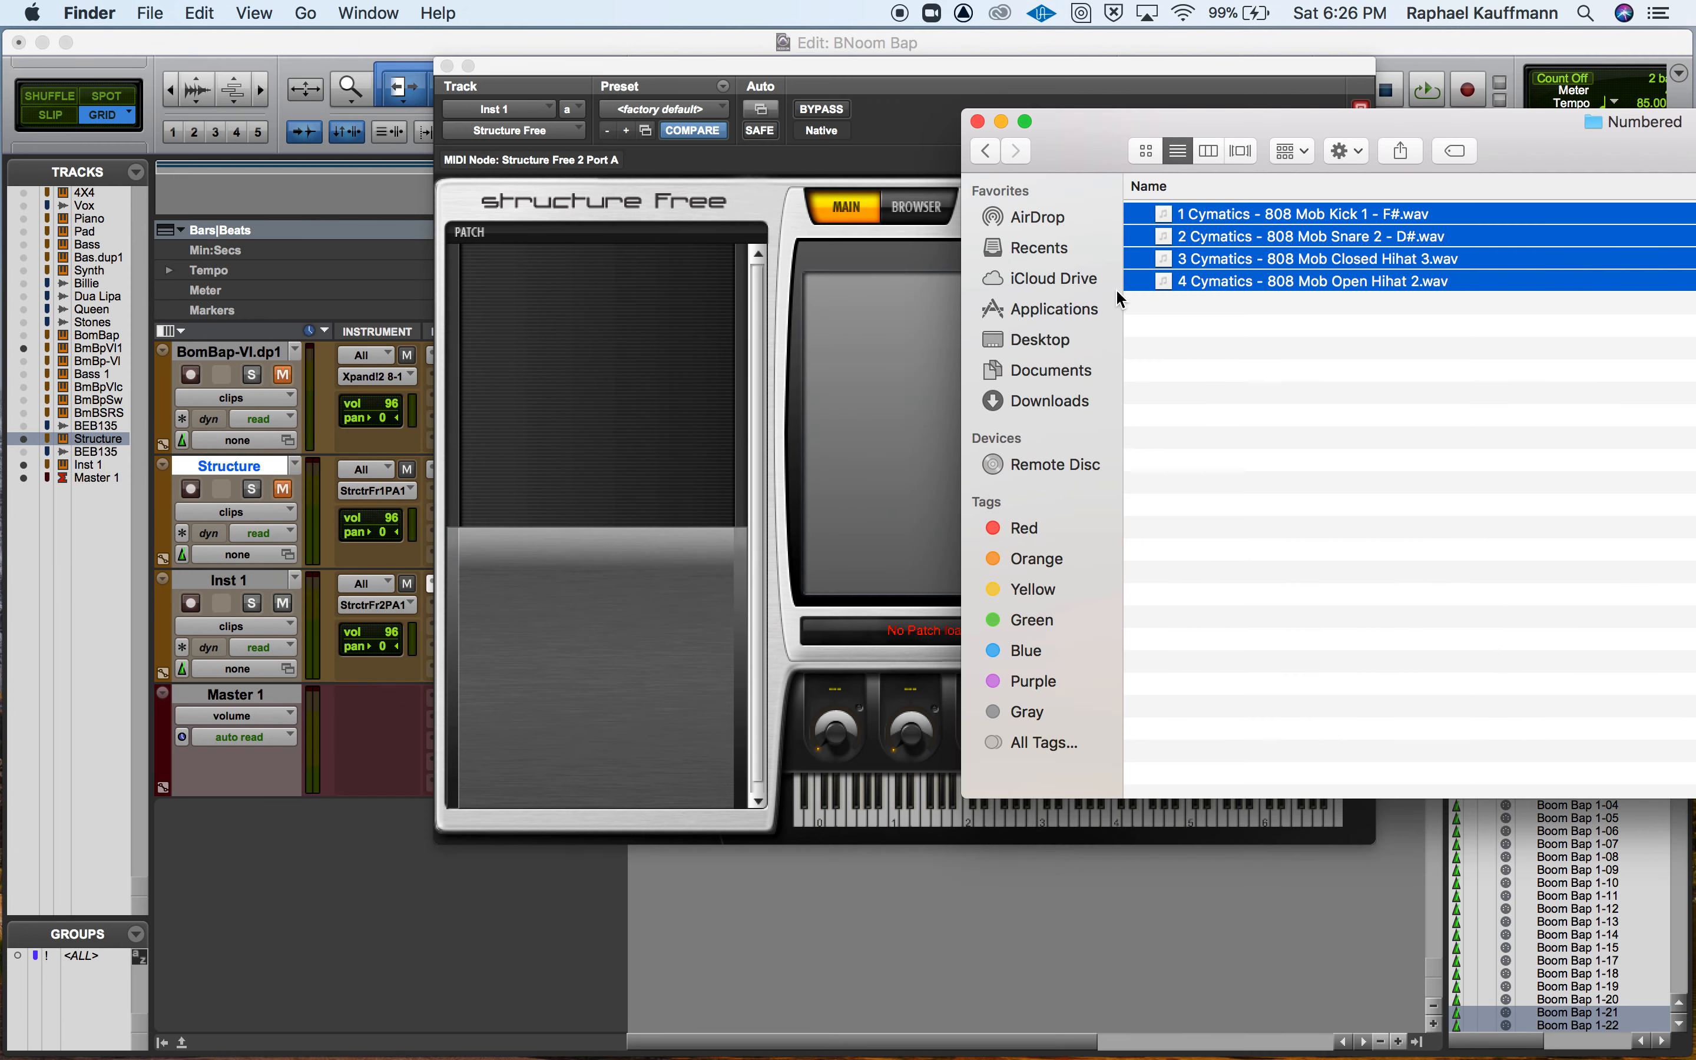
click(983, 153)
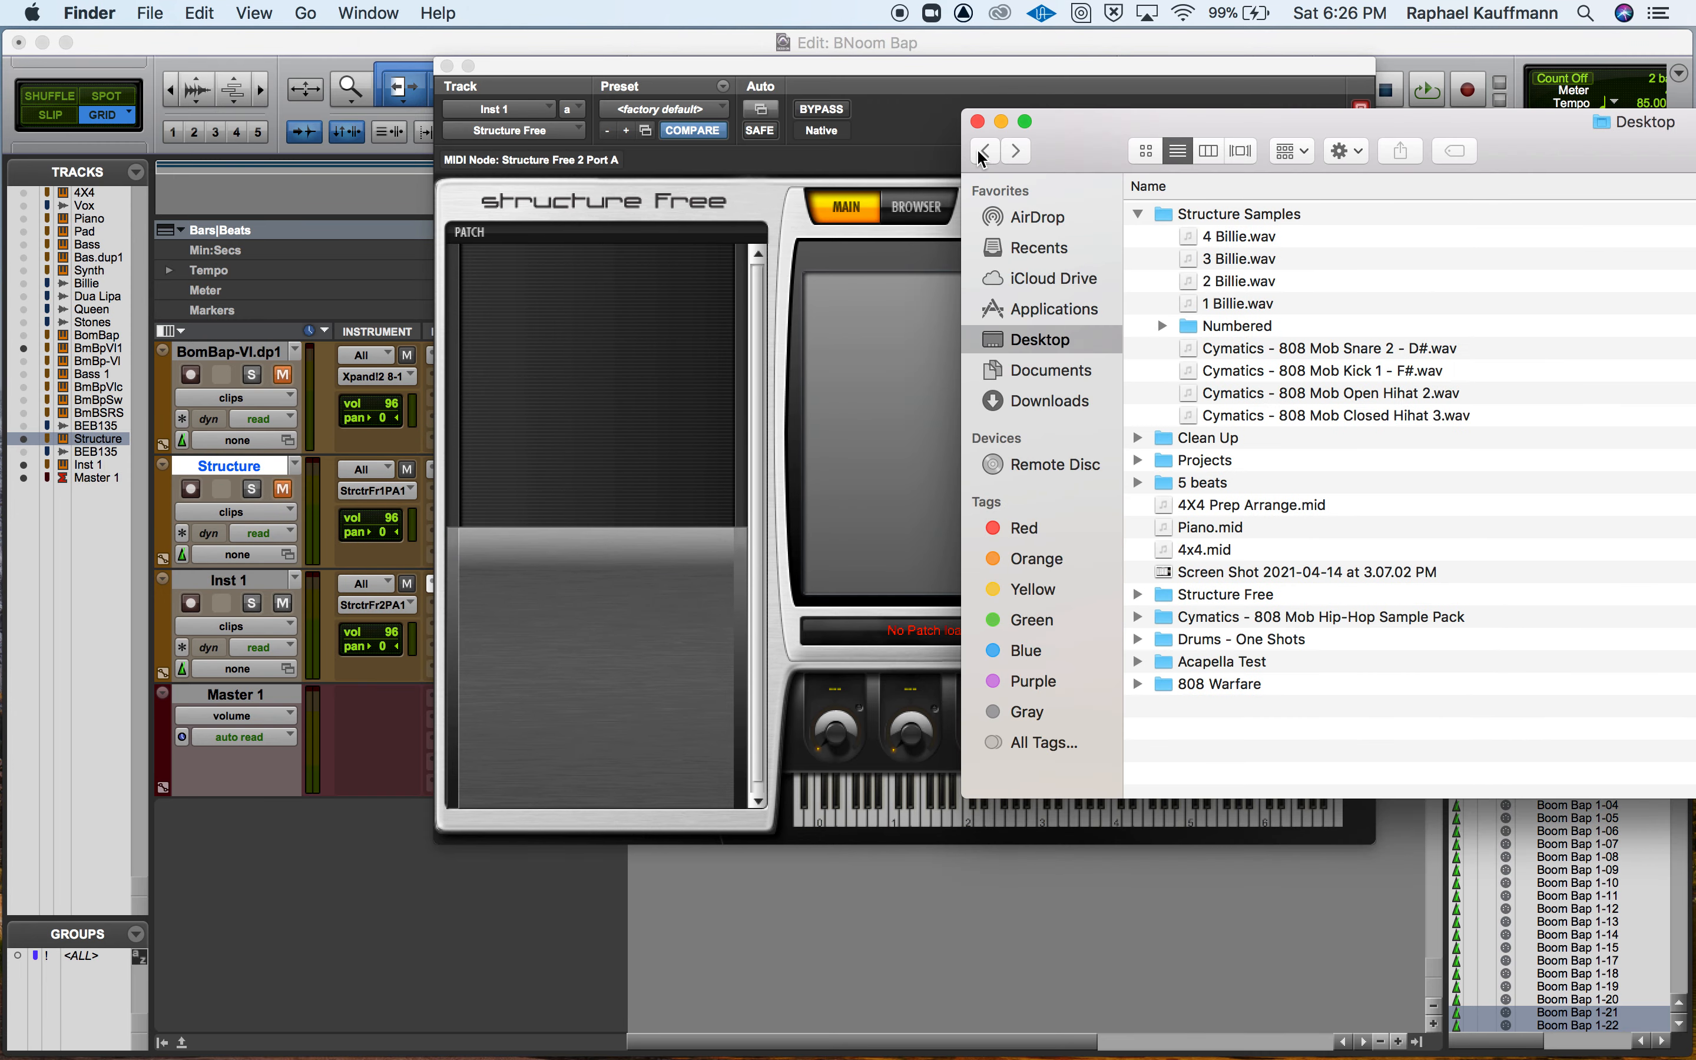
click(1219, 246)
shift+click(1231, 306)
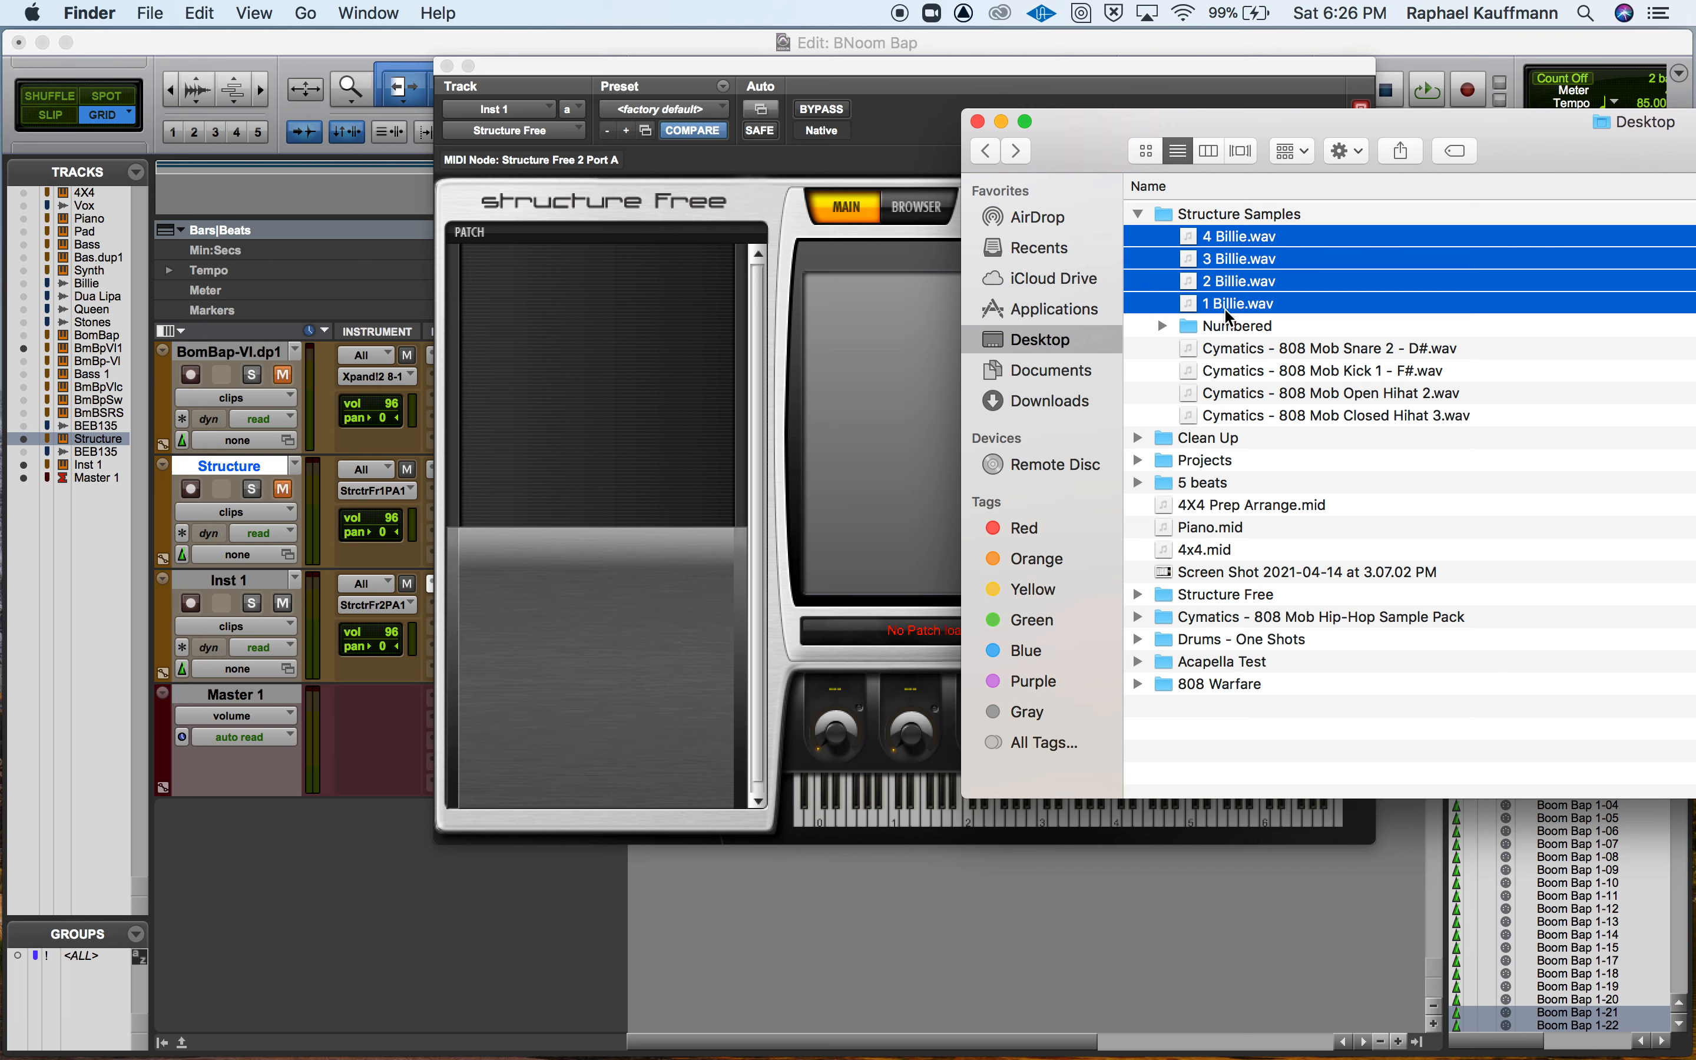
right_click(1238, 247)
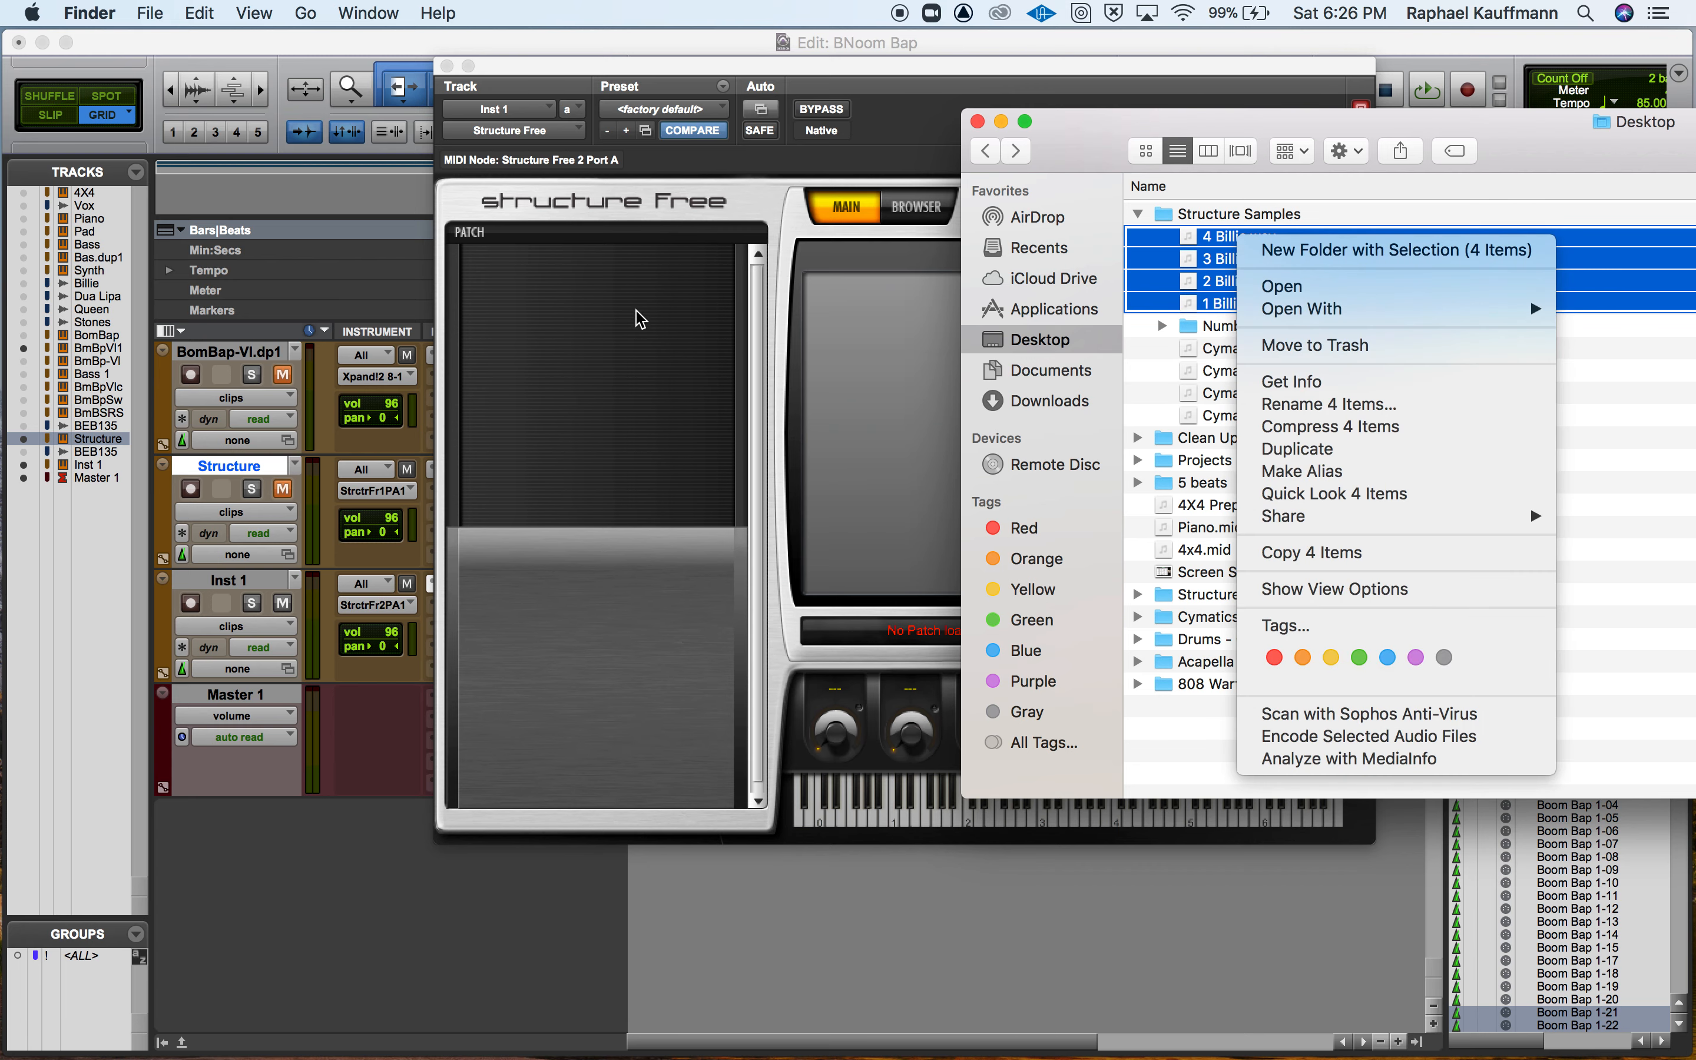
click(1132, 266)
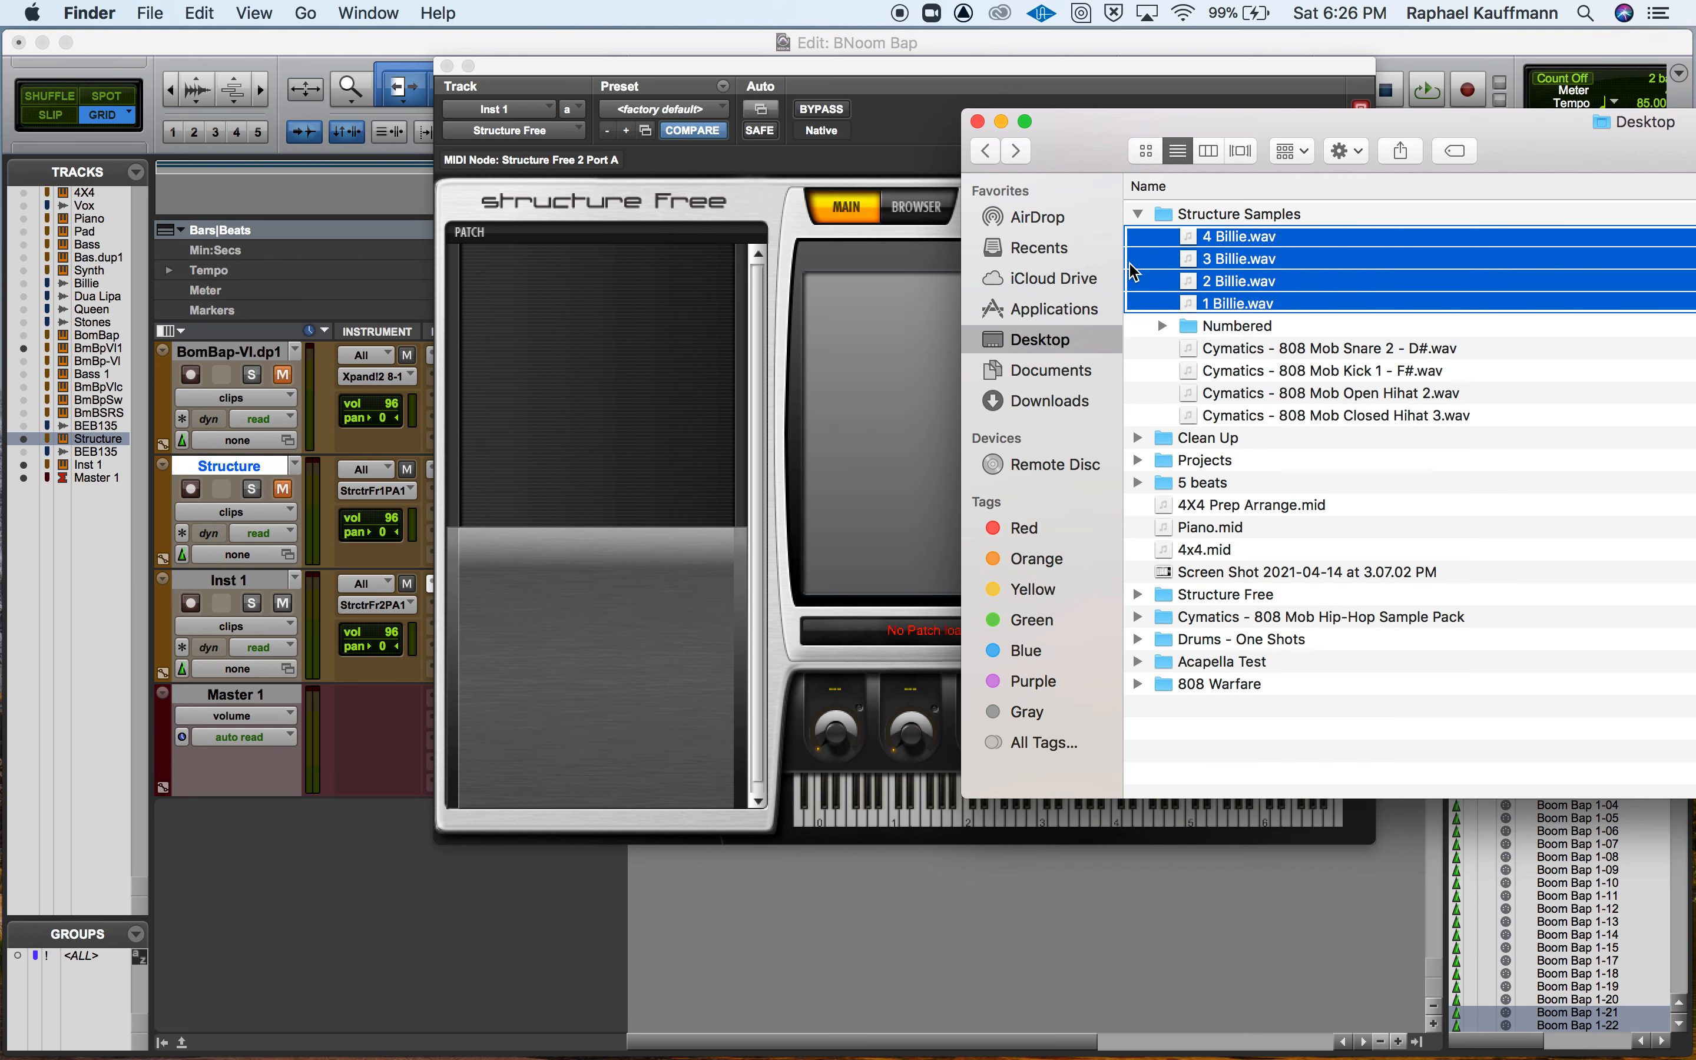
drag(1219, 248, 609, 354)
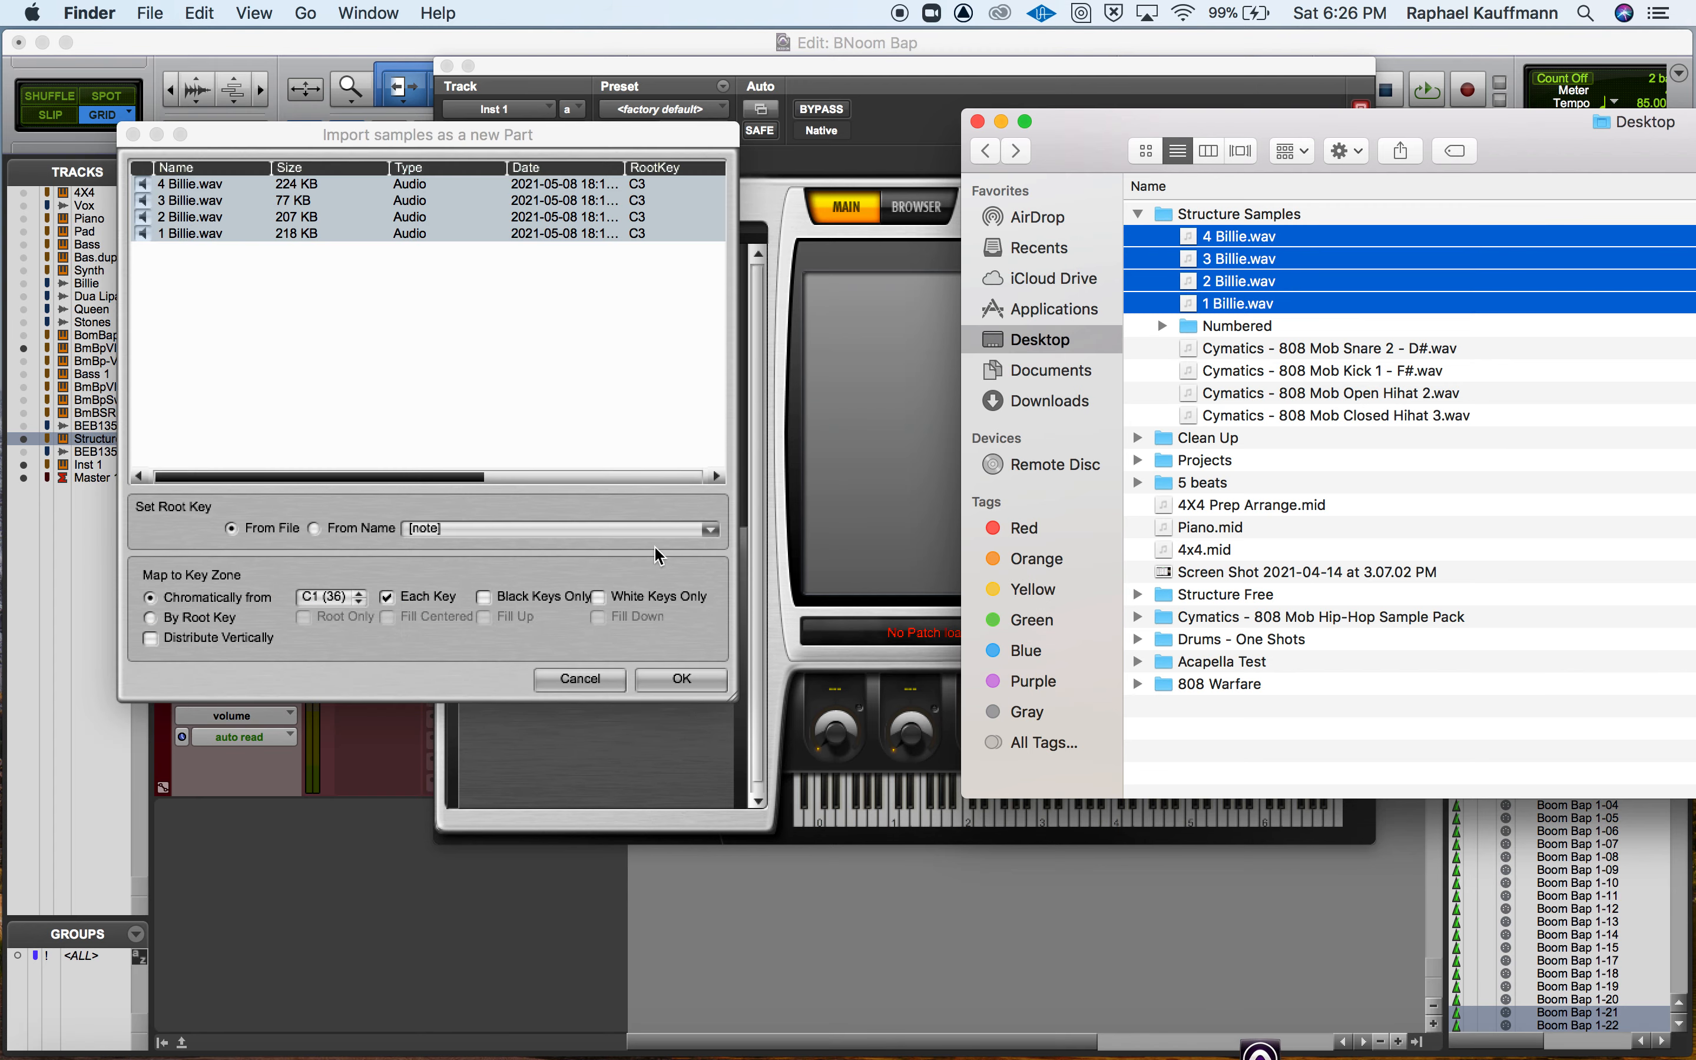
click(677, 678)
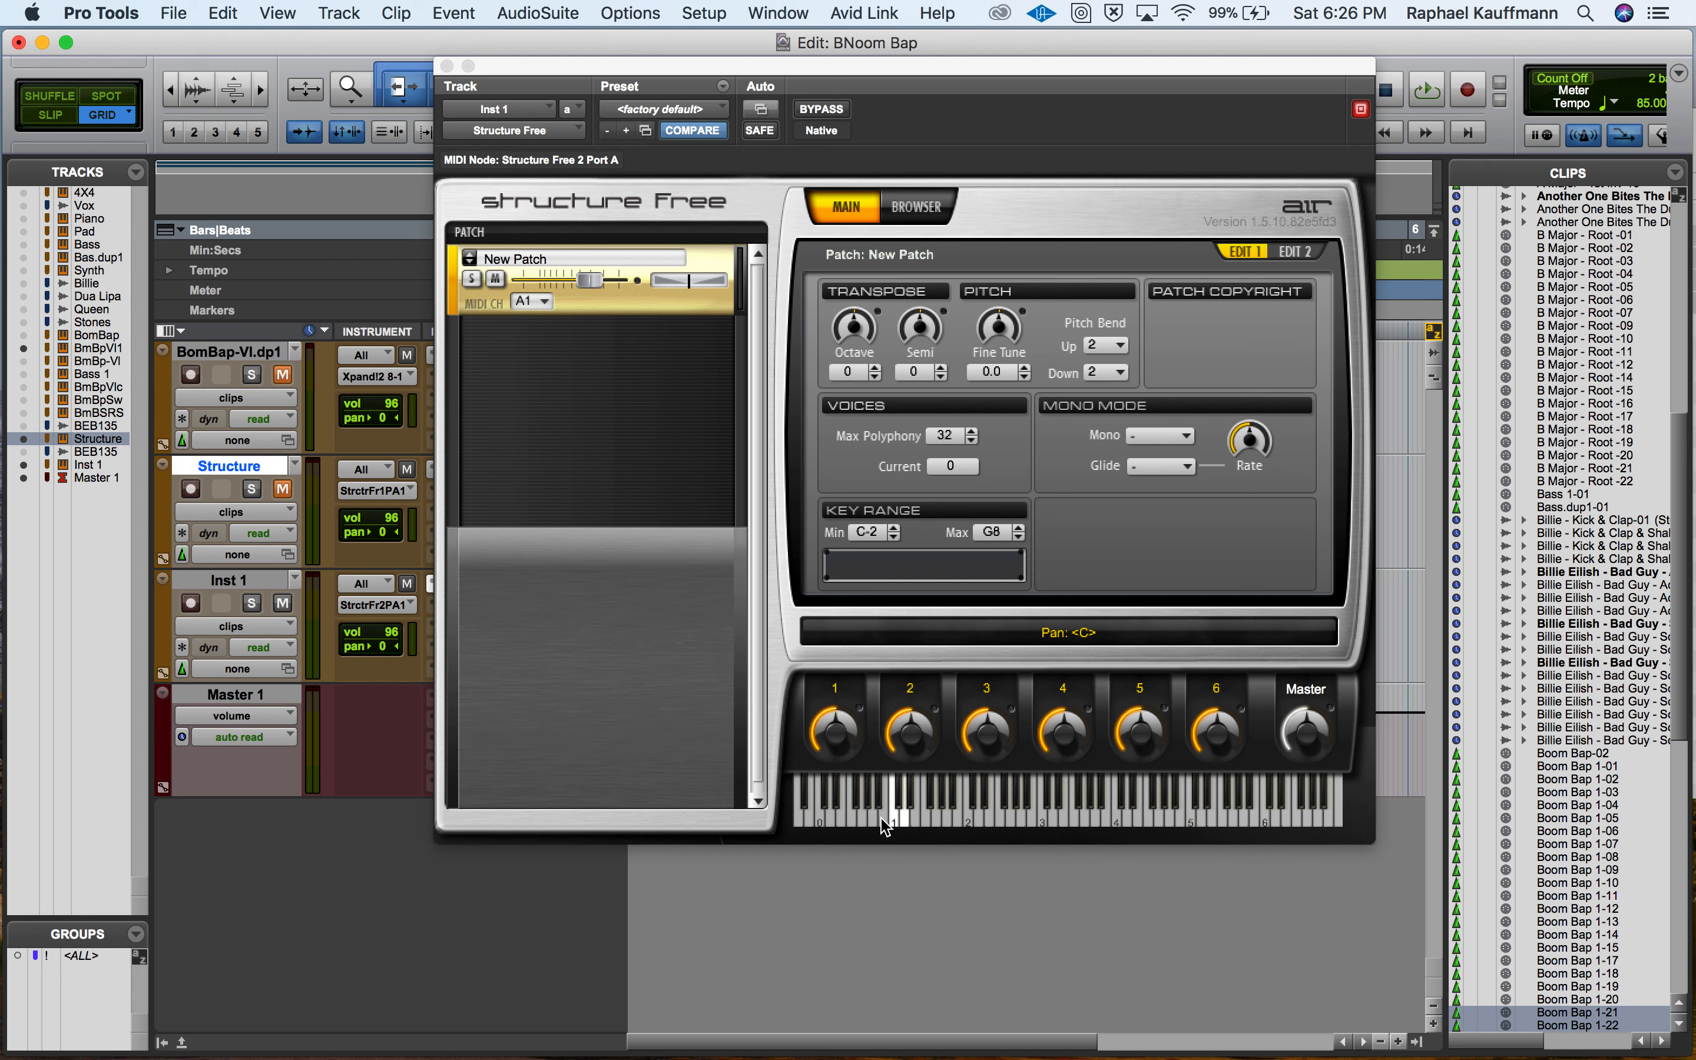
Audition the Billie samples from C1 upward on Structure Free's keyboard.
click(892, 814)
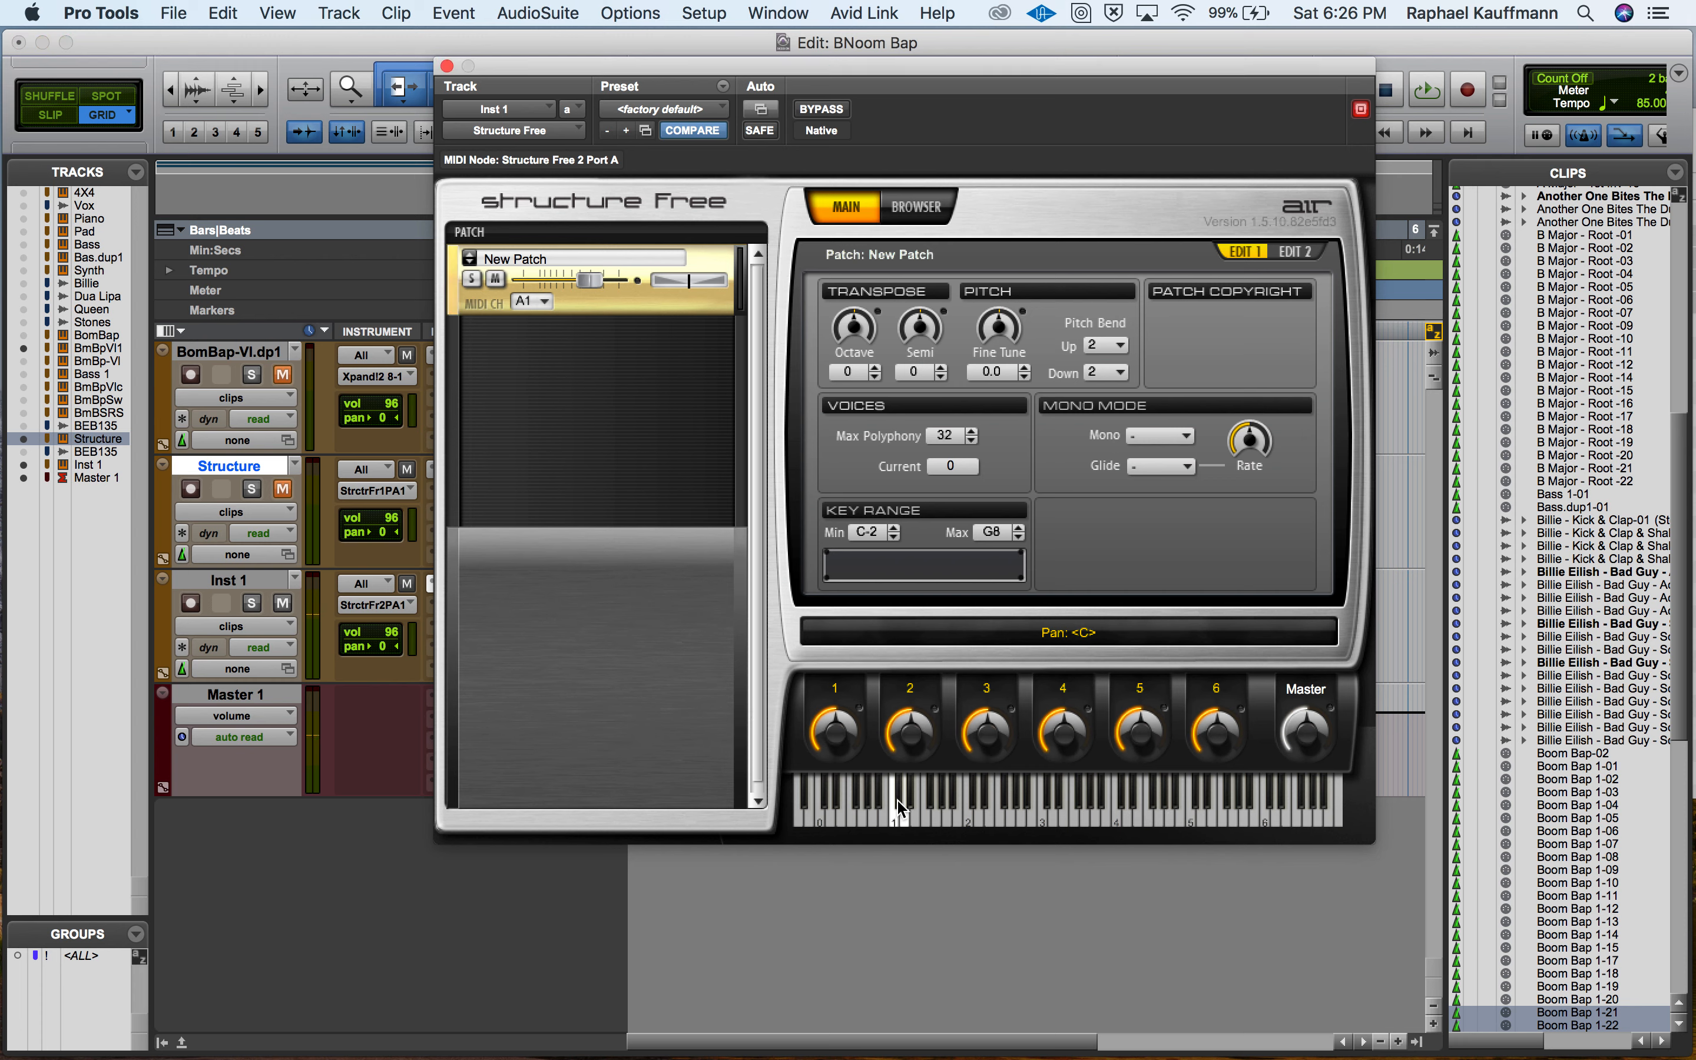
click(899, 806)
click(906, 821)
click(911, 806)
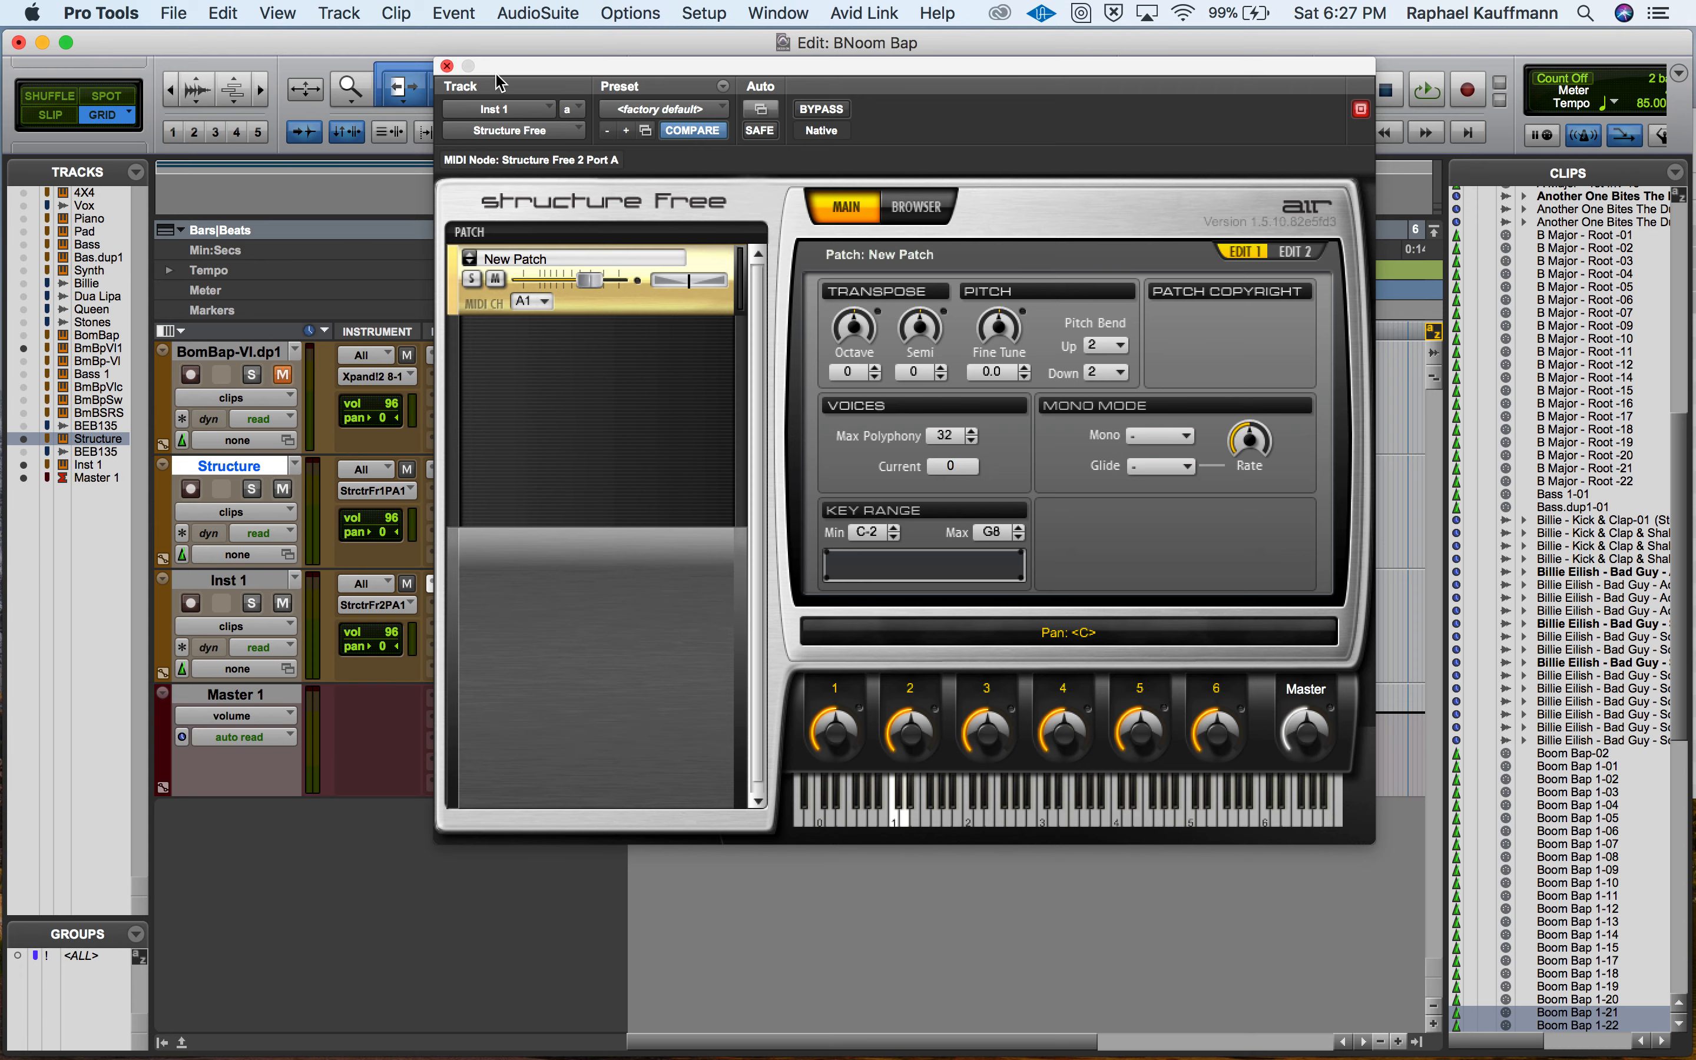
Move the Structure Free window clear of the tracks, unmute the Structure track, and trigger the C1 Billie sample over the playing beat.
drag(496, 77, 425, 592)
drag(784, 574, 965, 176)
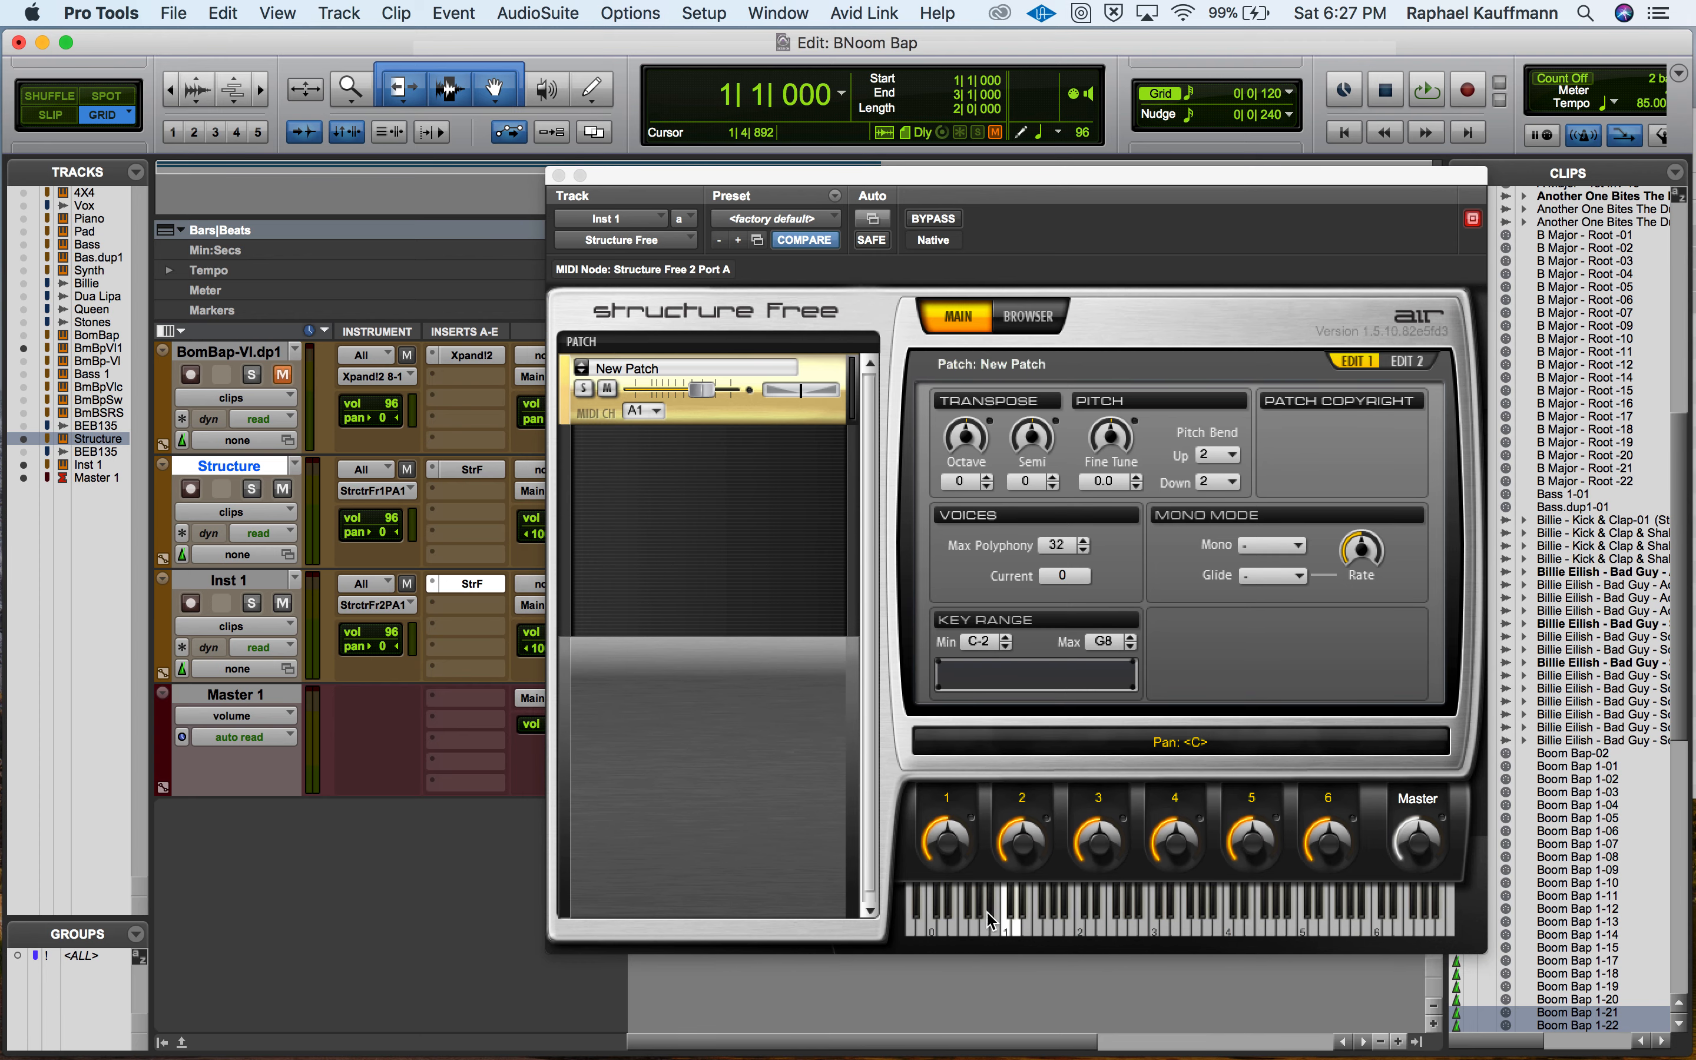
key(space)
click(1009, 929)
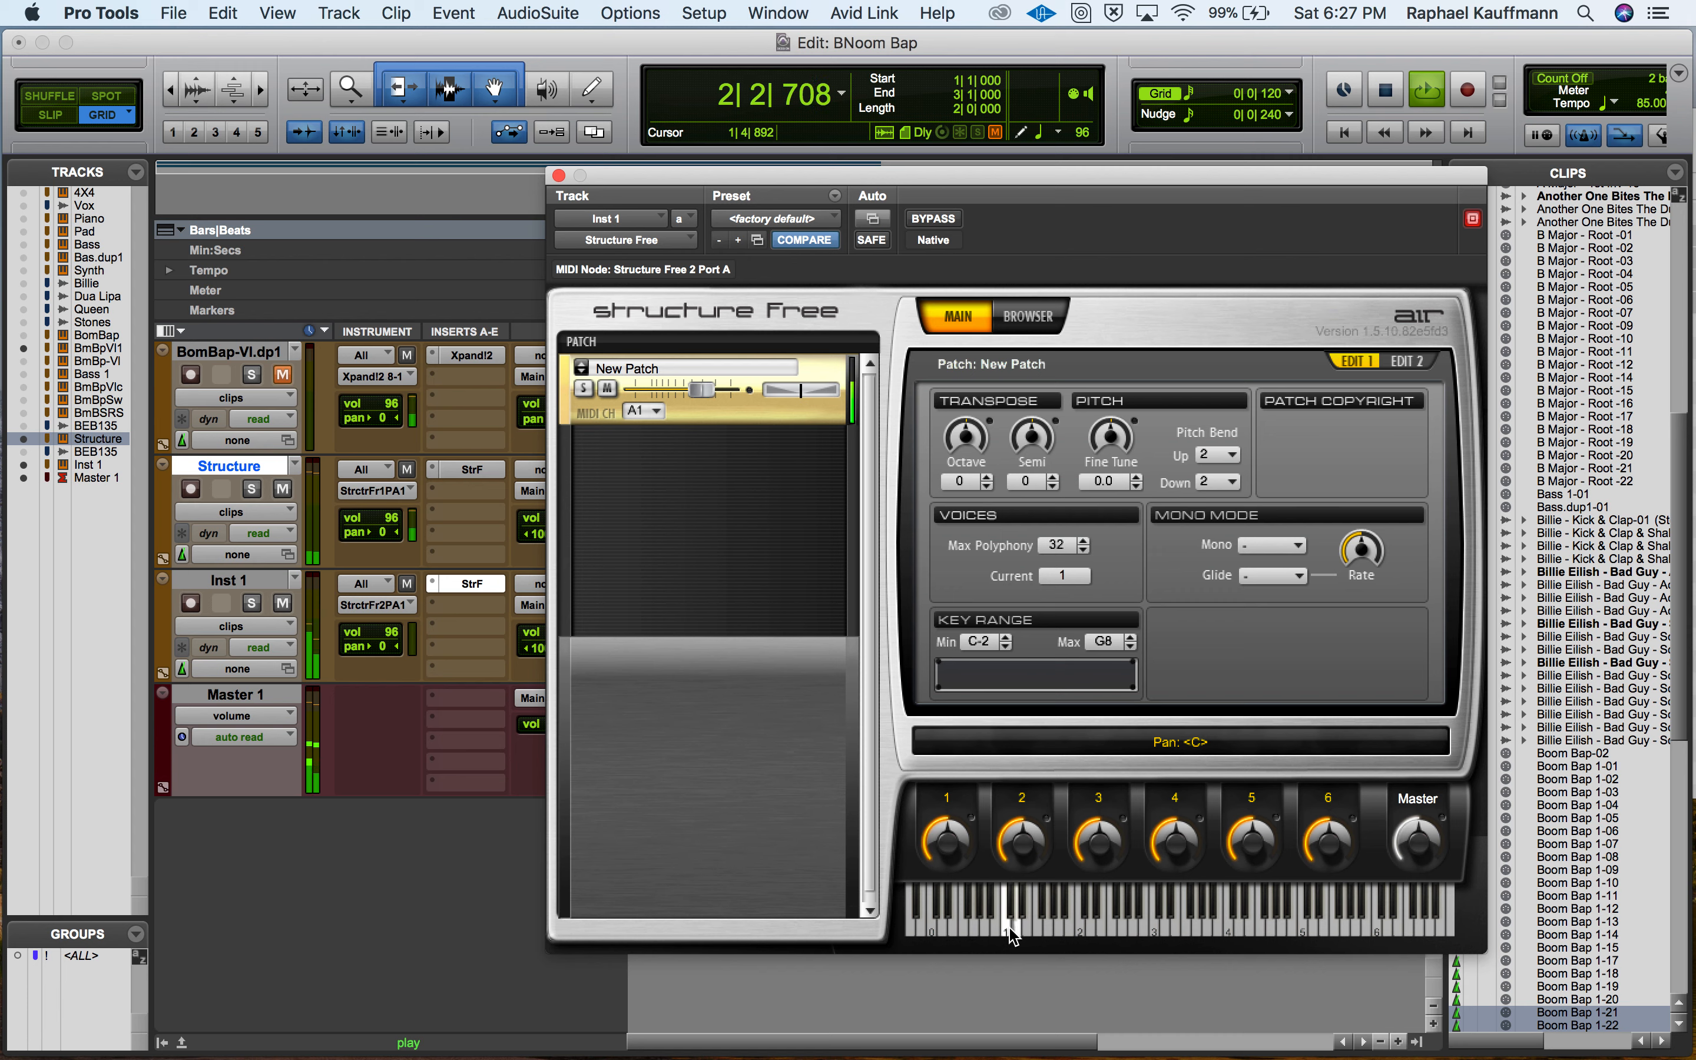
key(space)
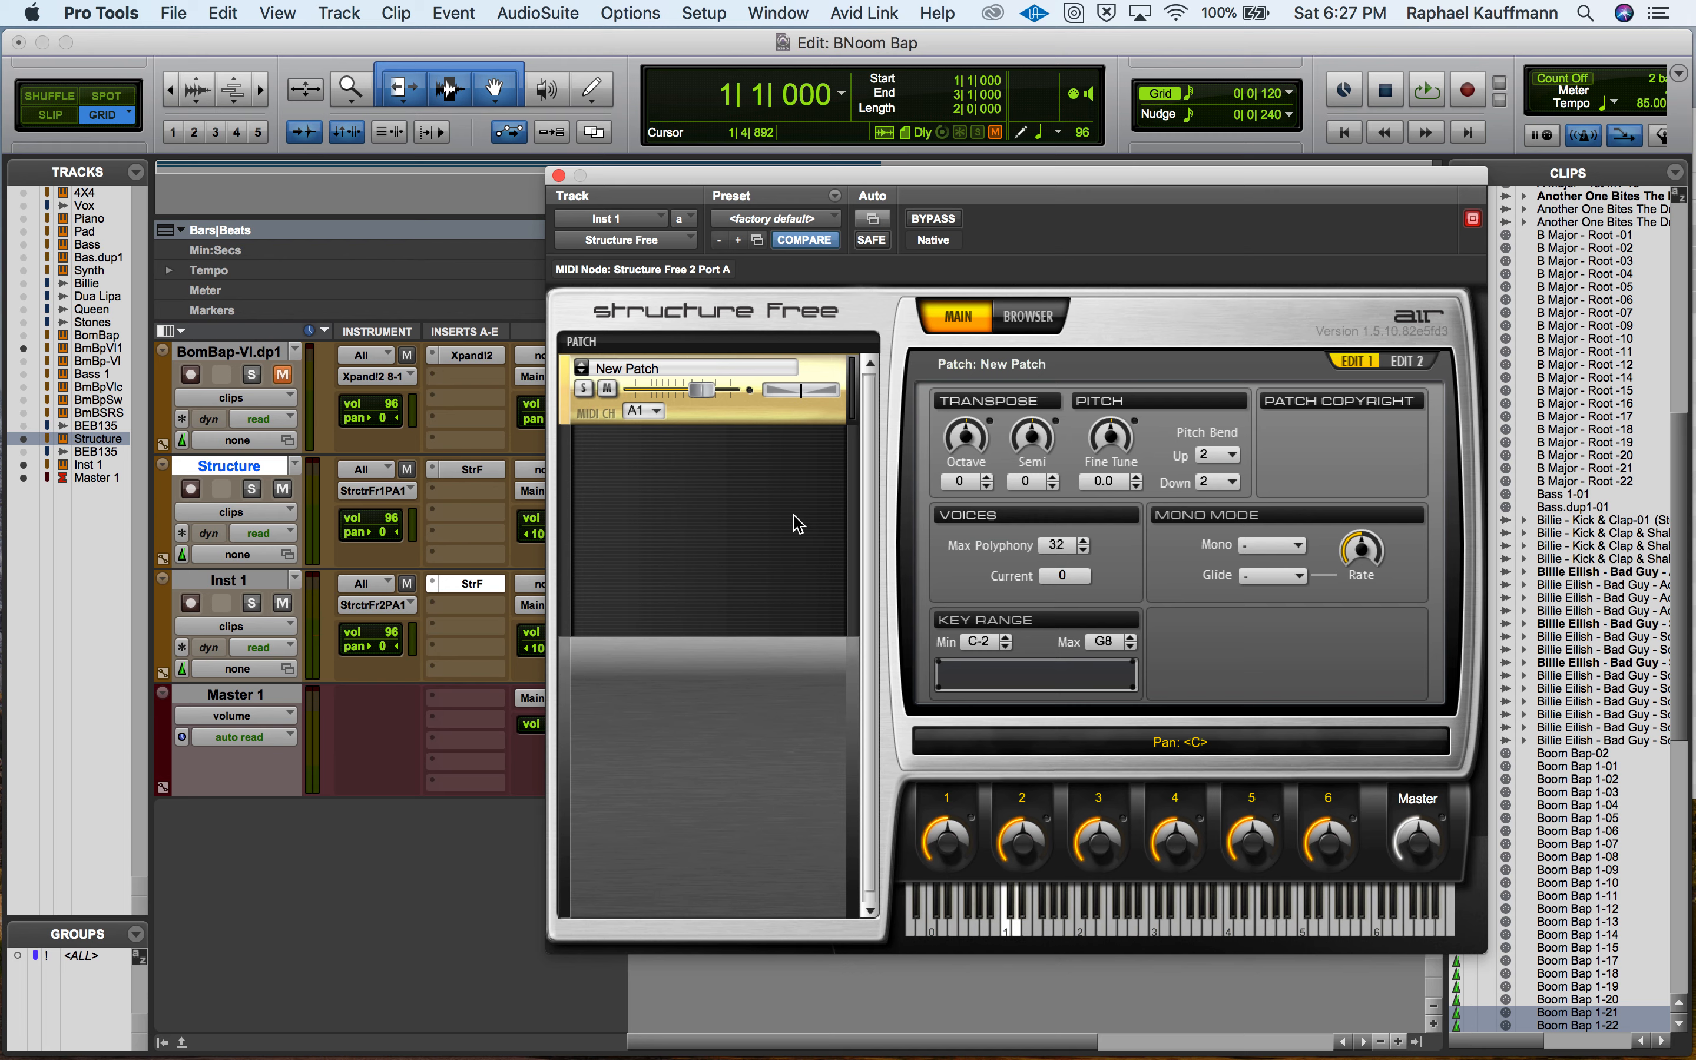
Cut the New Patch from Inst 1's Structure Free and load only 3 Billie.wav from Finder in its place.
click(581, 367)
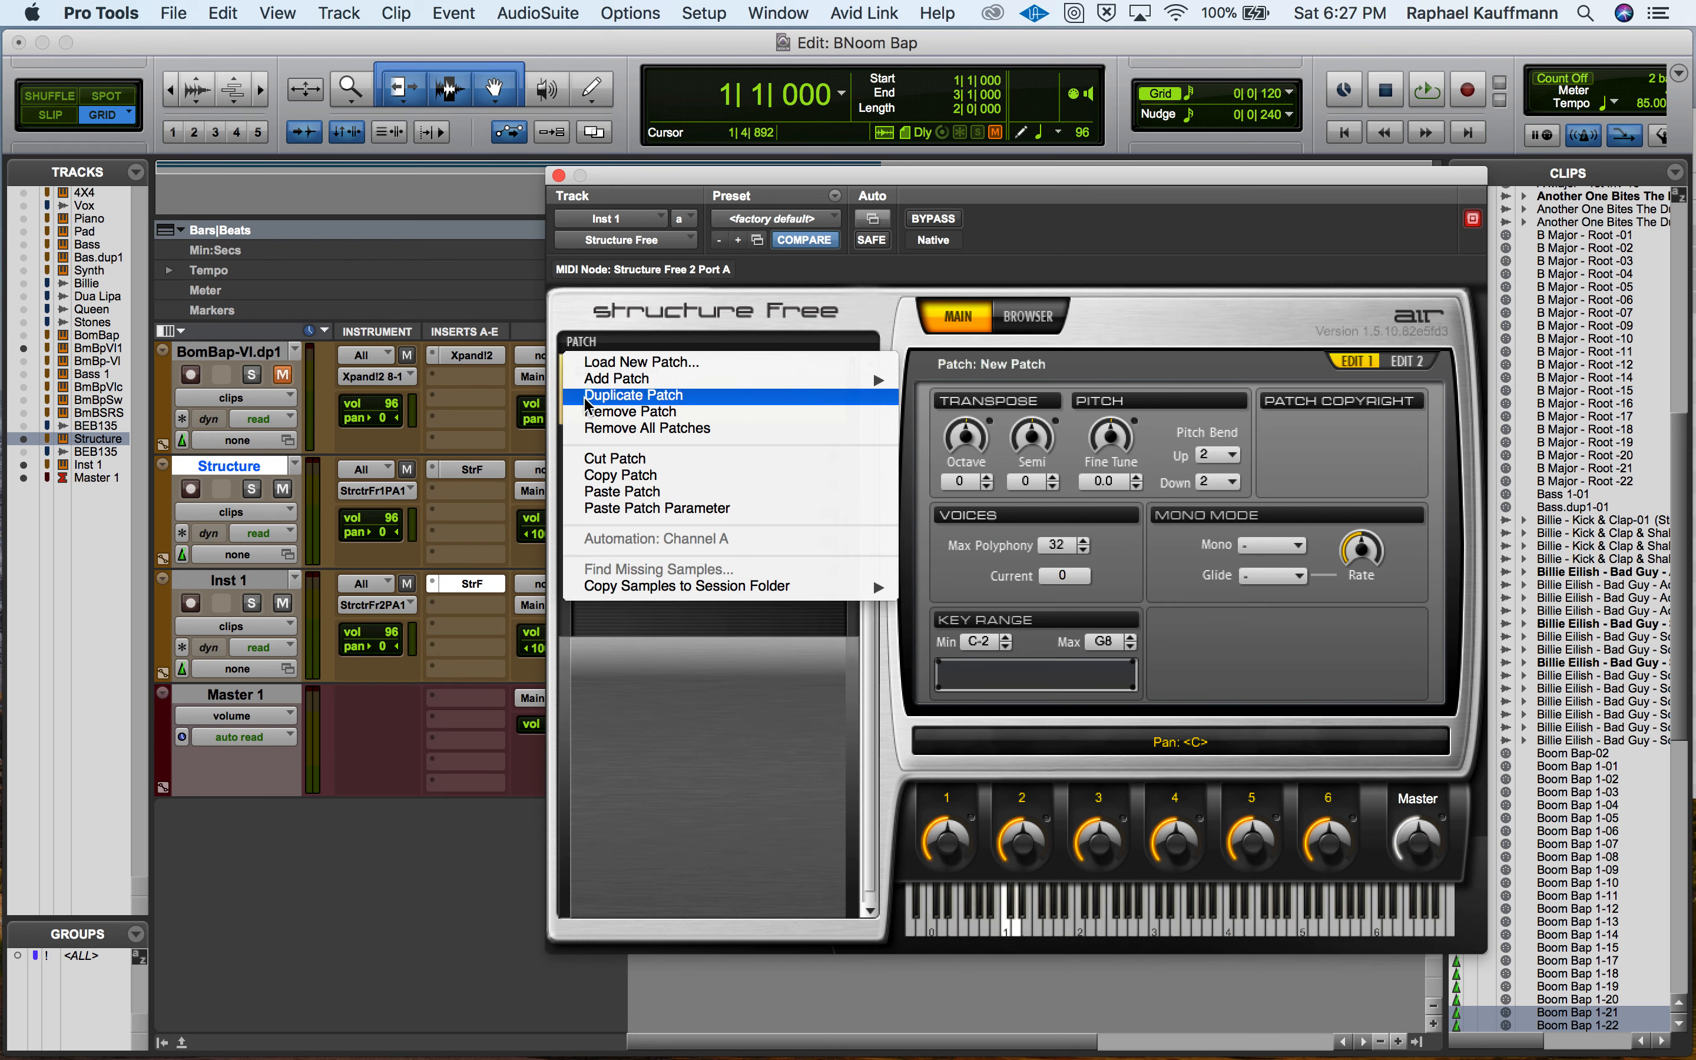
click(597, 460)
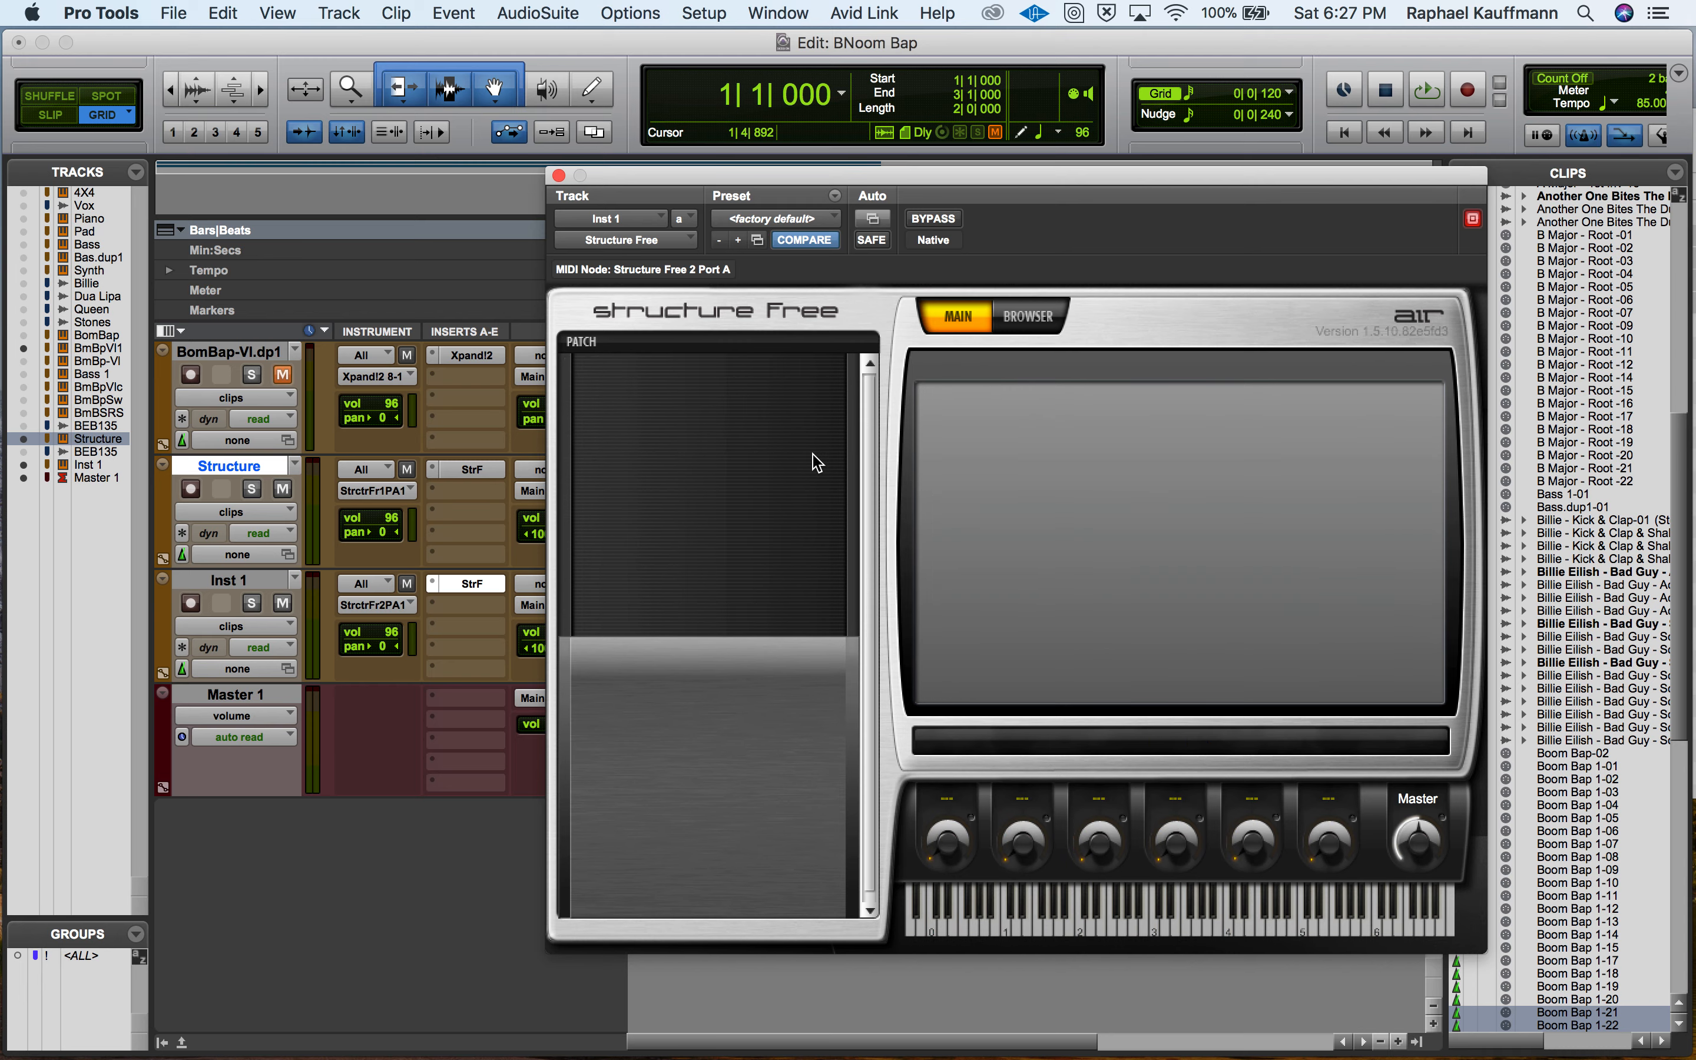
key(super+Tab)
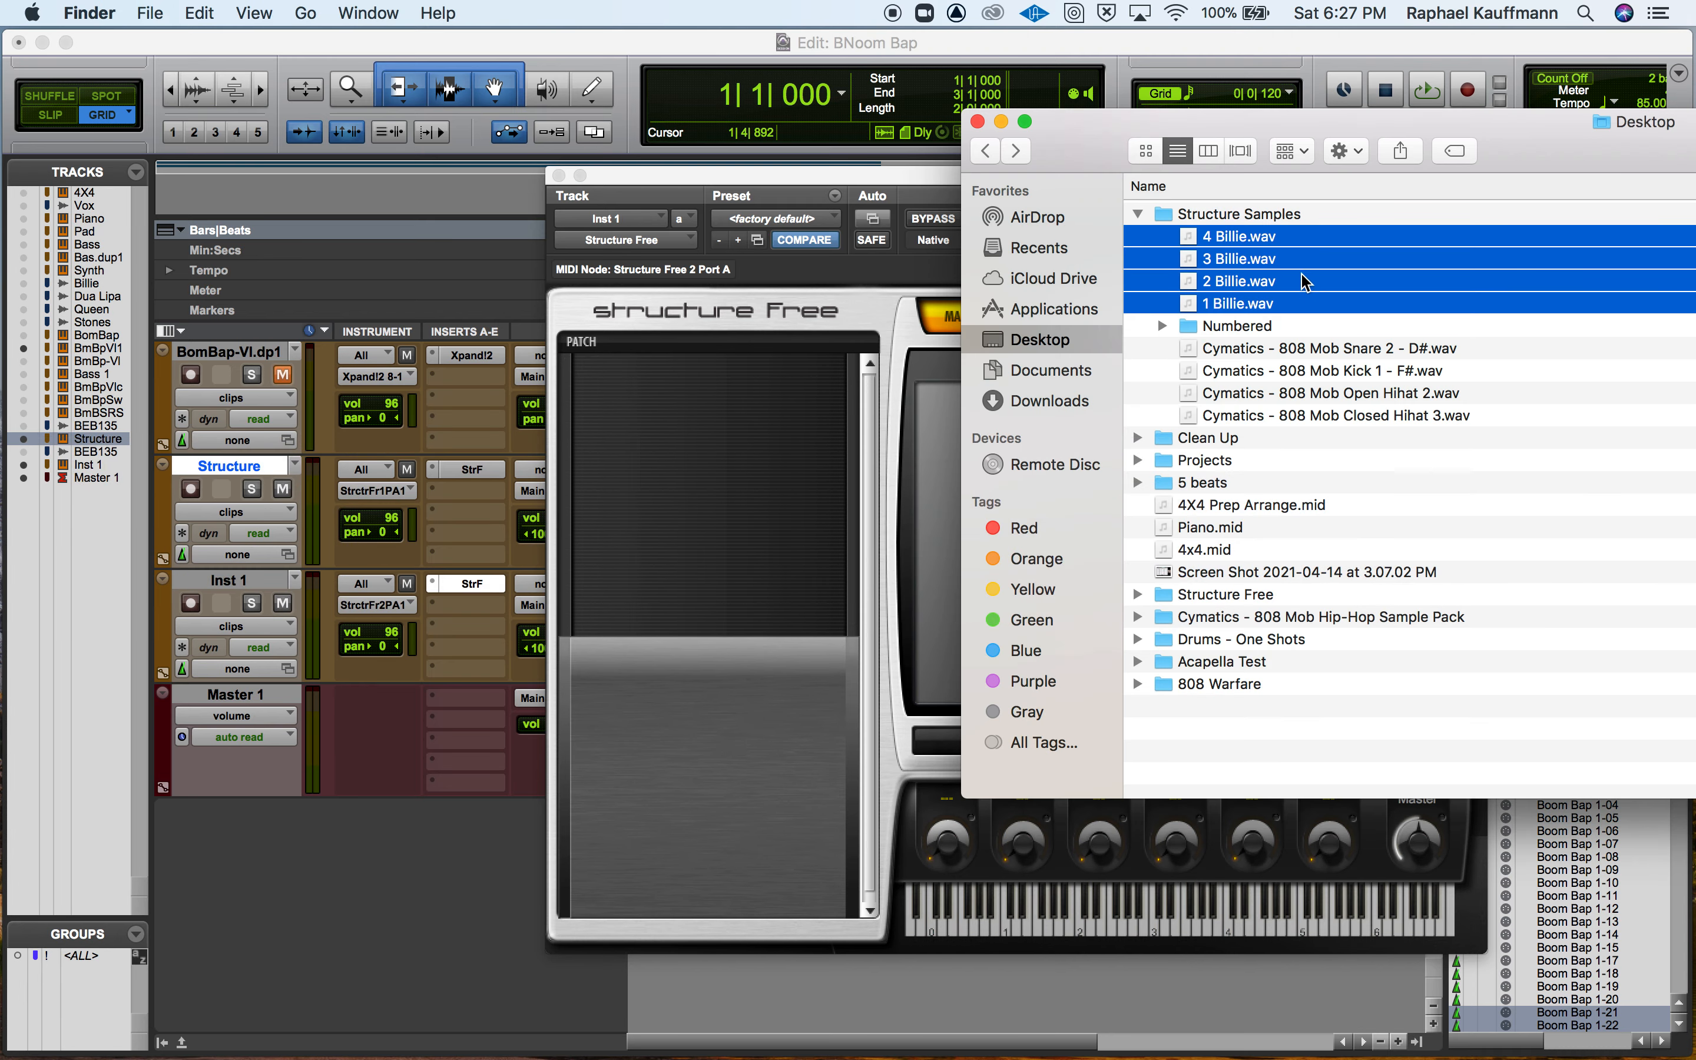
click(1503, 391)
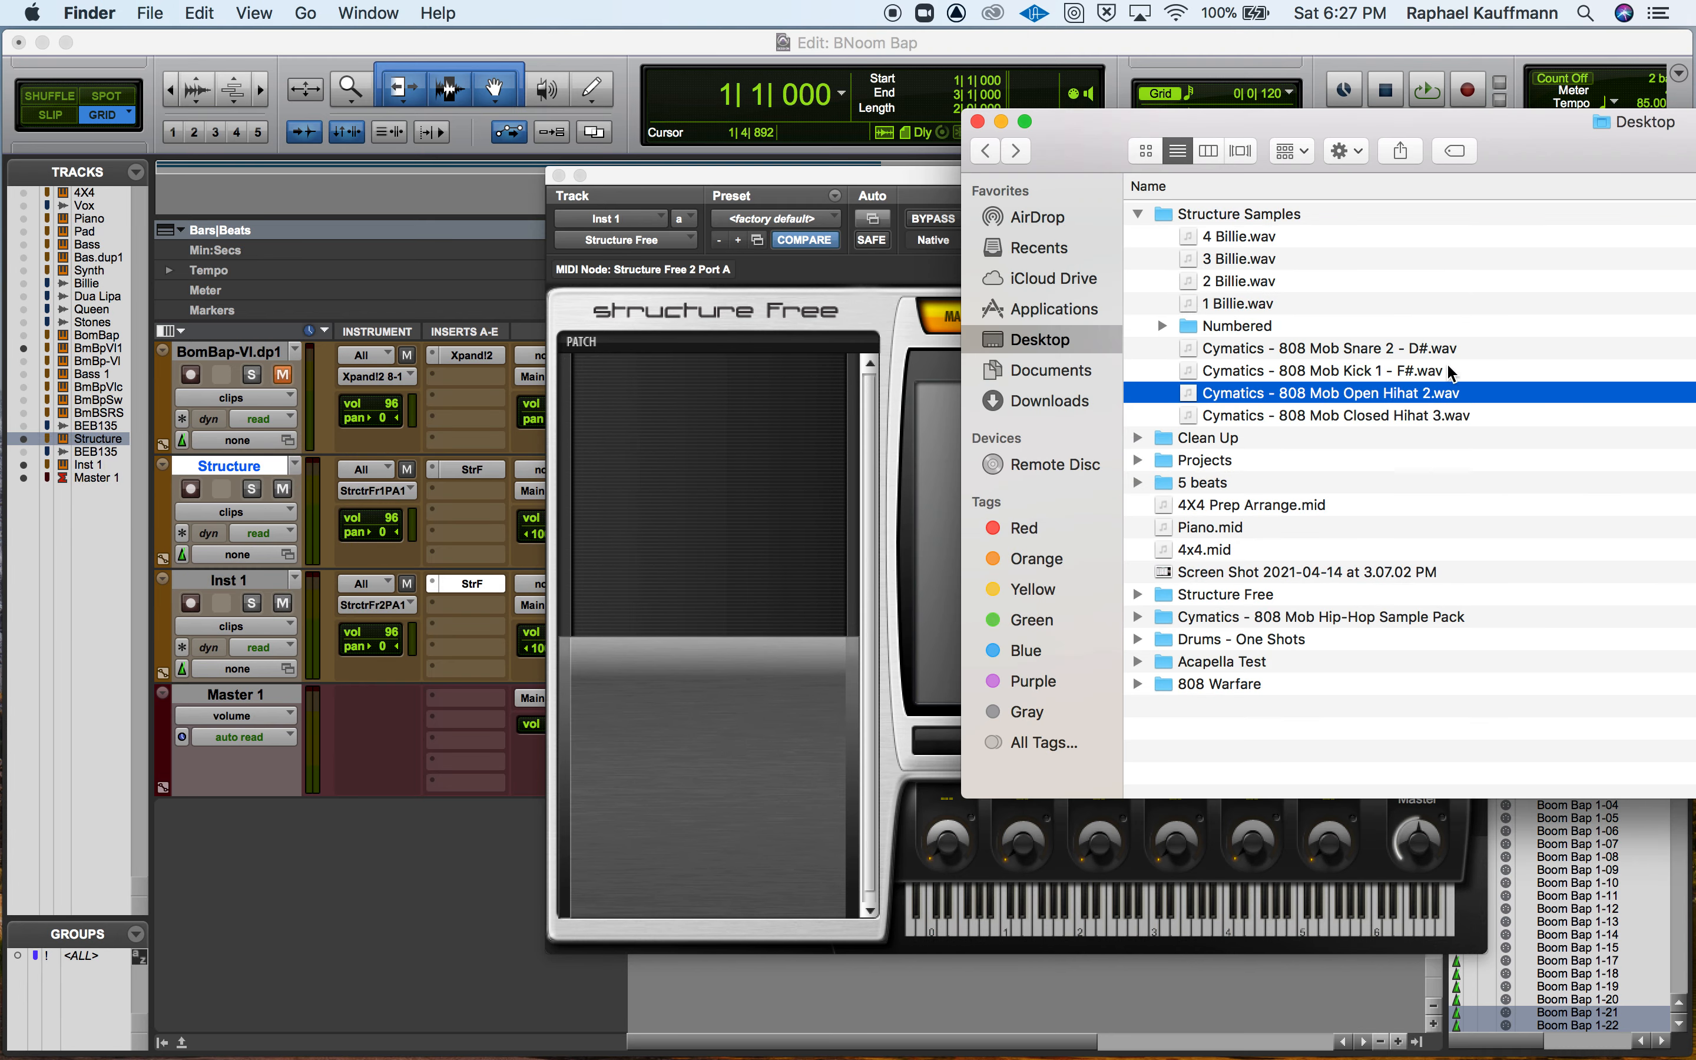
click(1273, 302)
click(1272, 282)
drag(1260, 258, 743, 430)
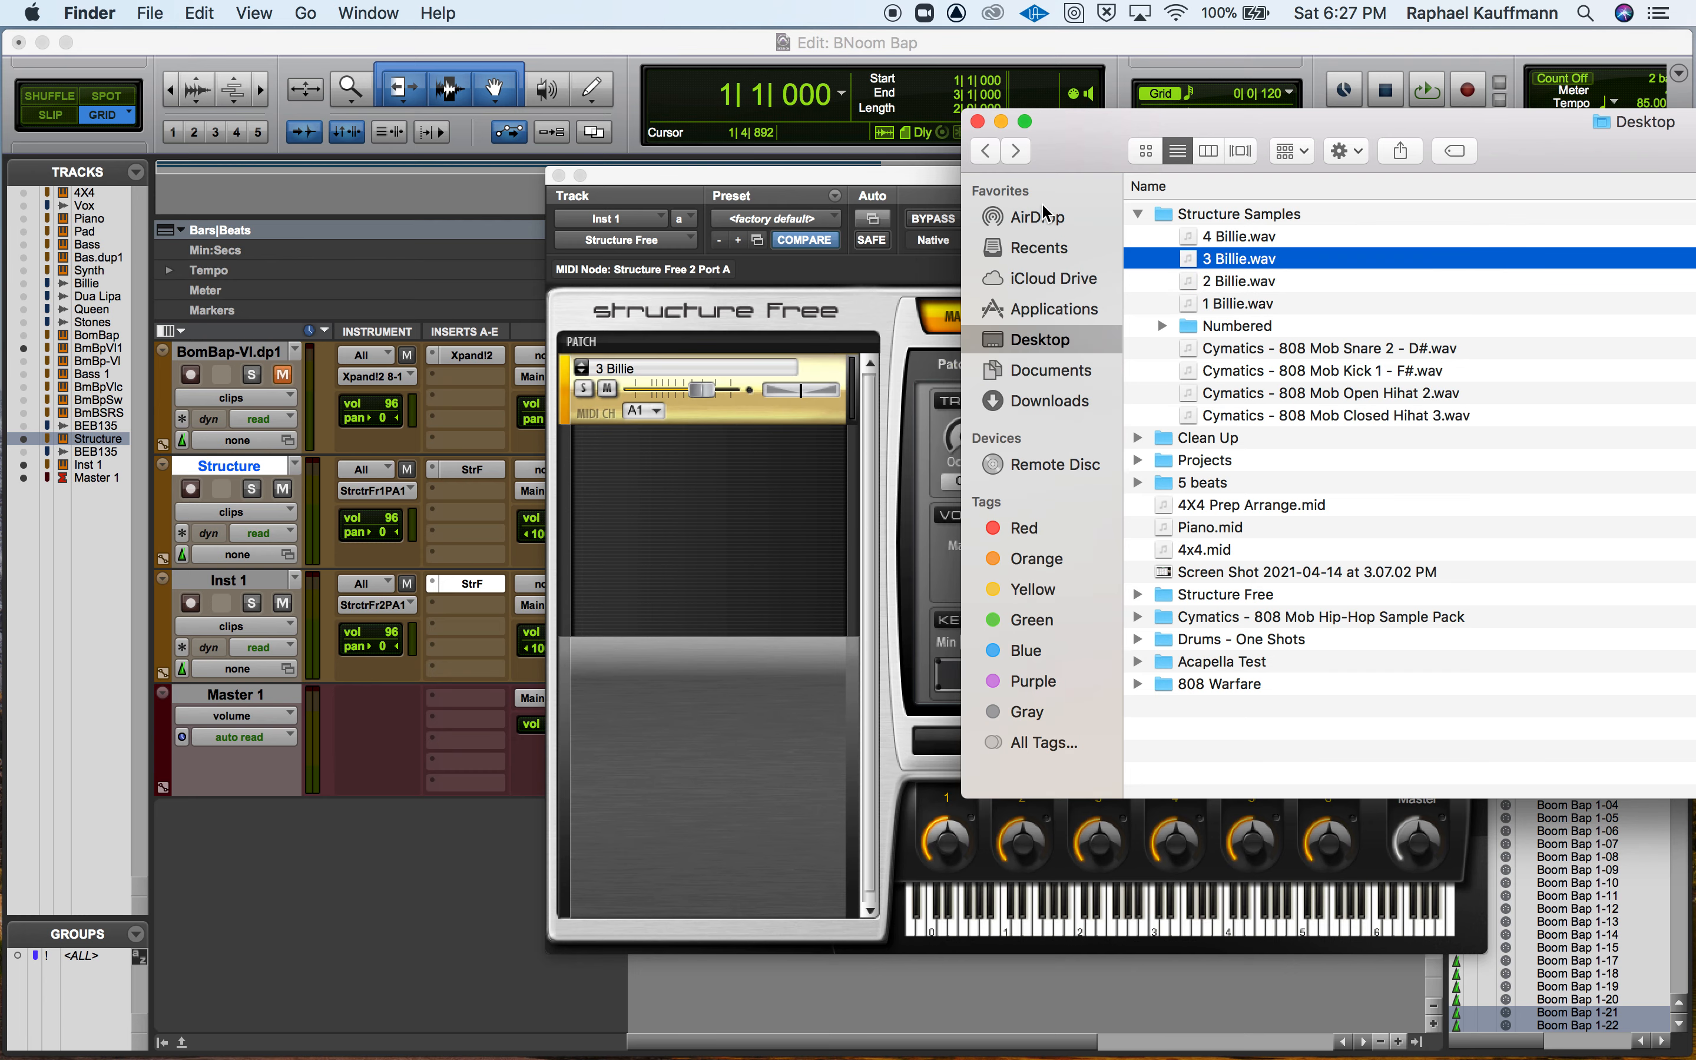
Close the Finder window, move Structure Free clear, and trigger the 3 Billie sample at C3 over the playing beat.
click(977, 121)
drag(761, 182, 631, 243)
key(space)
click(1026, 989)
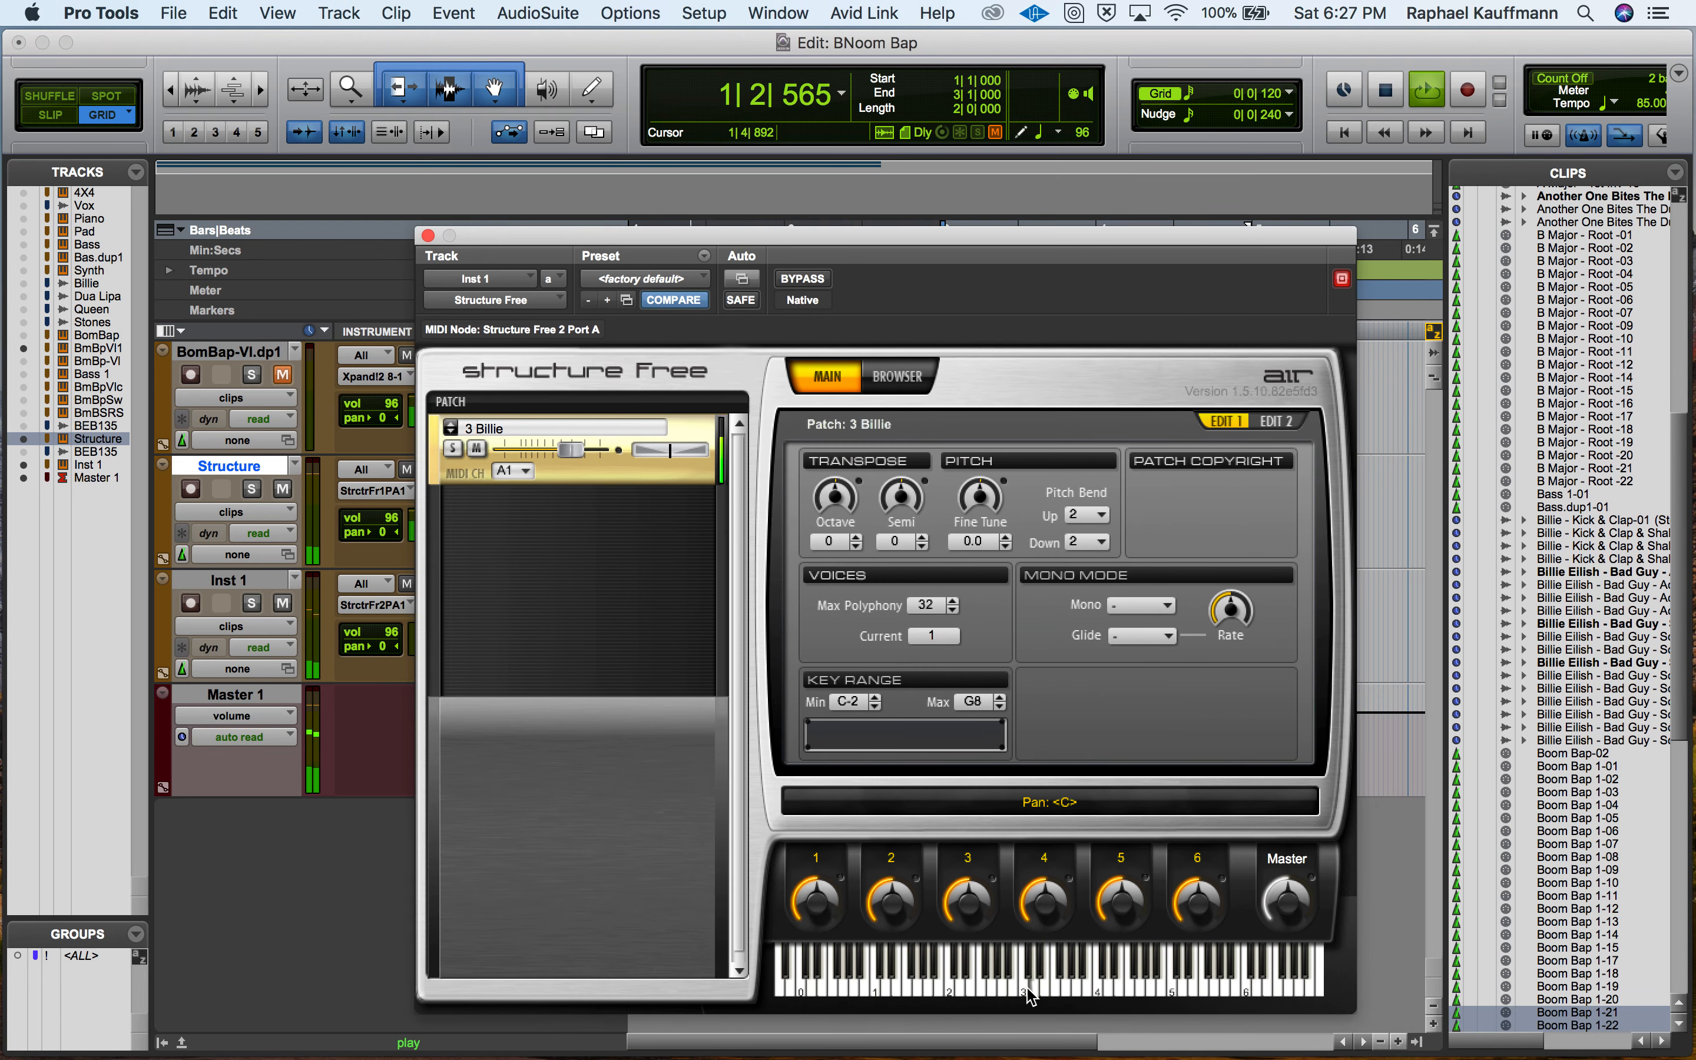
key(space)
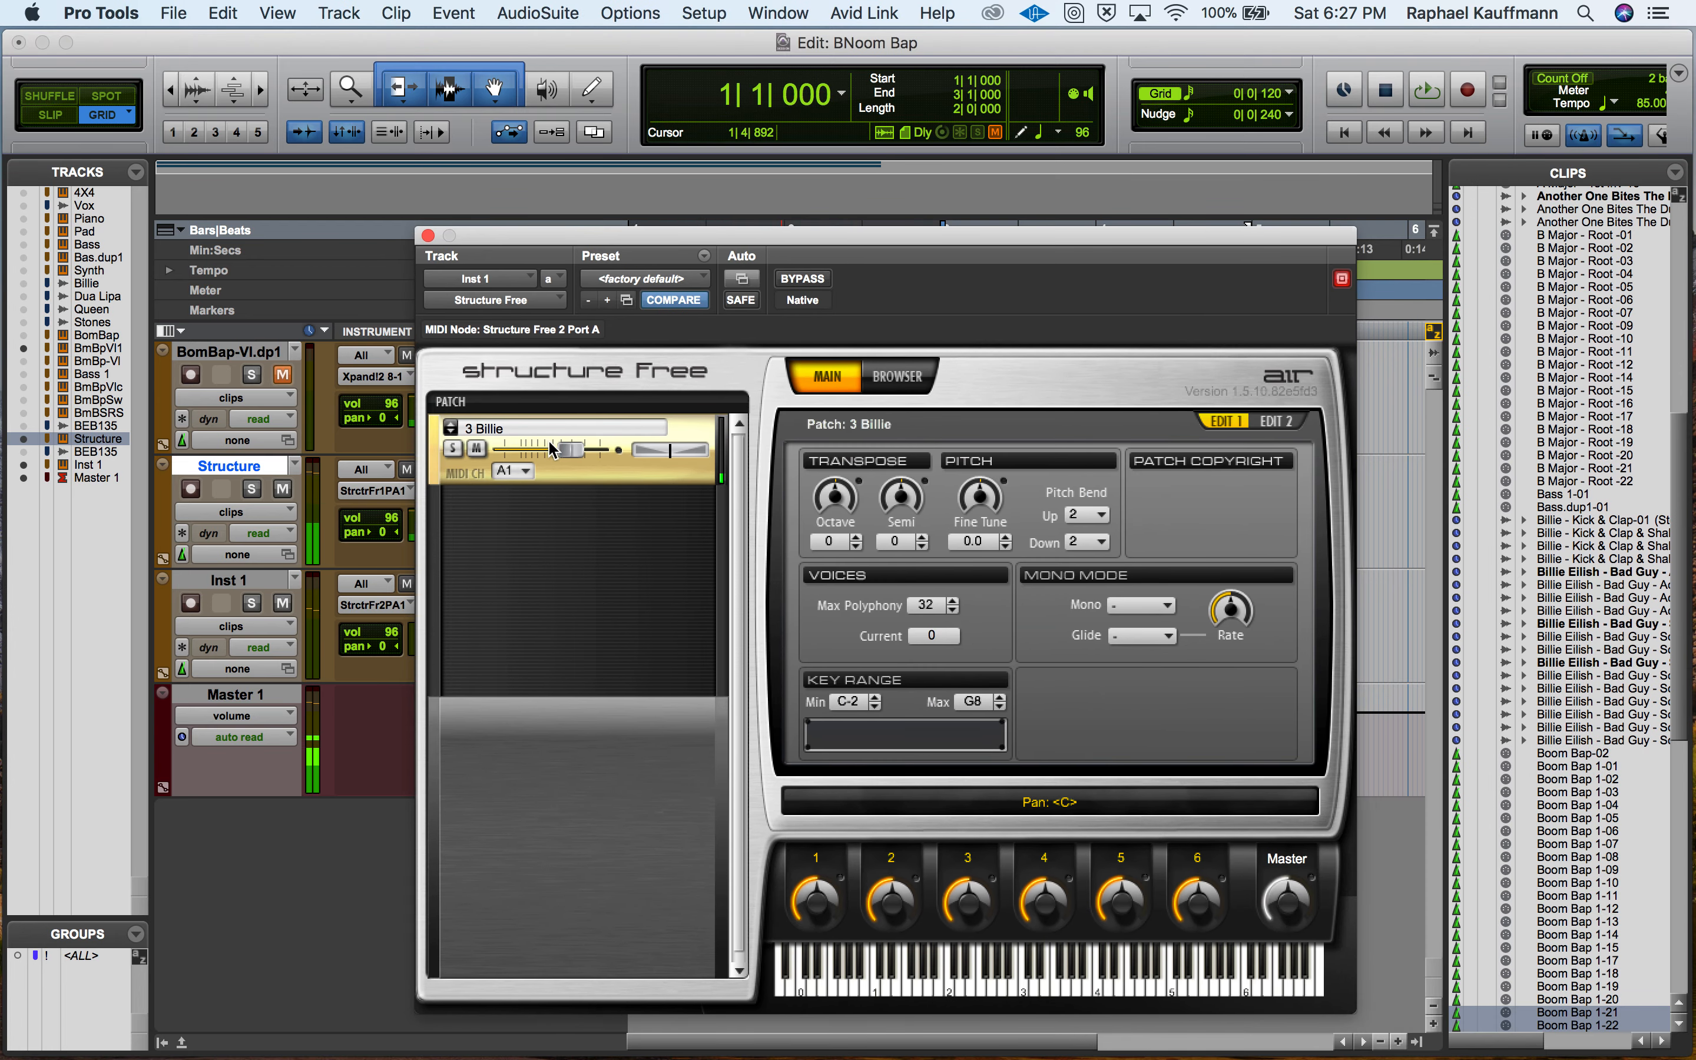
Cut the 3 Billie patch from Inst 1's Structure Free and switch to Finder's Desktop folder.
click(450, 401)
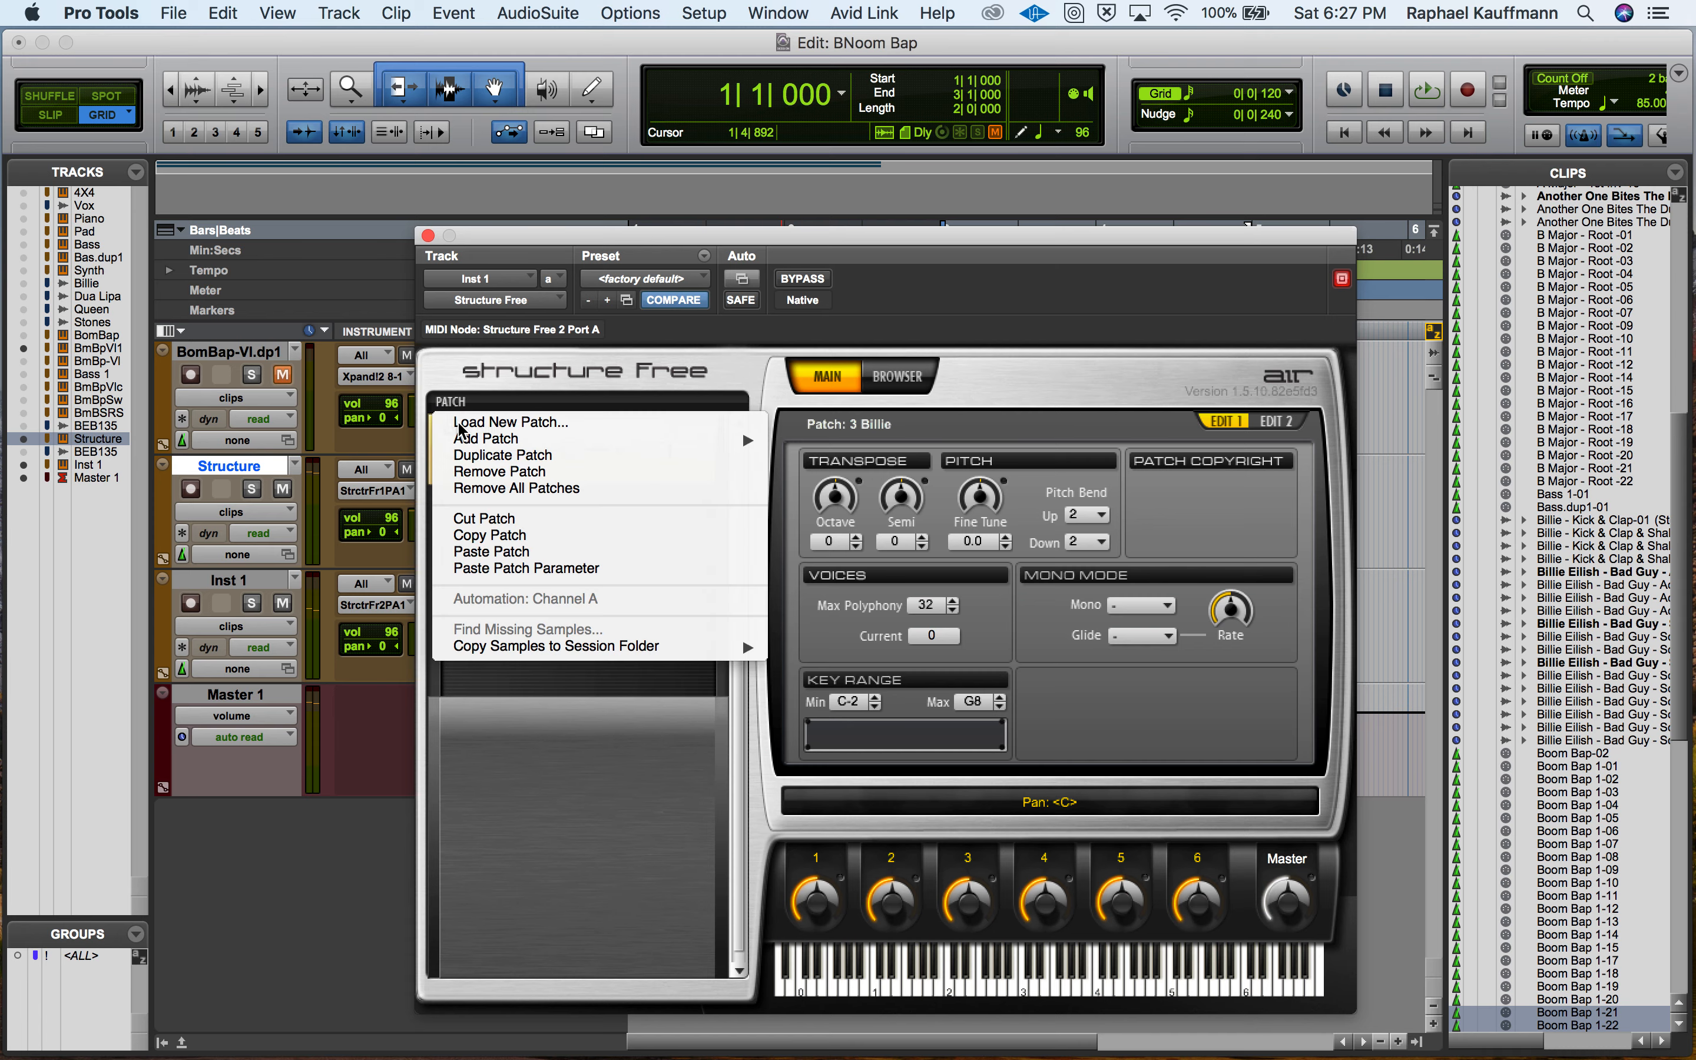
click(474, 519)
key(super+Tab)
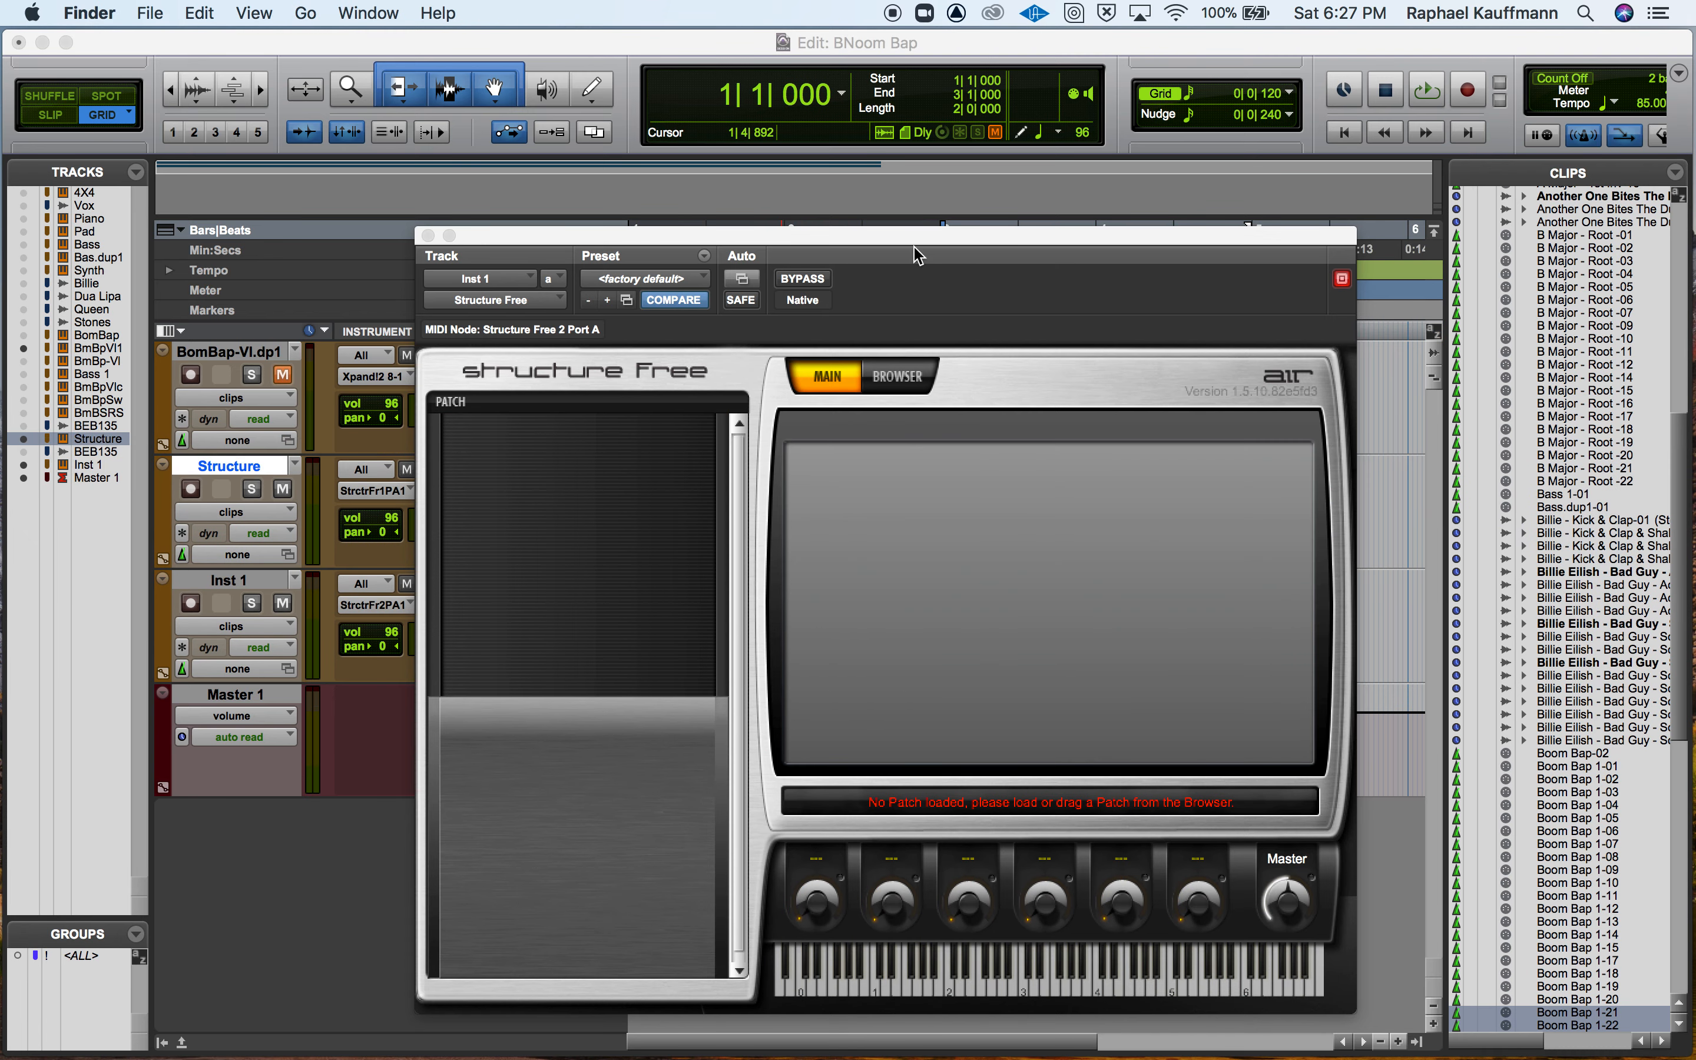
key(super+Tab)
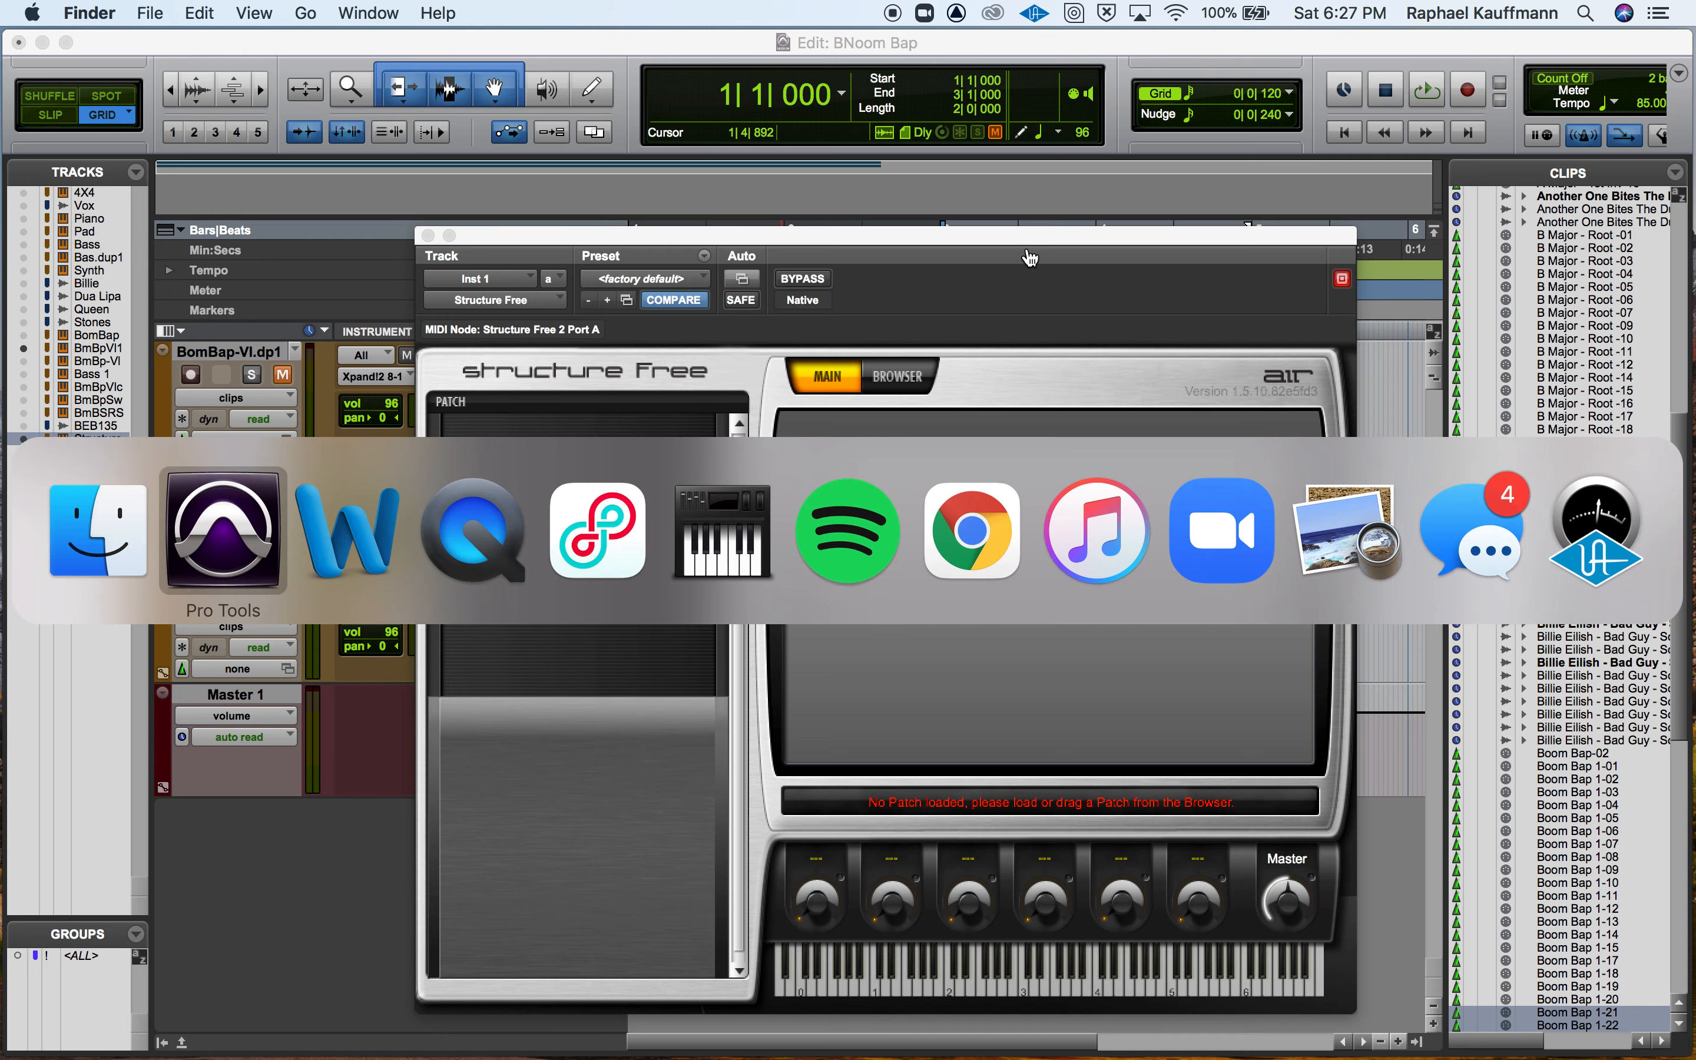
key(super+Tab)
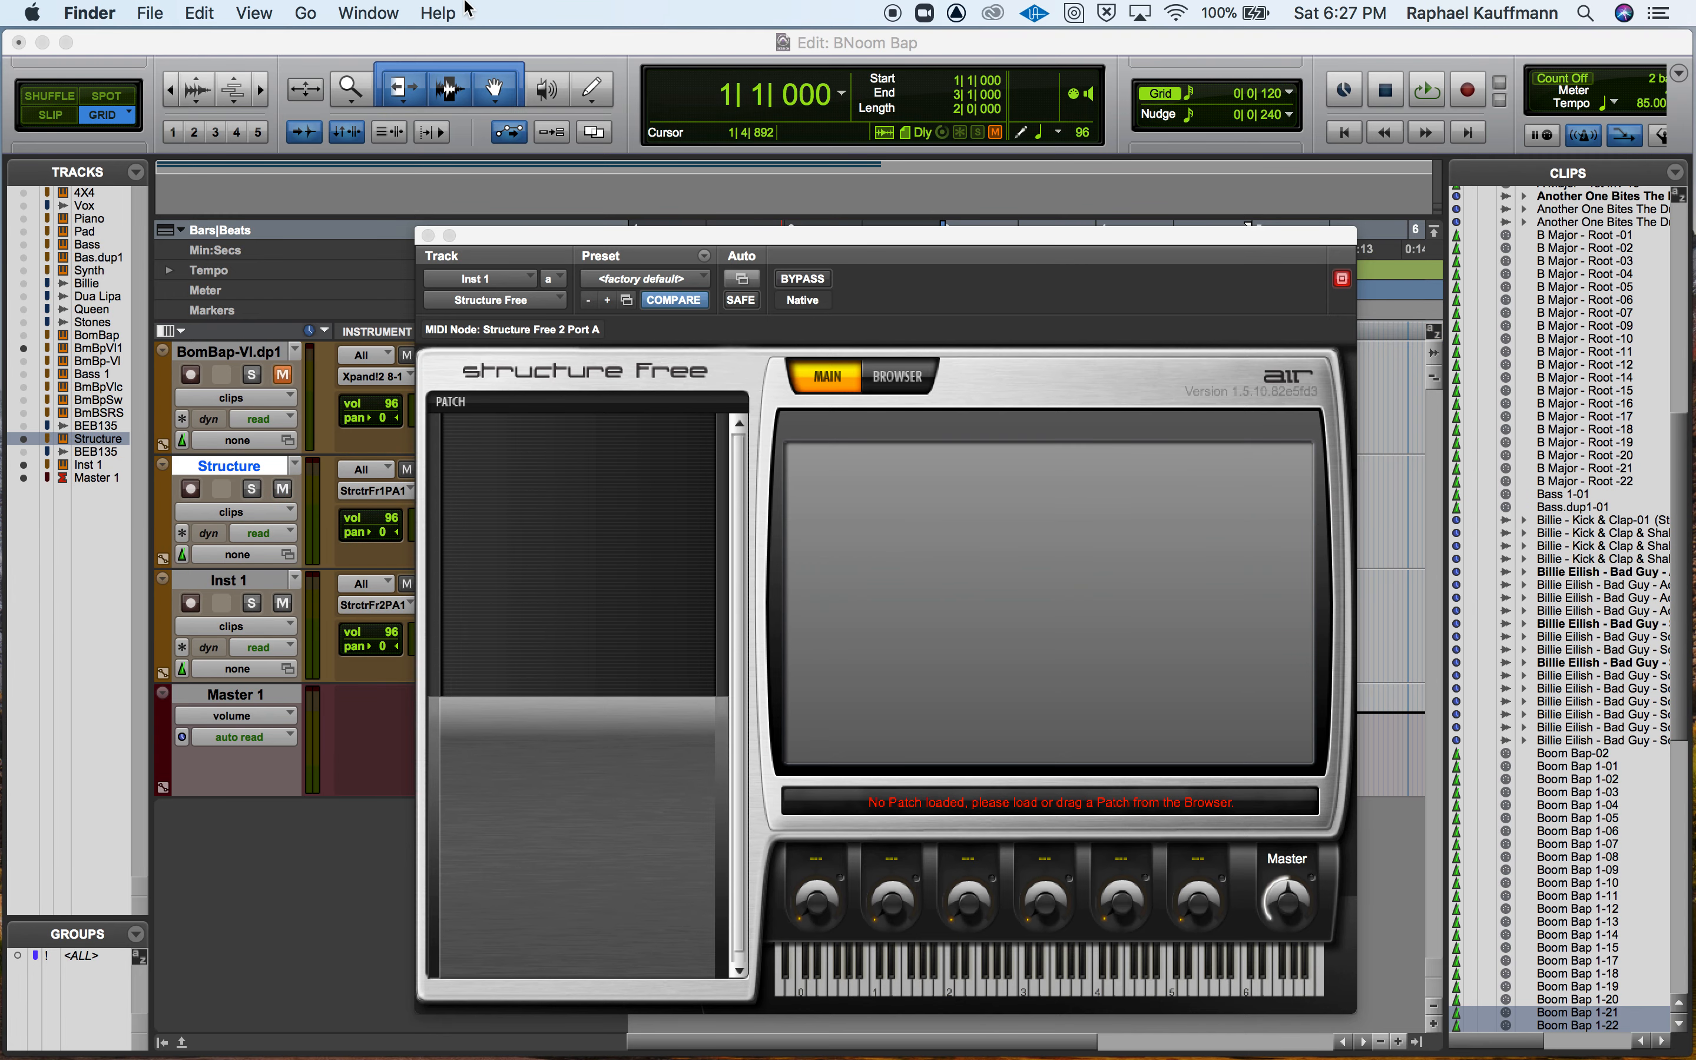
click(303, 12)
click(364, 173)
Preview 3 Billie.wav, 4 Billie.wav and 2 Billie.wav in Finder's Structure Samples folder, and close the preview.
click(649, 258)
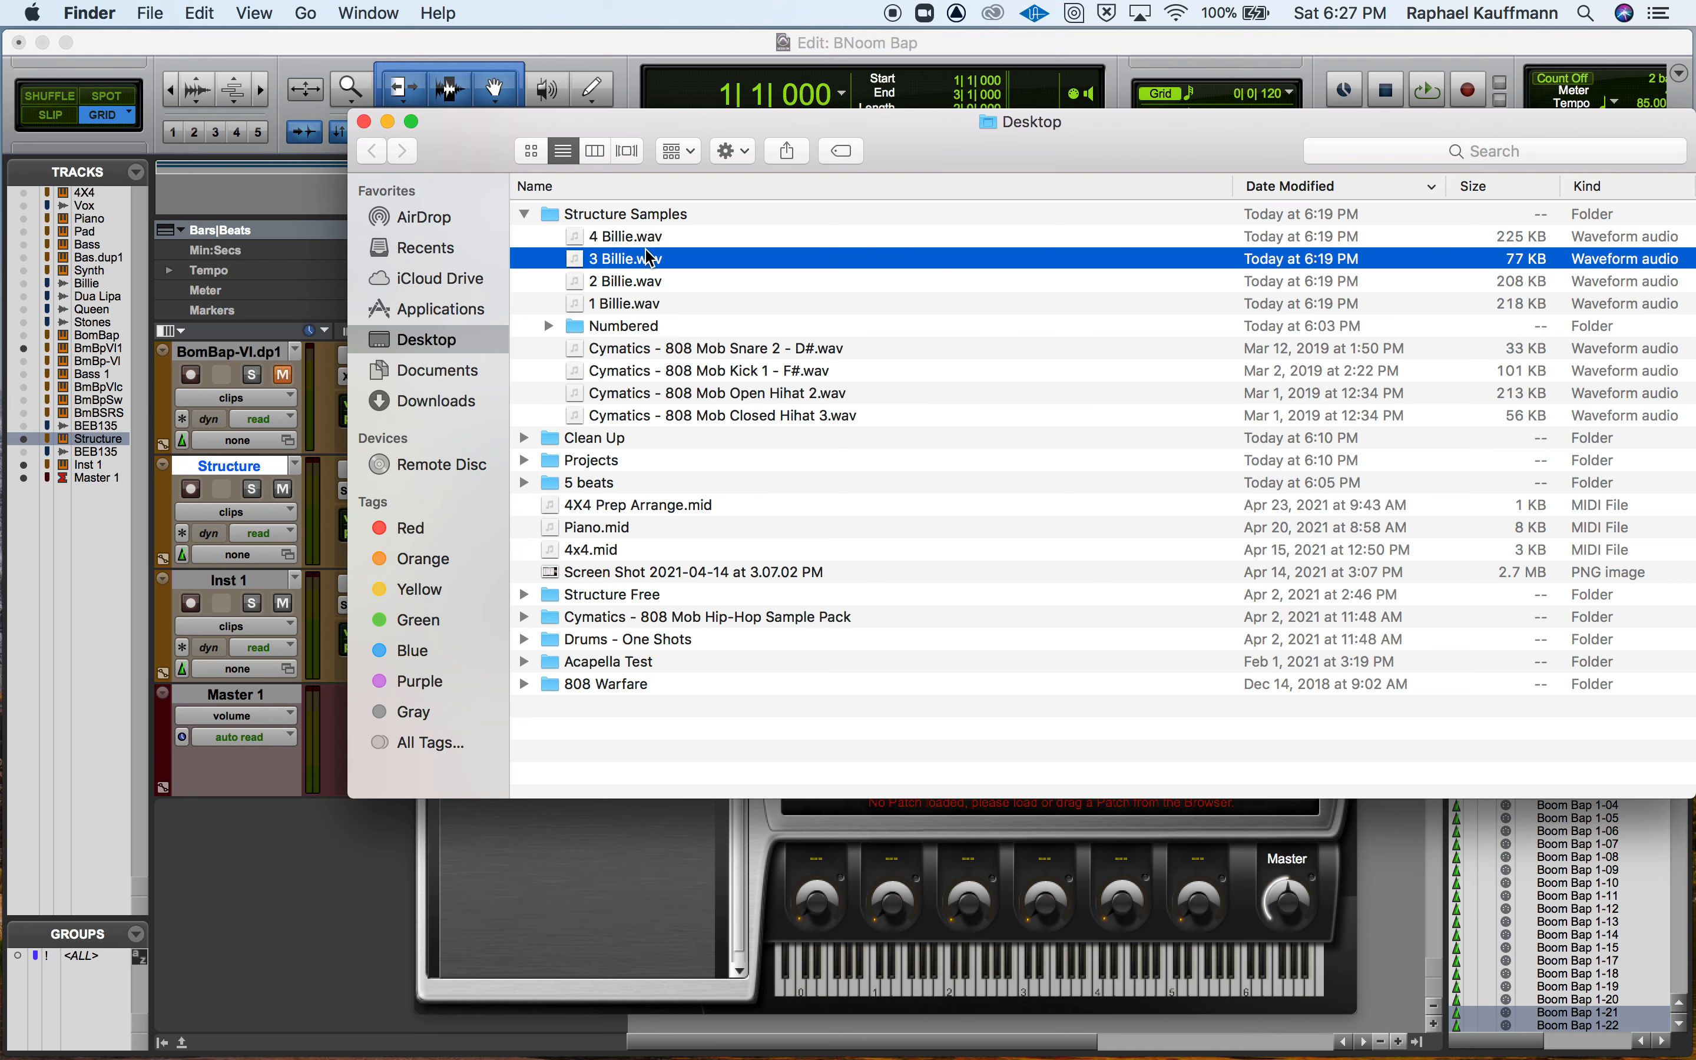
key(space)
click(637, 236)
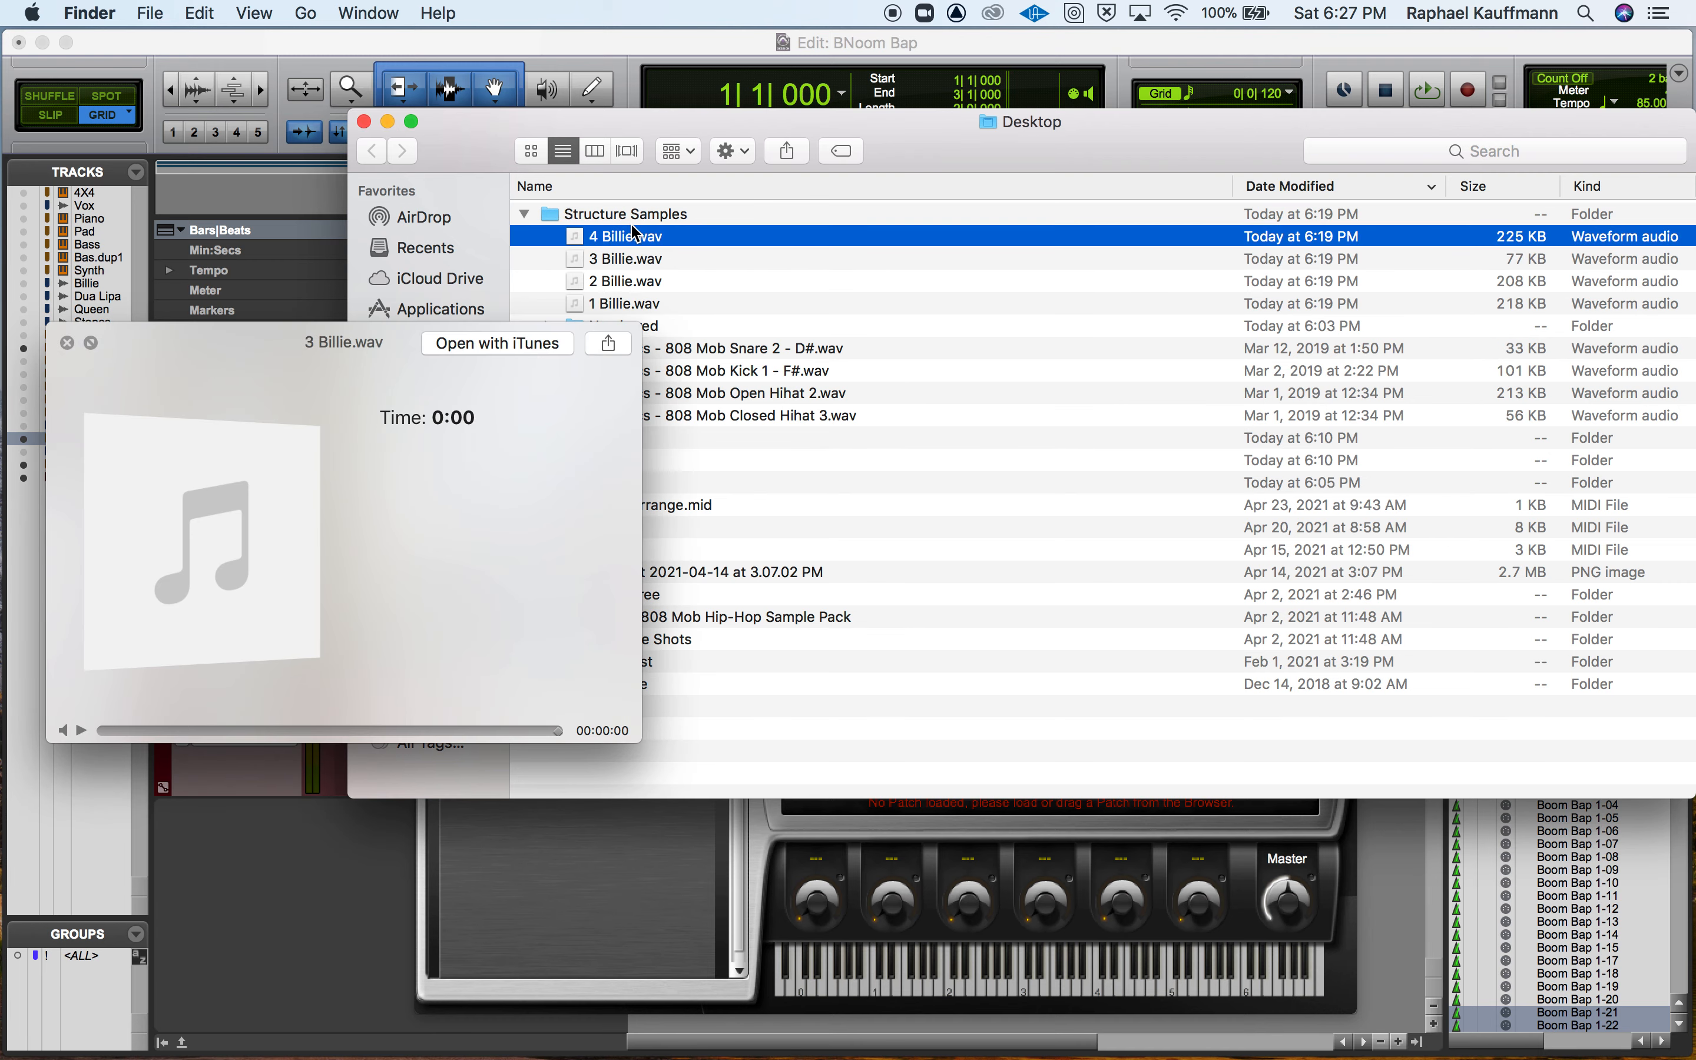
key(space)
key(space)
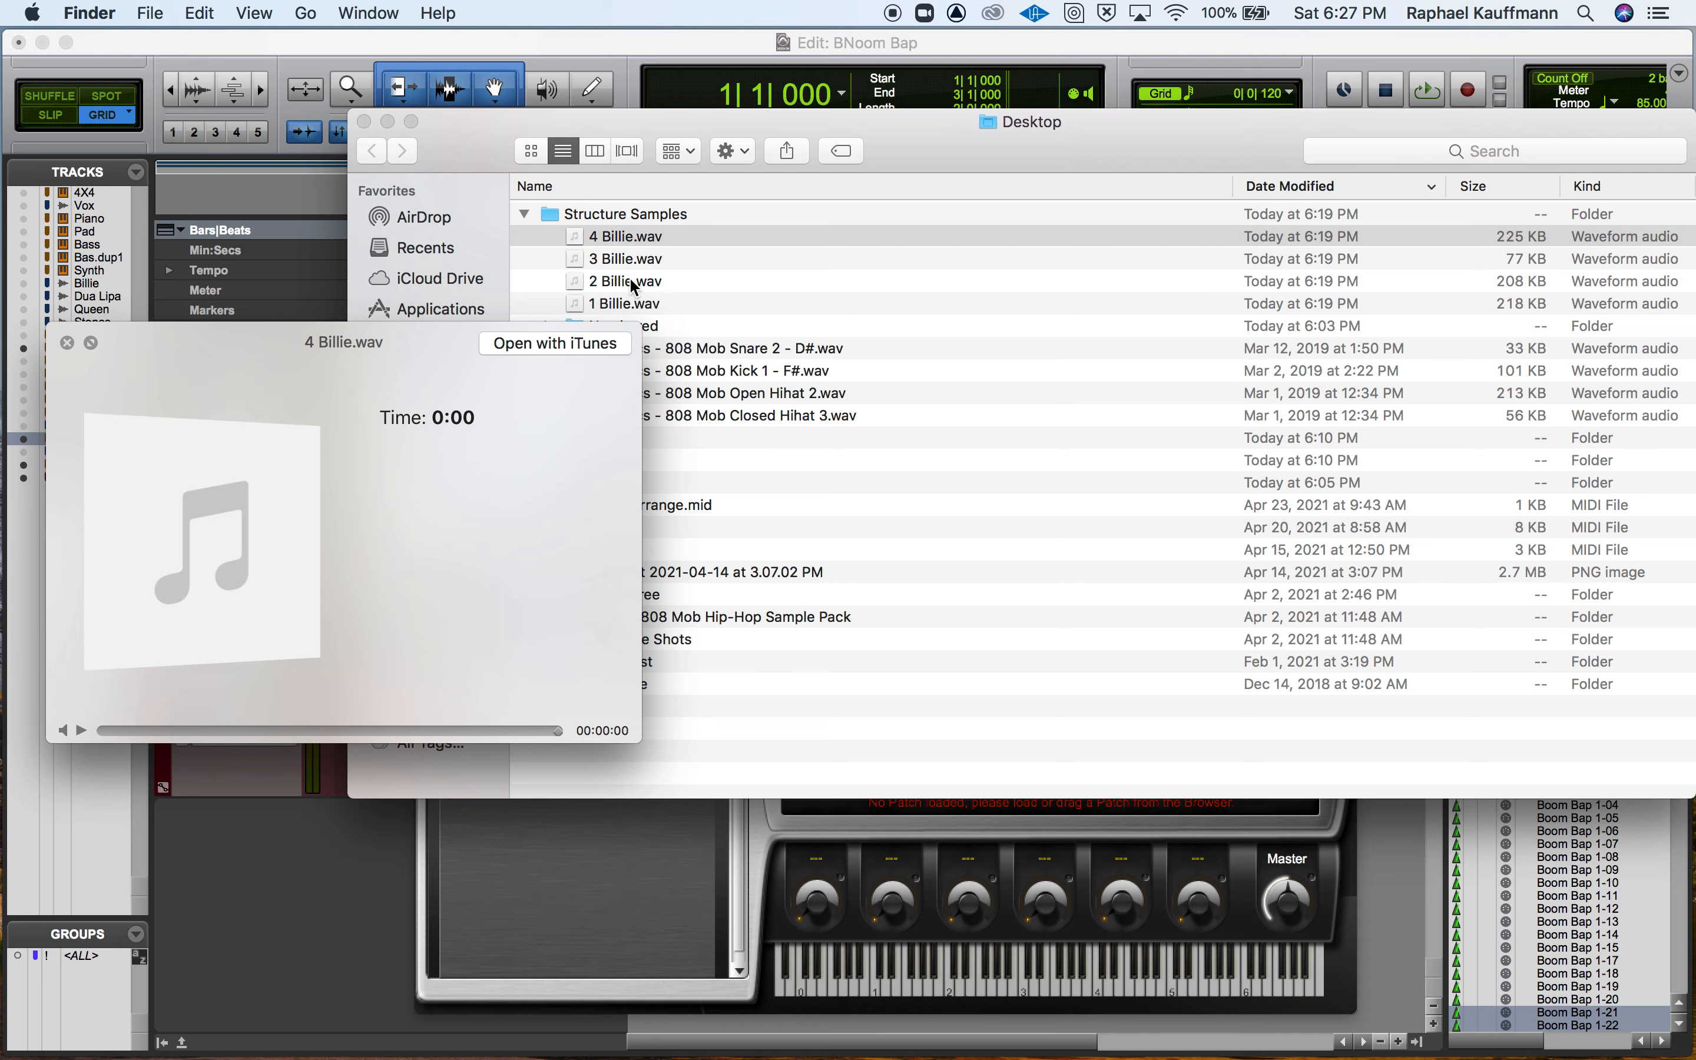
click(629, 280)
key(space)
key(space)
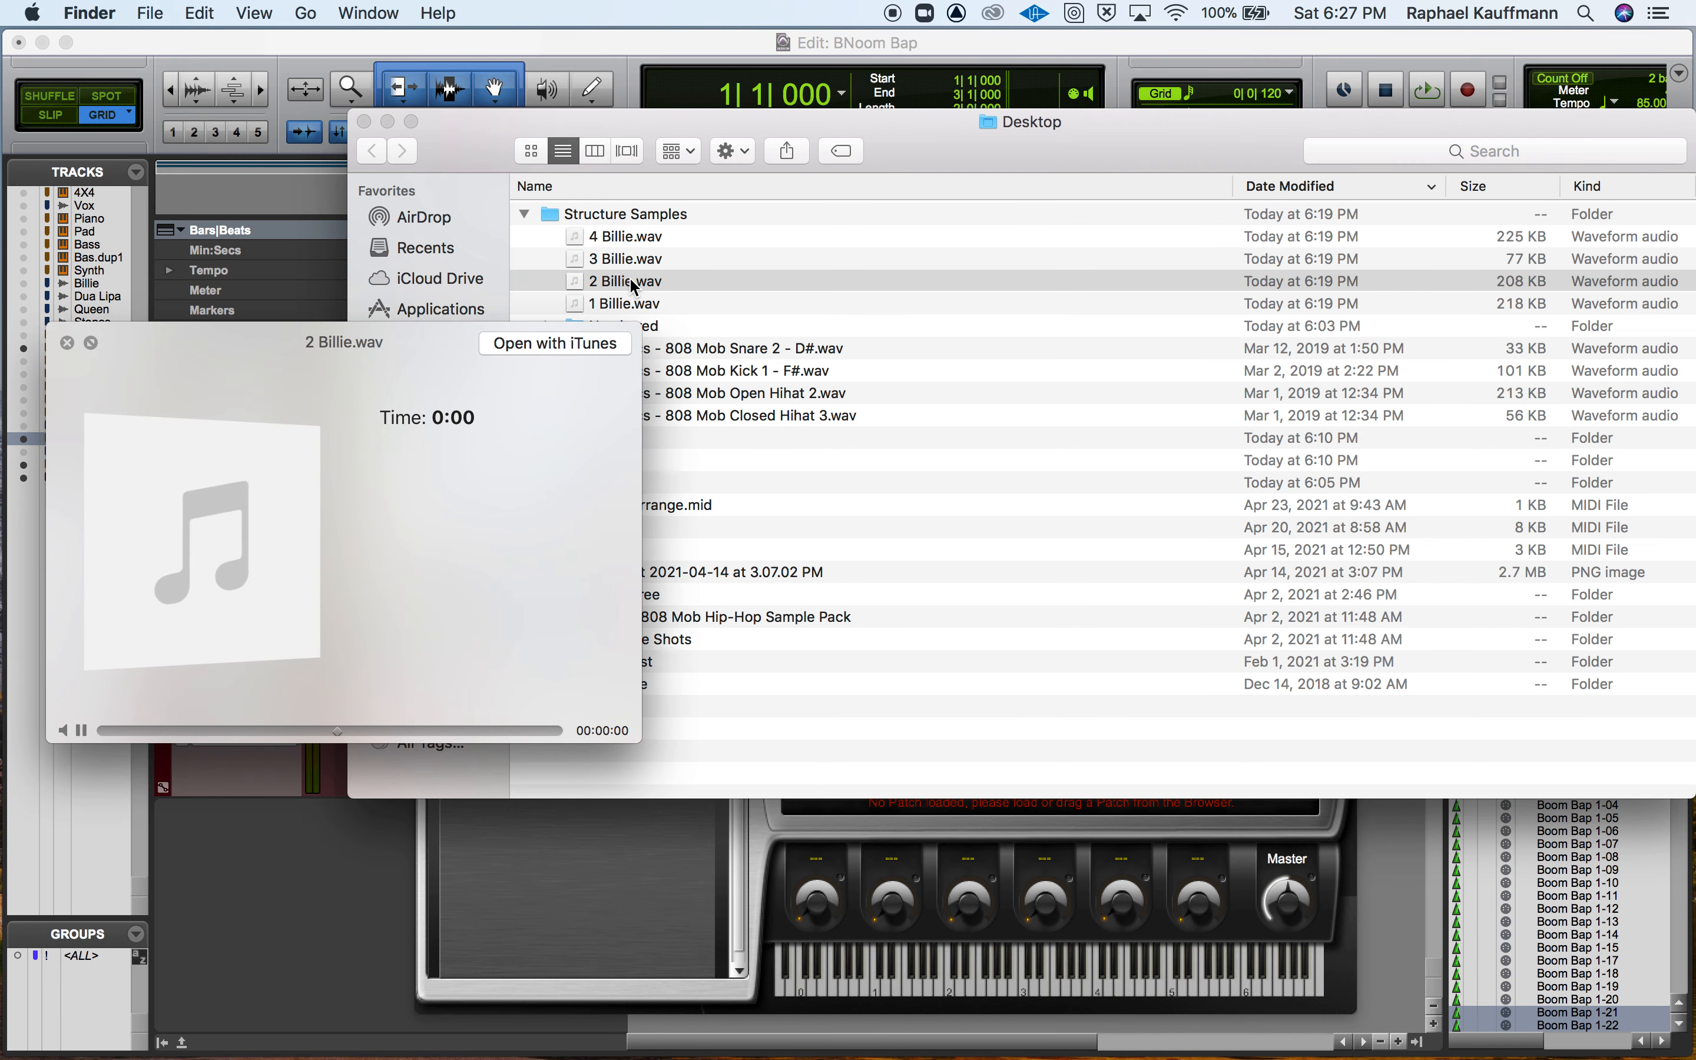
click(630, 281)
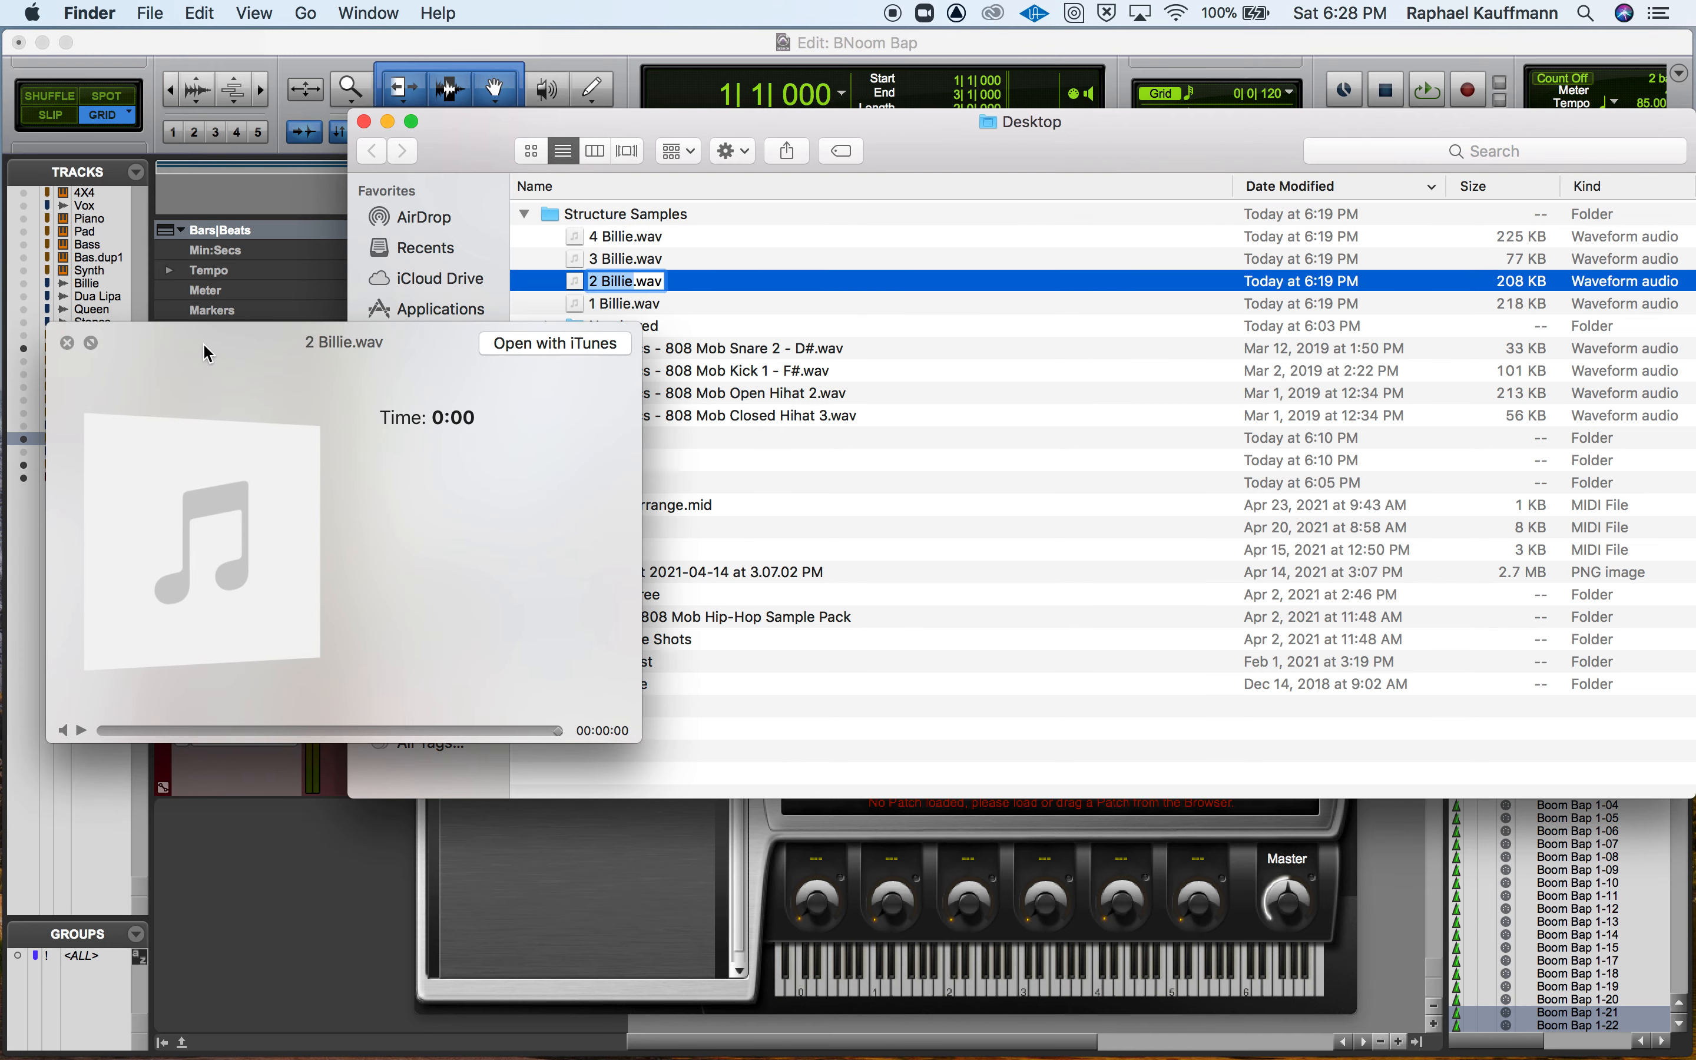
click(67, 342)
Load 2 Billie.wav from Finder into the empty patch list of Inst 1's Structure Free and return to Pro Tools.
drag(464, 134, 821, 135)
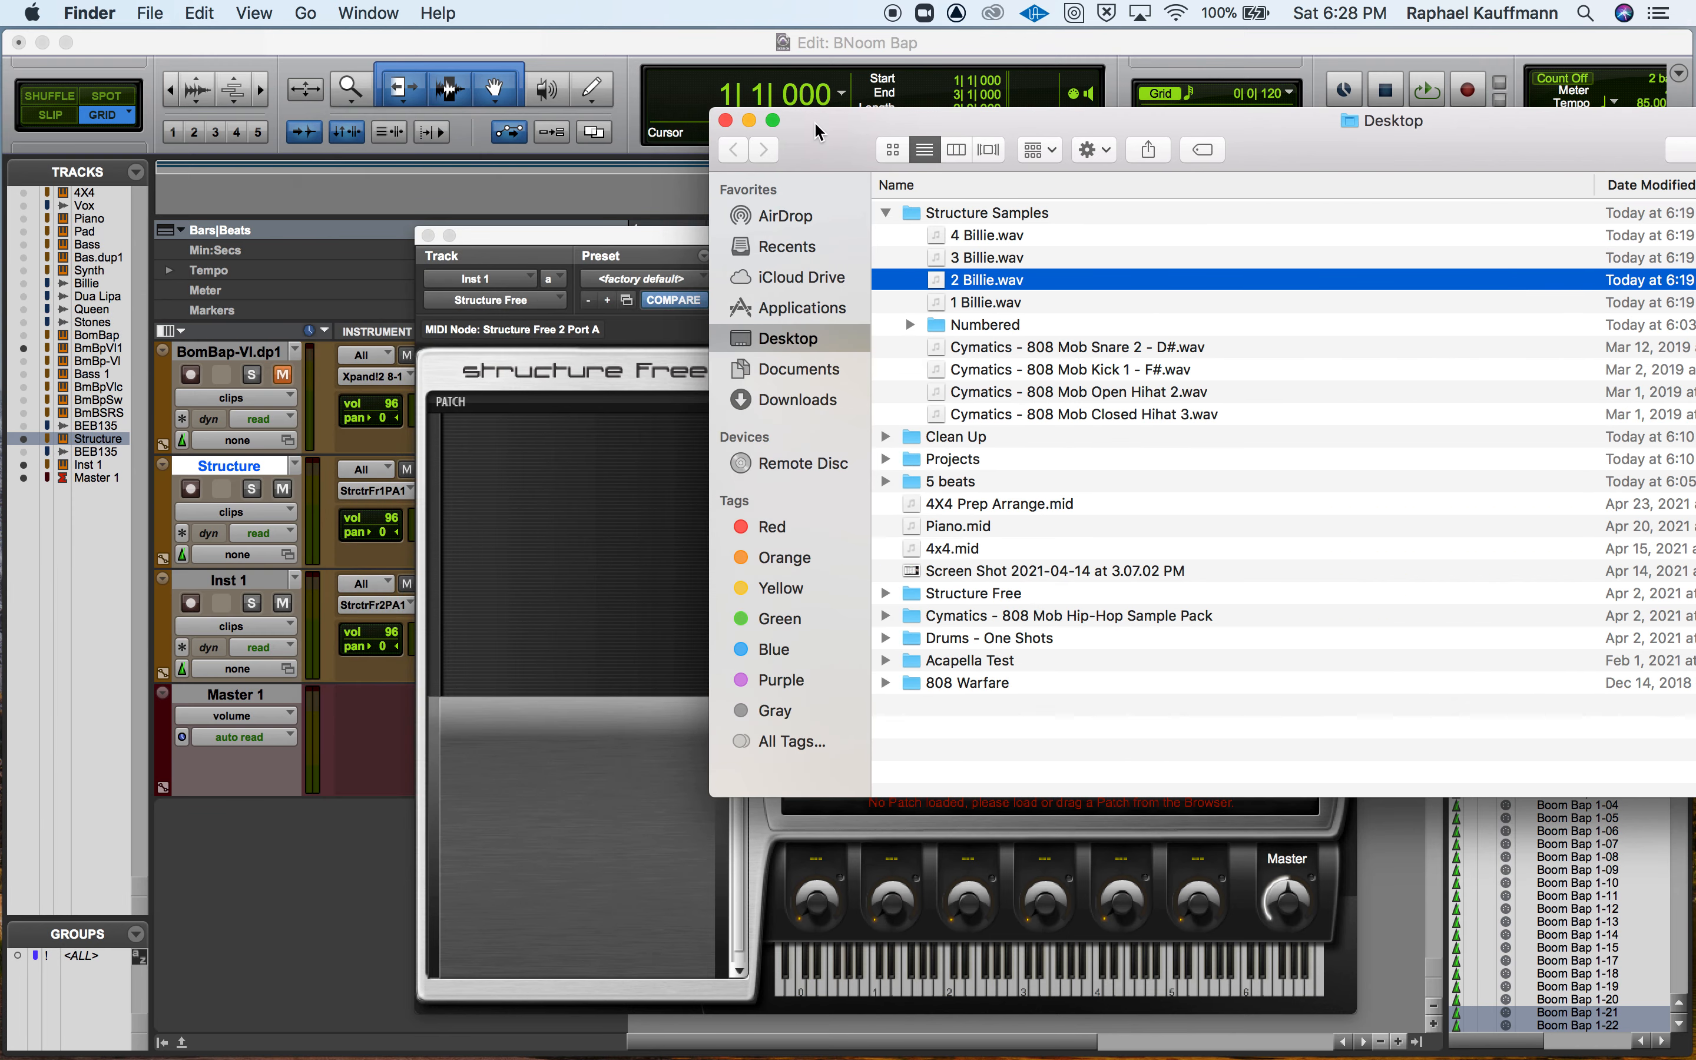
drag(996, 284, 515, 499)
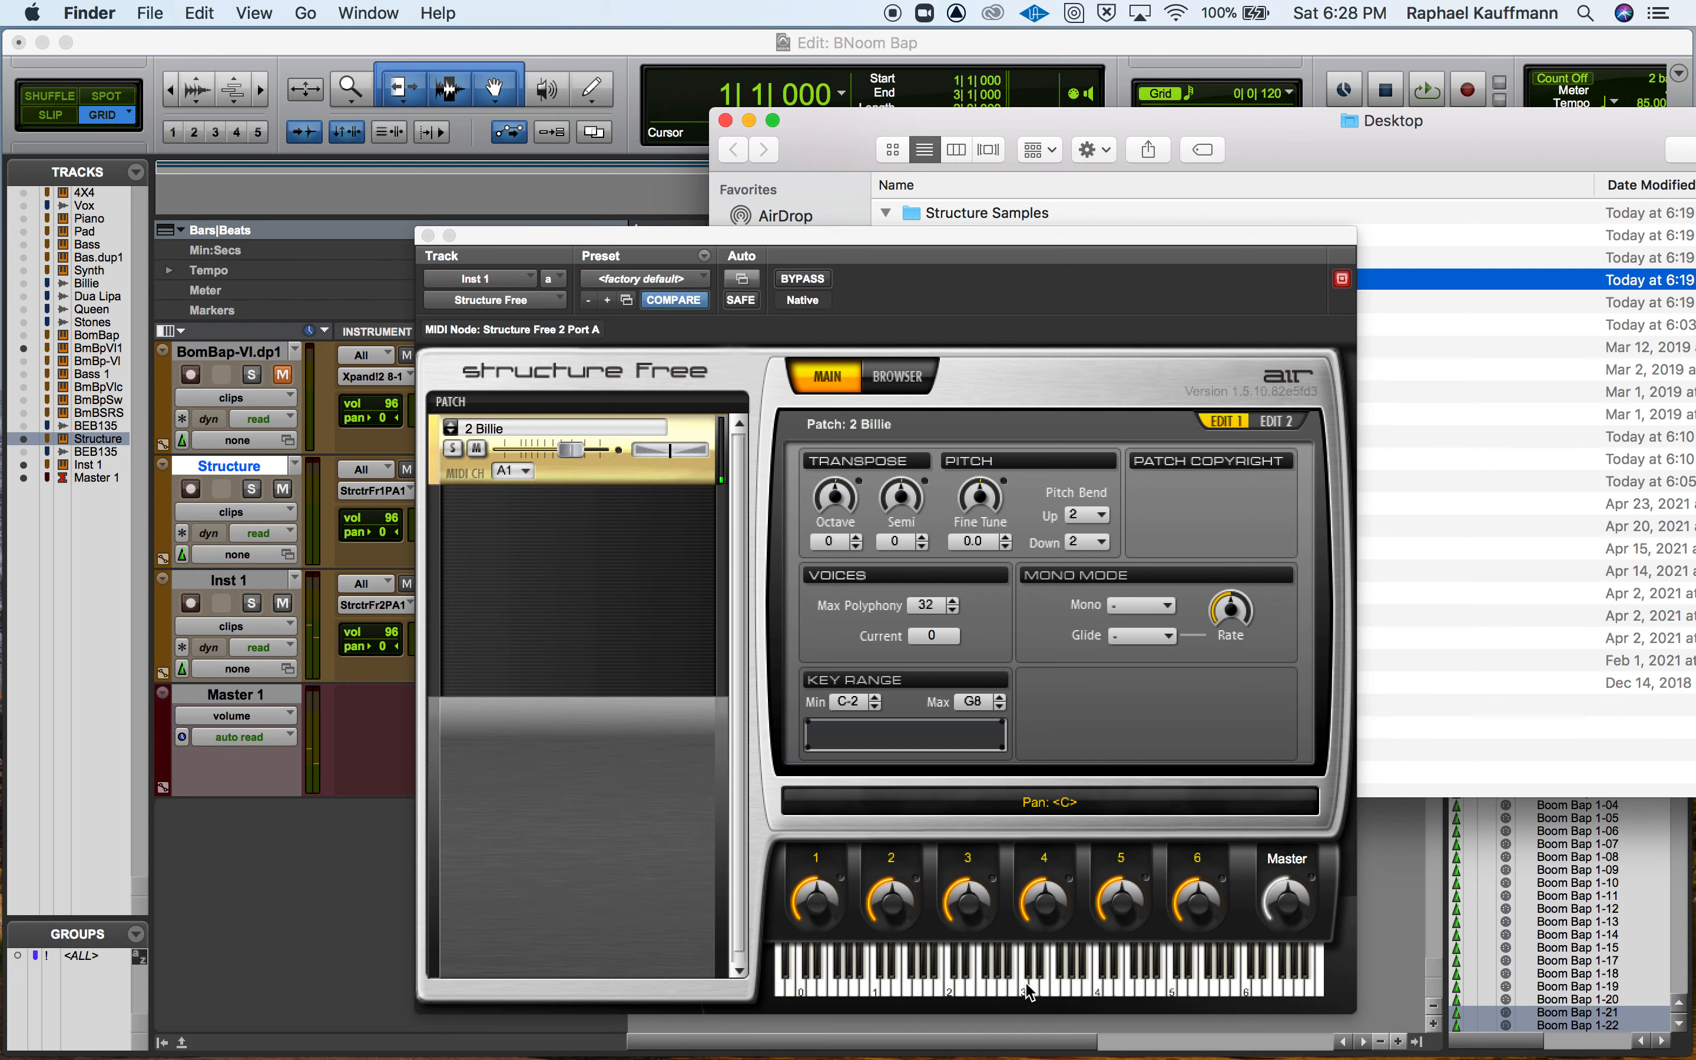
click(250, 894)
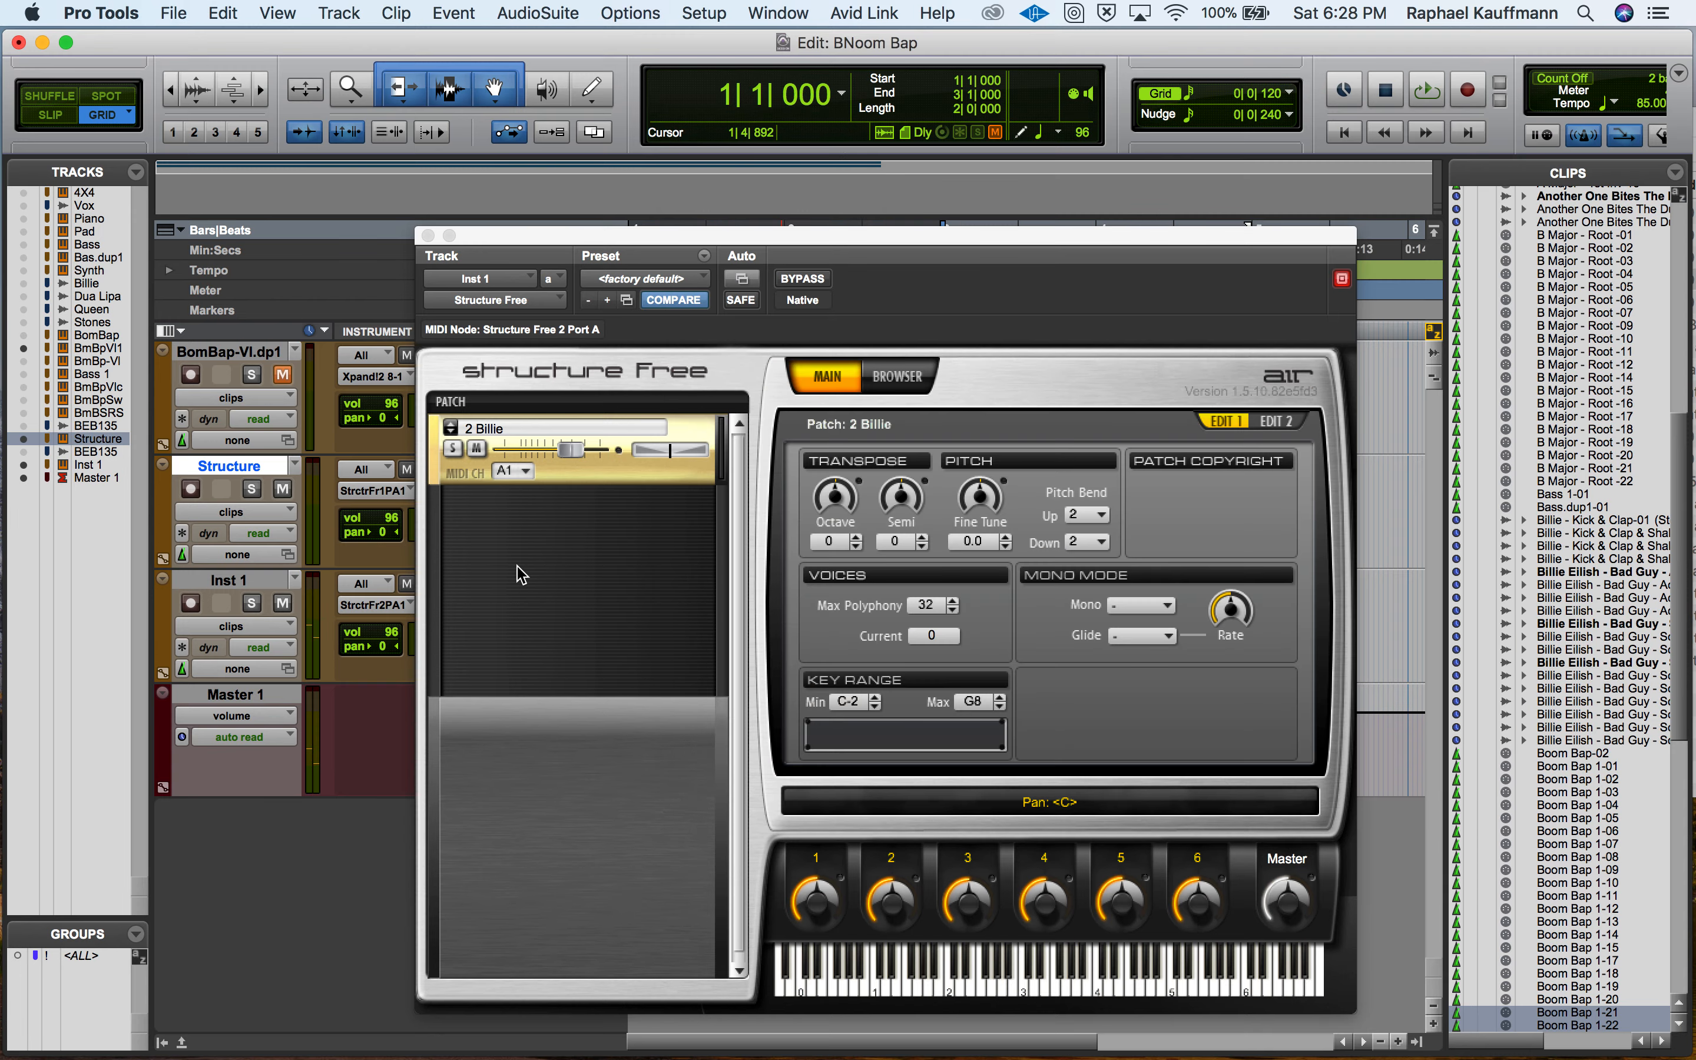
Trigger the 2 Billie sample at C3 on Structure Free's keyboard over the playing beat, stop playback, and close the plug-in window.
drag(544, 267, 420, 176)
key(space)
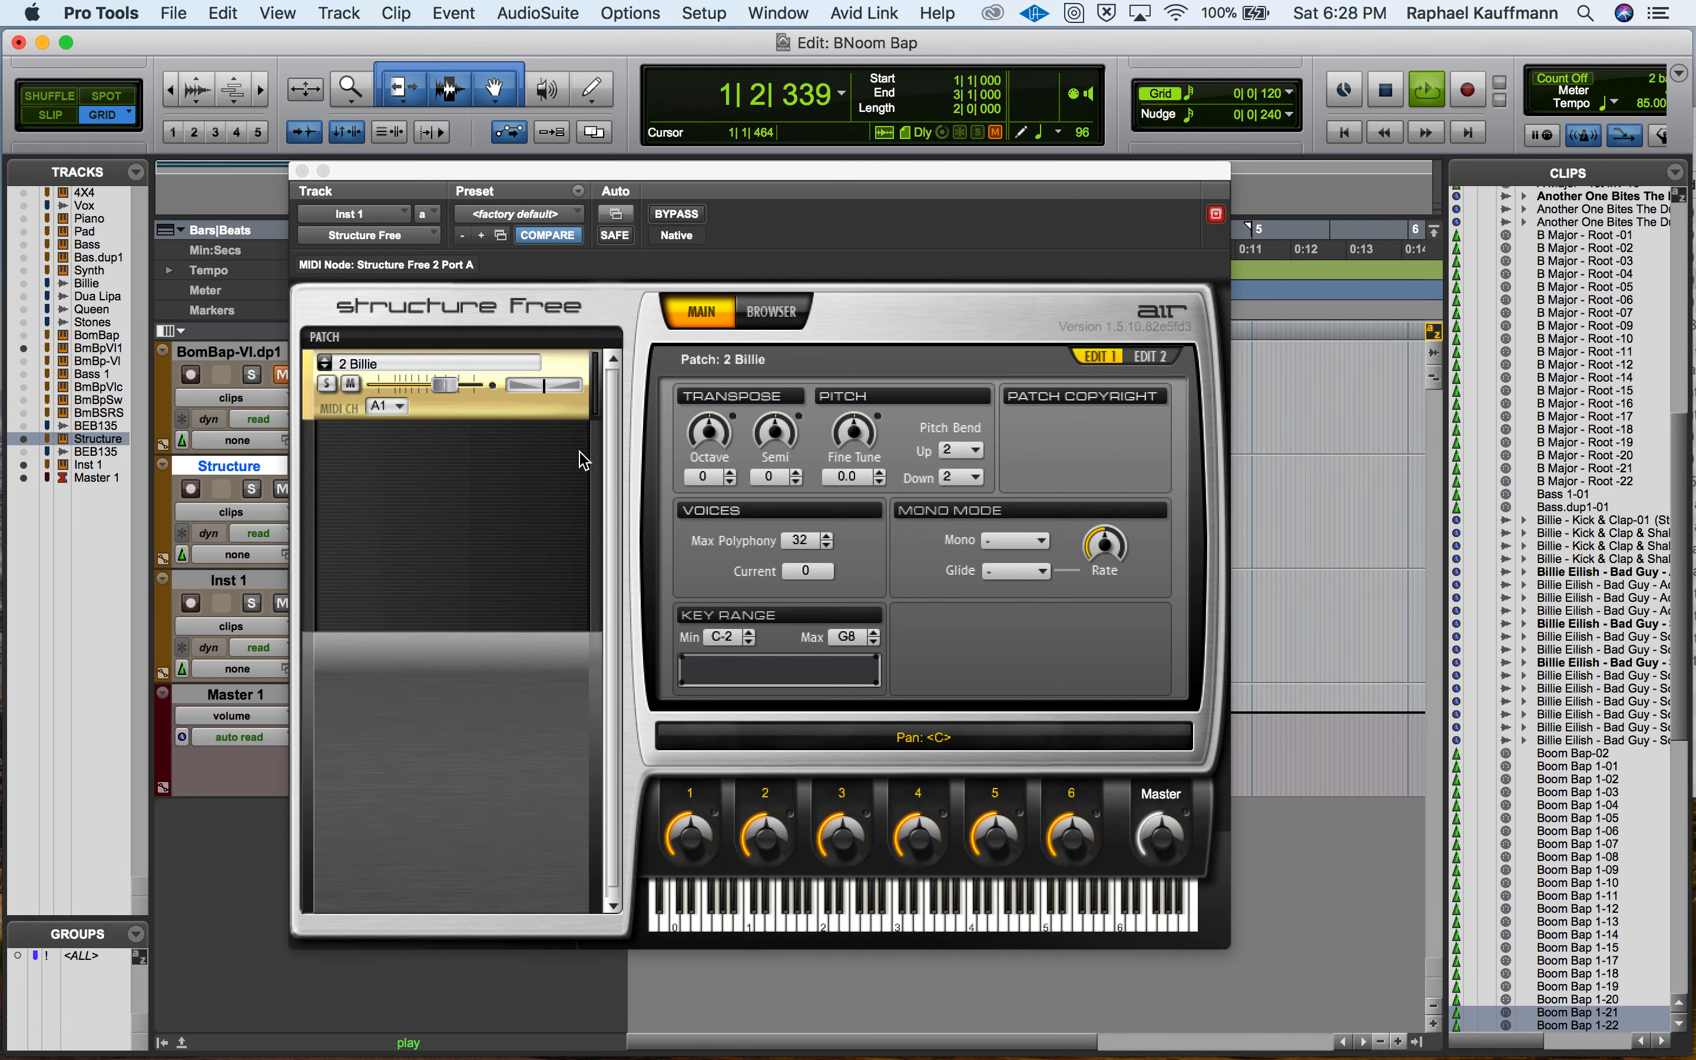
click(895, 928)
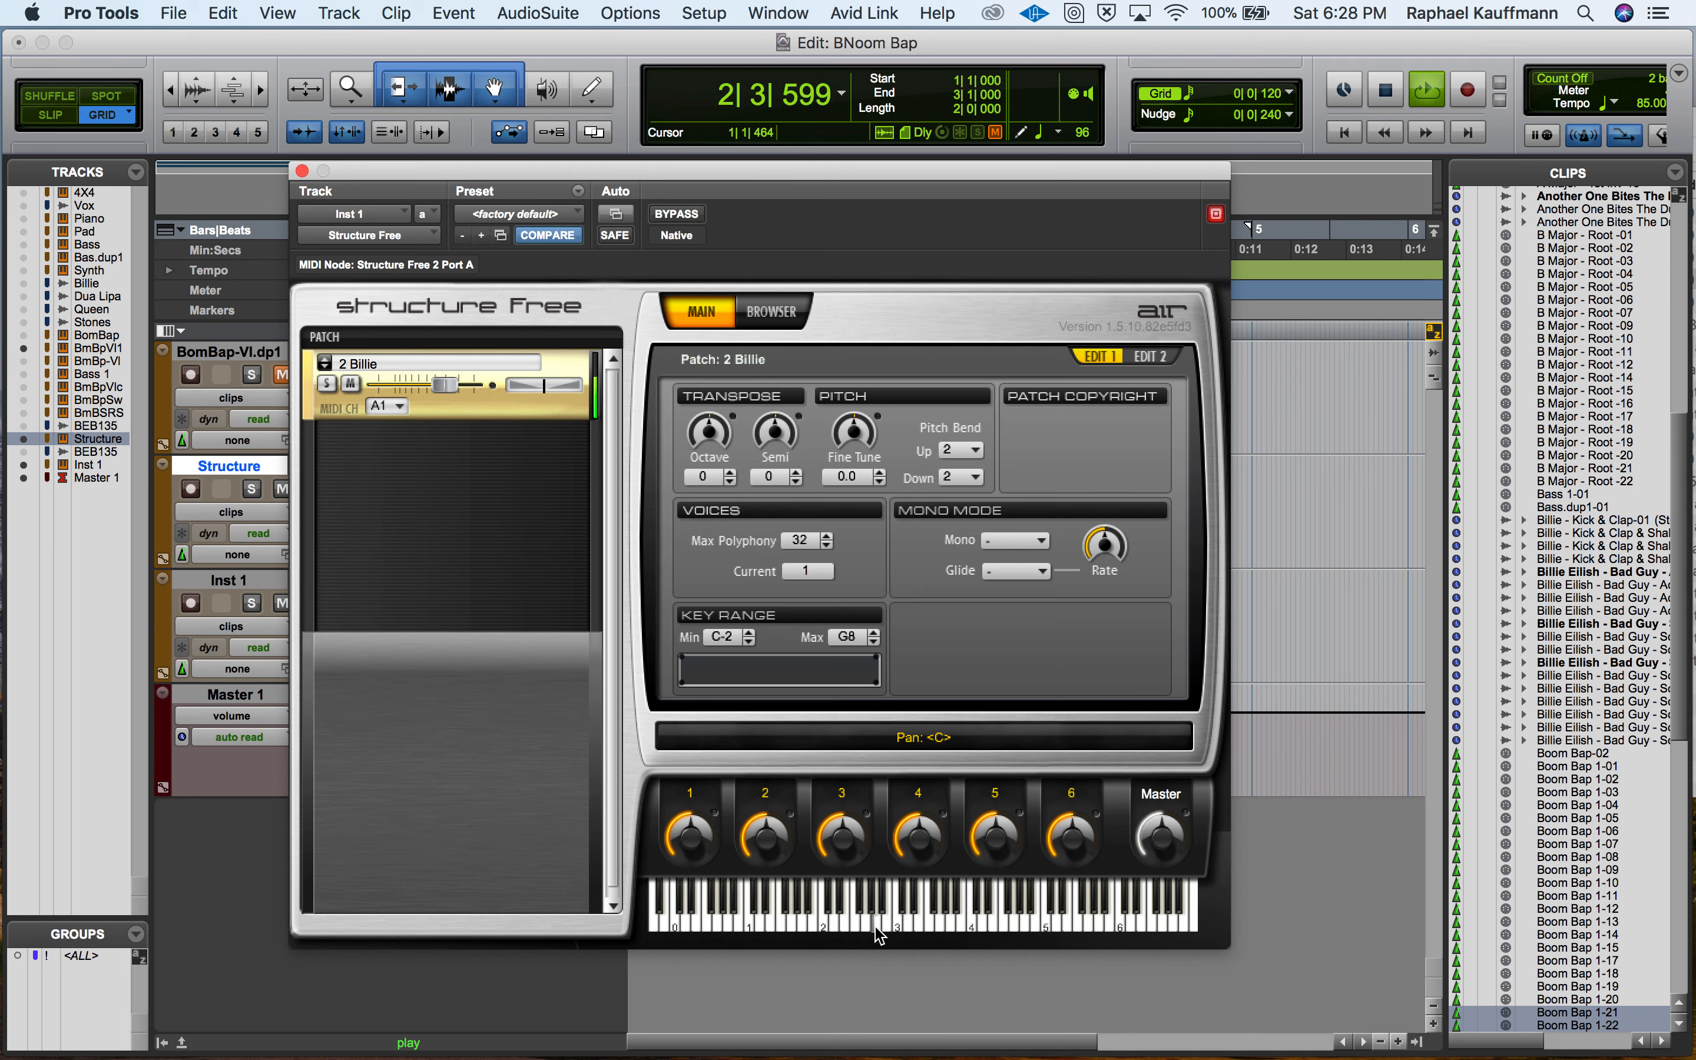
key(space)
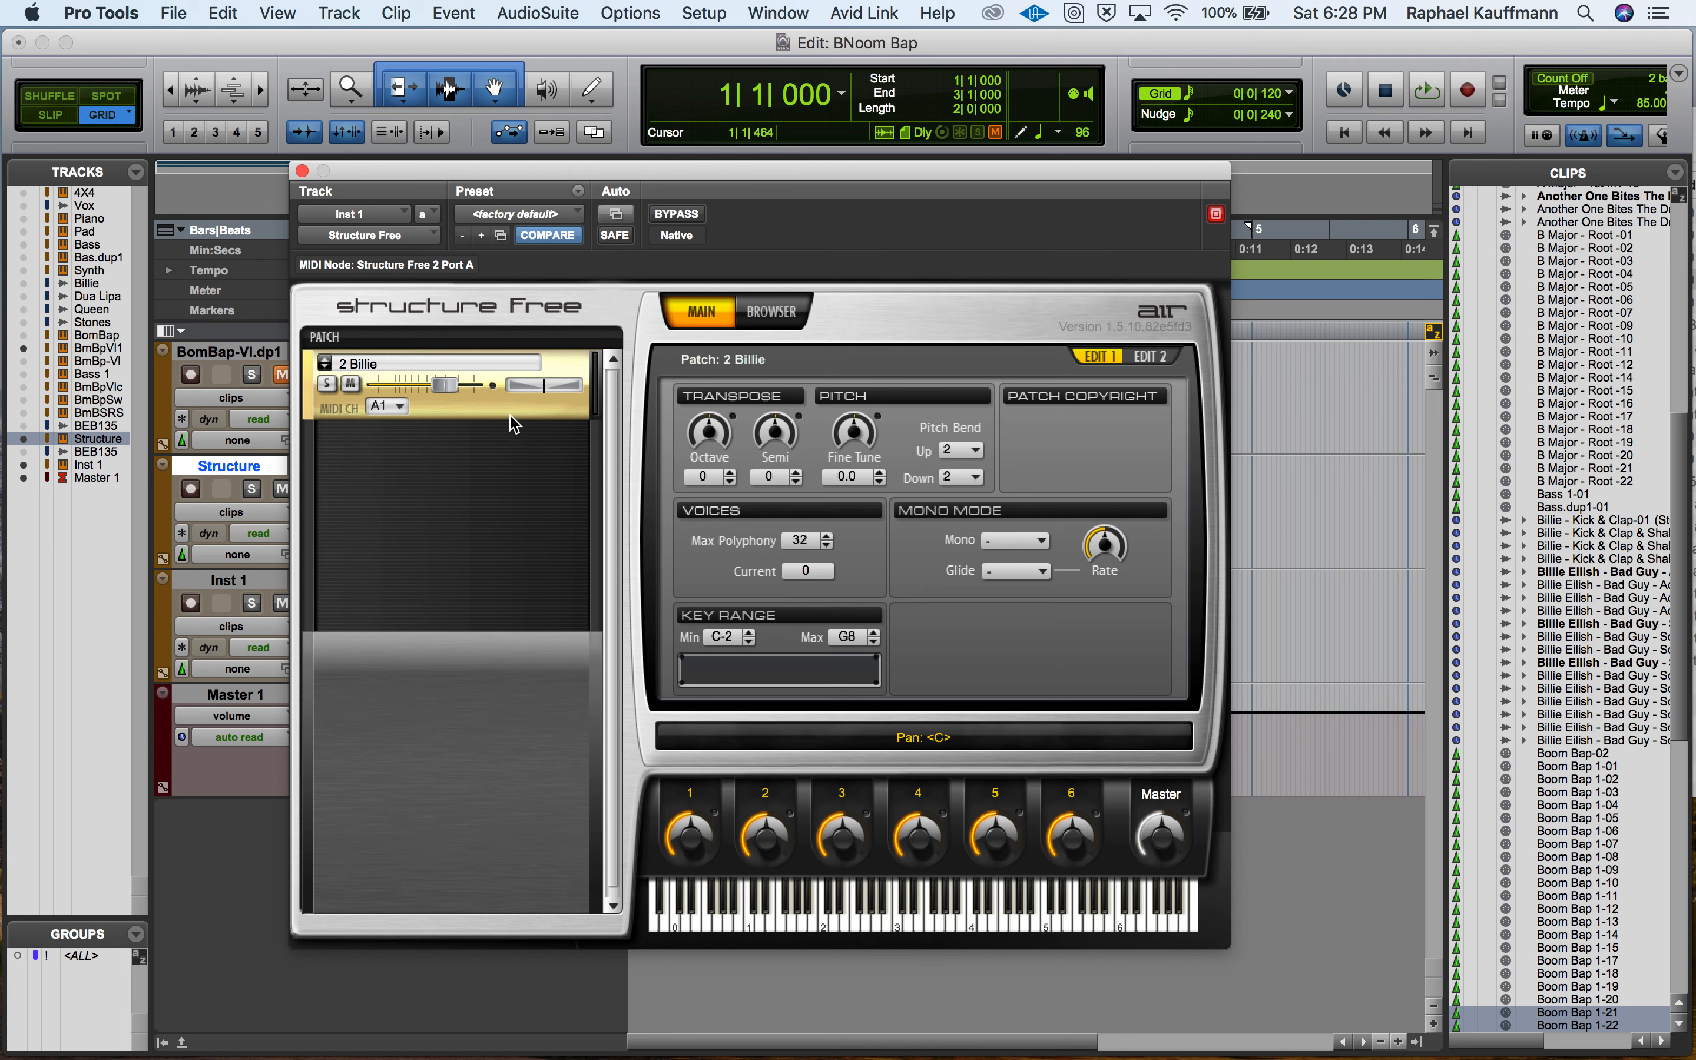
click(302, 170)
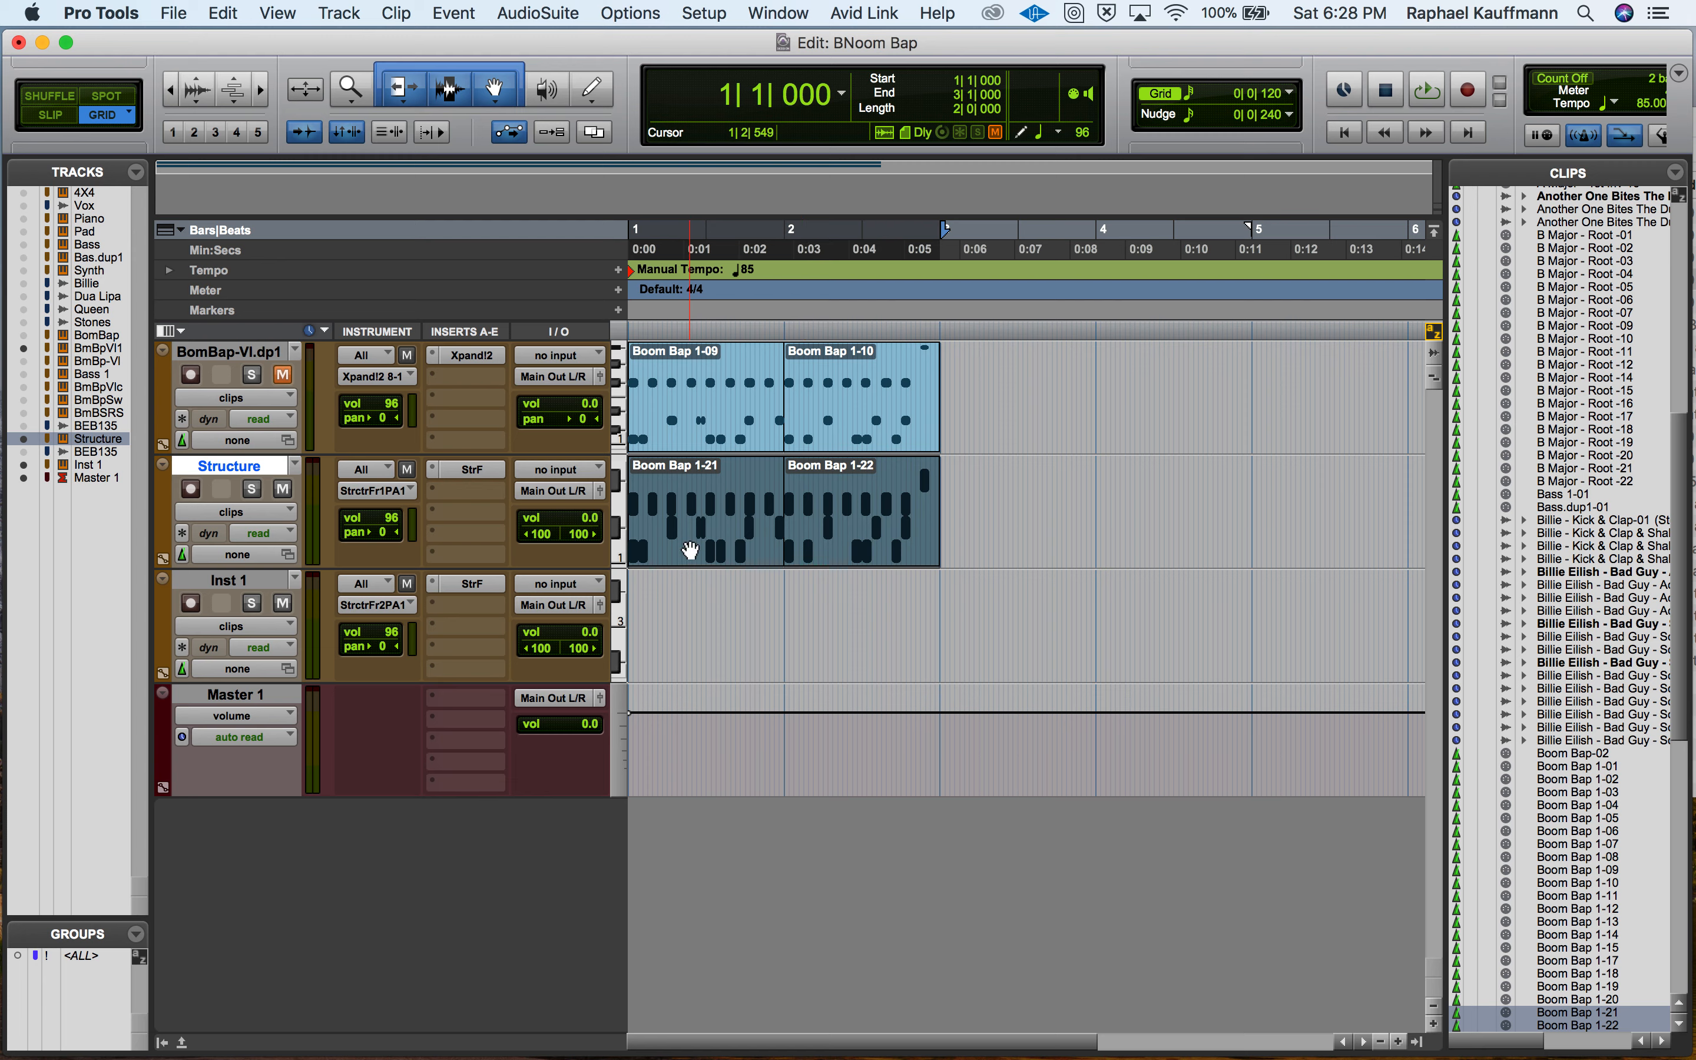
Switch to QuickTime Player, close the unsaved screen recording, and enter Structure S as the start of its file name.
key(super+Tab)
key(super+Tab)
key(super+Tab)
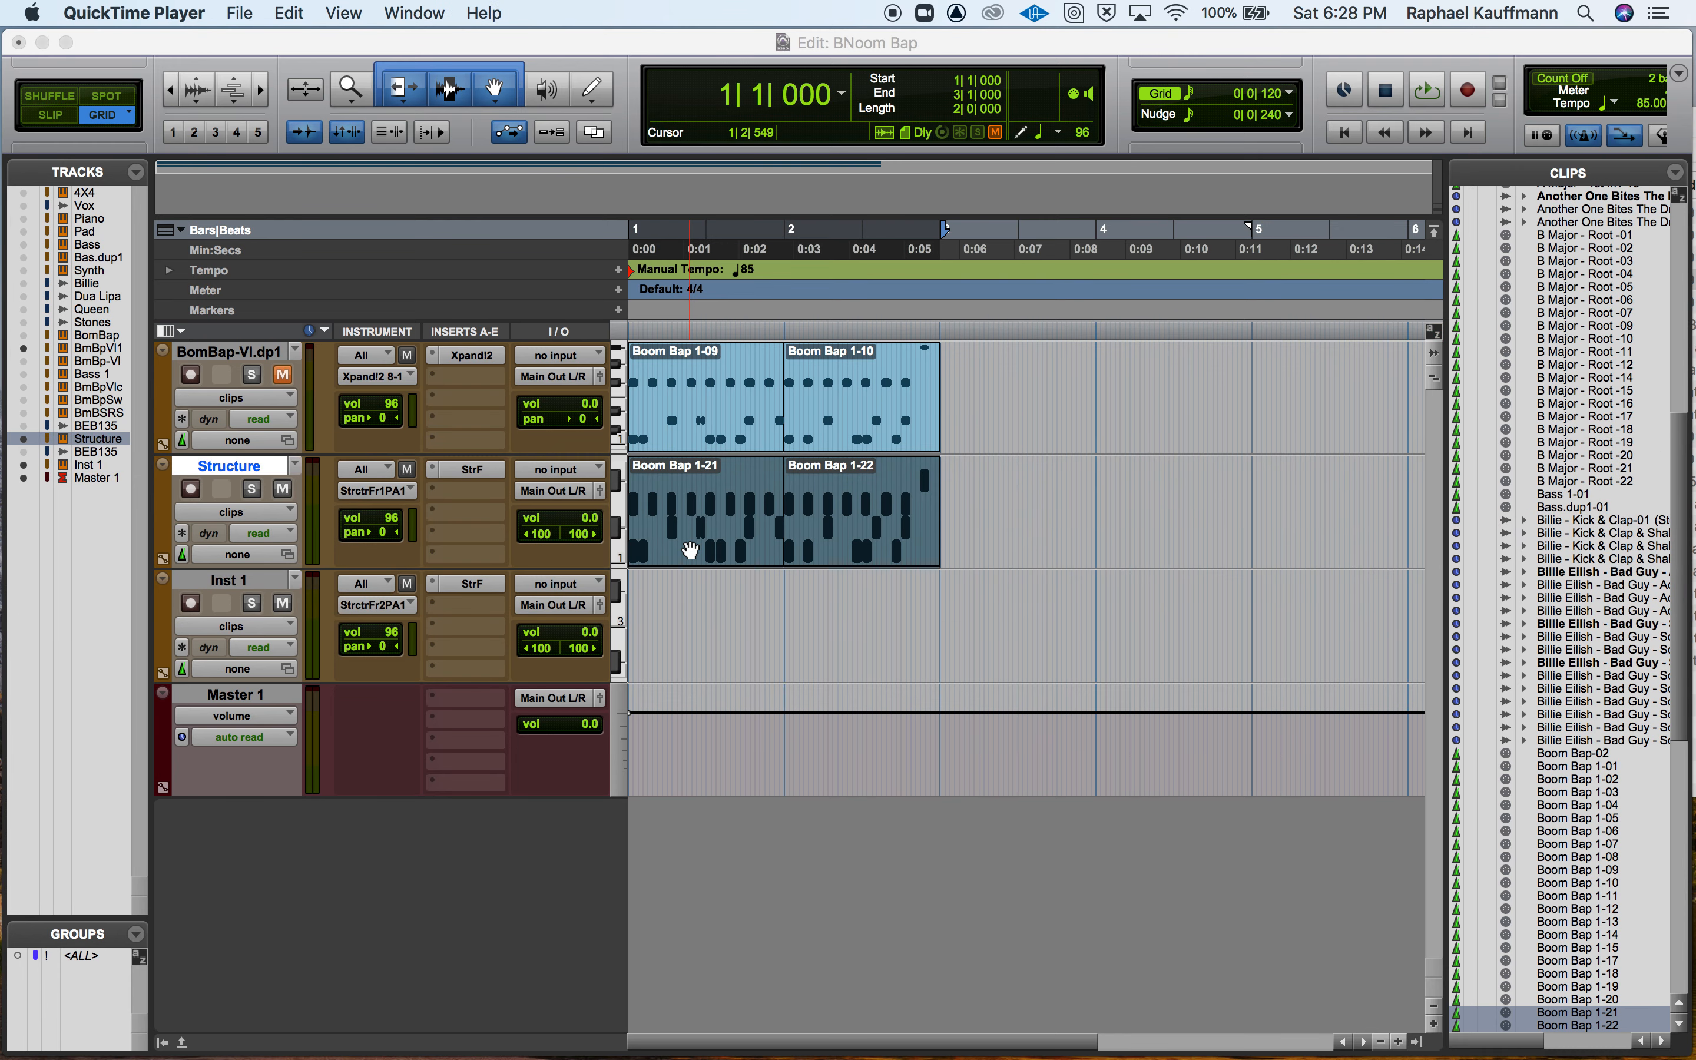
key(super+w)
text(Structure Saqmples)
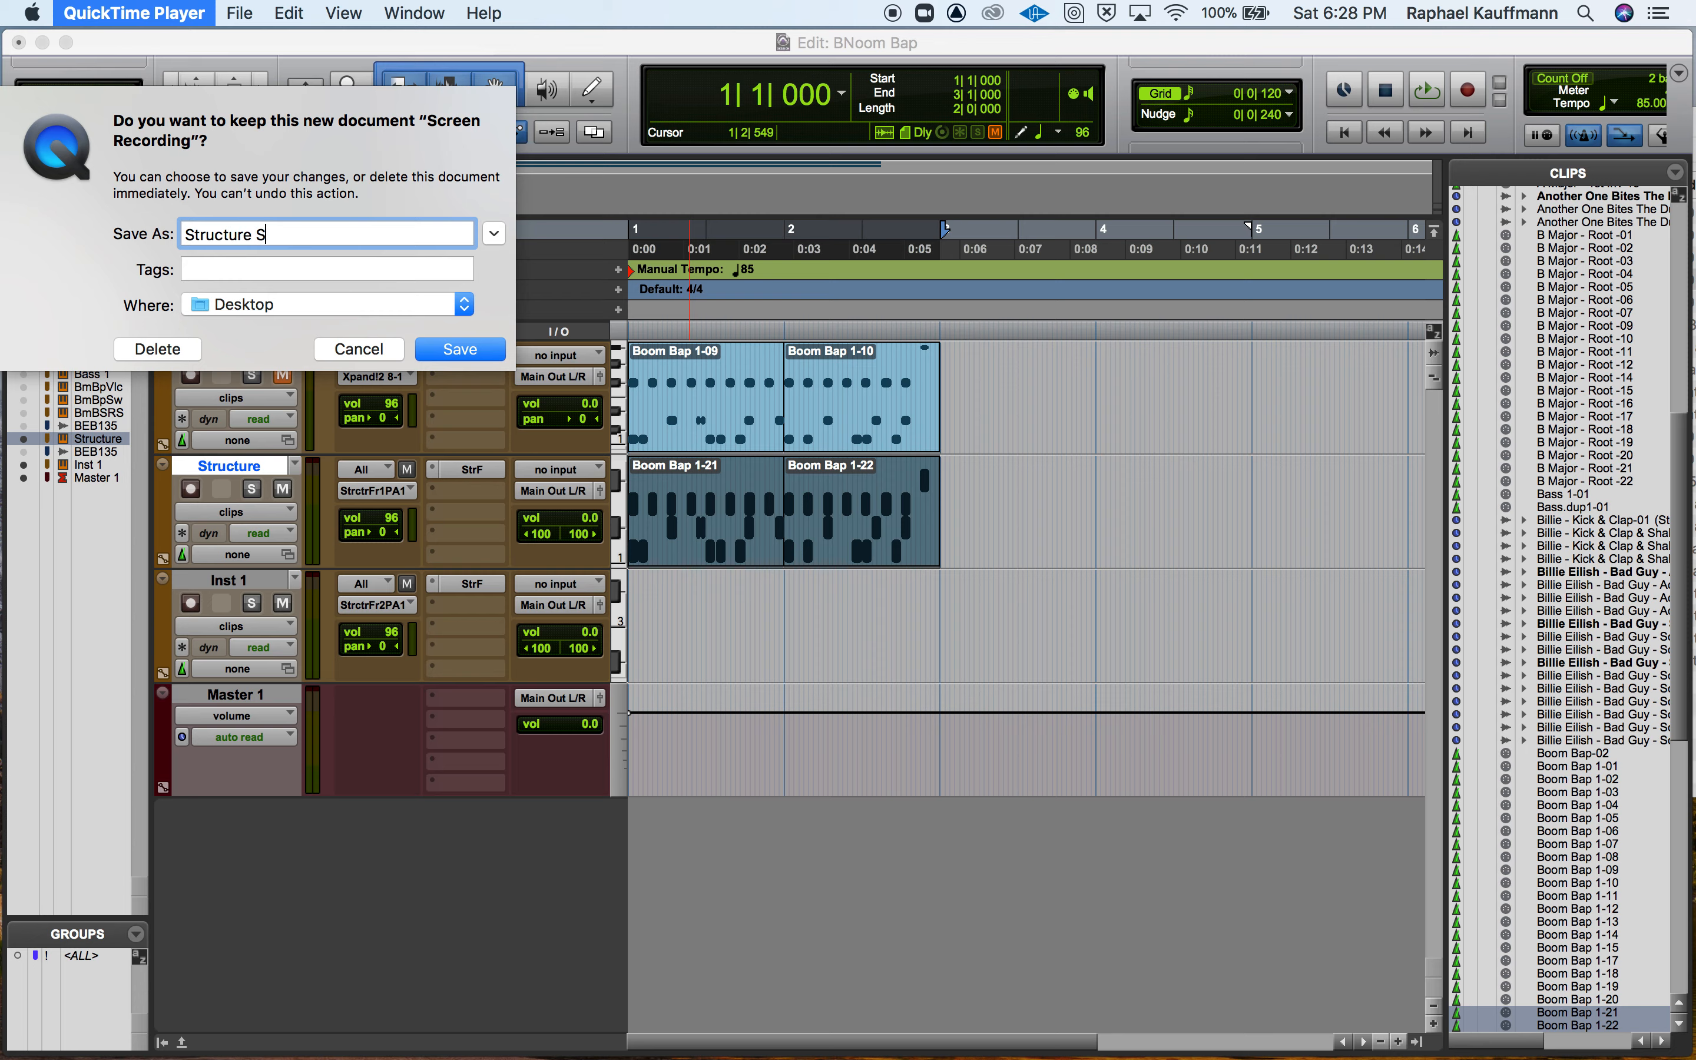